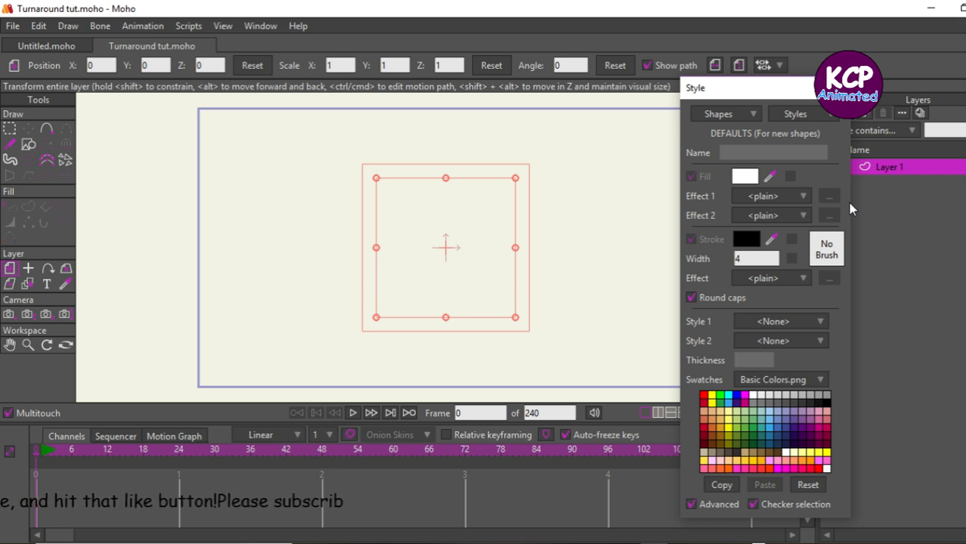
Set the default style for new shapes to a stroke width of 2 and a cyan fill
double_click(750, 260)
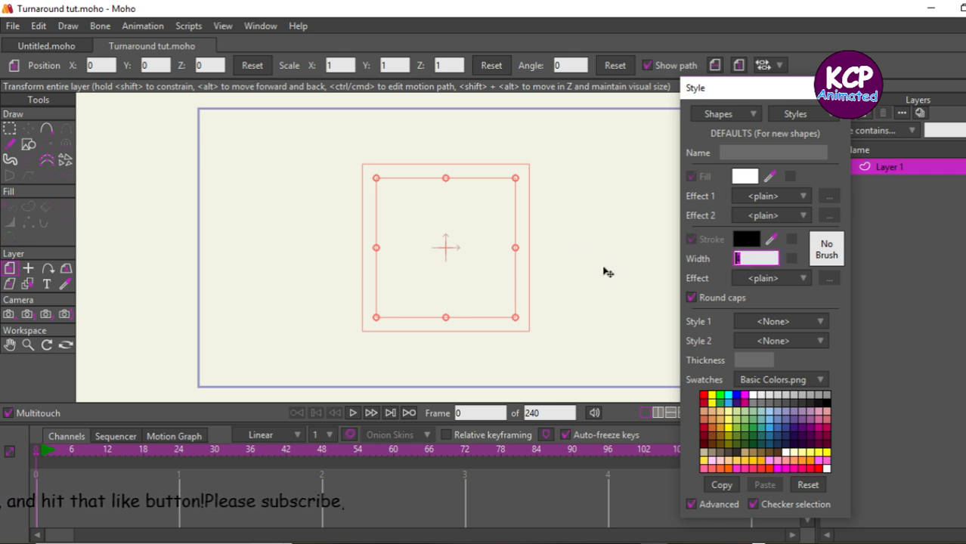
text(2)
key(Return)
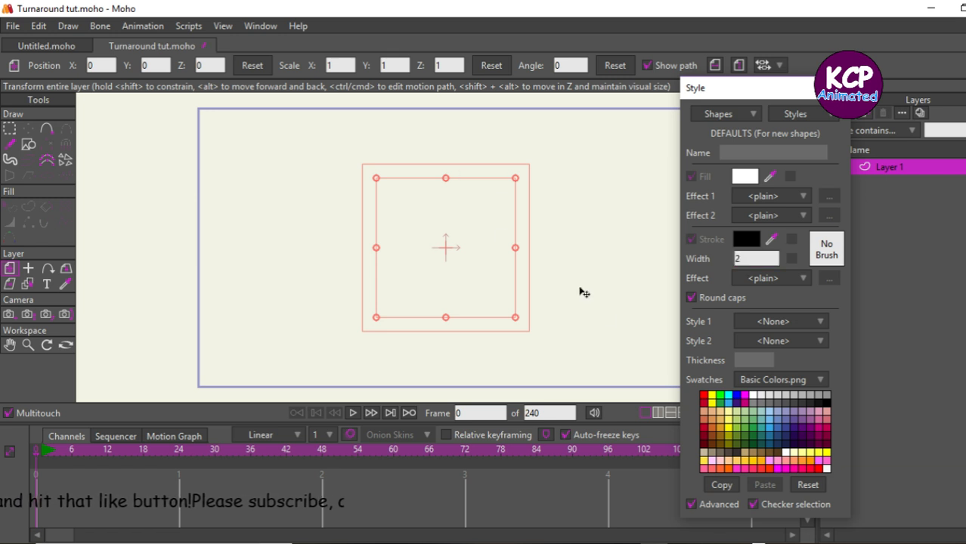
click(728, 399)
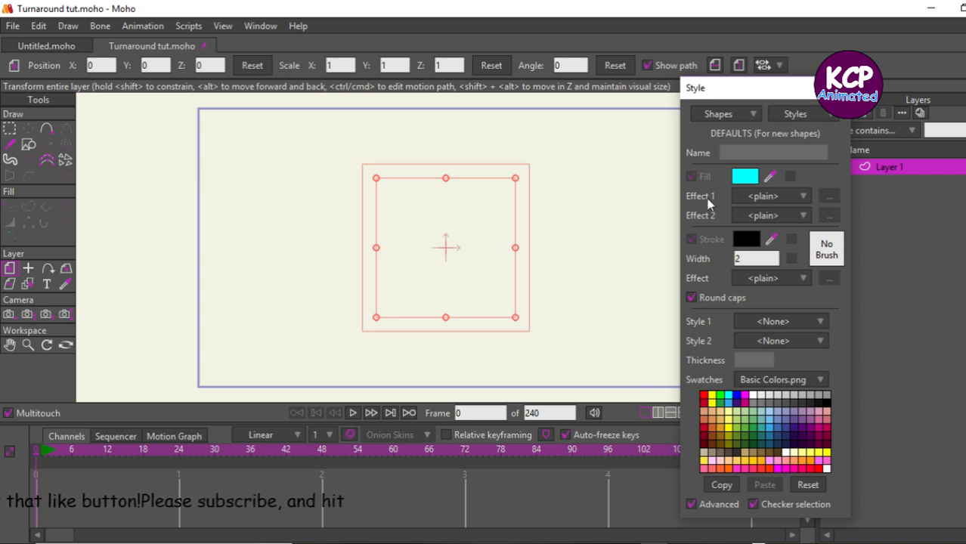
click(837, 88)
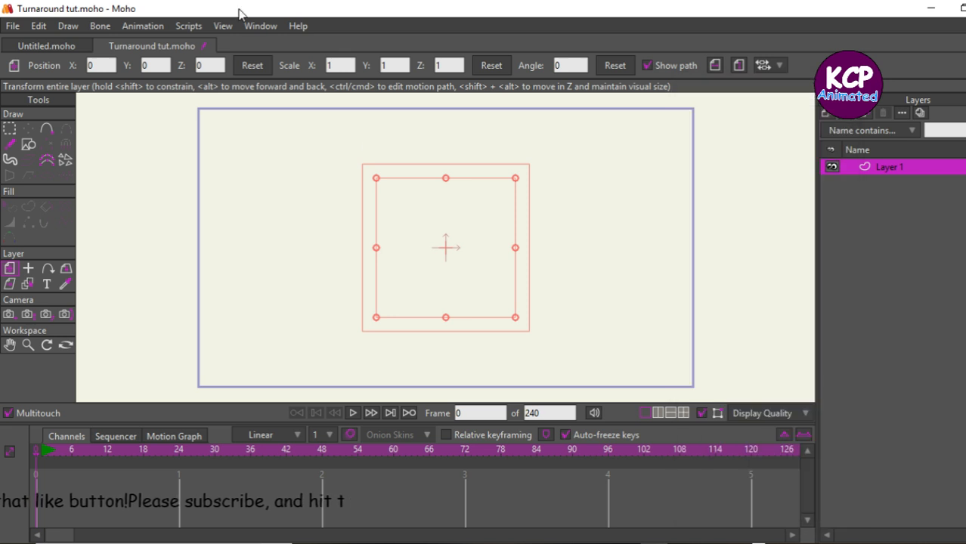
Change the default fill for new shapes to a muted purple swatch in the Style window
click(259, 27)
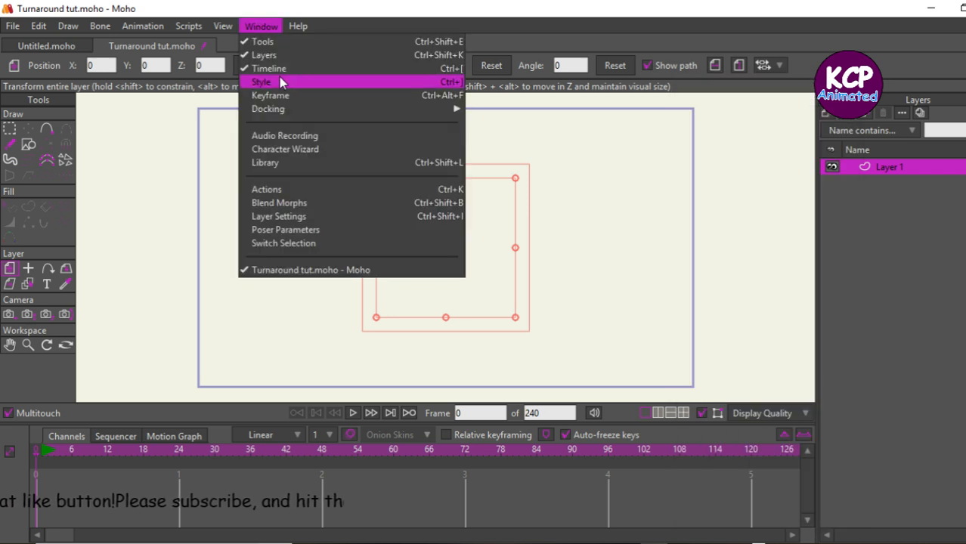
click(281, 82)
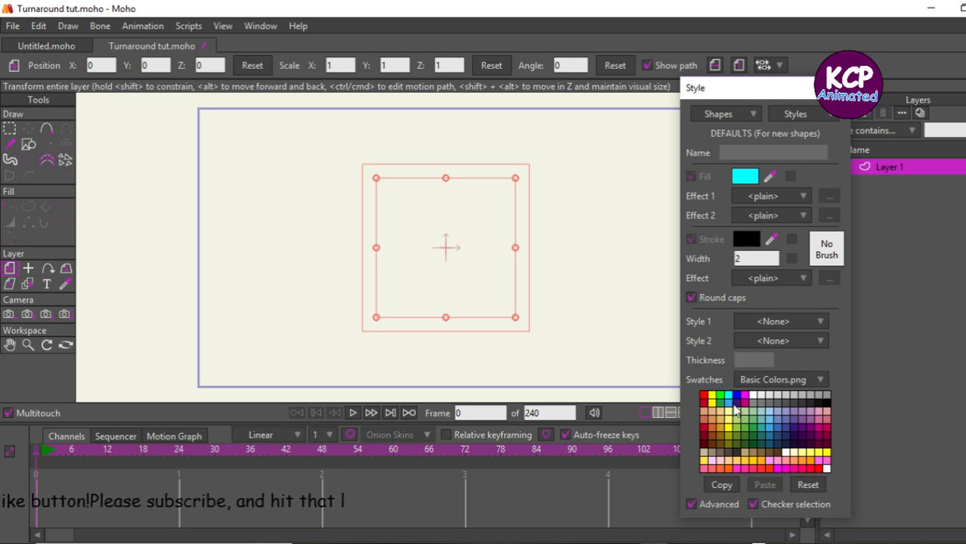
click(803, 413)
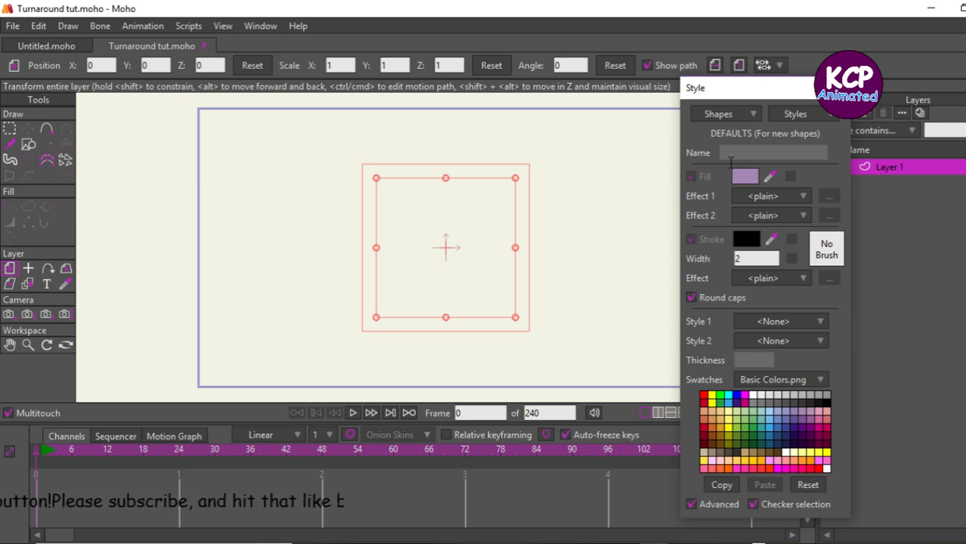
click(838, 88)
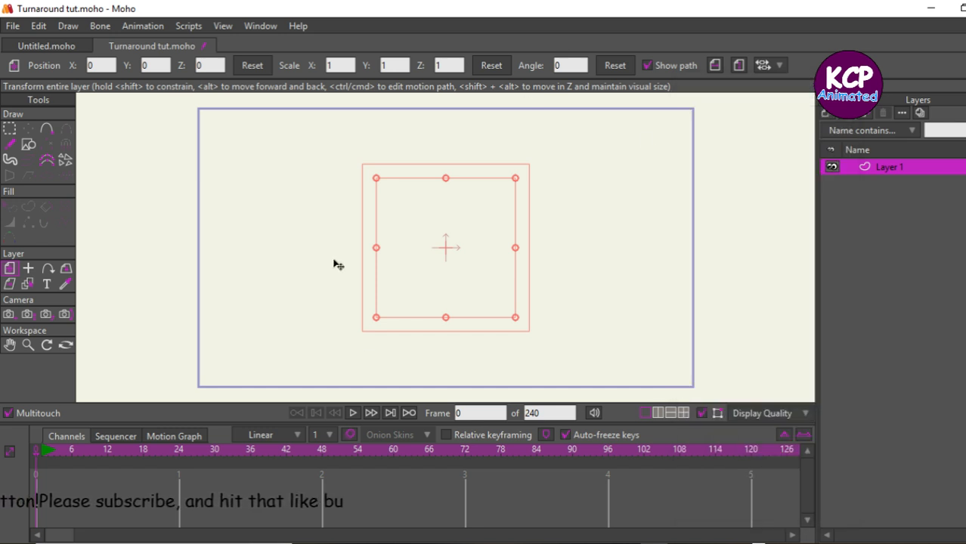
Group Layer 1 into a new group layer and name the group after the character
click(30, 144)
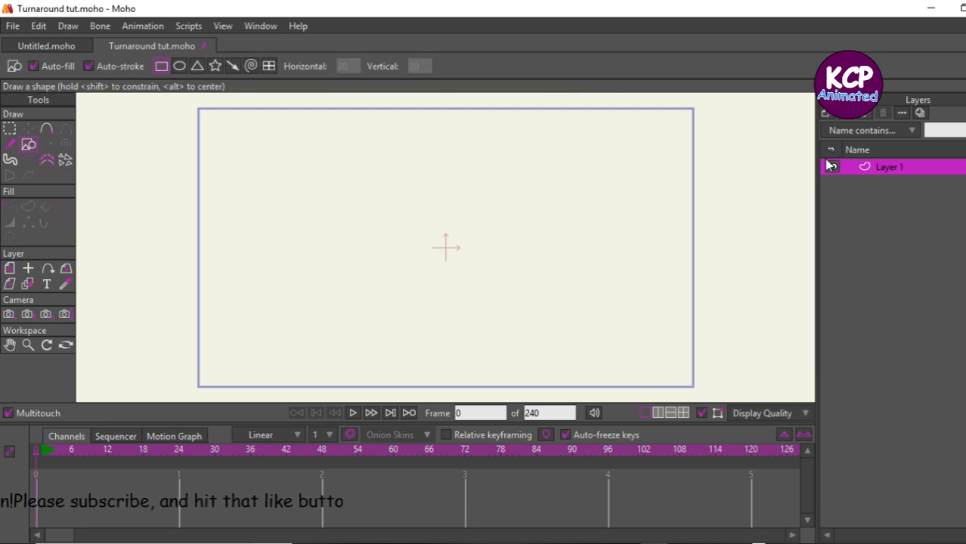
click(824, 115)
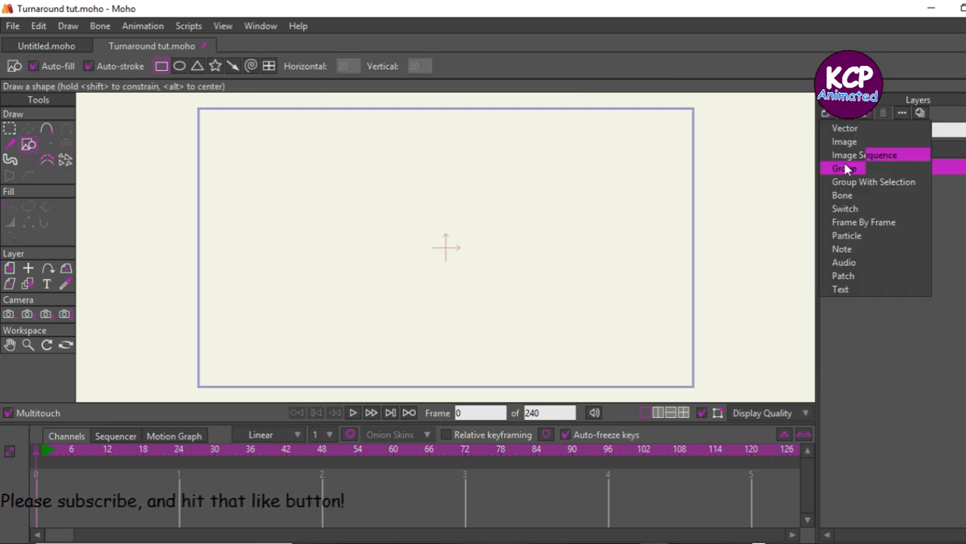
click(848, 184)
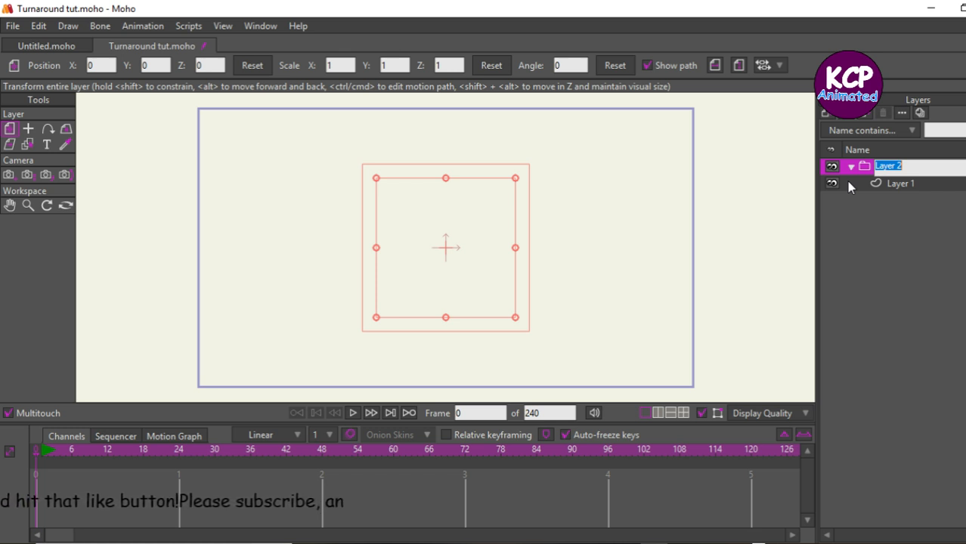
text(Kelly)
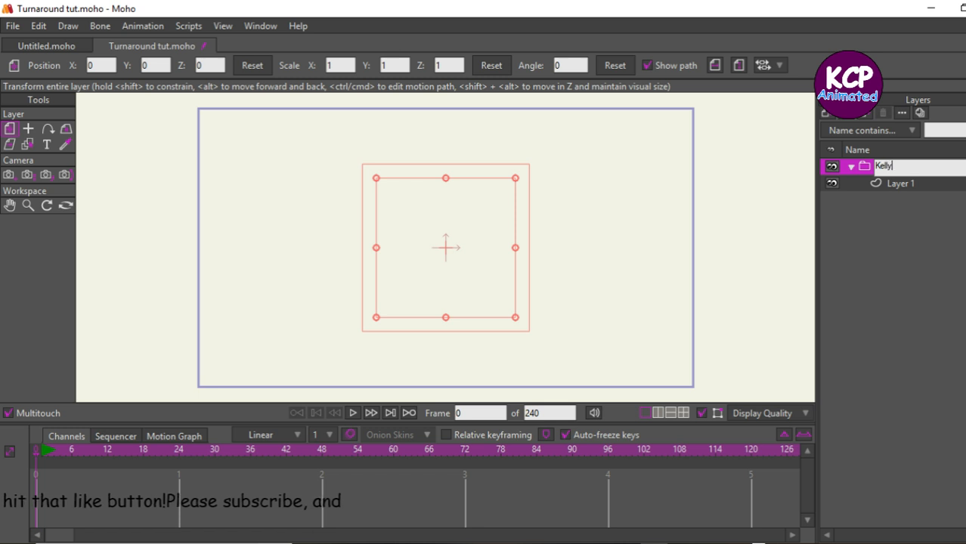
key(Return)
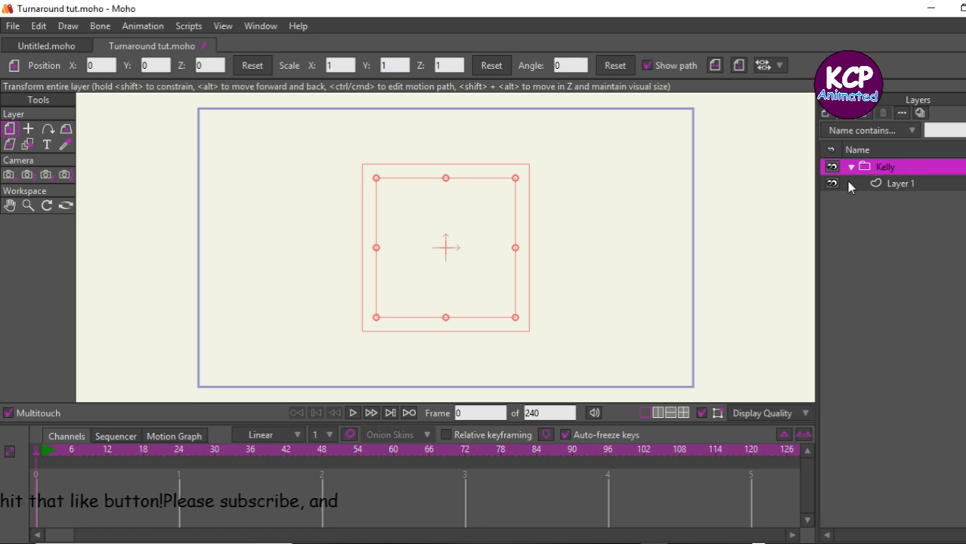
Rename Layer 1 inside the character group as Body
double_click(899, 185)
text(B)
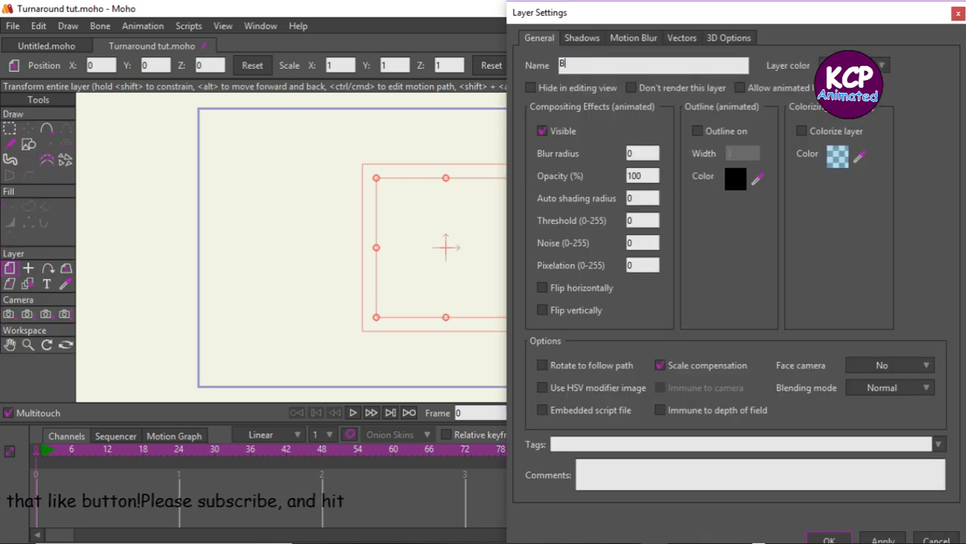
text(ody)
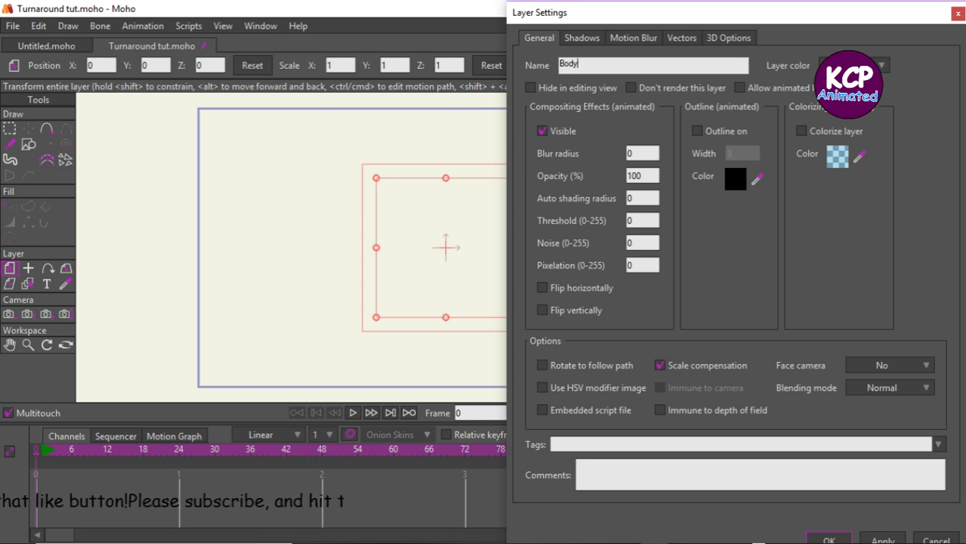
key(Return)
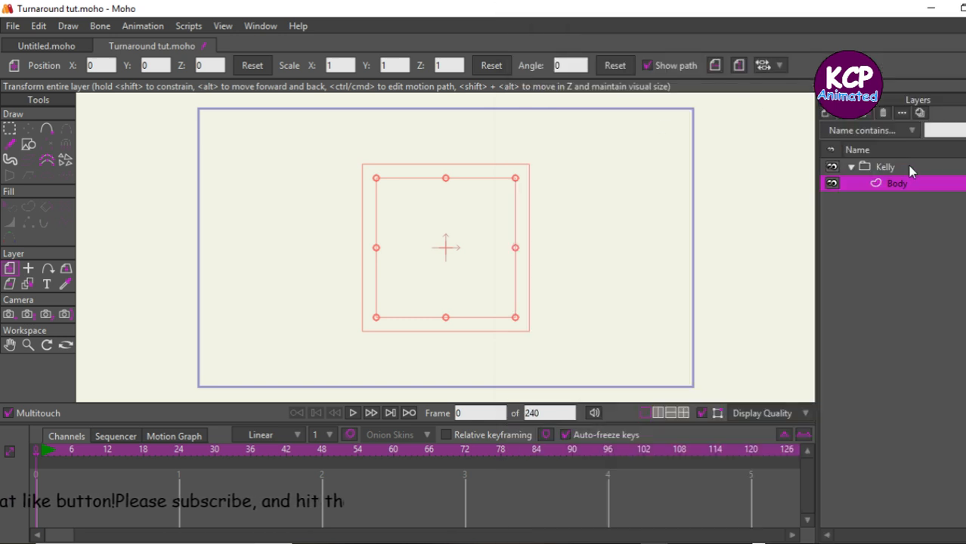
Set the character group's mask to Hide all in its layer settings
double_click(906, 166)
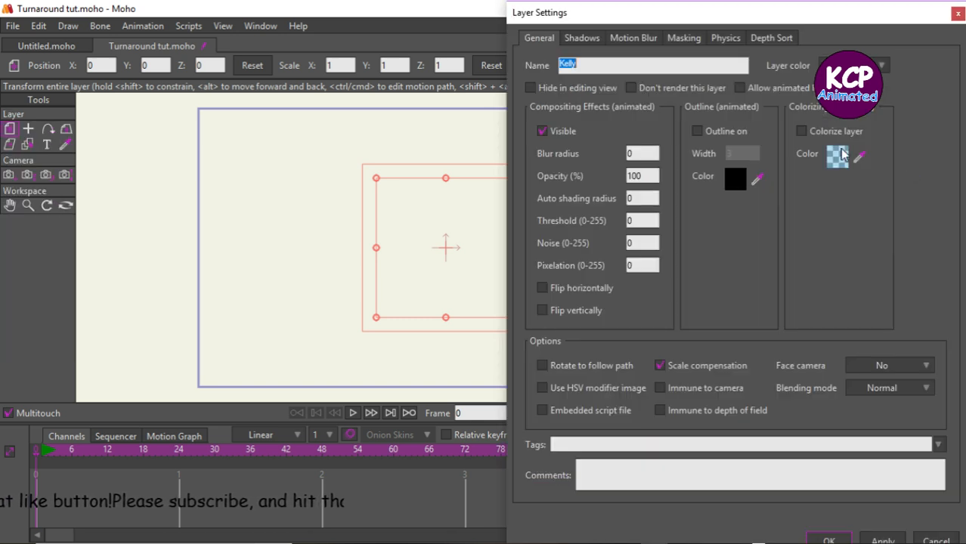
click(684, 38)
click(651, 135)
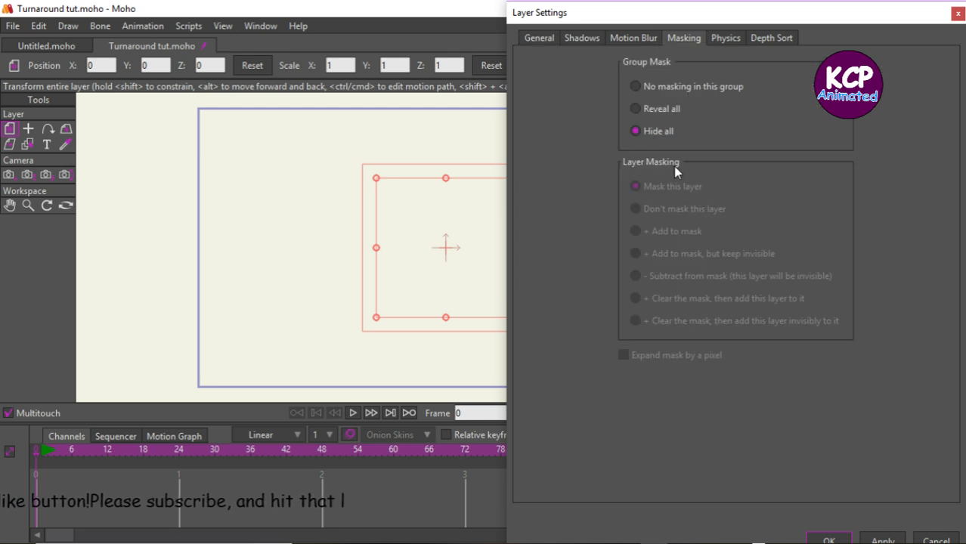
key(Return)
Set the Body layer's masking to + Add to mask with Exclude strokes enabled
double_click(875, 186)
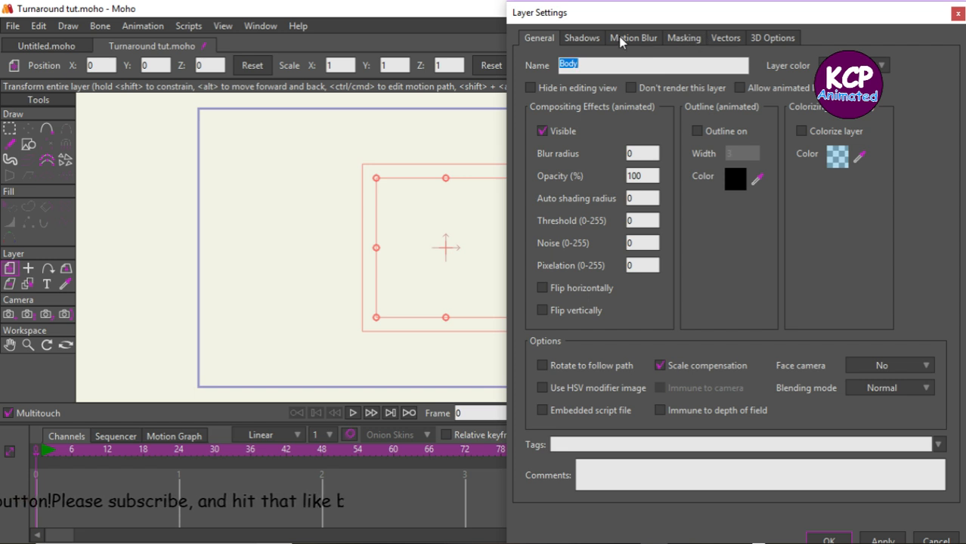
click(690, 38)
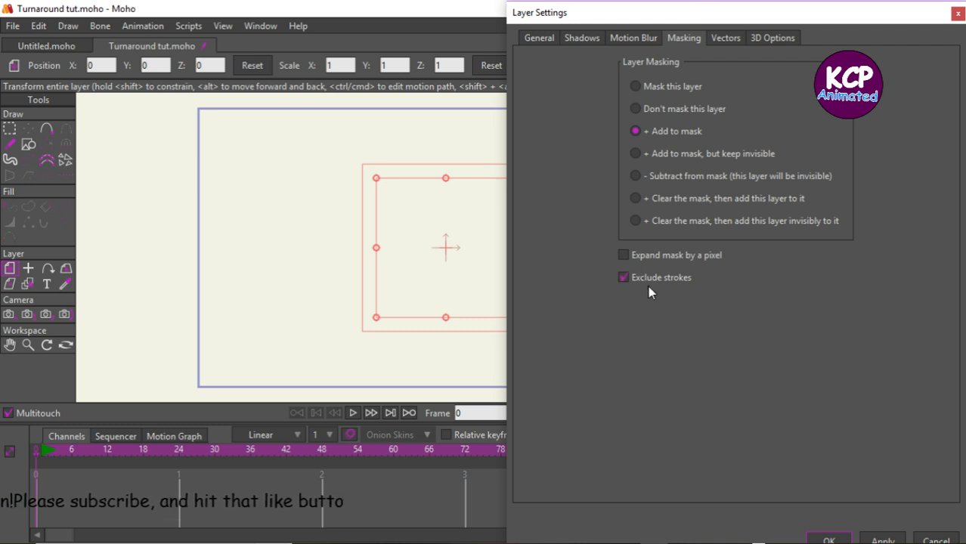
key(Return)
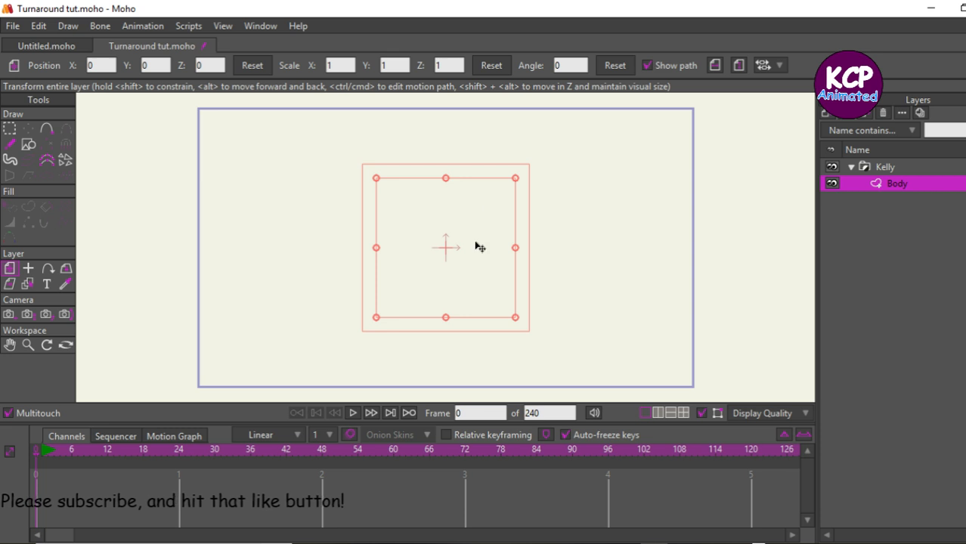
Draw a large, nearly square rectangle on the Body layer around the canvas centre and lower area
click(28, 145)
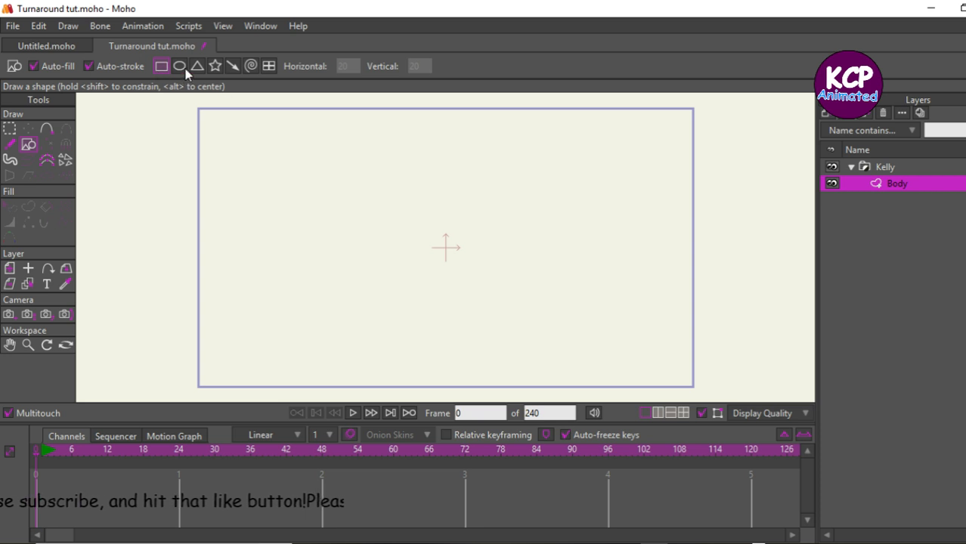
click(162, 68)
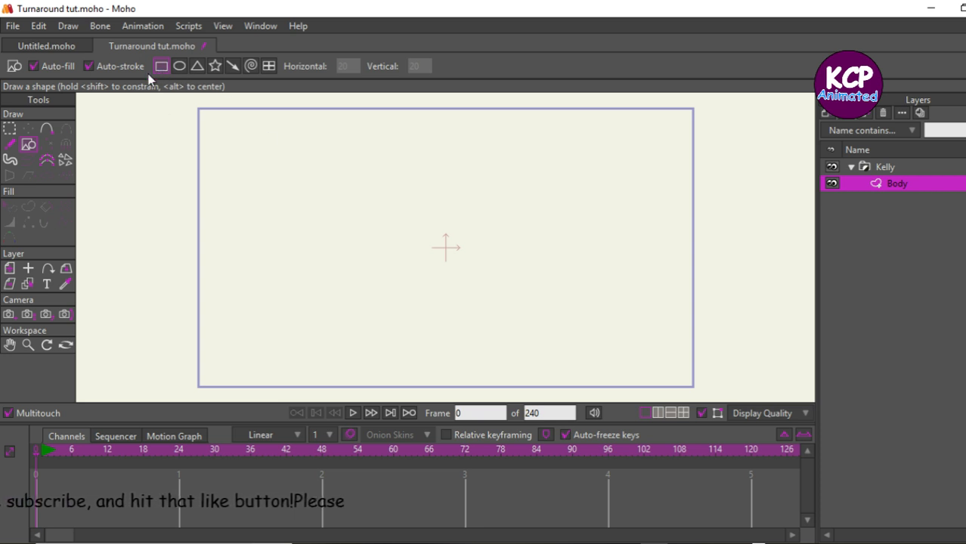
mouse_move(324, 175)
mouse_down()
mouse_move(381, 202)
mouse_move(546, 349)
mouse_move(555, 388)
mouse_move(550, 382)
mouse_up()
Shift the body rectangle slightly to the right and narrow it to about half its width with Transform Points
click(28, 129)
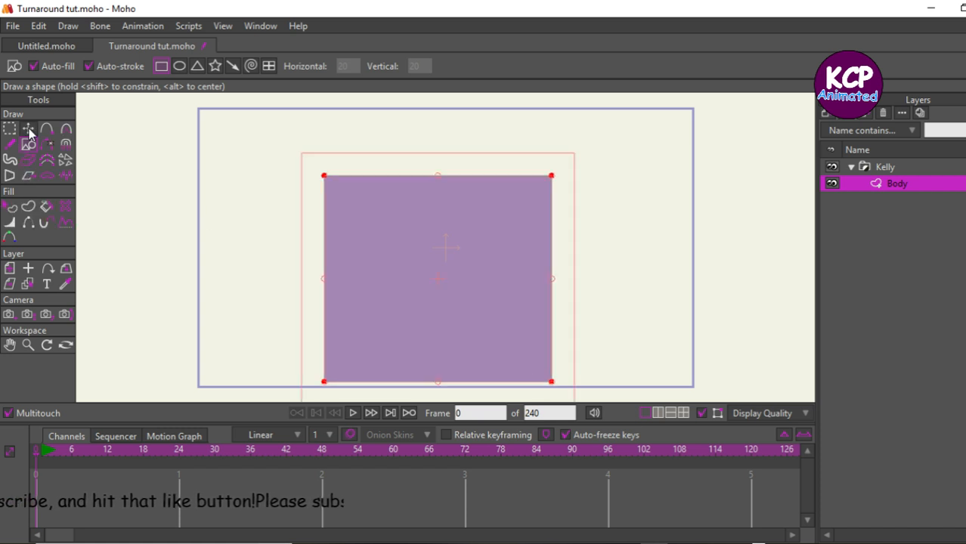
drag(223, 227, 252, 221)
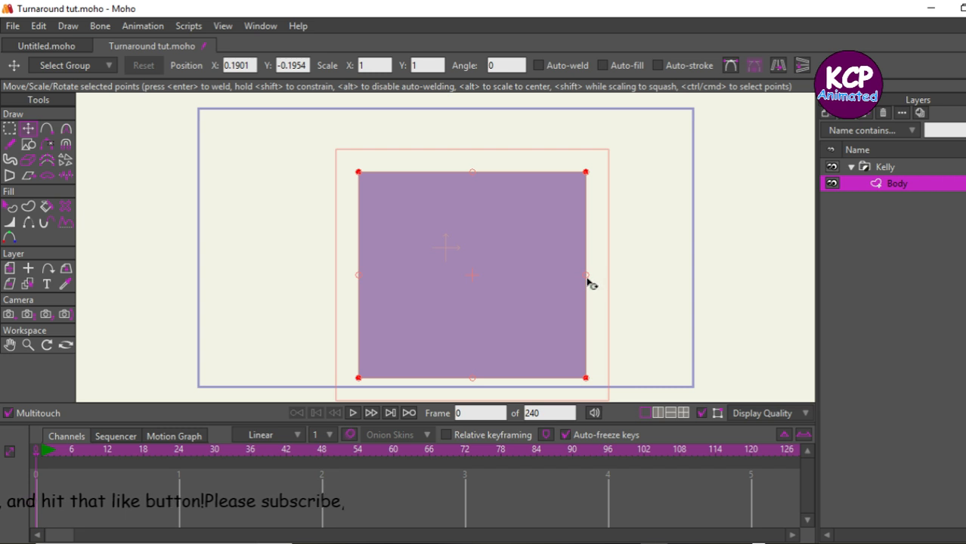
drag(585, 277, 532, 276)
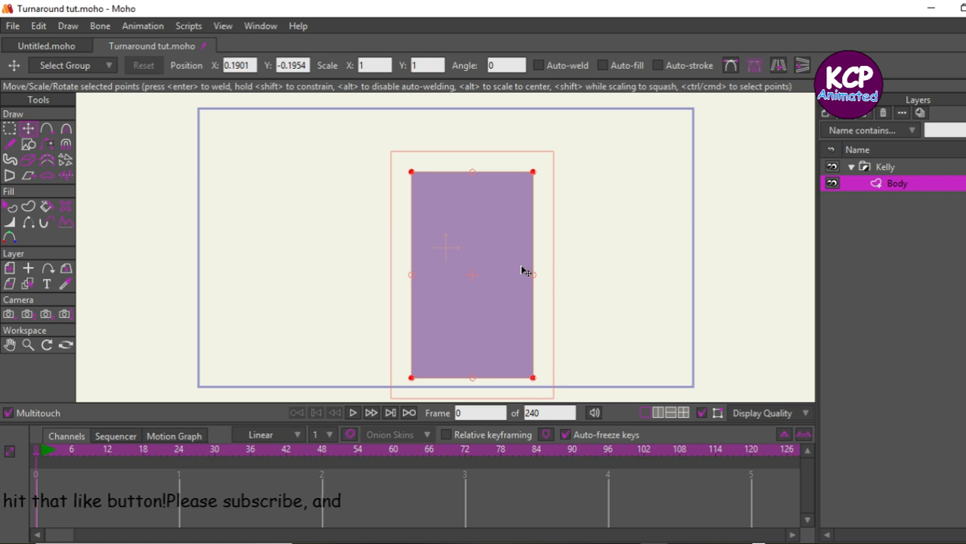
Centre the body rectangle at position X 0 and Y 0, using the grid as a temporary alignment guide
key(ctrl+g)
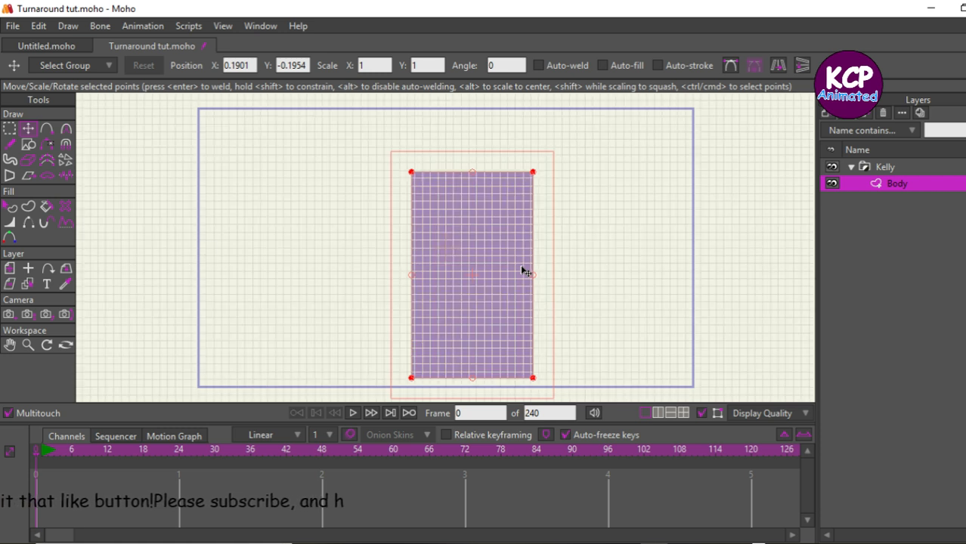
drag(368, 306, 355, 314)
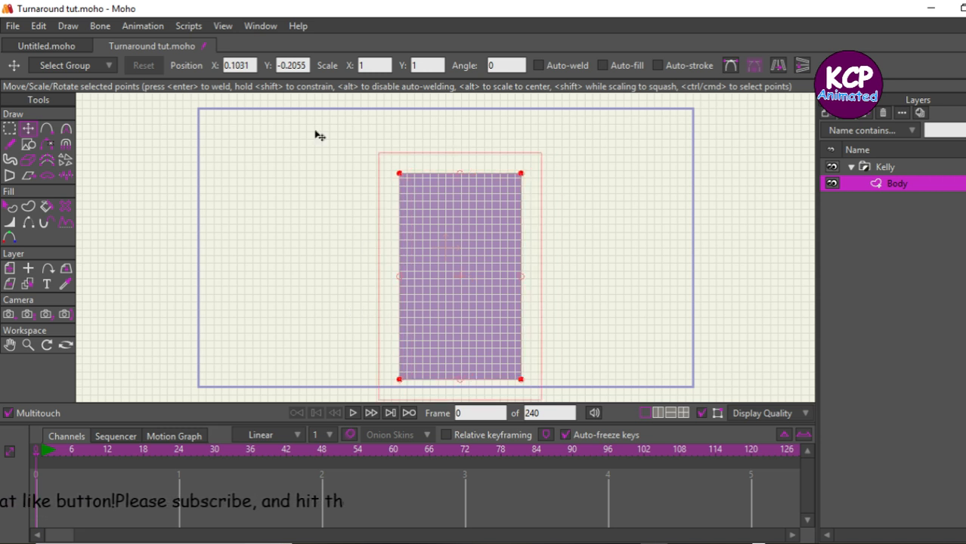
double_click(253, 65)
text(0)
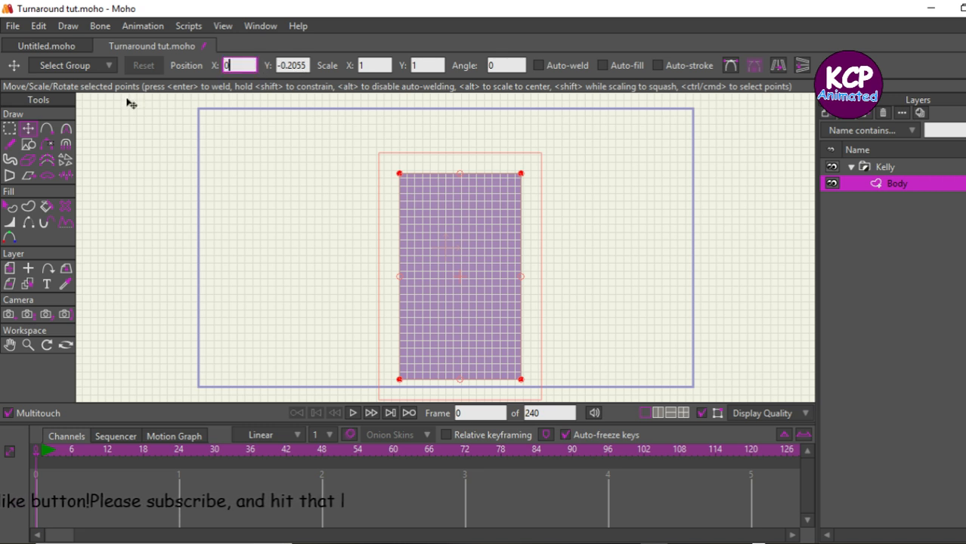
key(Tab)
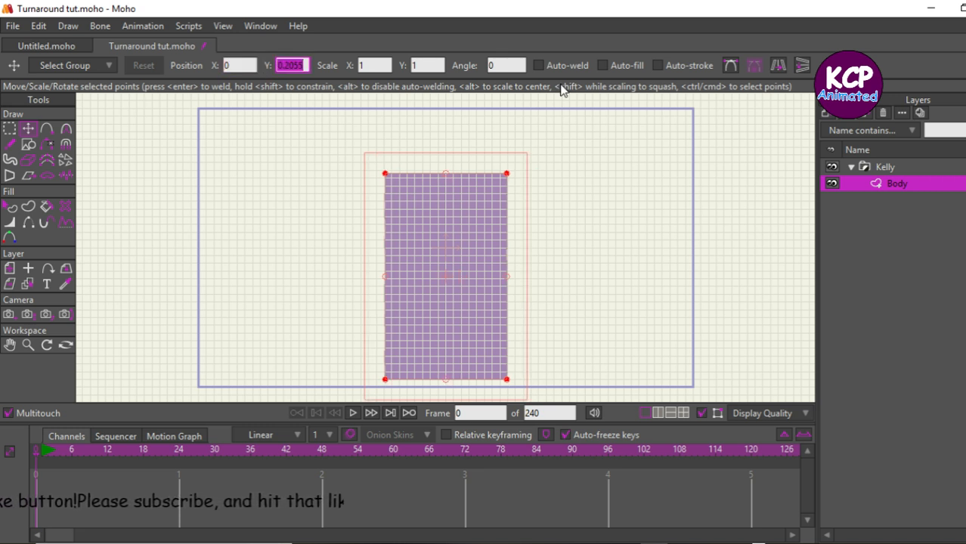
text(0)
key(Return)
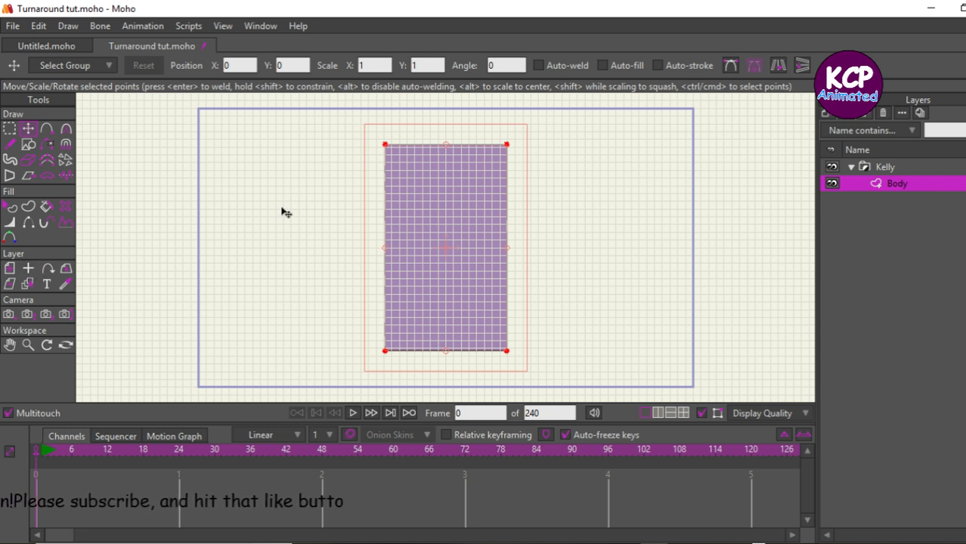
key(ctrl+g)
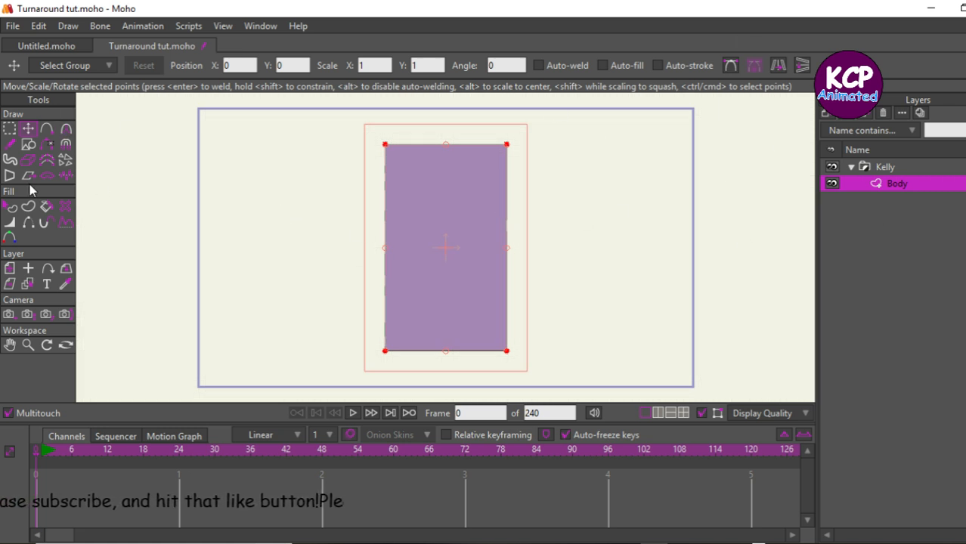
Add a point in the middle of the body rectangle's top edge and deselect all points
click(10, 130)
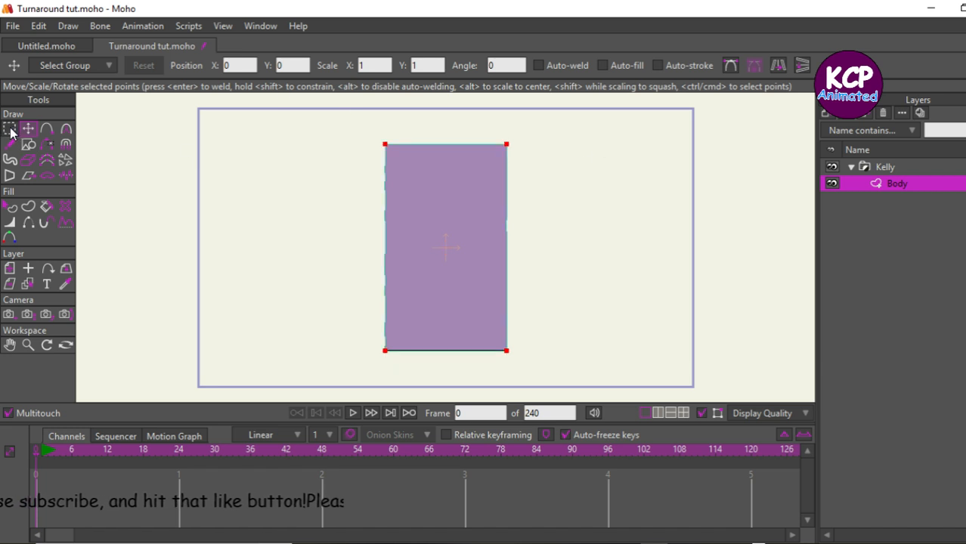
drag(357, 133, 571, 161)
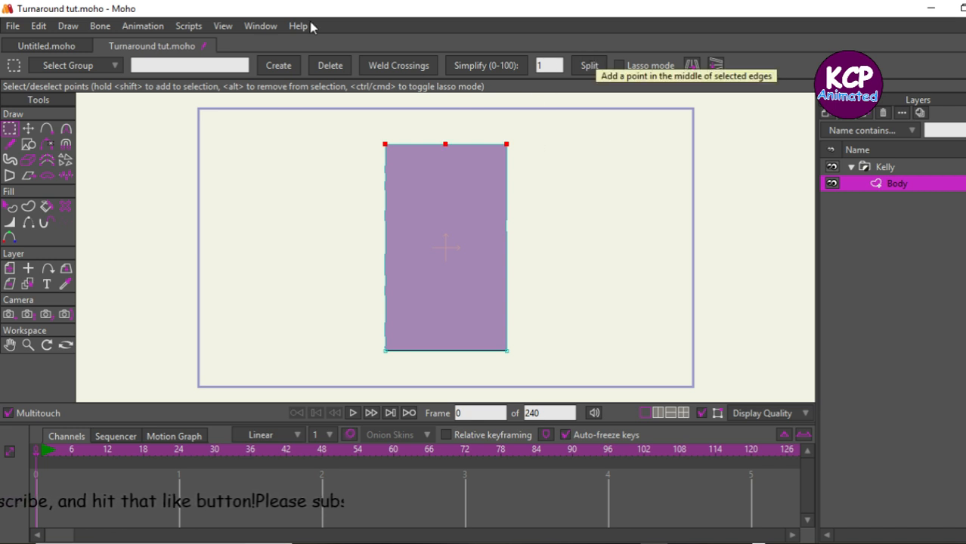
key(ctrl+d)
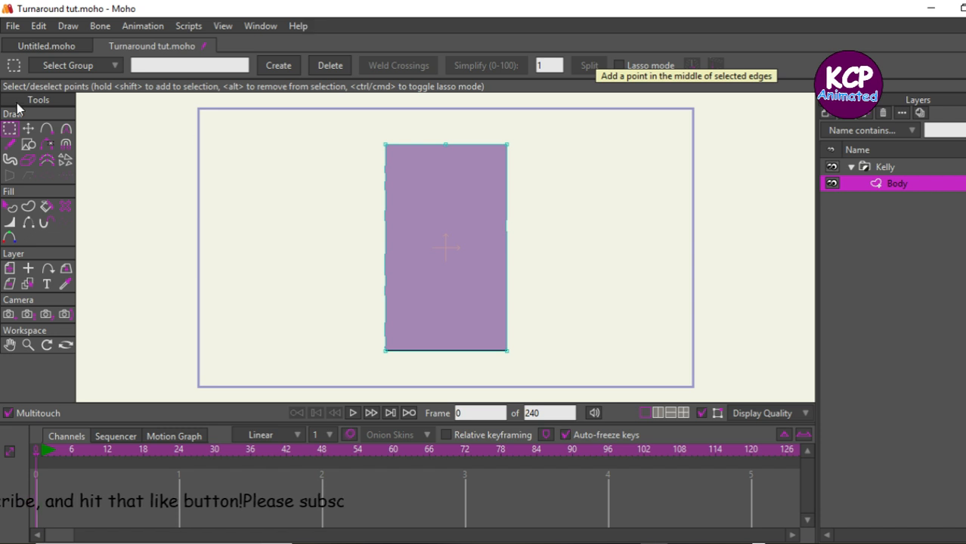
Raise the body's top middle point to about Y 0.97 and round it with a curvature of about 0.92
click(27, 130)
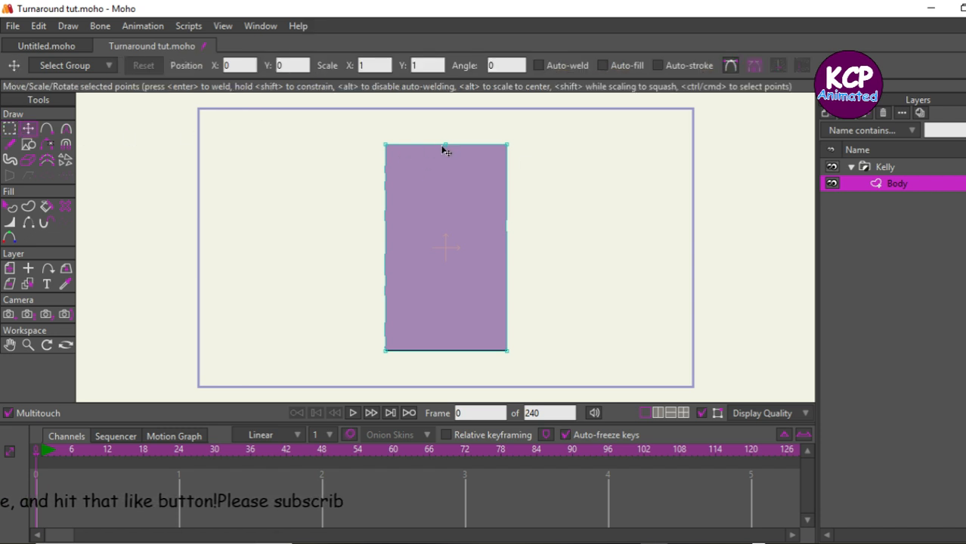
drag(444, 145, 442, 112)
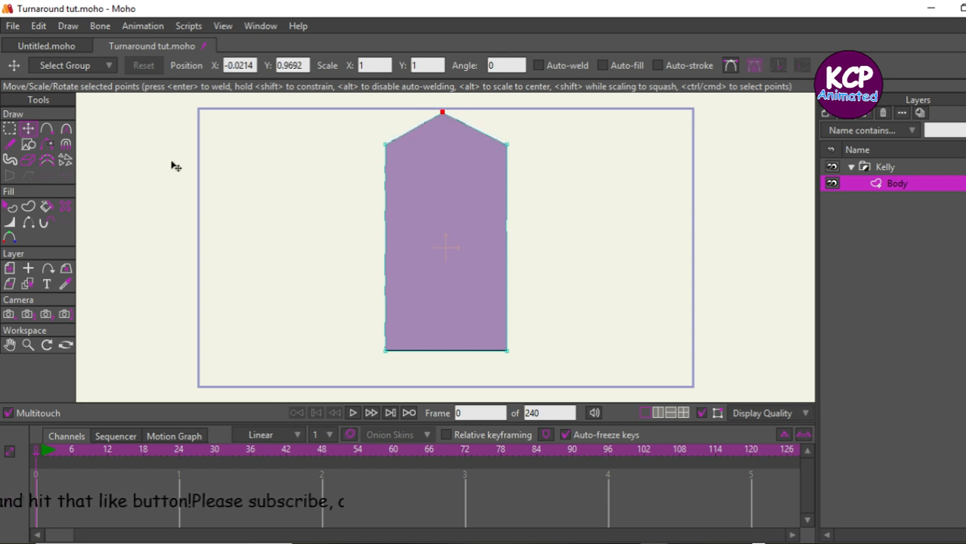
click(65, 130)
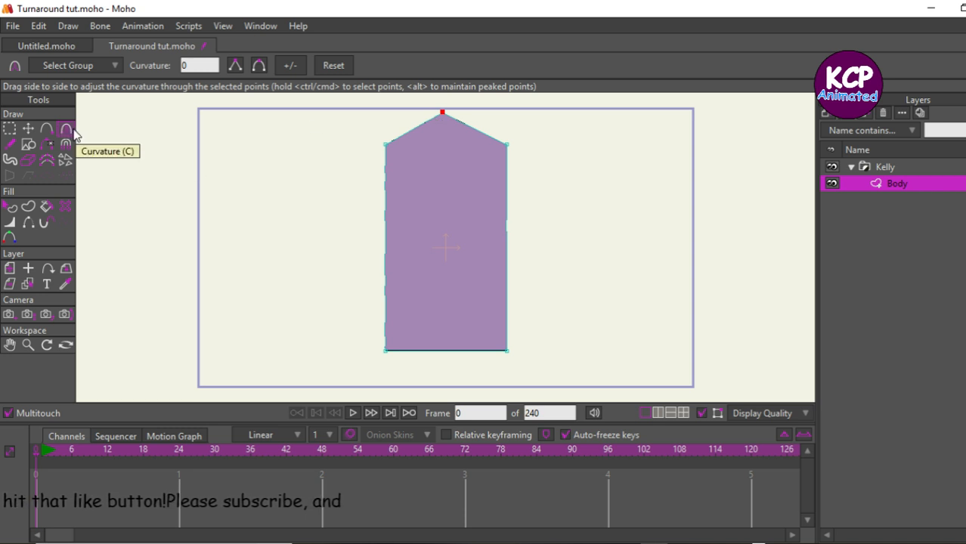
click(442, 112)
drag(573, 124, 878, 209)
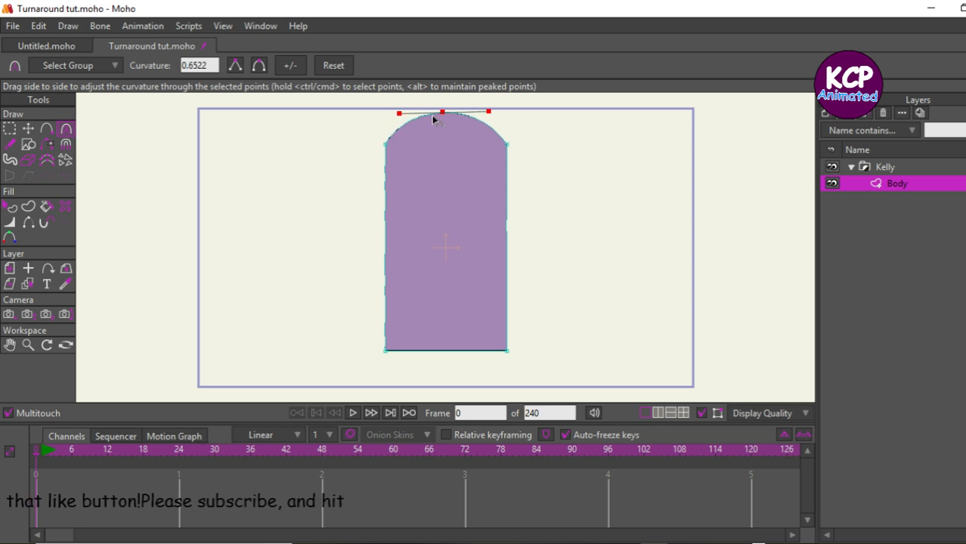
drag(435, 119, 627, 172)
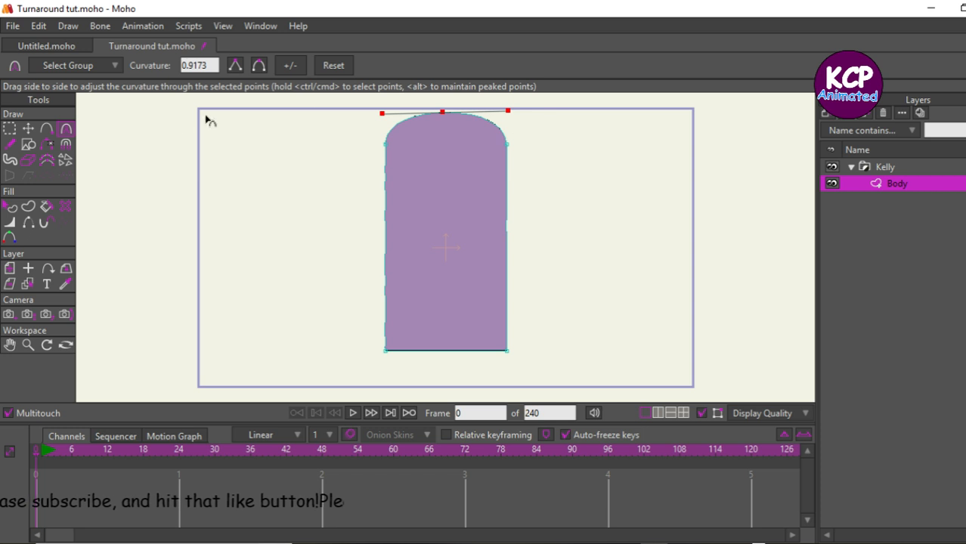
Split the body's right and left side edges to add a point in the middle of each
click(46, 129)
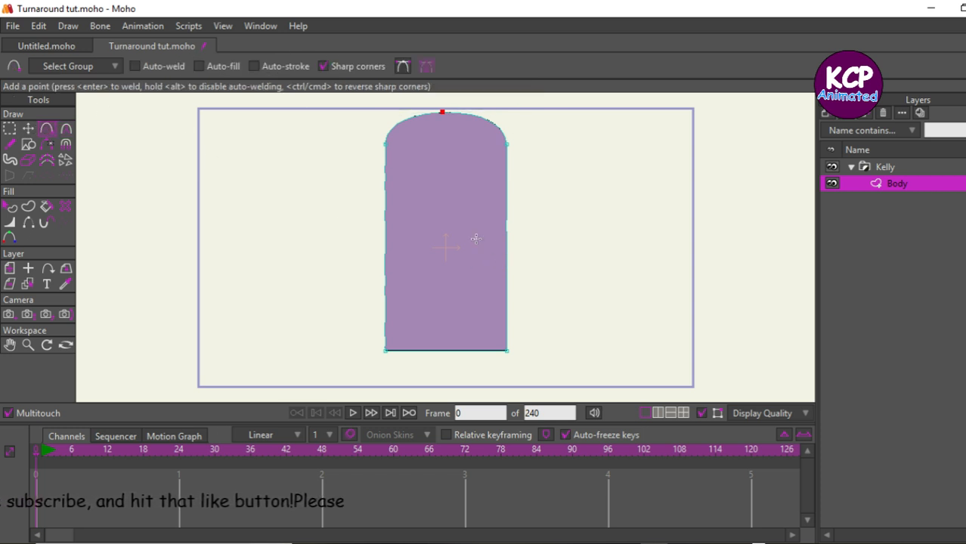
click(10, 128)
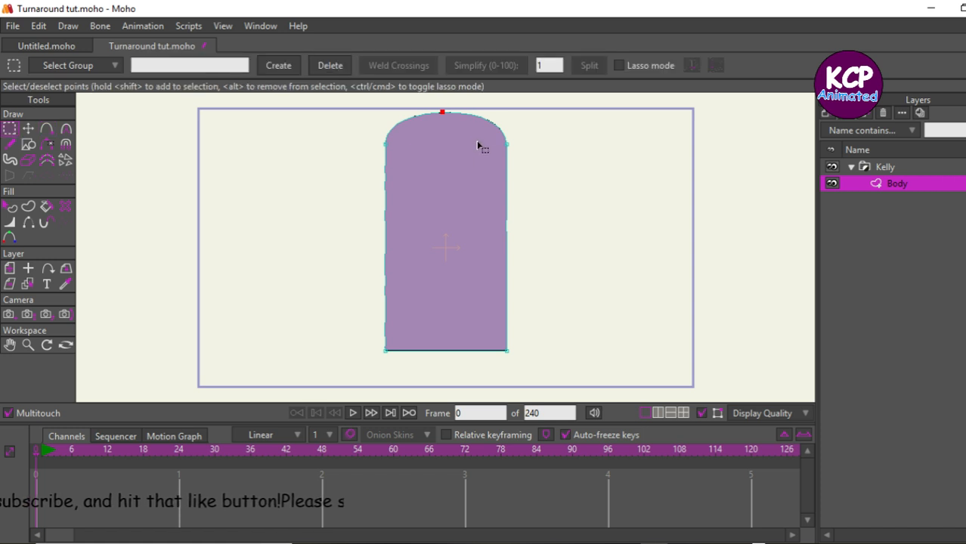
drag(480, 129, 554, 382)
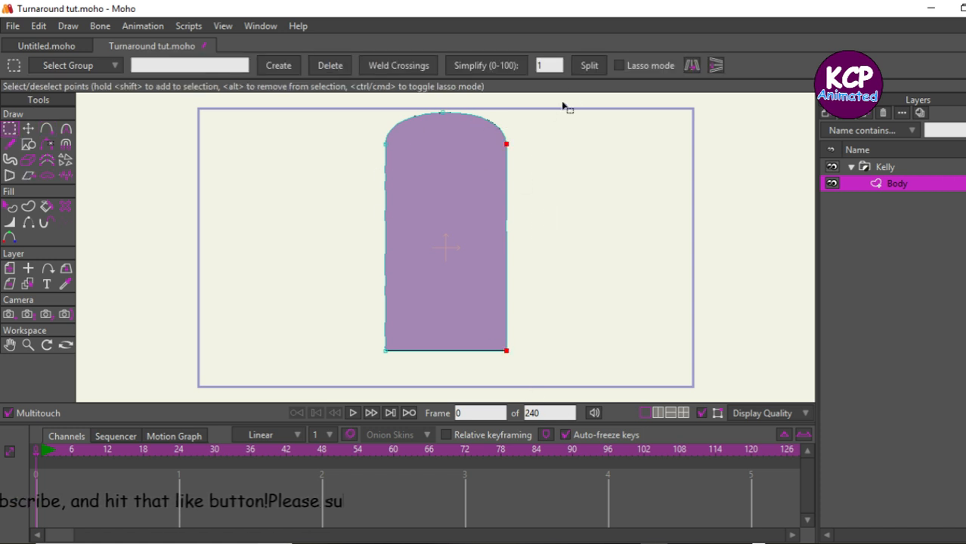
click(583, 66)
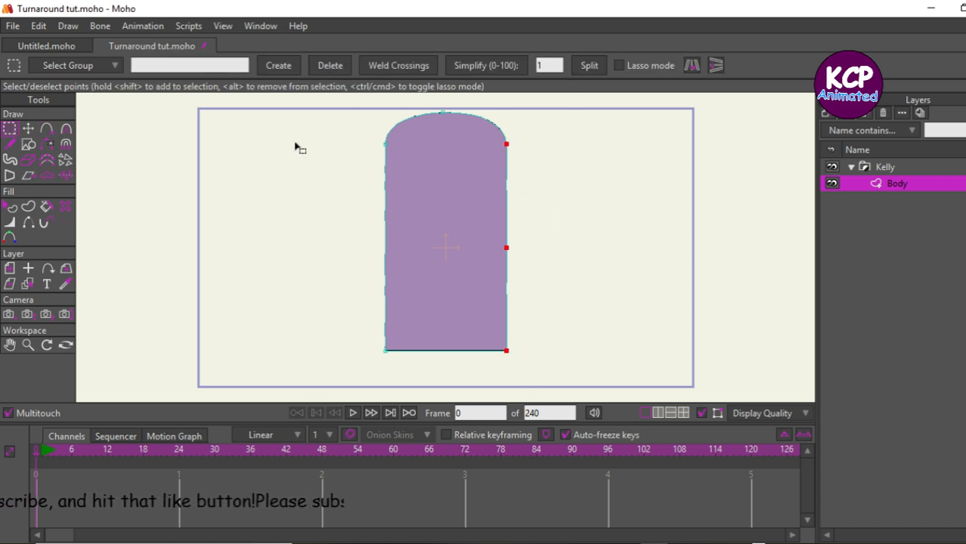
drag(360, 129, 416, 393)
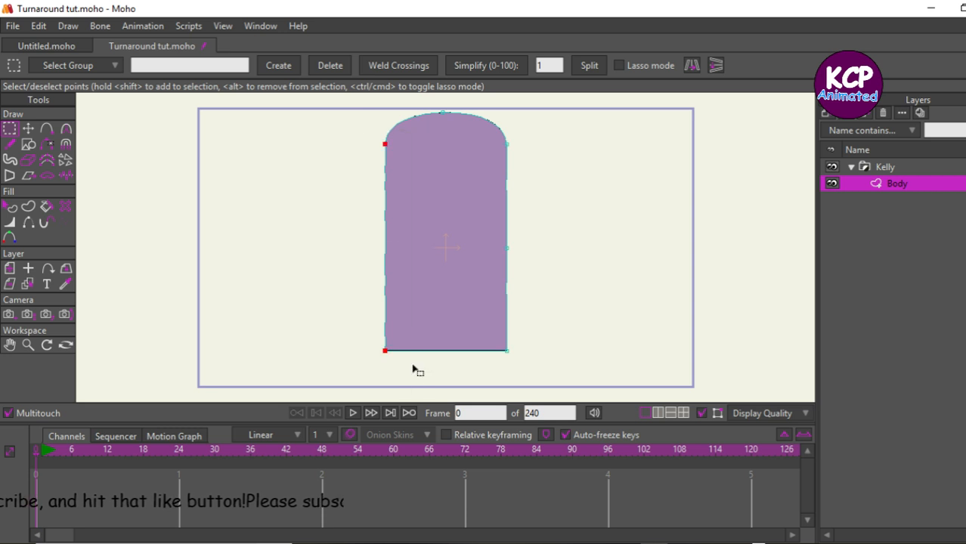
click(589, 66)
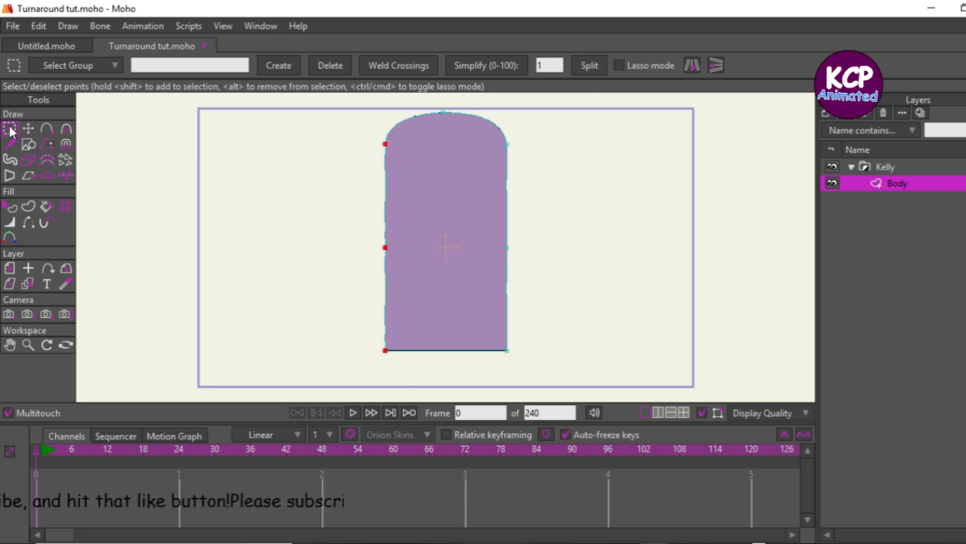
Scale the two side midpoints inward together to narrow the body's waist symmetrically, and deselect them
drag(372, 238, 519, 262)
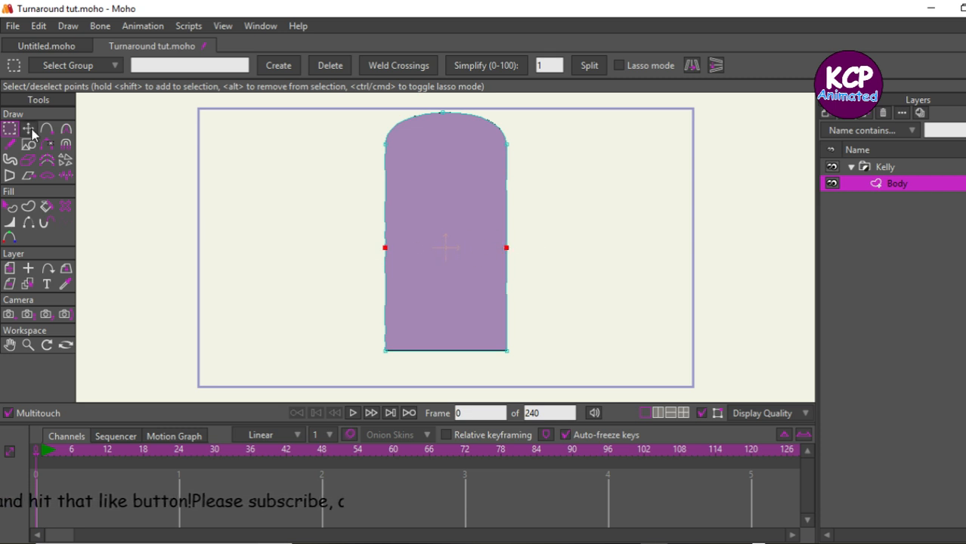
click(29, 129)
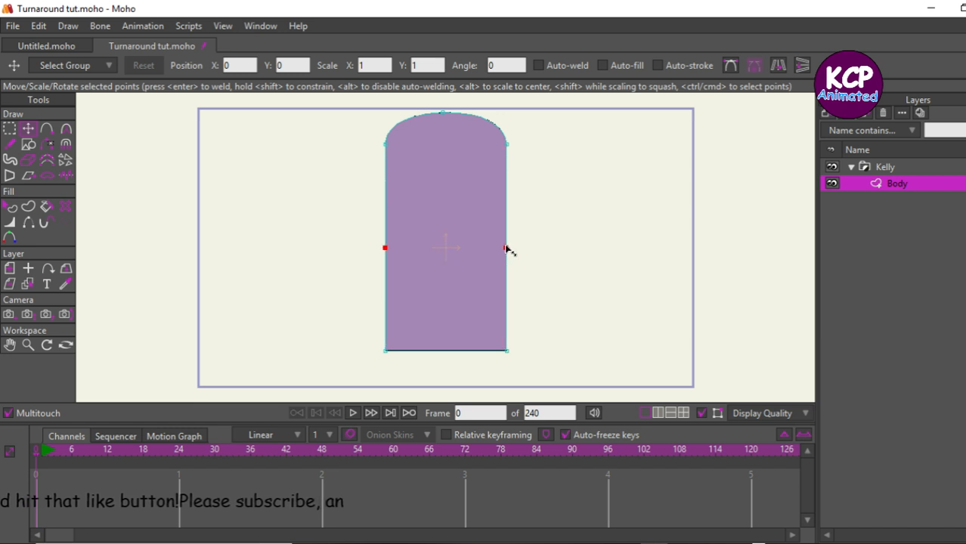
drag(507, 249, 491, 252)
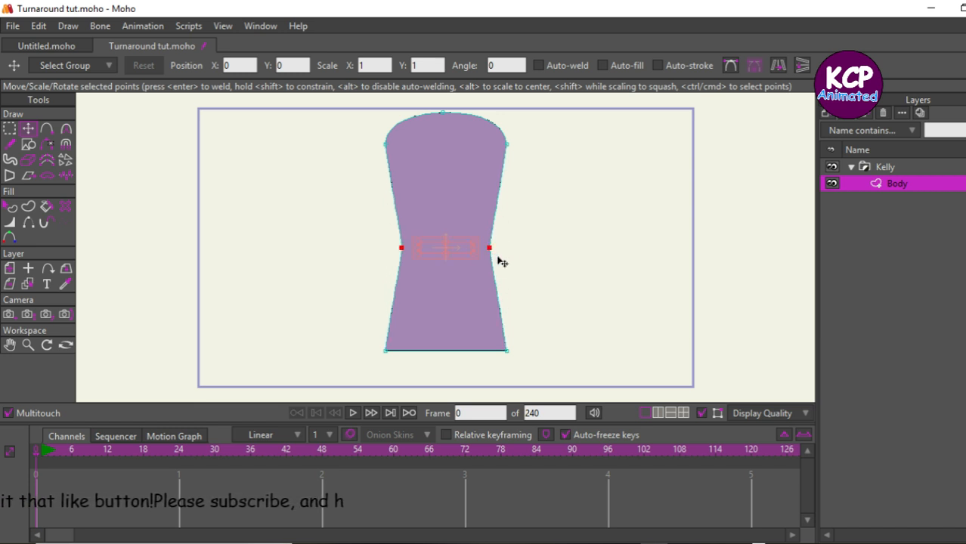
click(500, 261)
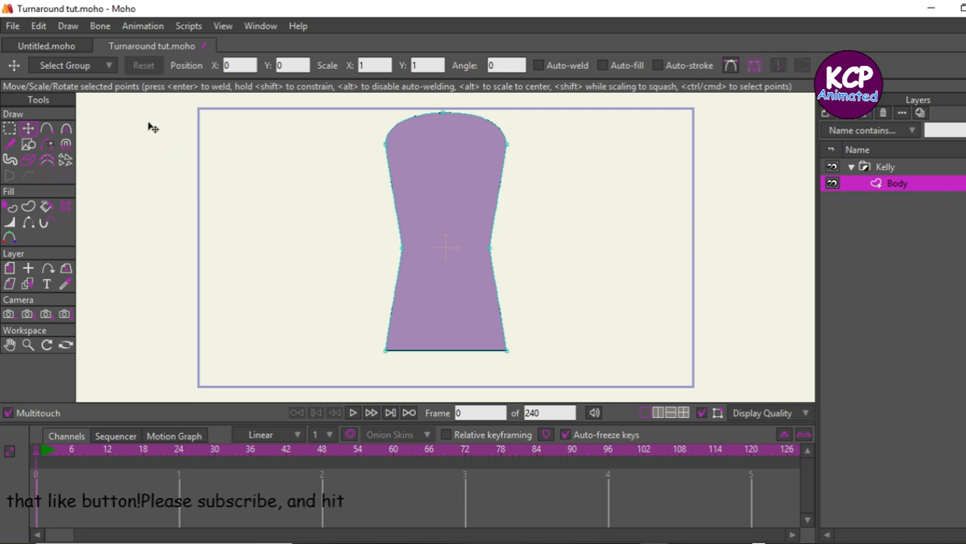
Move the body's upper side points inward to about X 0.30 and X -0.32, in line with the waist points
click(503, 145)
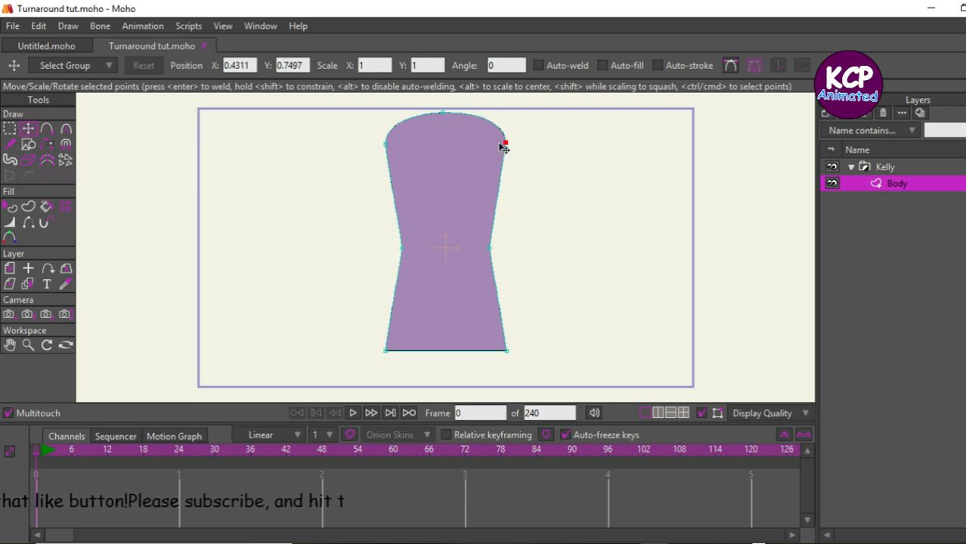
drag(499, 146, 498, 142)
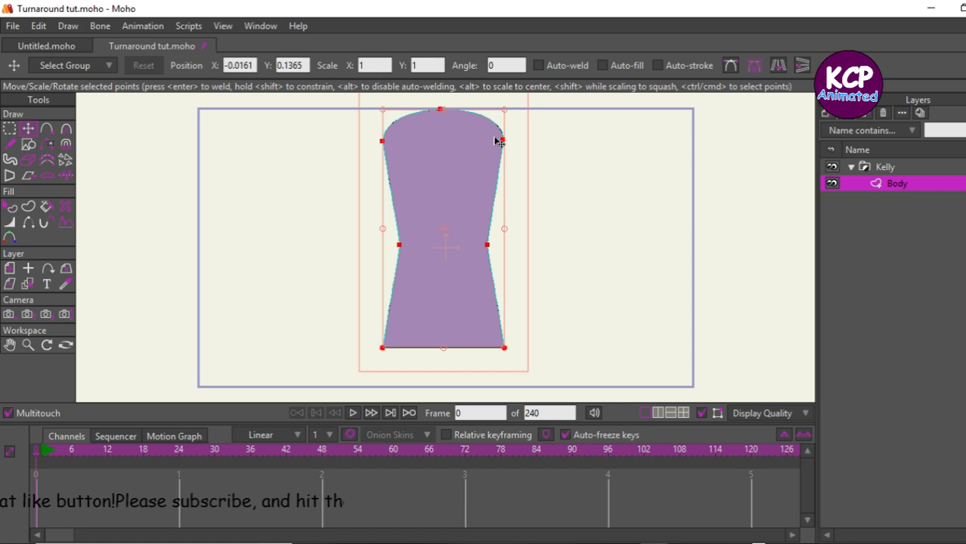
key(ctrl+z)
key(ctrl+d)
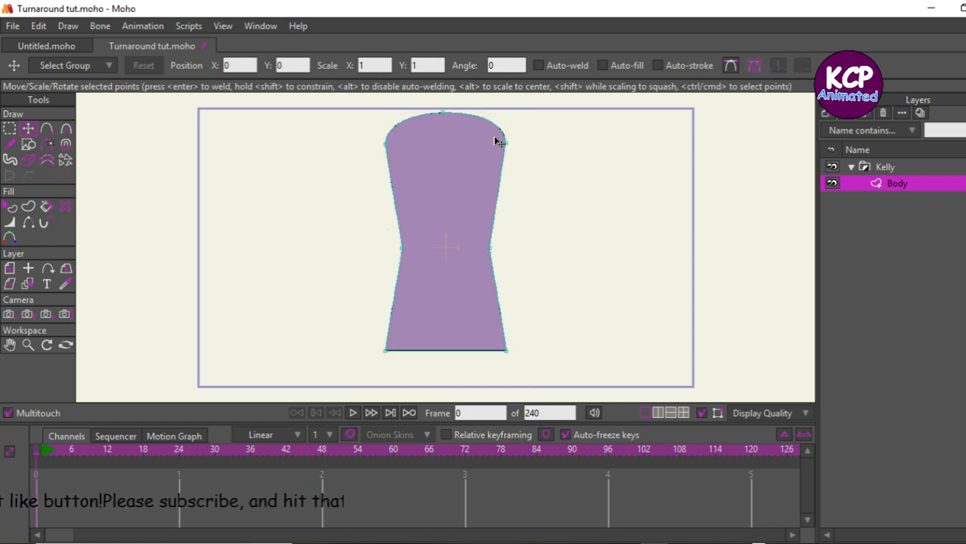
drag(510, 143, 488, 144)
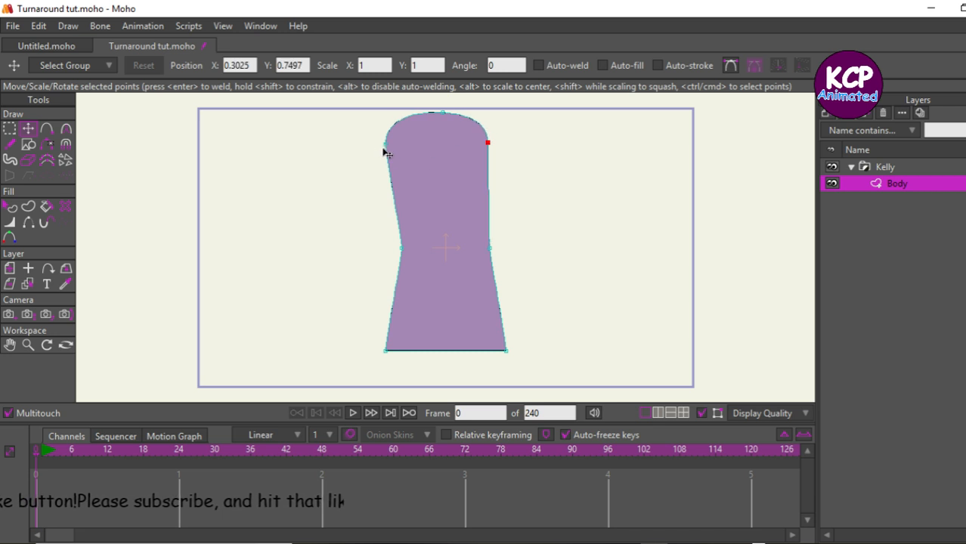
drag(387, 151, 405, 157)
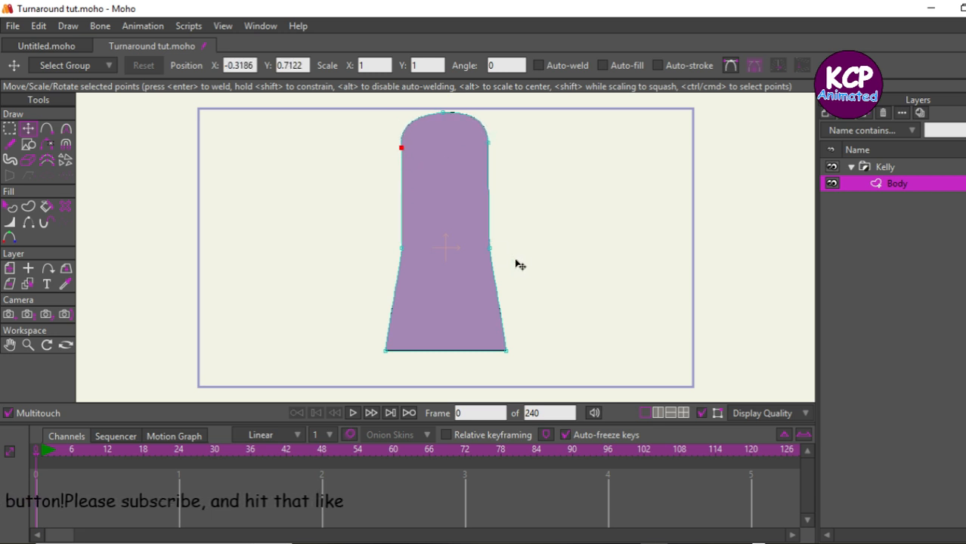
Add a smooth point on each lower side of the body with sharp corners off, pulling each slightly outward
click(51, 132)
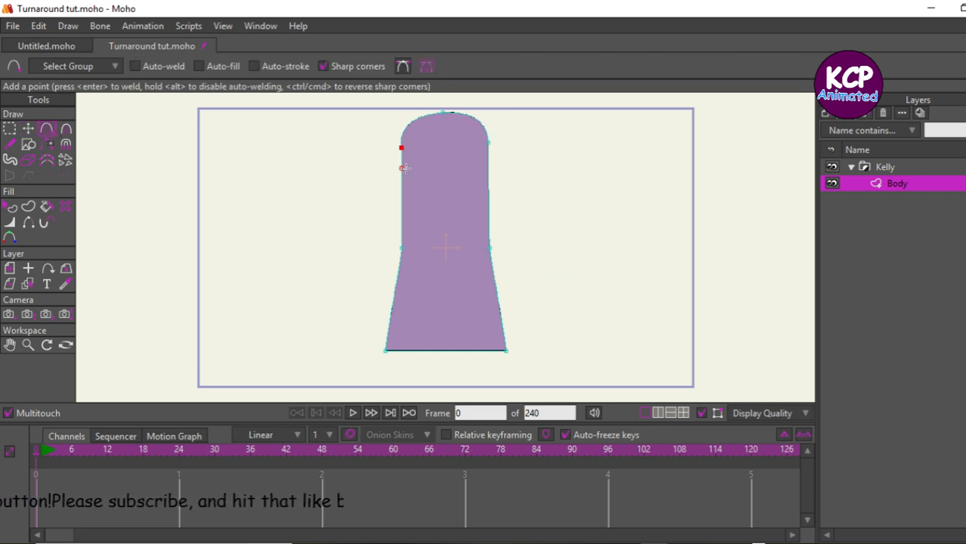
click(343, 65)
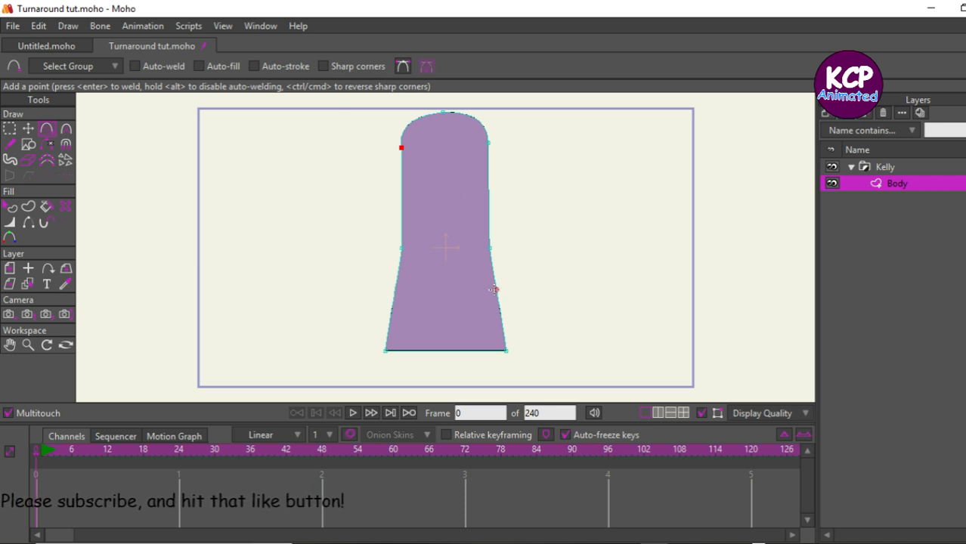
drag(492, 290, 503, 289)
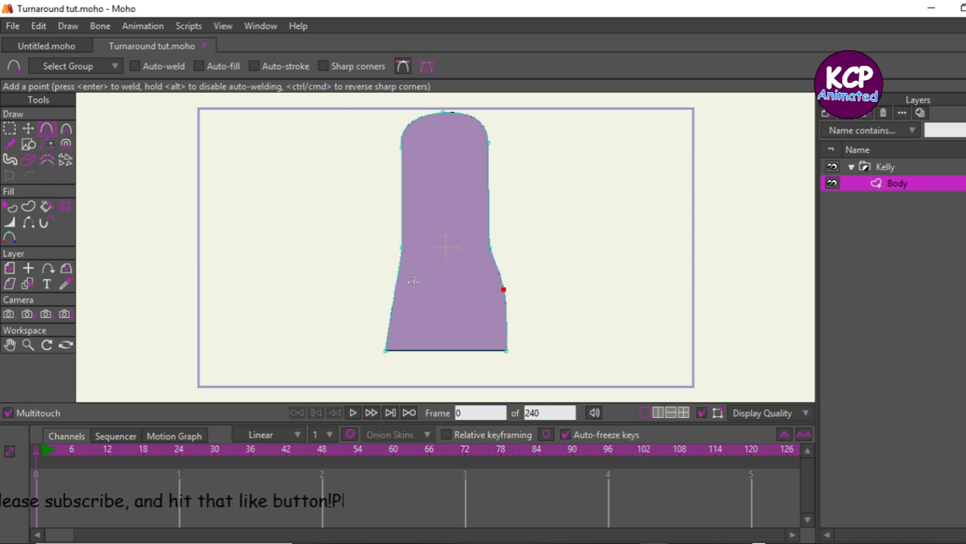
drag(401, 278, 389, 286)
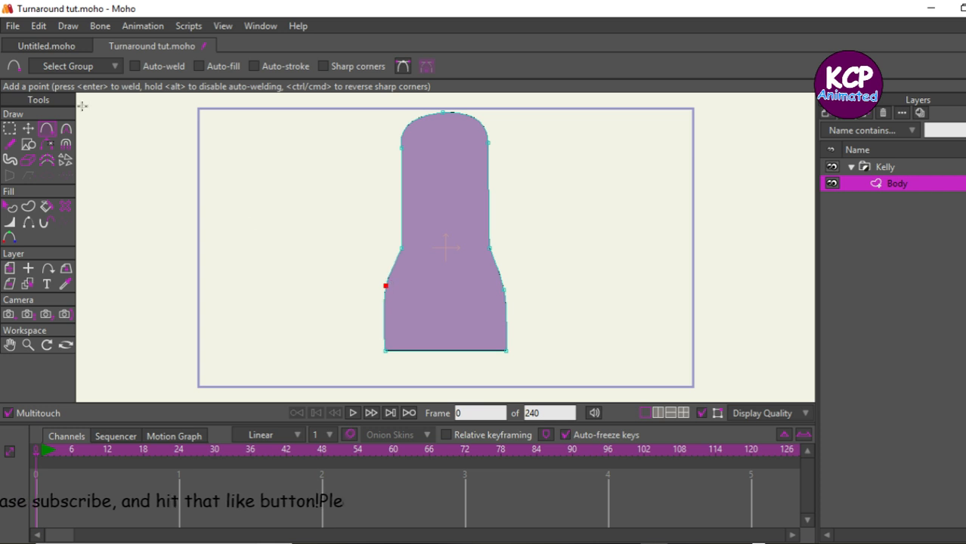
Move both bottom corners of the body outward to flare the base, with the right corner at about X 0.52
click(28, 129)
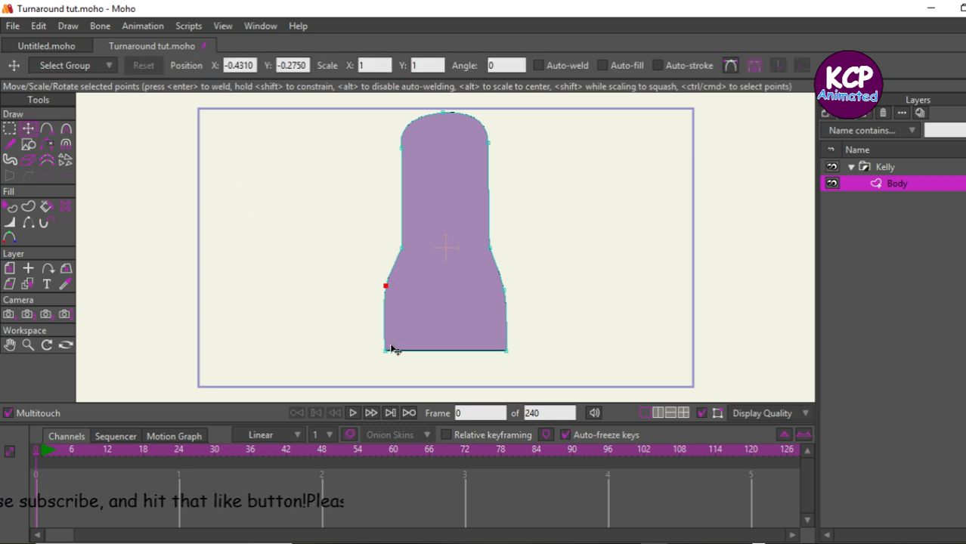
drag(391, 347, 373, 349)
drag(506, 350, 516, 350)
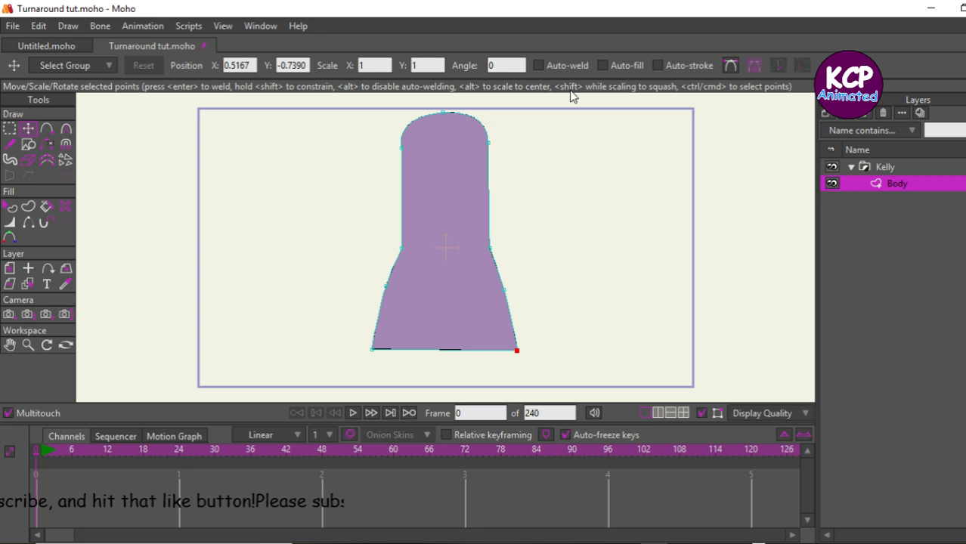
Lower the body's three upper points together to about Y 0.44 to shorten the torso
click(11, 130)
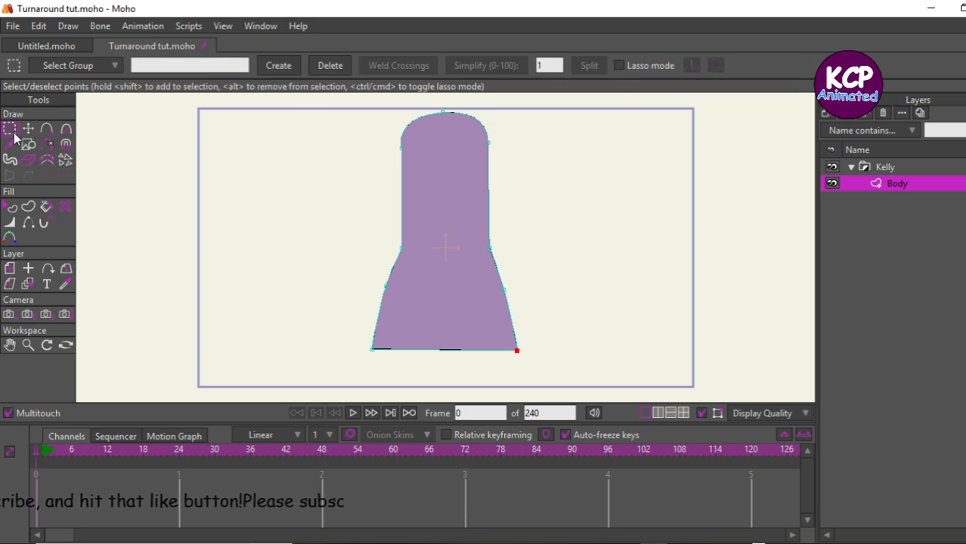
drag(364, 117, 538, 181)
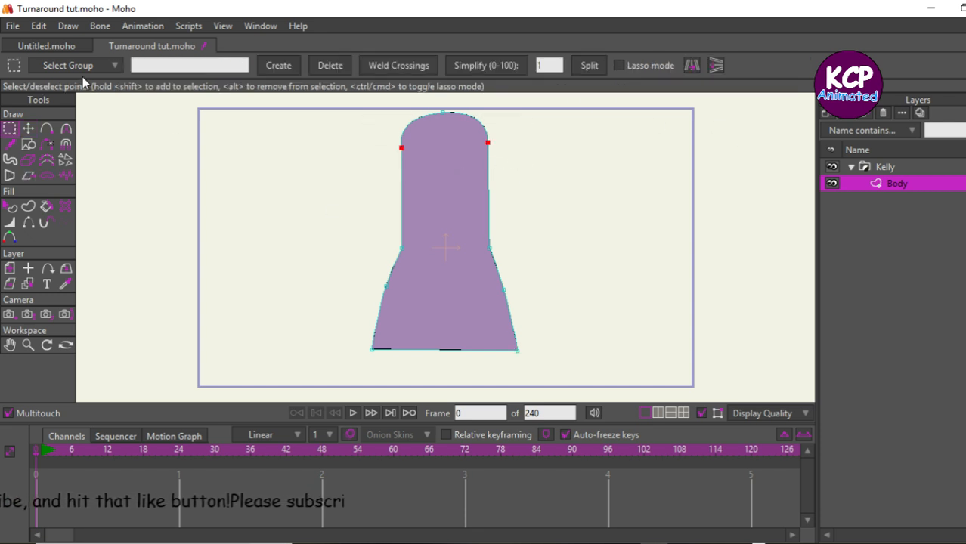
drag(344, 101, 529, 179)
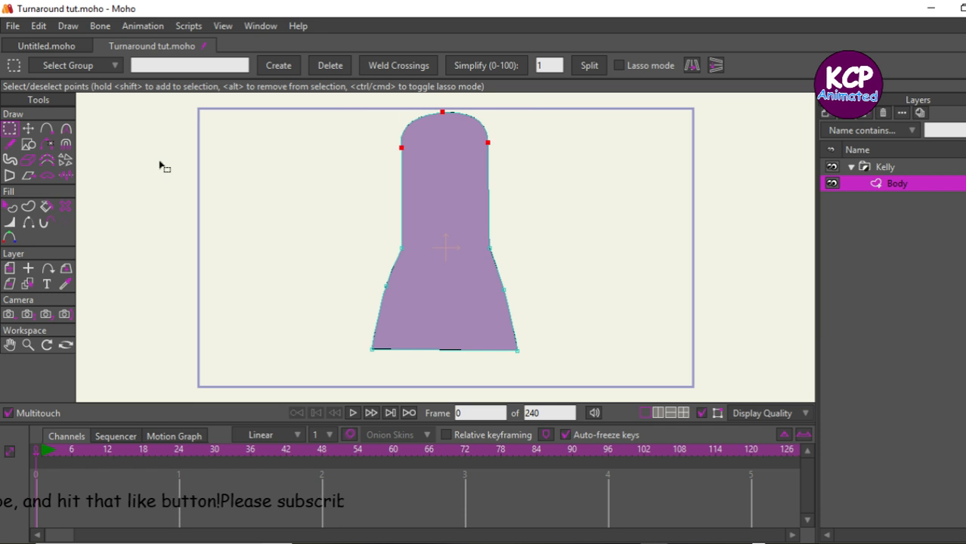
click(28, 129)
drag(295, 221, 304, 275)
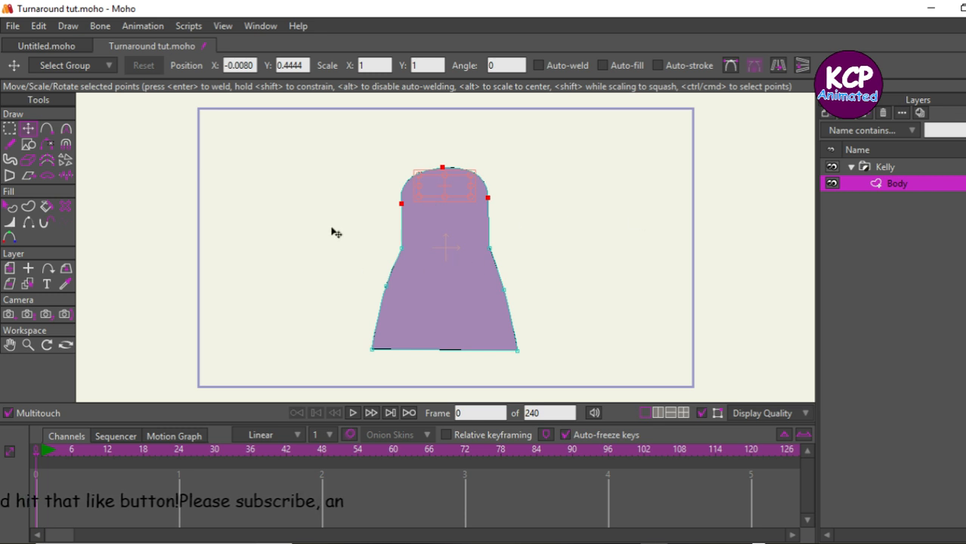
Add a new vector layer above Body in the Kelly group and name it Head
click(824, 111)
click(844, 128)
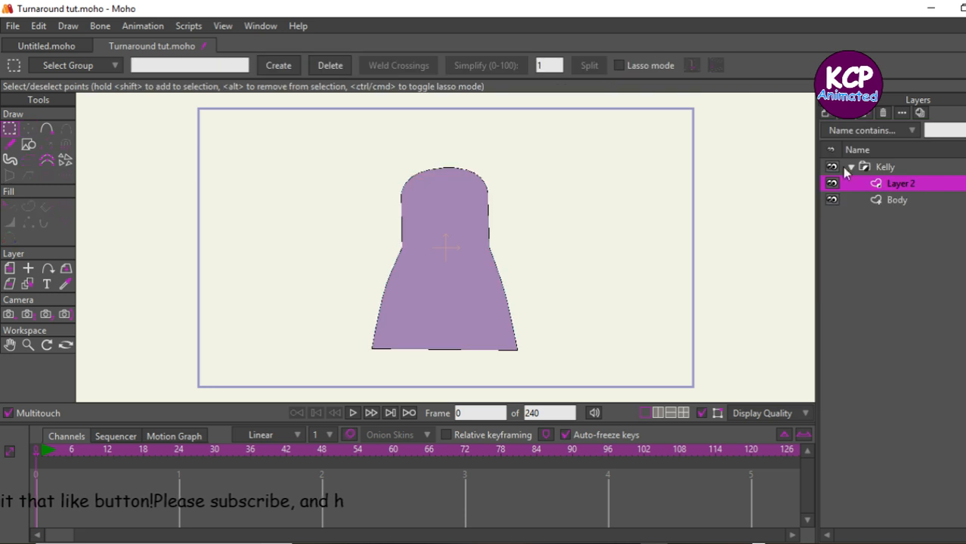
click(877, 172)
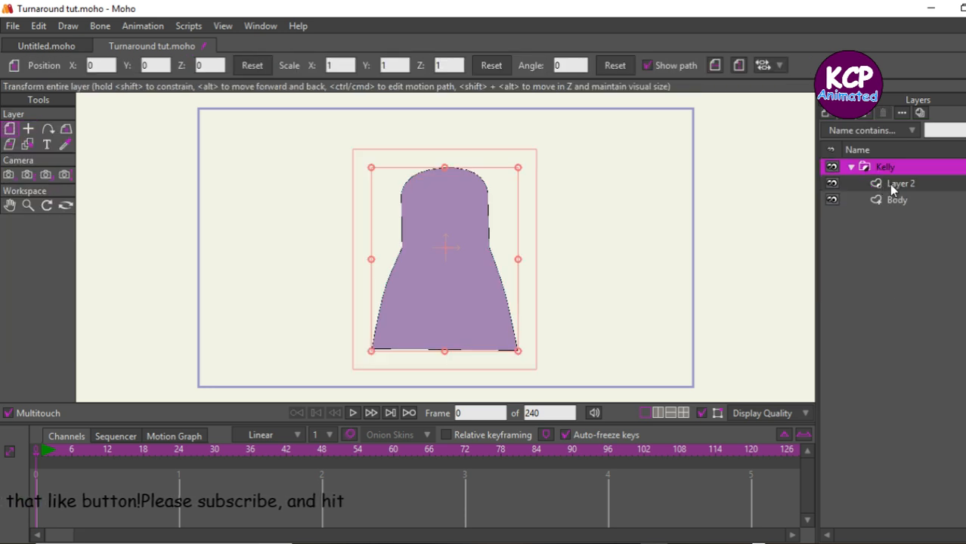
double_click(882, 184)
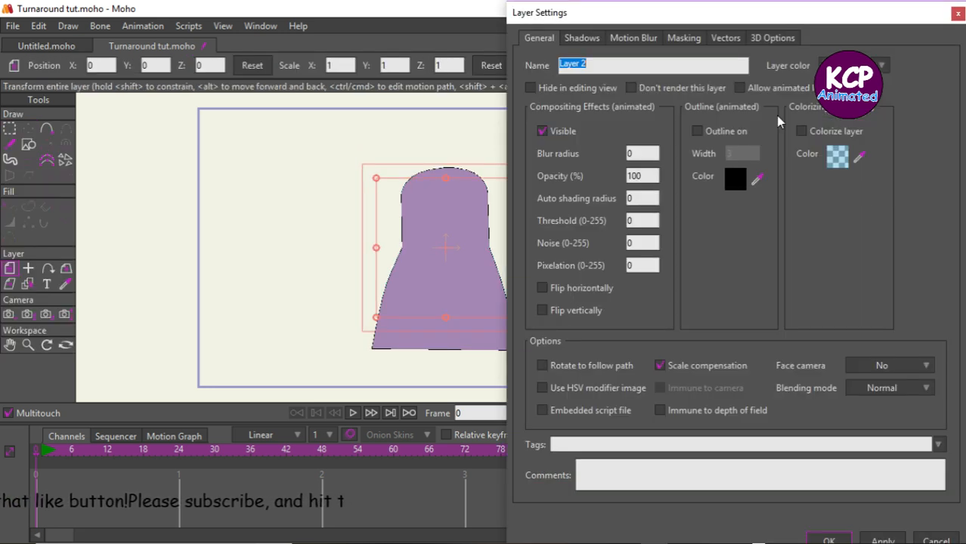
text(Head)
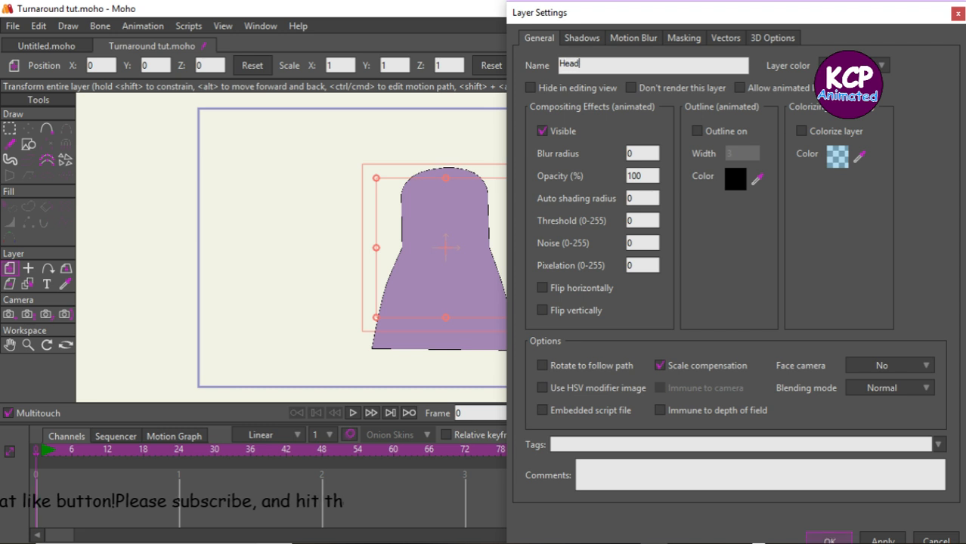
click(829, 541)
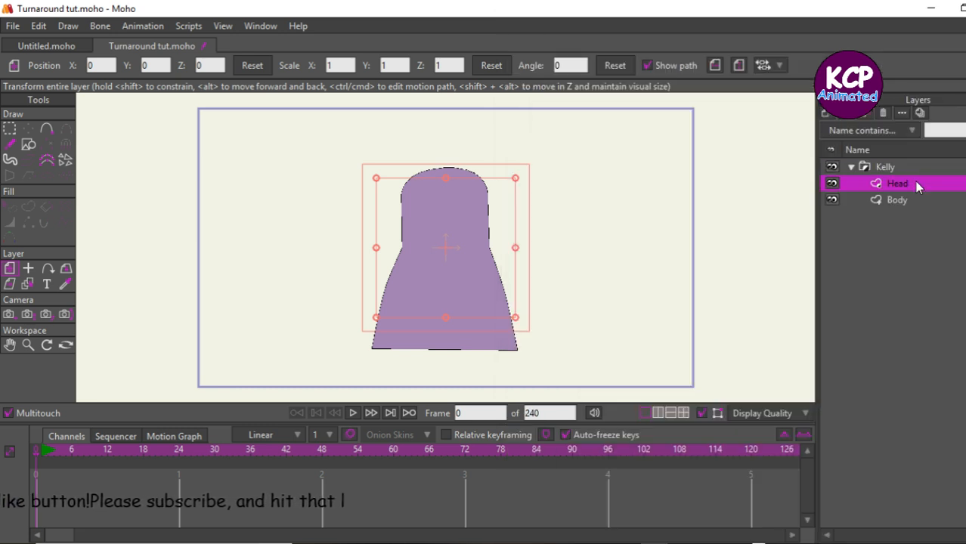
Move the Head layer out above the Kelly group, and enclose both in a new group named Kelly
drag(915, 166, 912, 162)
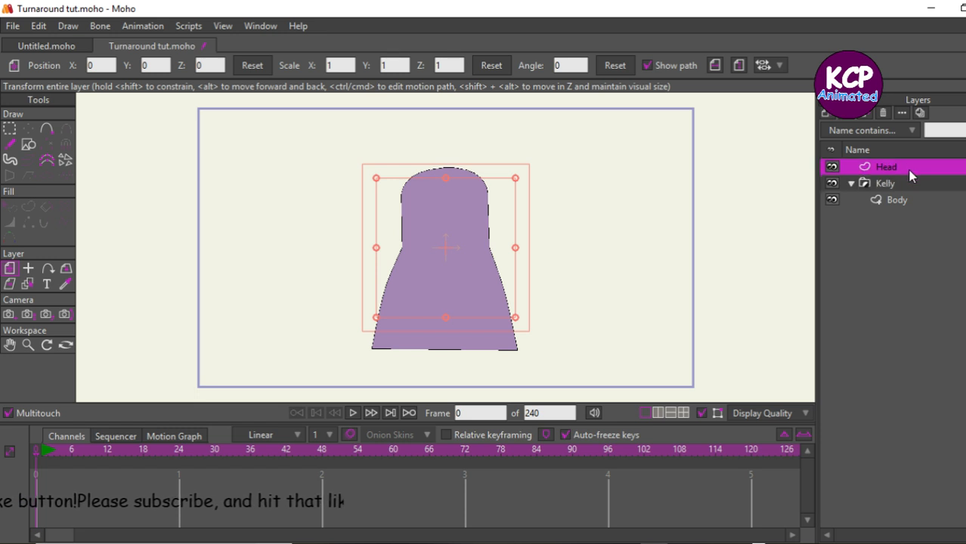
click(851, 183)
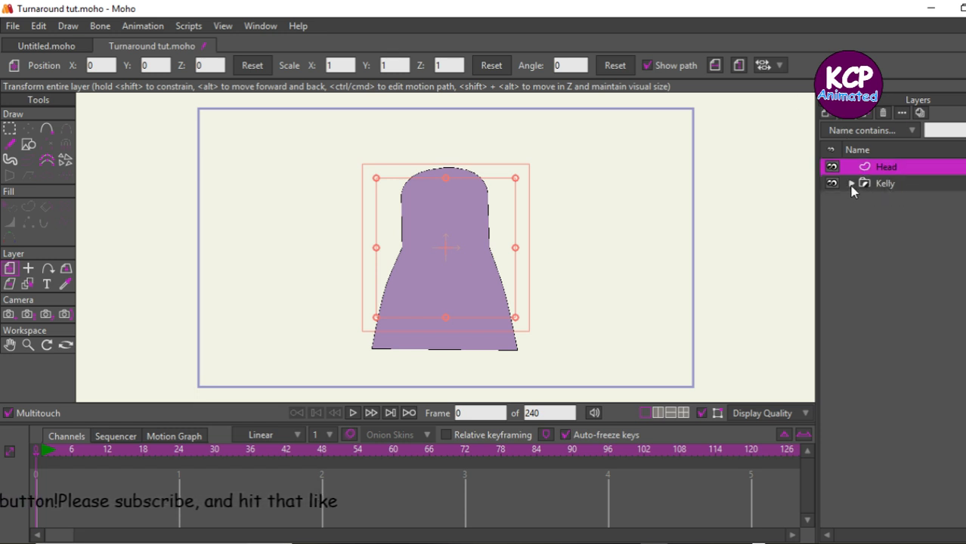
ctrl+click(898, 184)
click(824, 112)
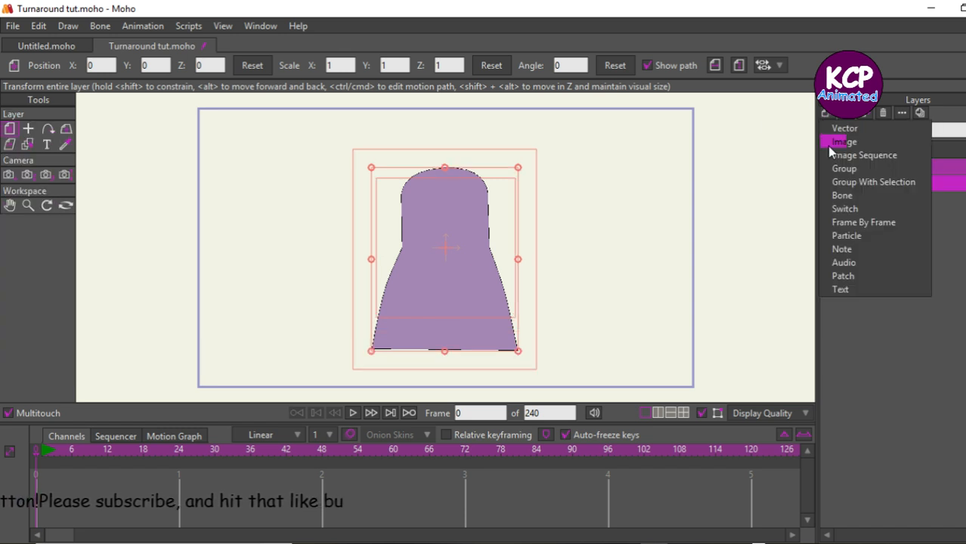
click(858, 185)
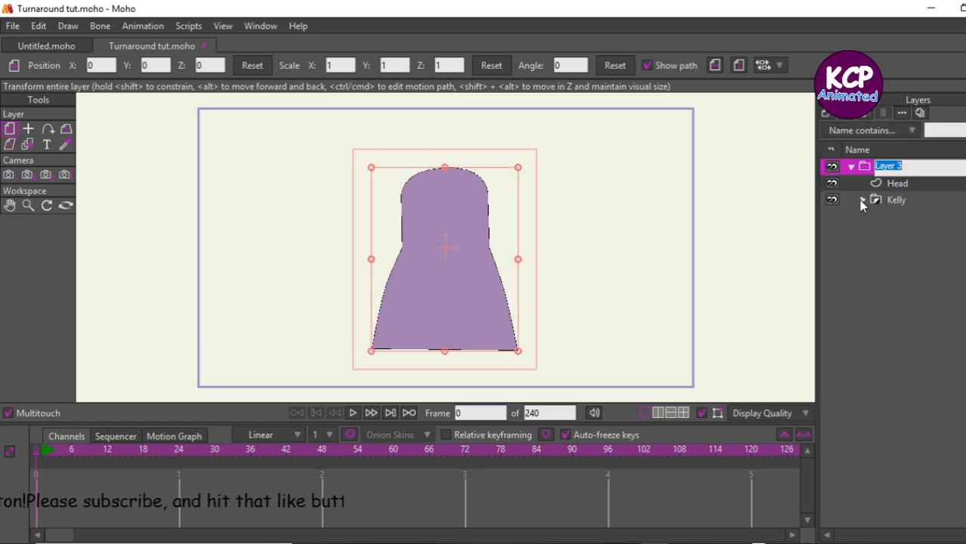
text(K)
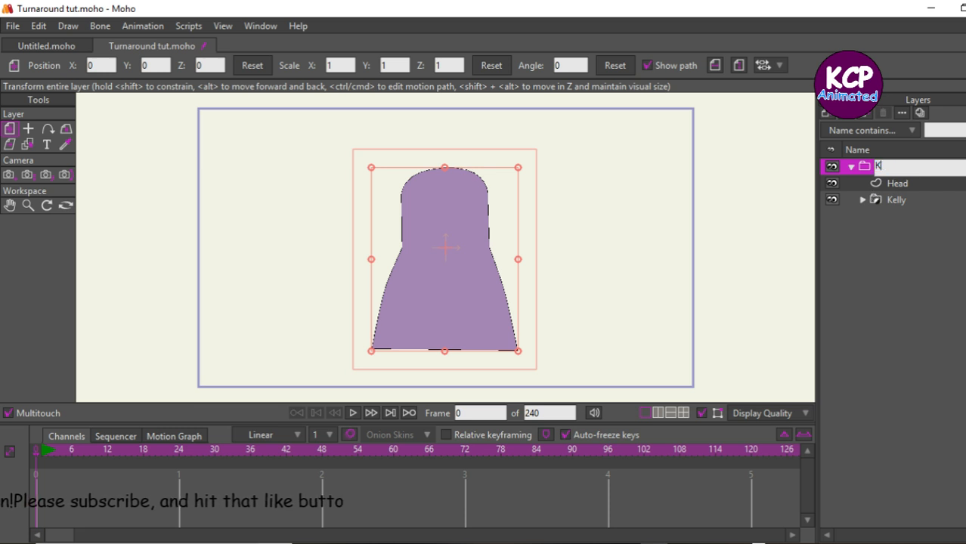
text(elly)
key(Return)
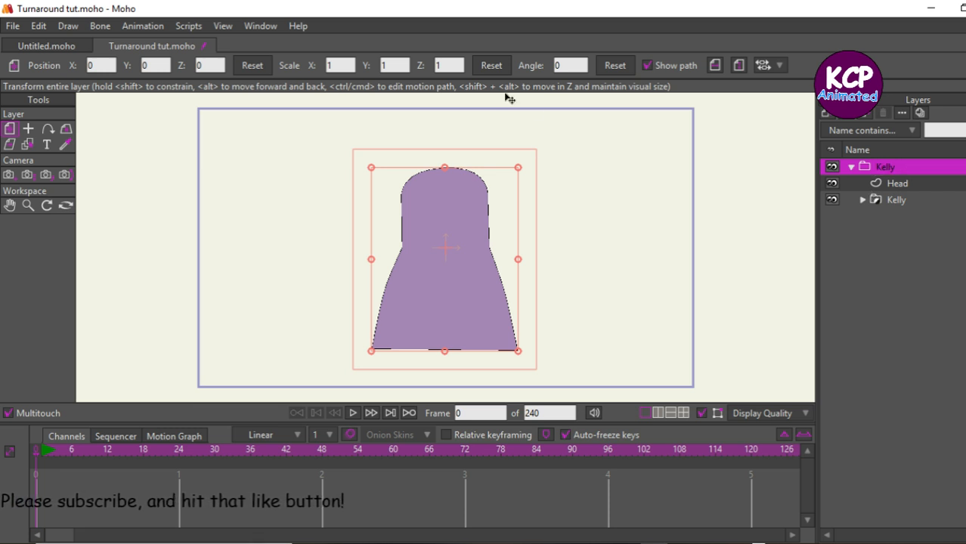
Rename the inner Kelly group, below the Head layer, as Body
click(911, 201)
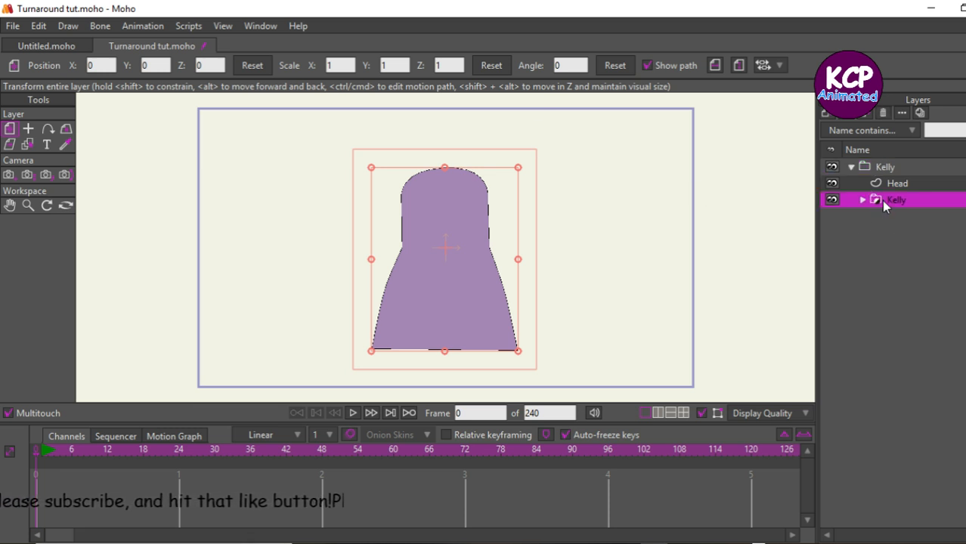
double_click(882, 200)
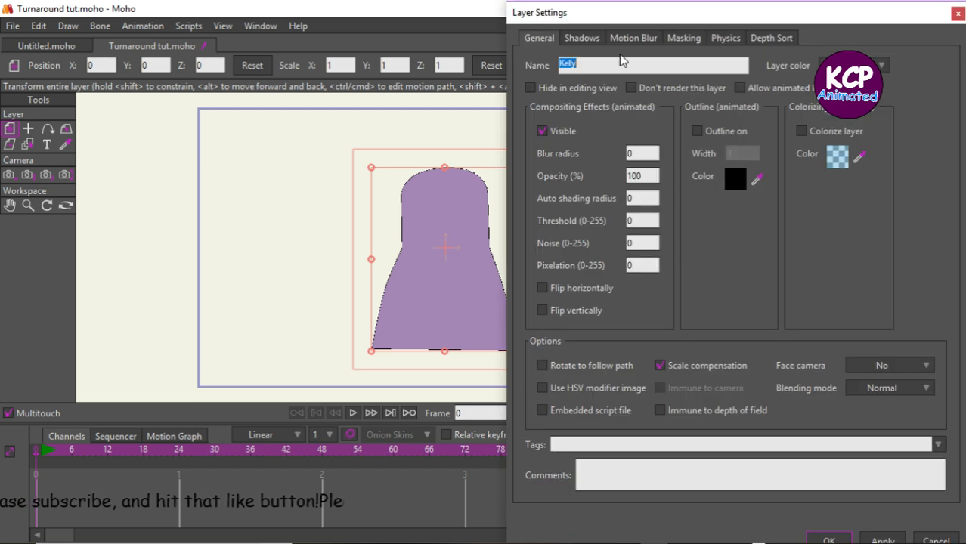
text(Bod)
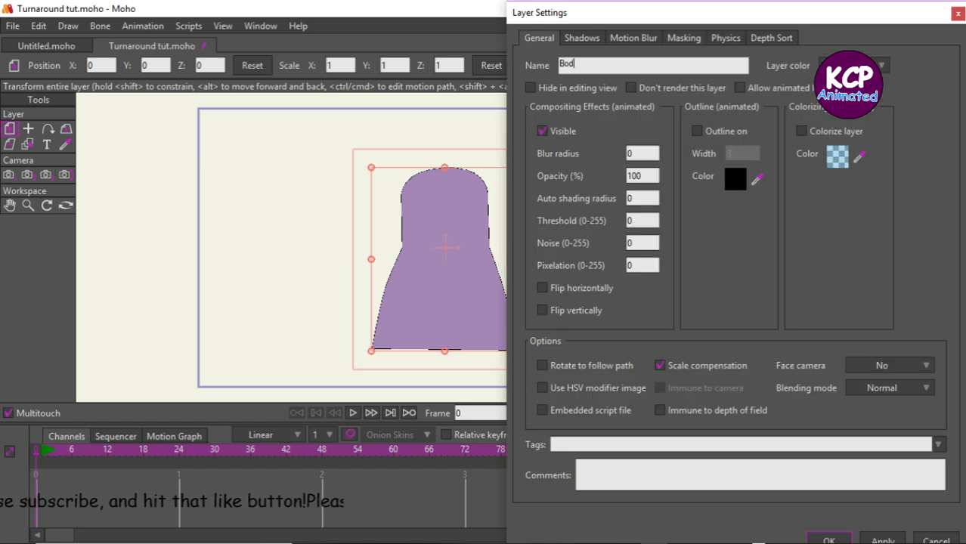
text(y)
key(Return)
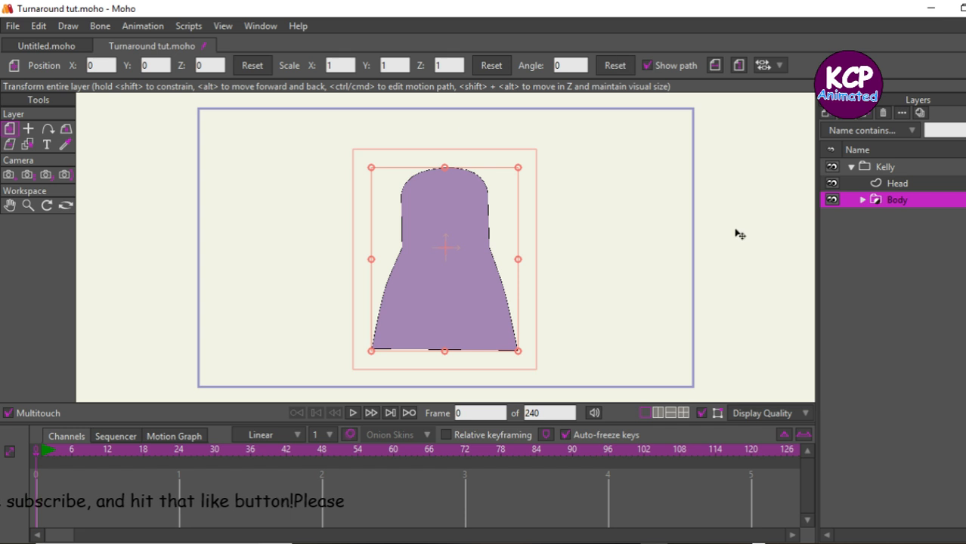
Add a new vector layer above the Body layer inside the Body group and name it Dress
click(863, 202)
click(877, 219)
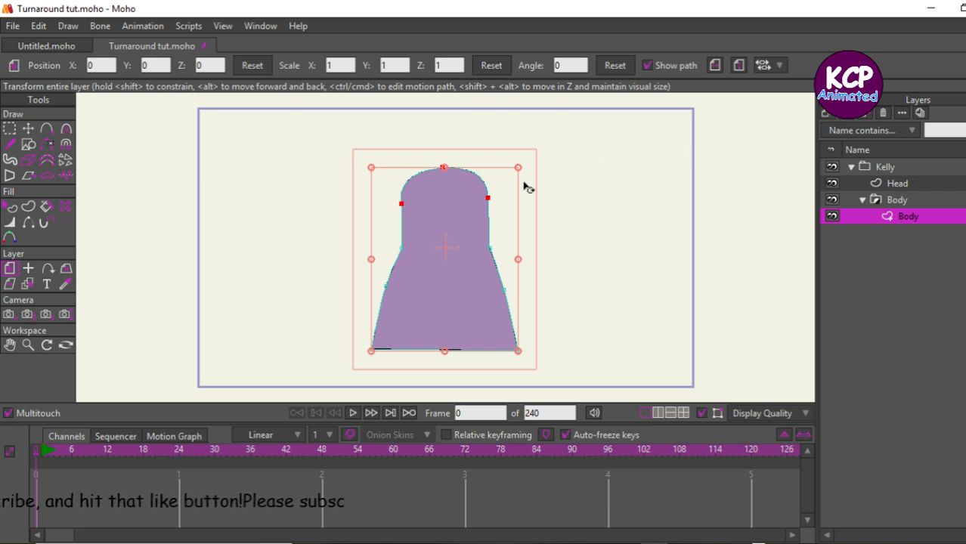
click(822, 113)
click(826, 130)
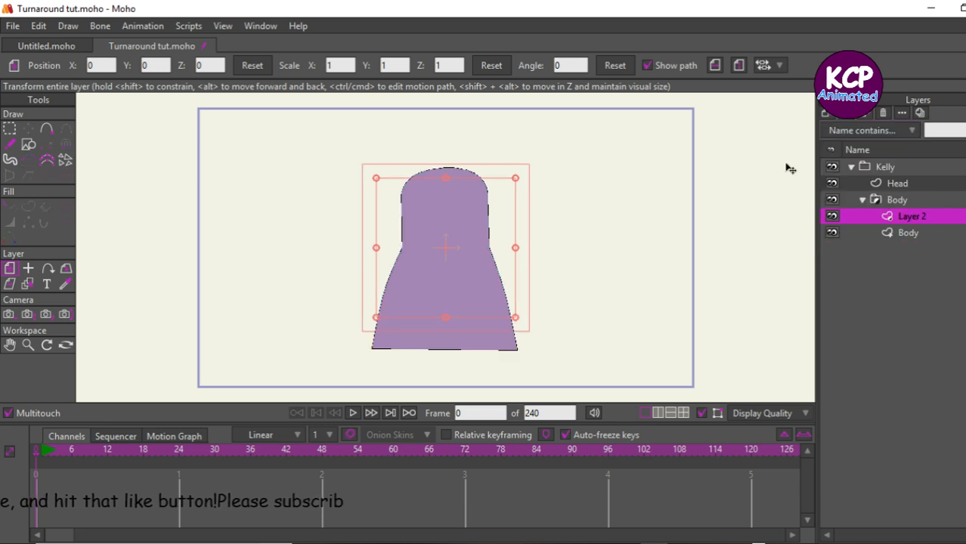
double_click(913, 217)
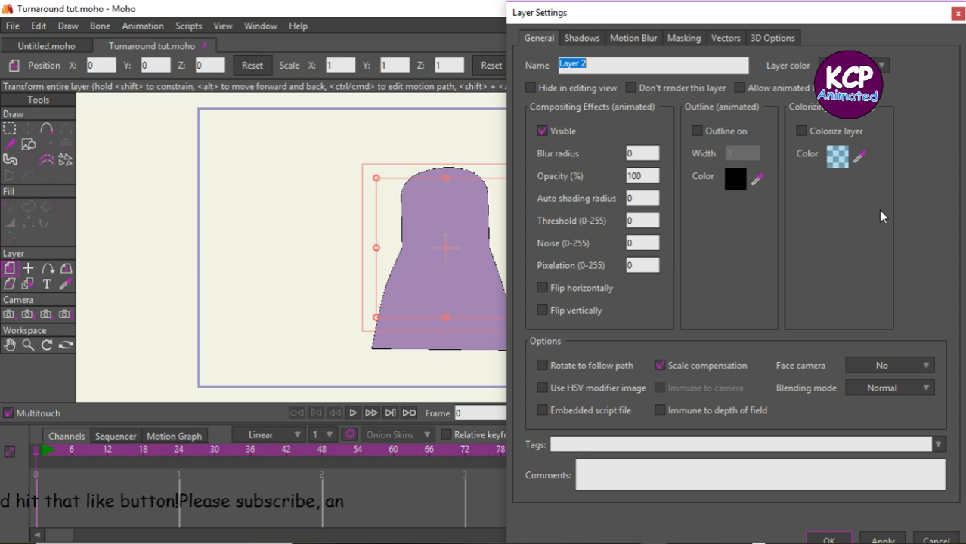
text(Dress)
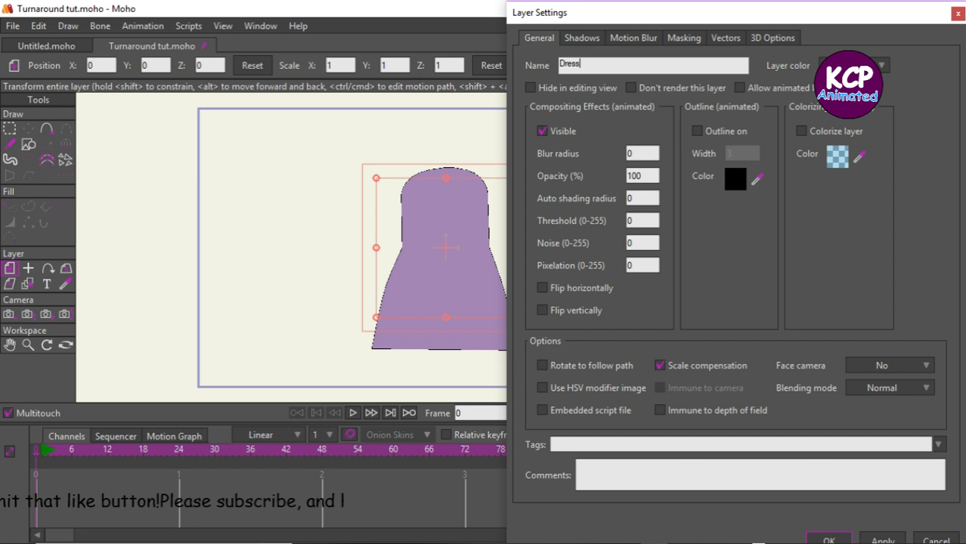
key(Return)
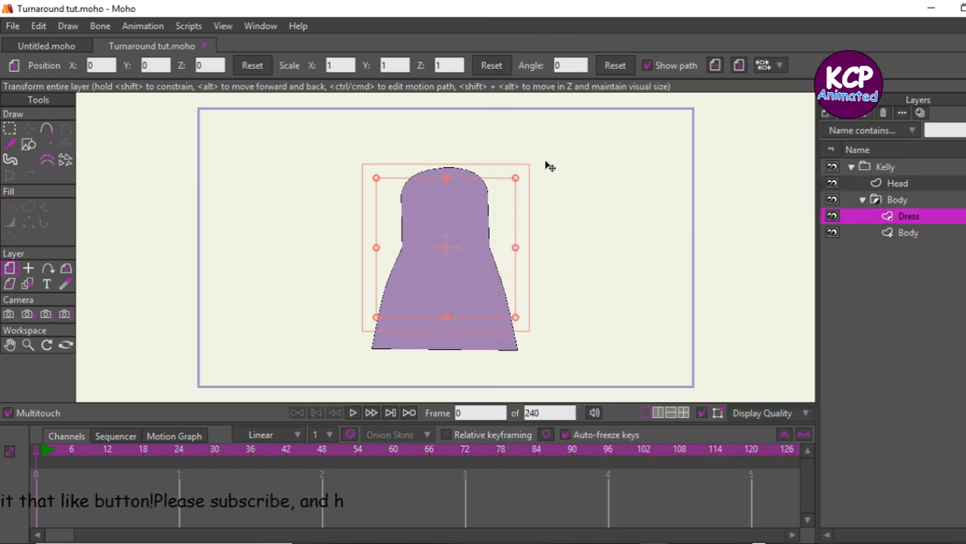
Set the default fill to dark grey and draw a wide rectangle on the Dress layer covering the body from the waist down
key(ctrl+t)
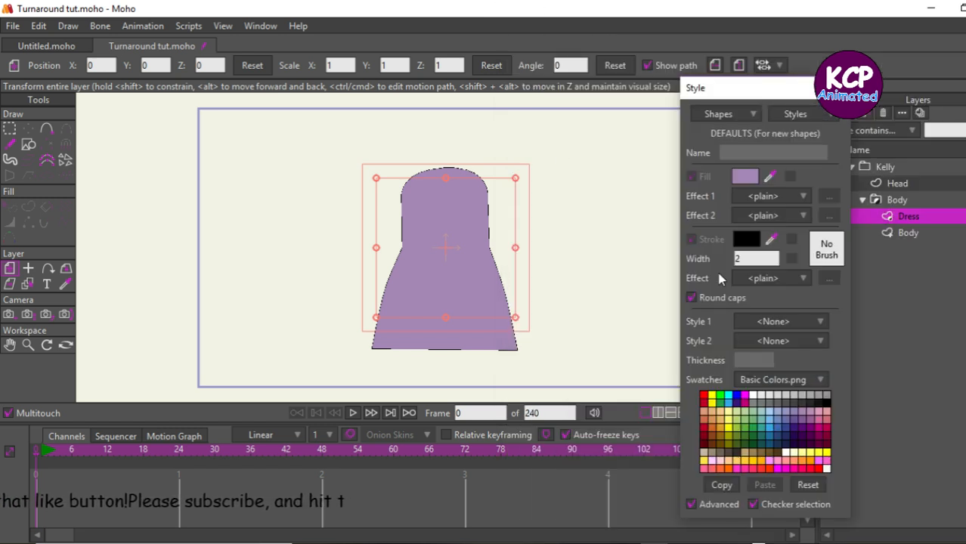
click(811, 406)
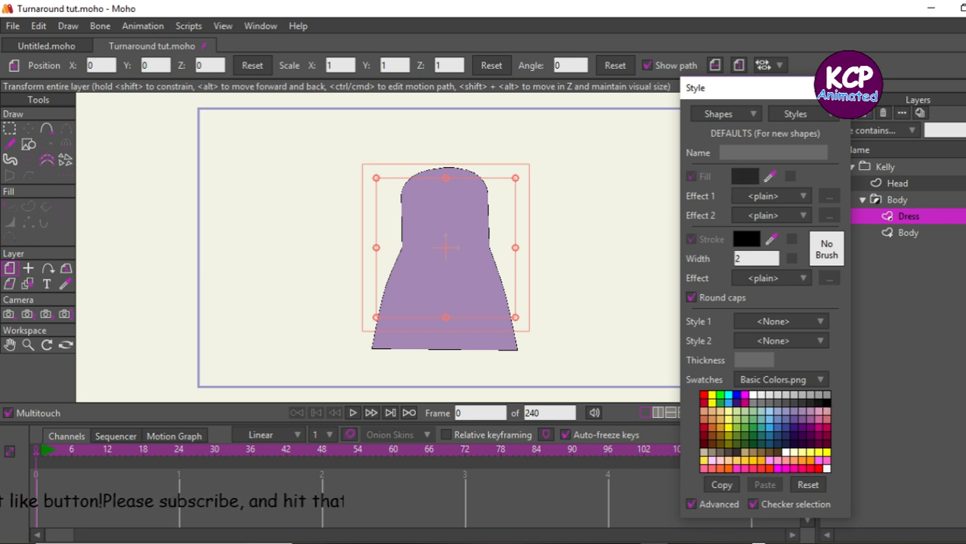
click(837, 87)
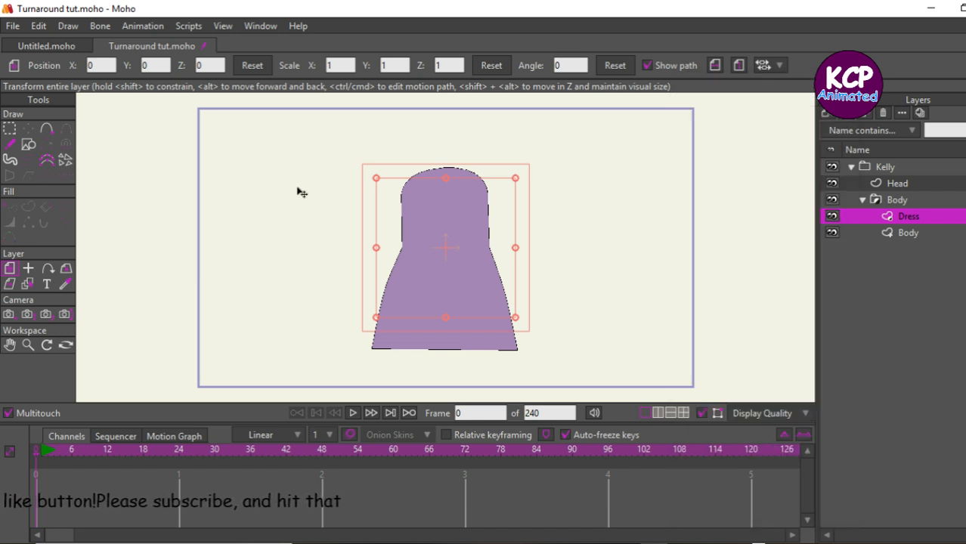
click(28, 144)
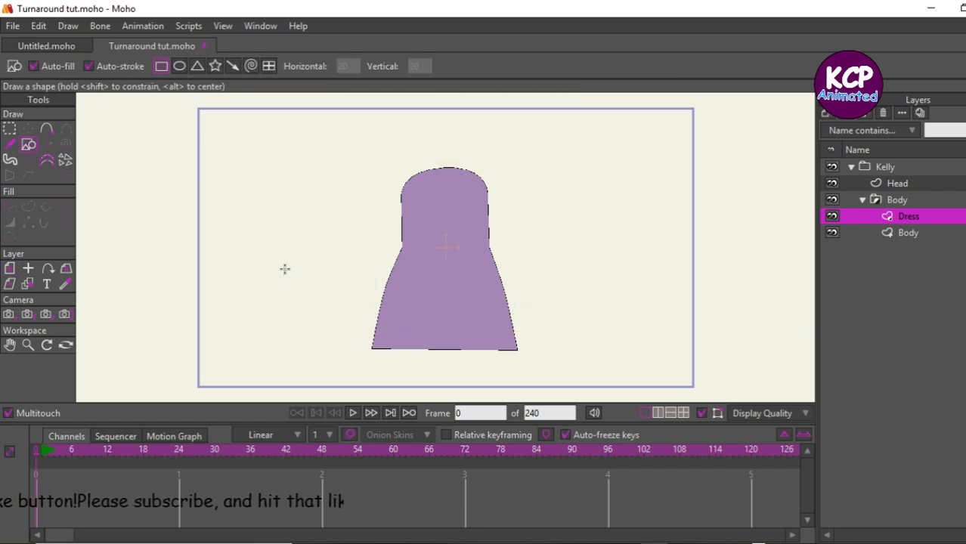
mouse_move(266, 253)
mouse_down()
mouse_move(542, 348)
mouse_move(659, 411)
mouse_up()
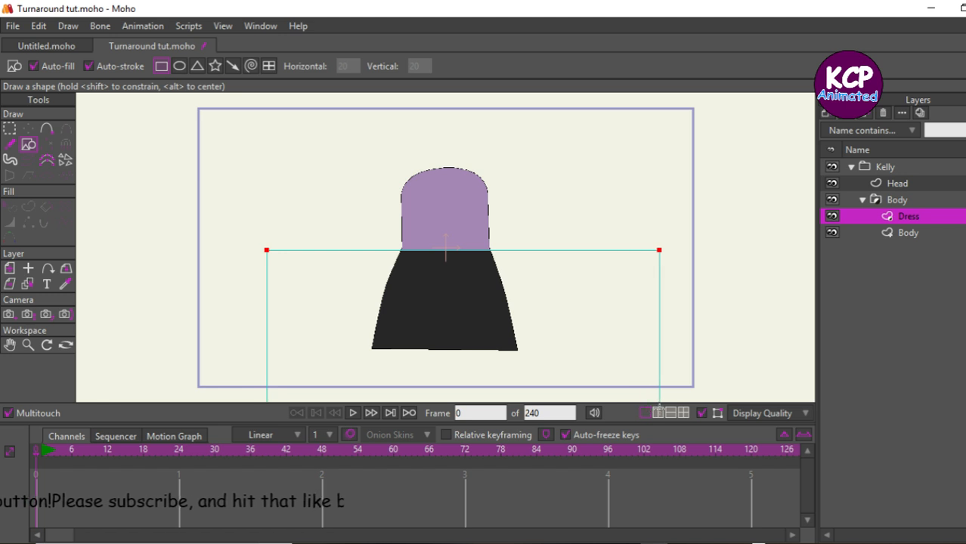
Add a point midway along the dress's top edge, dip it slightly below the waist, and raise both upper corners for a gentle curve
click(48, 129)
drag(448, 250, 450, 258)
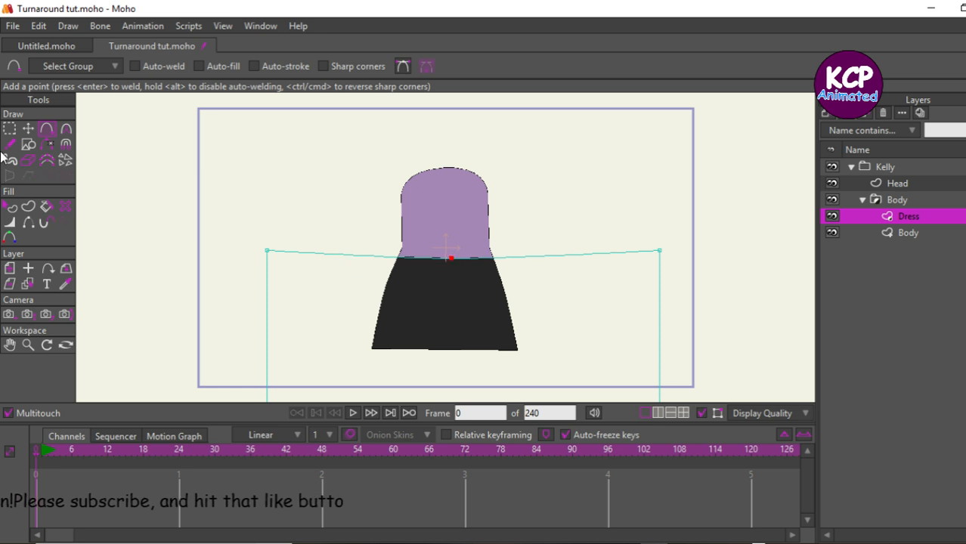
click(26, 130)
drag(659, 251, 654, 238)
drag(271, 251, 273, 248)
drag(452, 258, 449, 254)
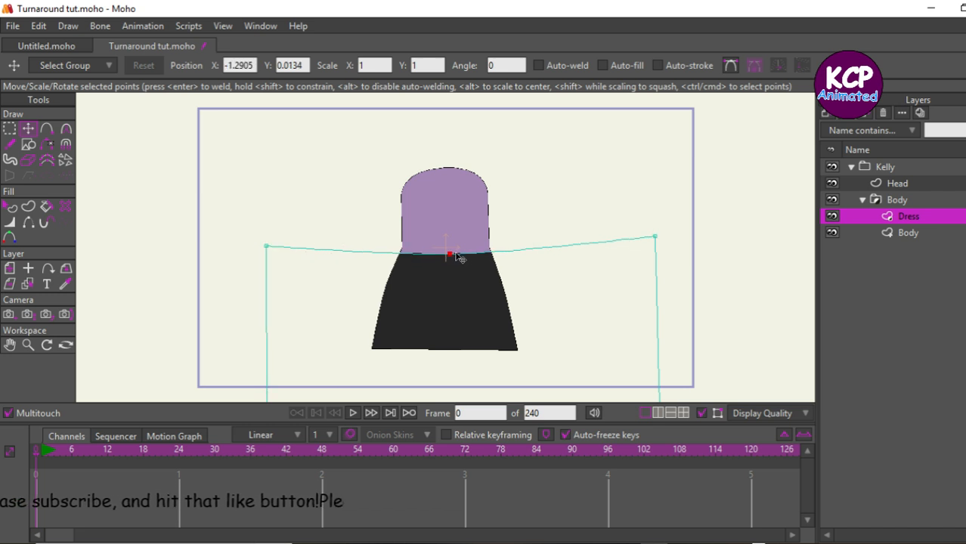
Thicken the dress outline at the middle waist point to a line width of about 828 percent
click(897, 201)
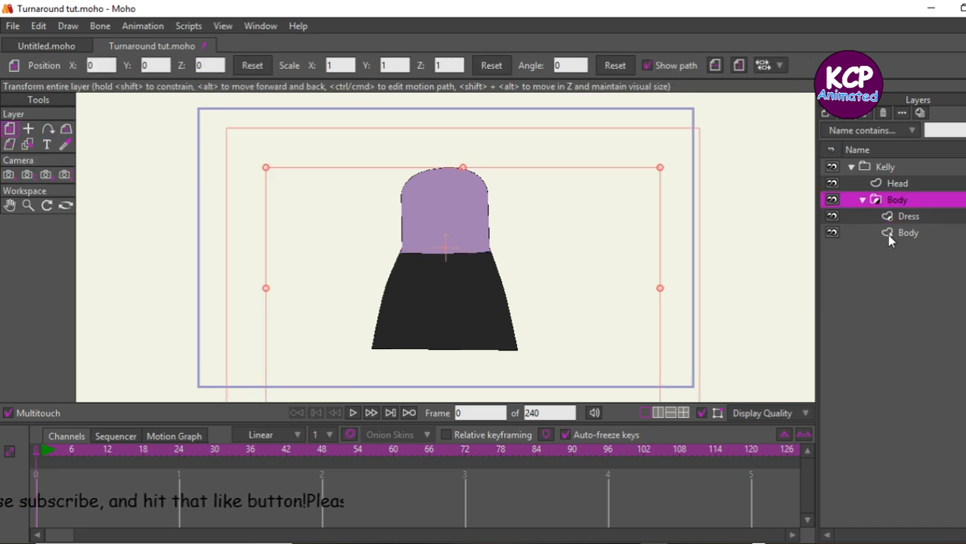
click(897, 211)
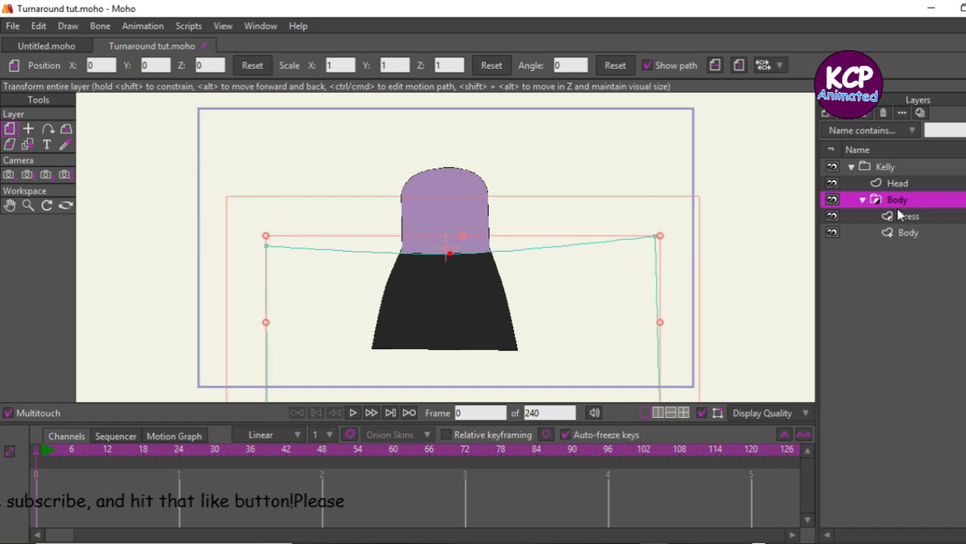
click(897, 216)
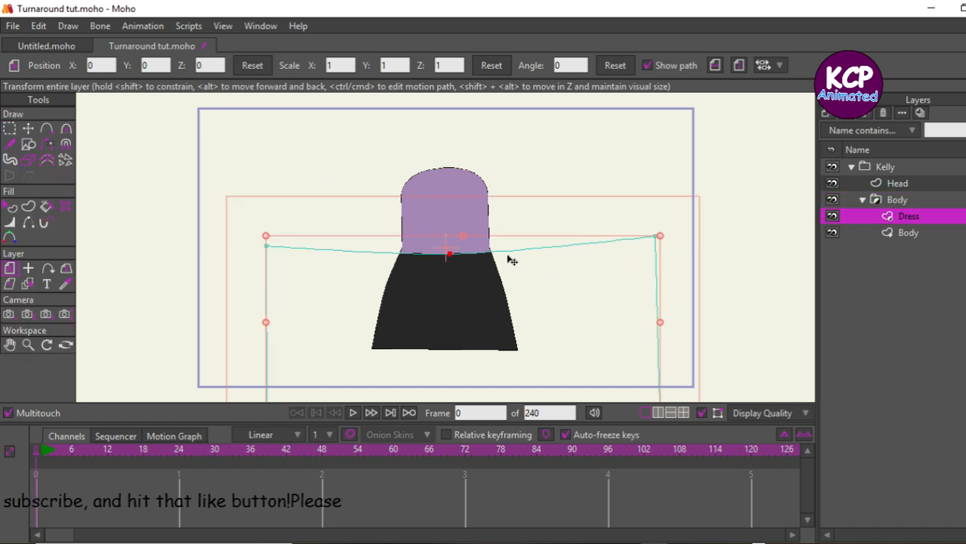
click(28, 208)
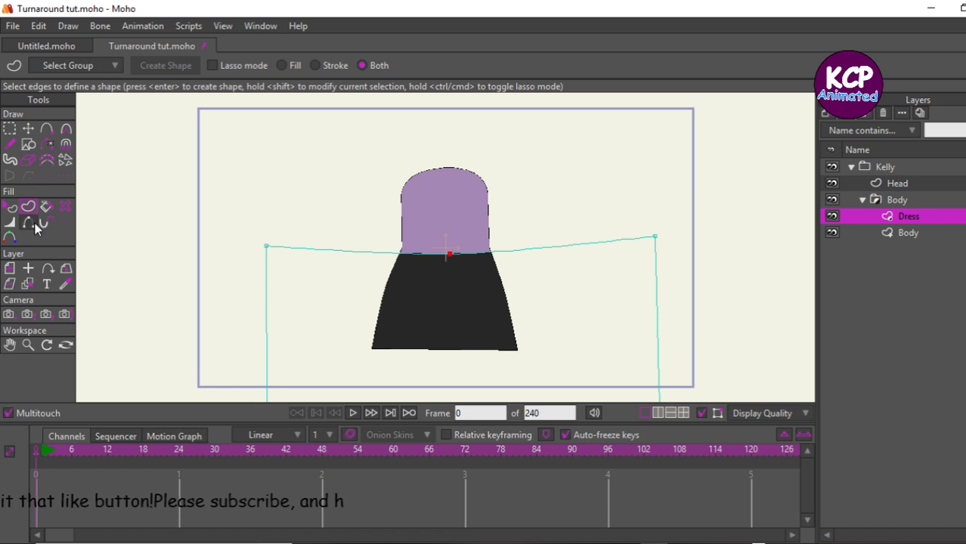
click(10, 223)
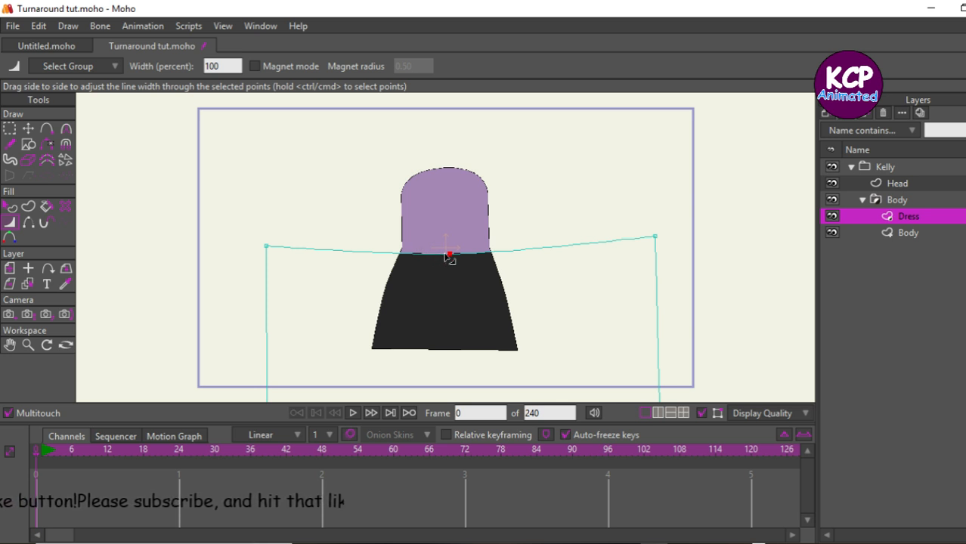
drag(448, 252, 719, 259)
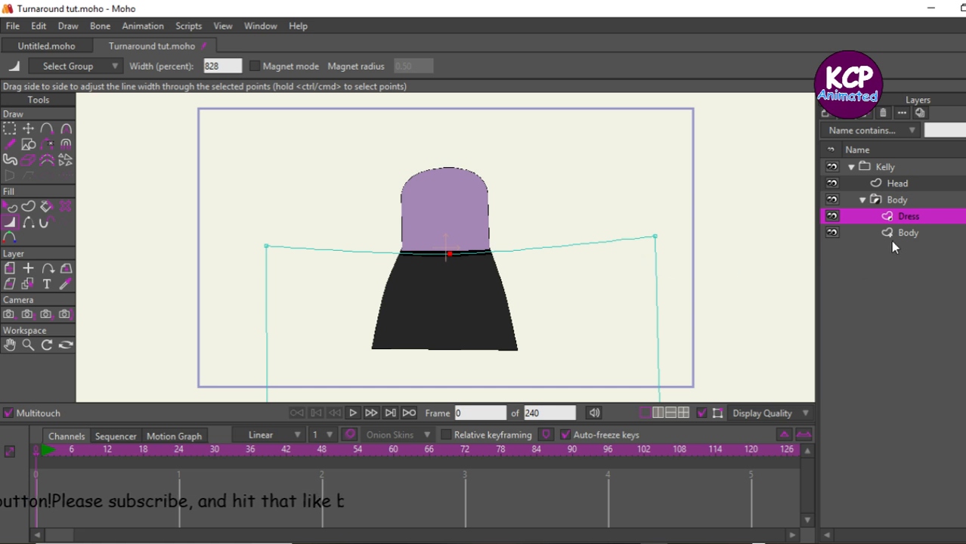
click(888, 198)
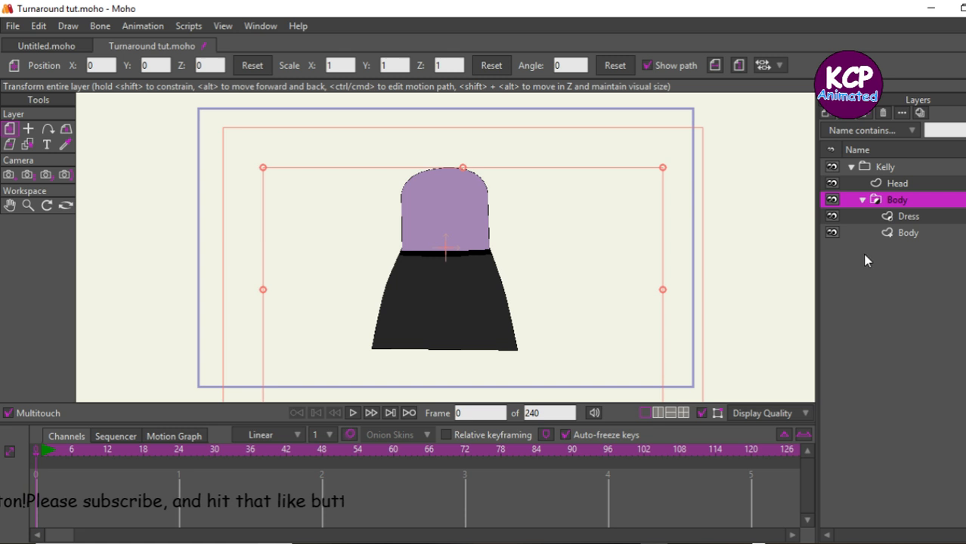
Draw a vertical line on the Dress layer beside the body and move it onto the skirt, right of centre below the belt
click(909, 217)
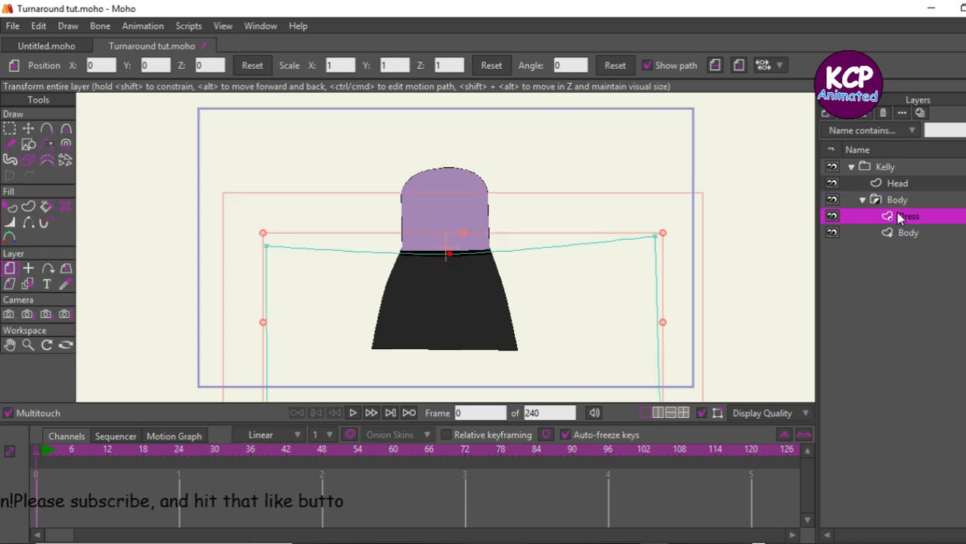
click(50, 131)
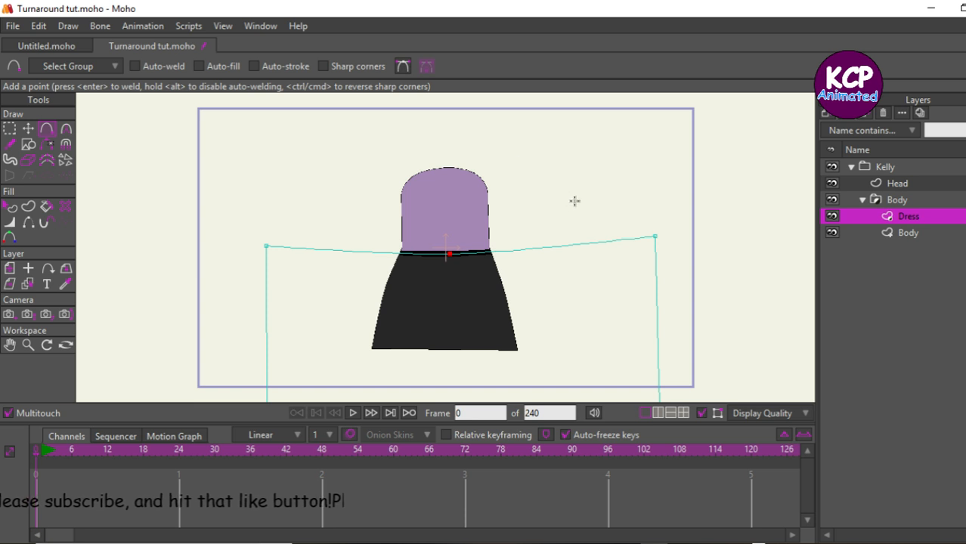
drag(574, 198, 574, 299)
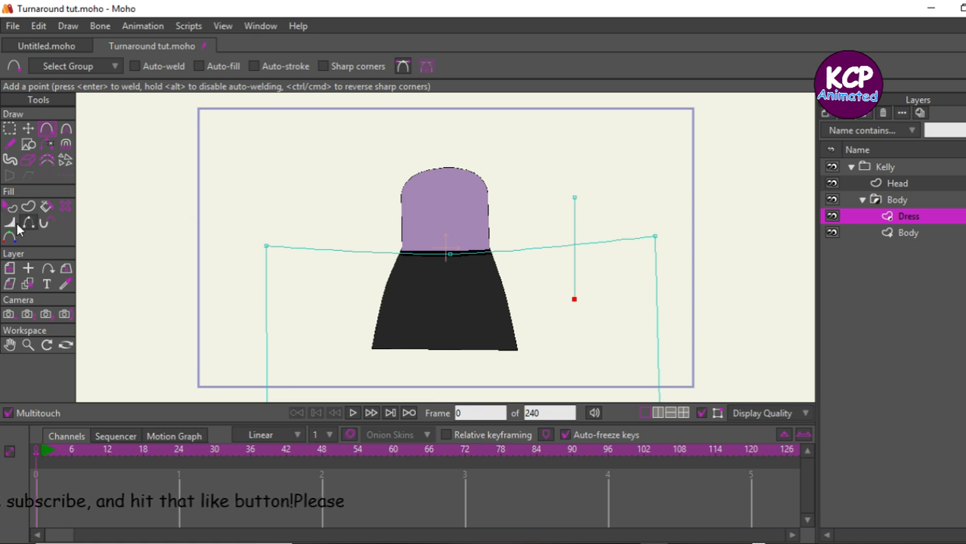
click(44, 207)
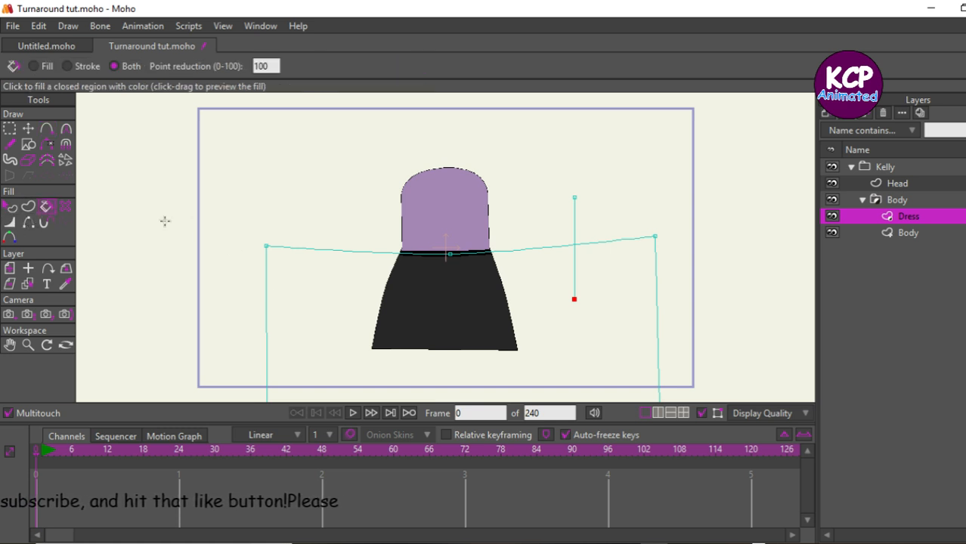
click(573, 282)
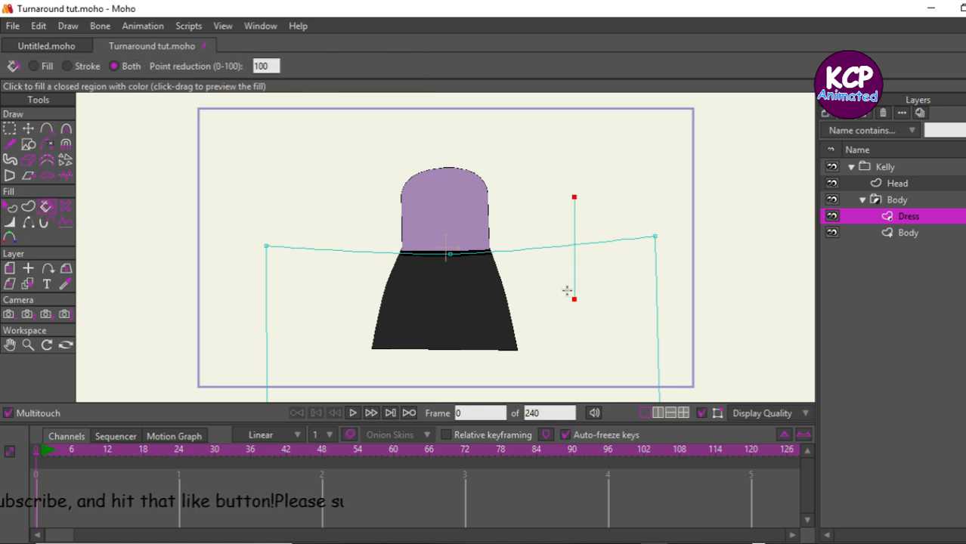
click(28, 129)
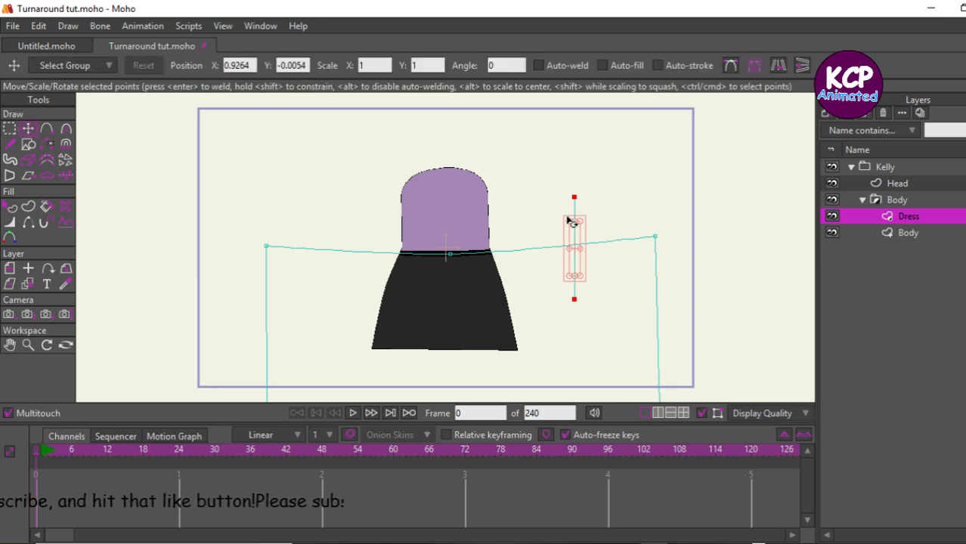
mouse_move(607, 224)
mouse_down()
mouse_move(492, 255)
mouse_move(493, 281)
mouse_move(503, 285)
mouse_up()
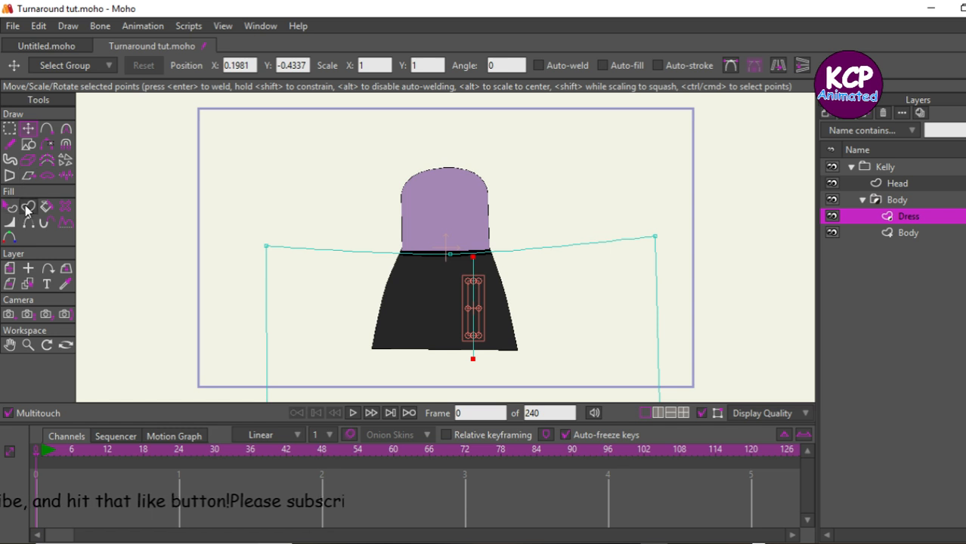
Thicken the skirt's vertical line to a width of about 514 percent and adjust its upper and lower endpoints for a slight tilt
click(10, 222)
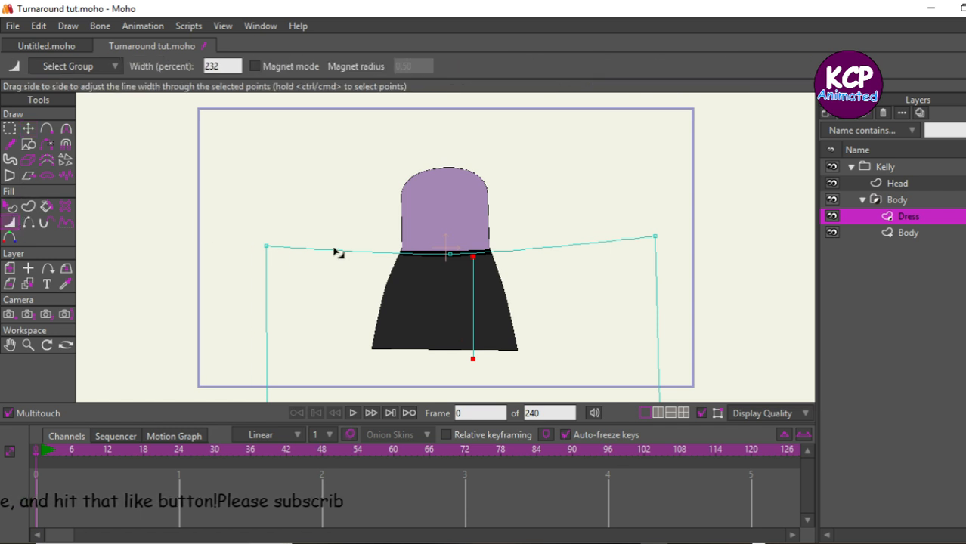
drag(337, 251, 432, 260)
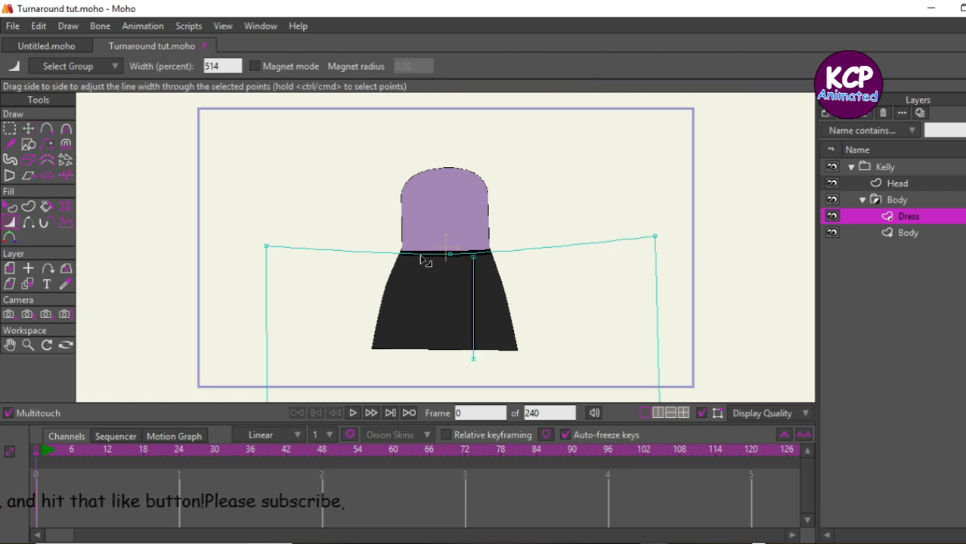
key(Return)
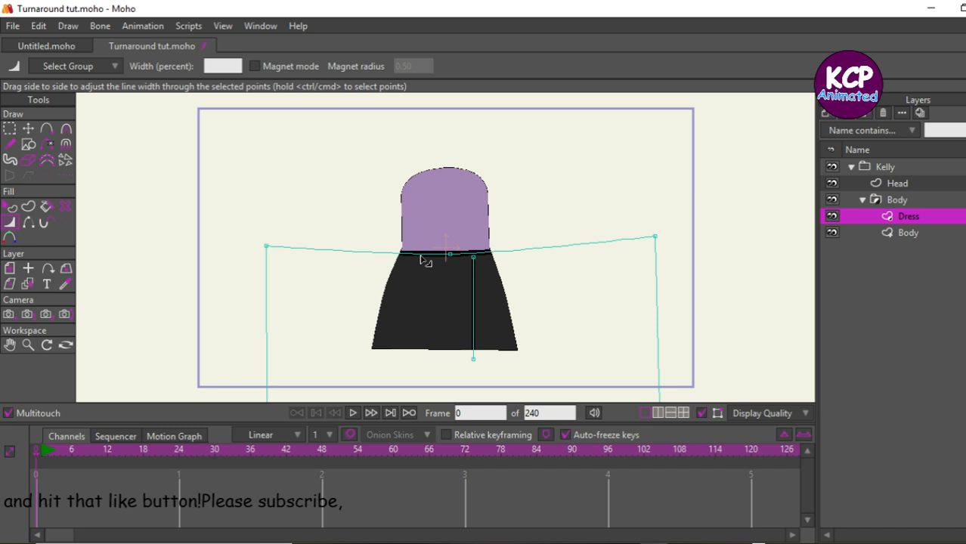
click(28, 129)
click(473, 258)
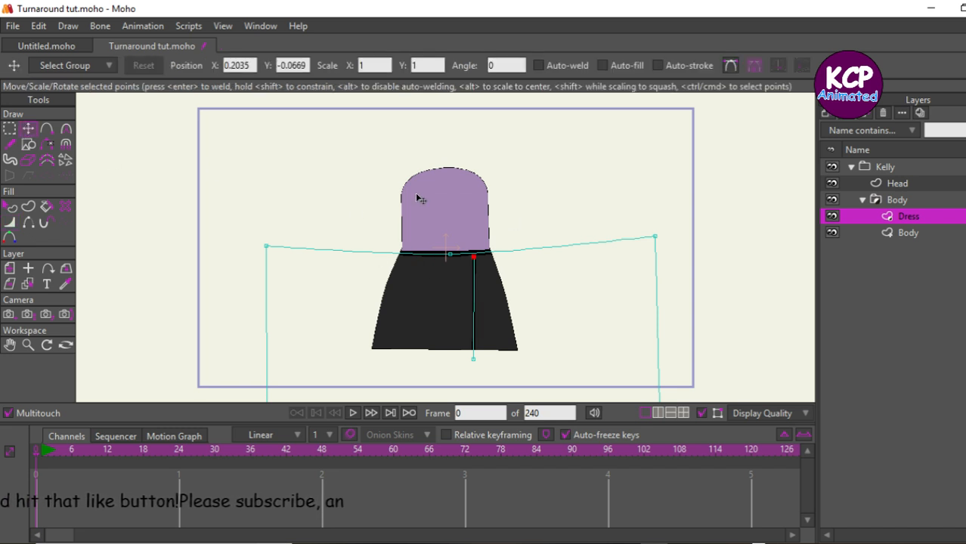
mouse_move(475, 302)
mouse_down()
mouse_move(479, 321)
mouse_move(473, 316)
mouse_up()
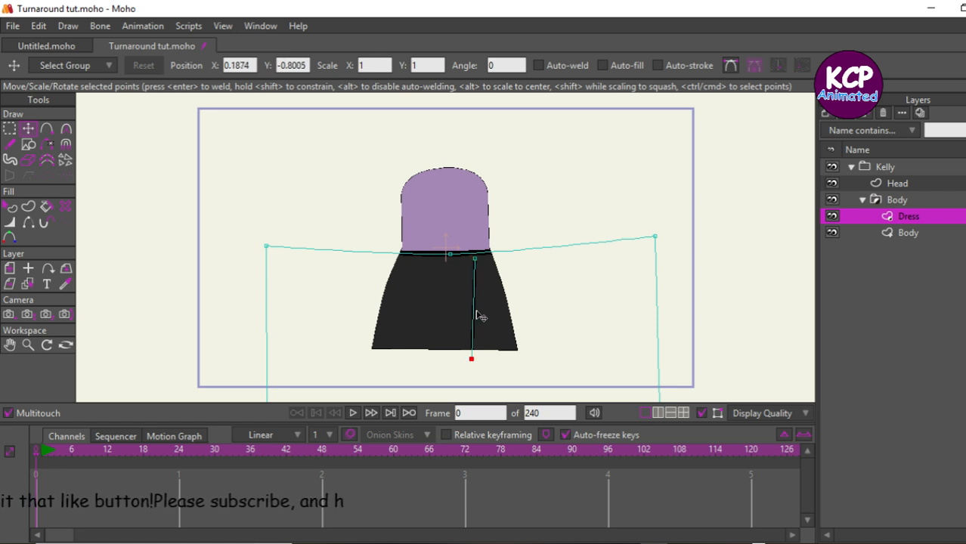
Duplicate the line beside itself, then copy the pair twice across the skirt to make six pleat lines
double_click(473, 324)
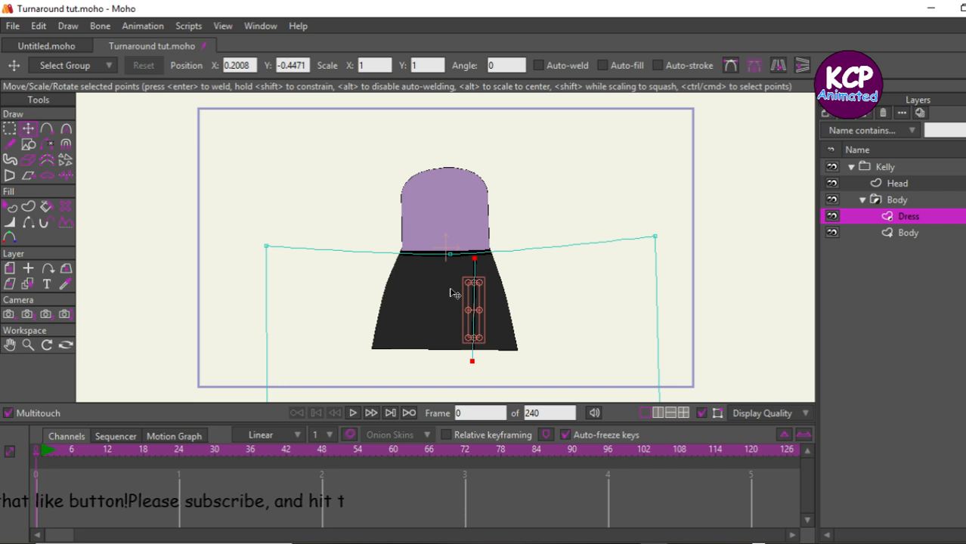
drag(571, 297, 584, 296)
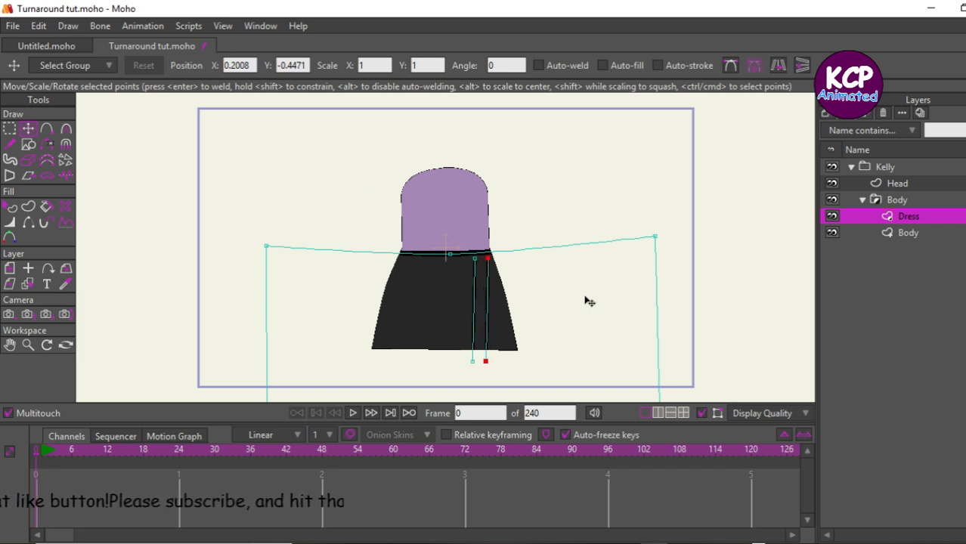
click(12, 130)
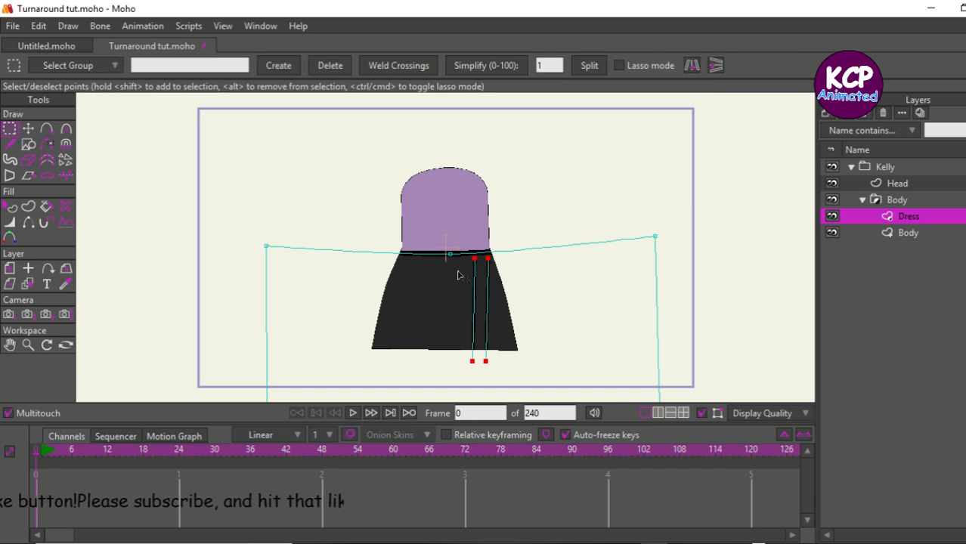
key(t)
drag(569, 312, 537, 324)
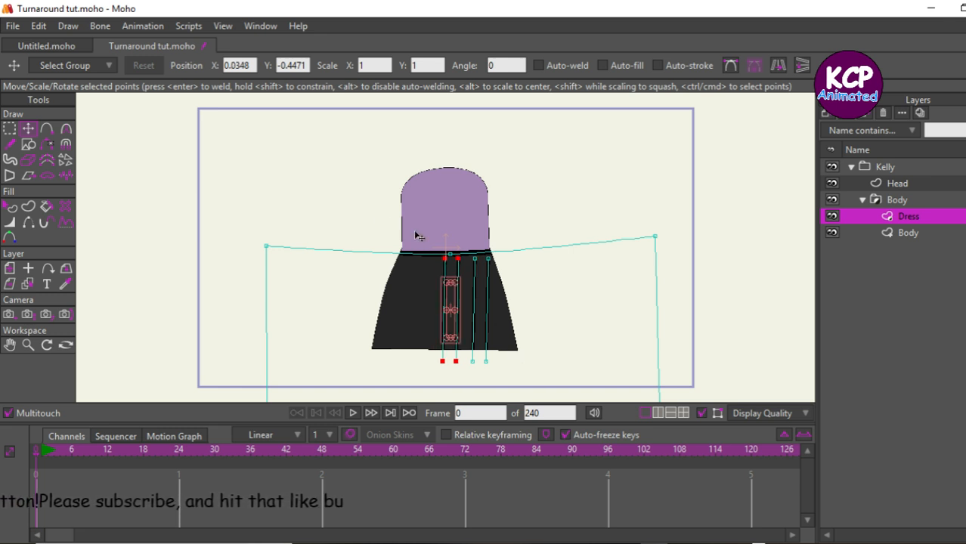
drag(610, 327, 578, 342)
click(254, 100)
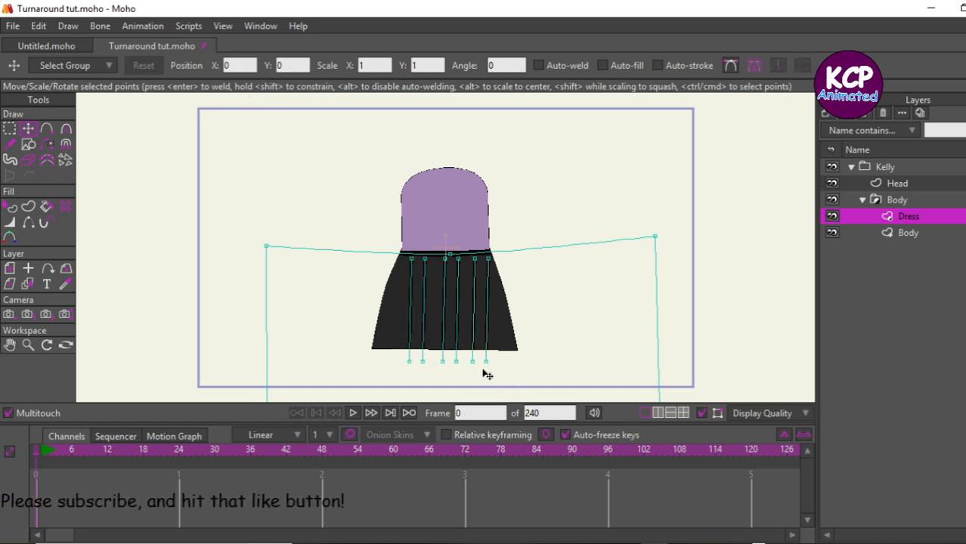
Fan the pleat lines' lower endpoints outward along the hem and lower their upper endpoints slightly below the belt
mouse_move(486, 362)
mouse_down()
mouse_move(508, 368)
mouse_move(482, 363)
mouse_up()
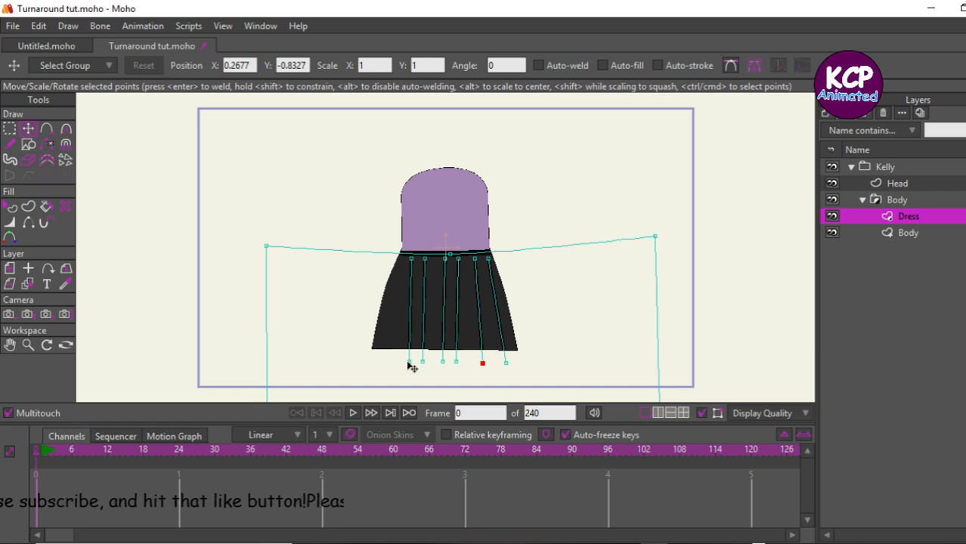
drag(409, 362, 452, 367)
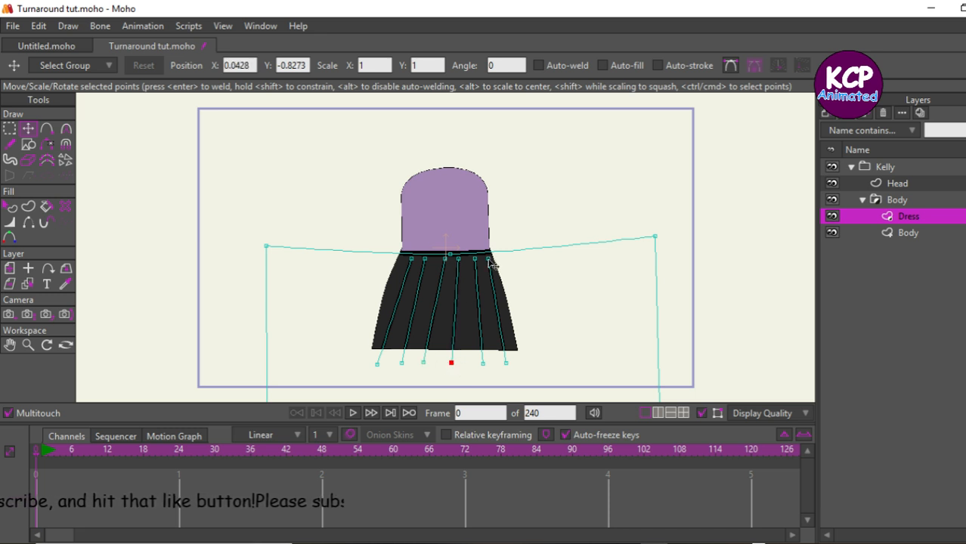
drag(488, 260, 410, 263)
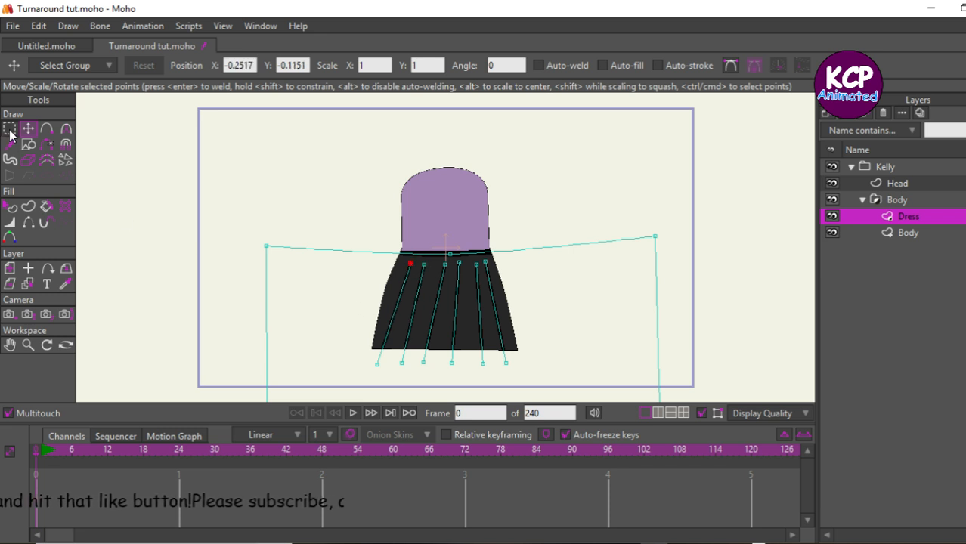
mouse_move(392, 259)
mouse_down()
mouse_move(424, 270)
mouse_move(398, 263)
mouse_up()
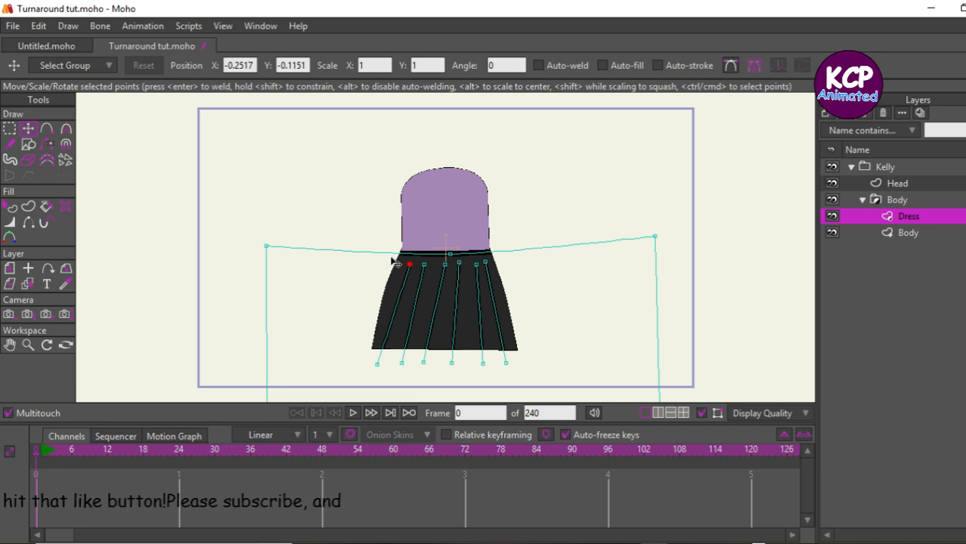
Select the dress outline, invert the selection to the six pleat lines, and cut them from the Dress layer
click(12, 130)
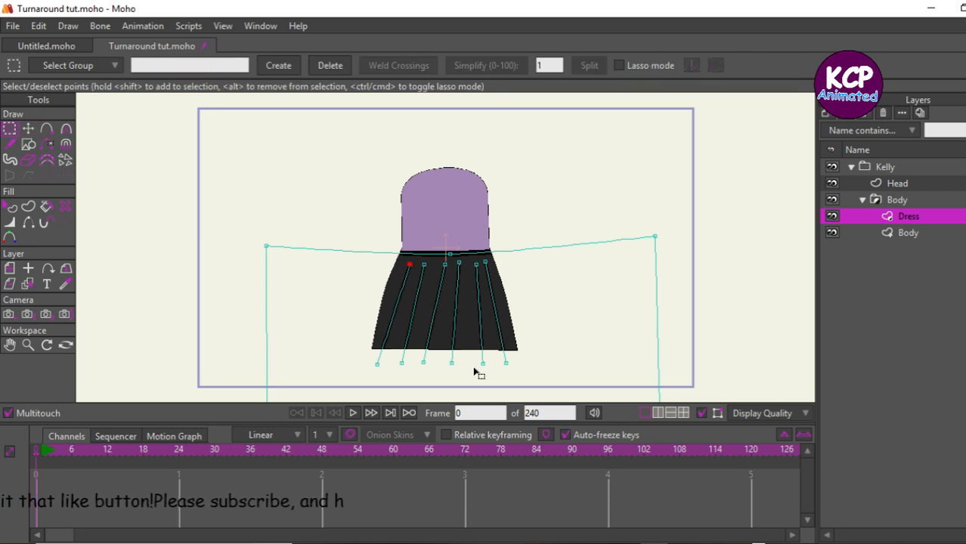
shift+double_click(499, 335)
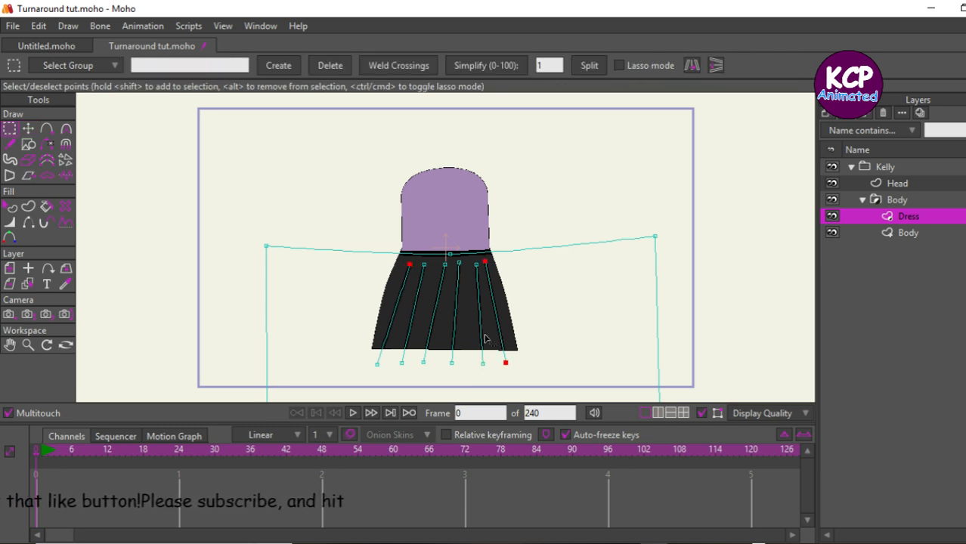
shift+double_click(451, 328)
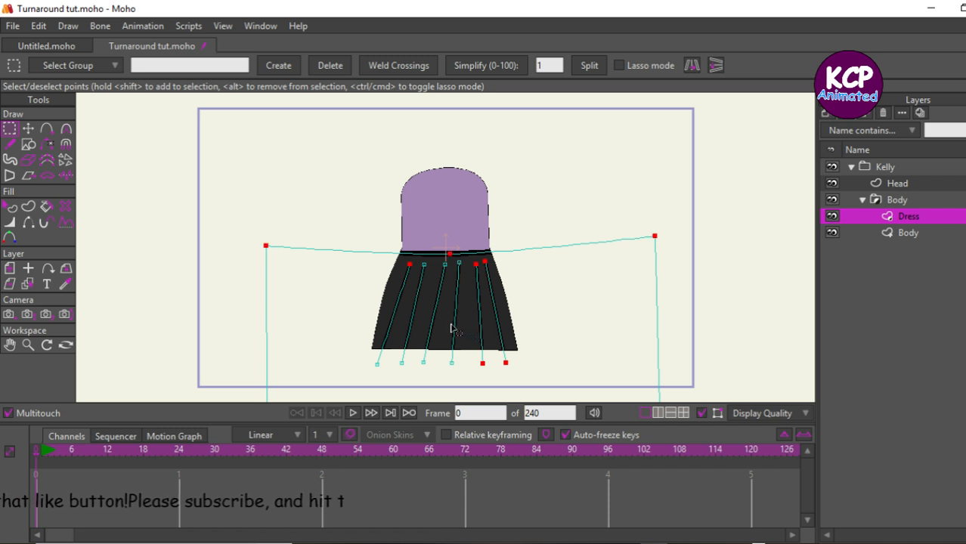
click(546, 248)
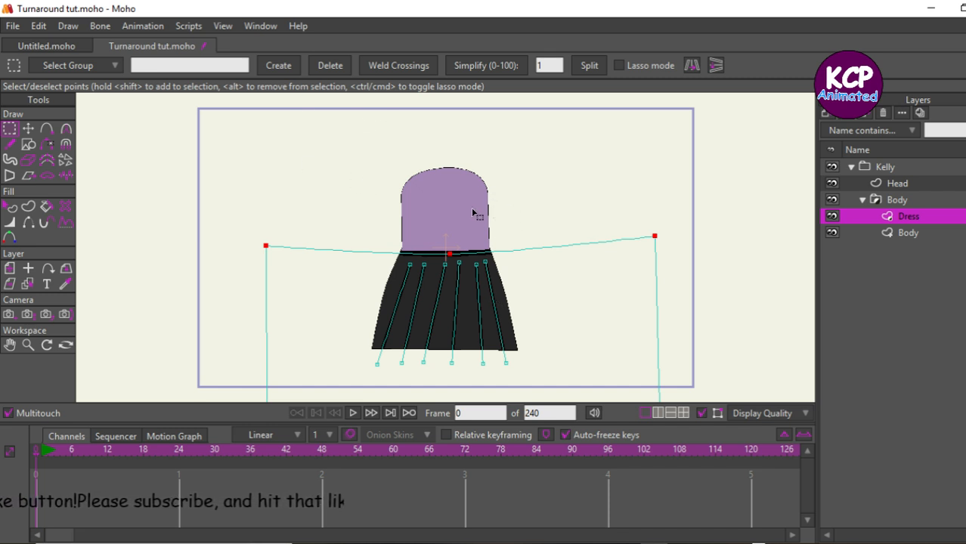
click(42, 27)
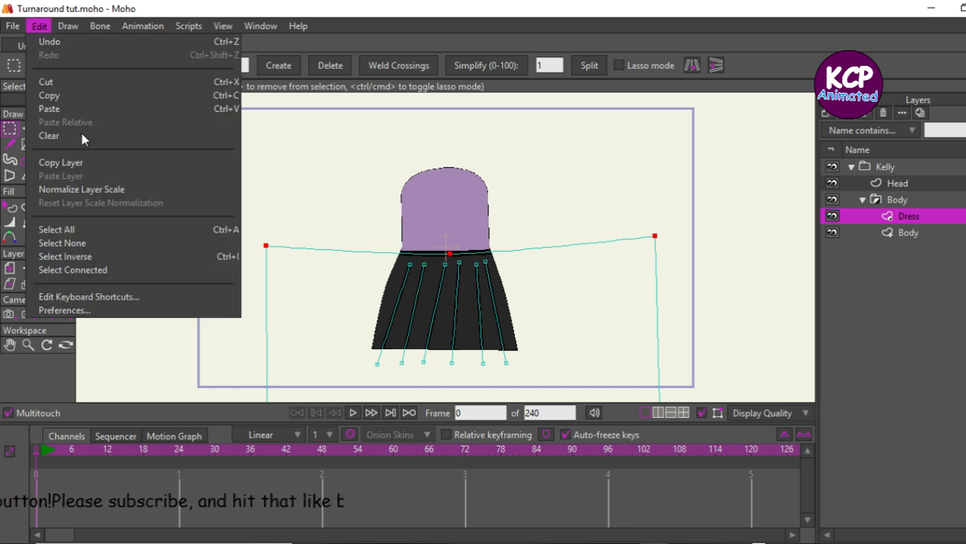
click(84, 257)
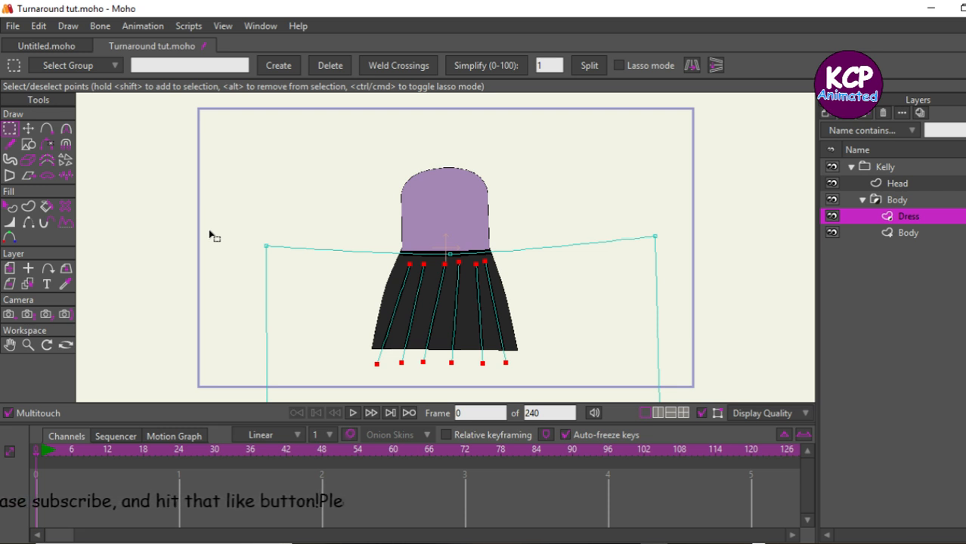
key(Delete)
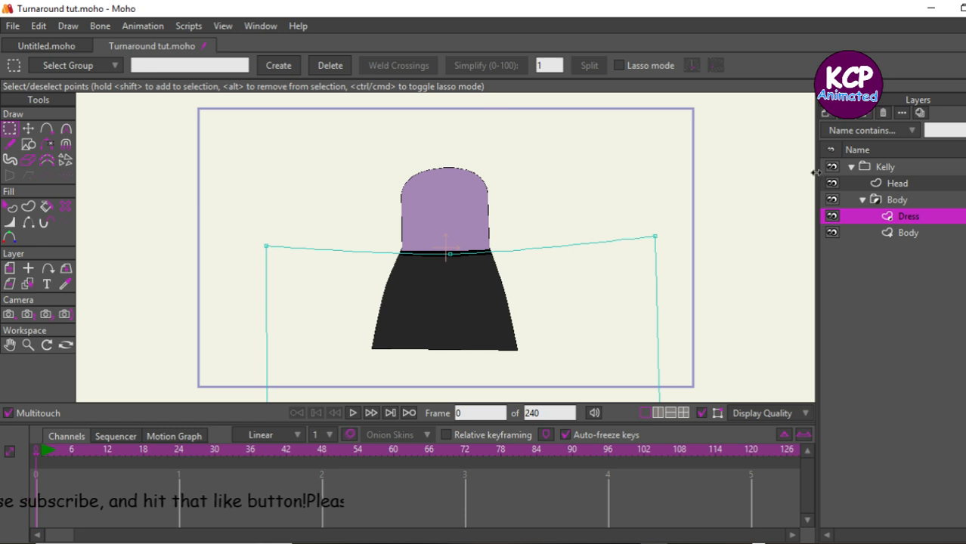
Add a new vector layer above the Dress layer inside the Body group and name it Lines
click(828, 115)
click(842, 126)
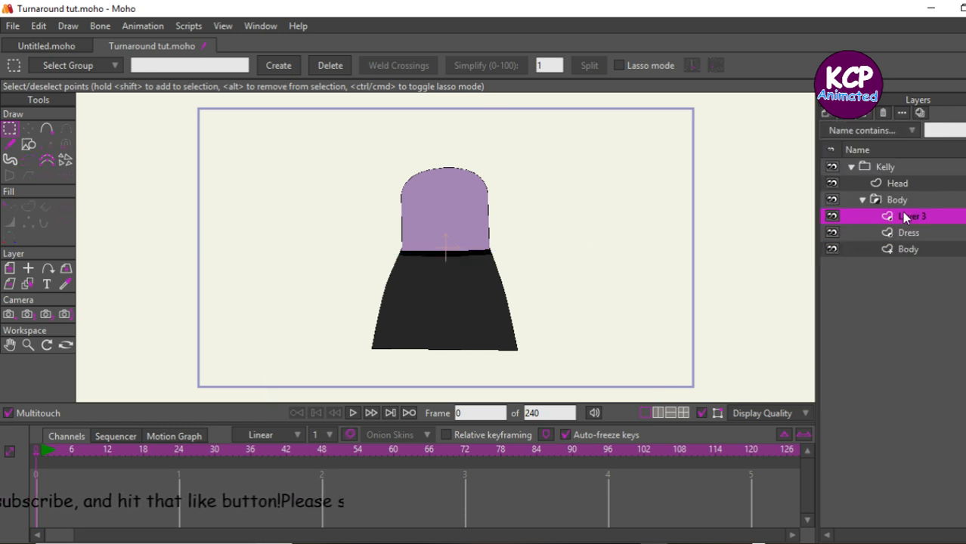
double_click(912, 216)
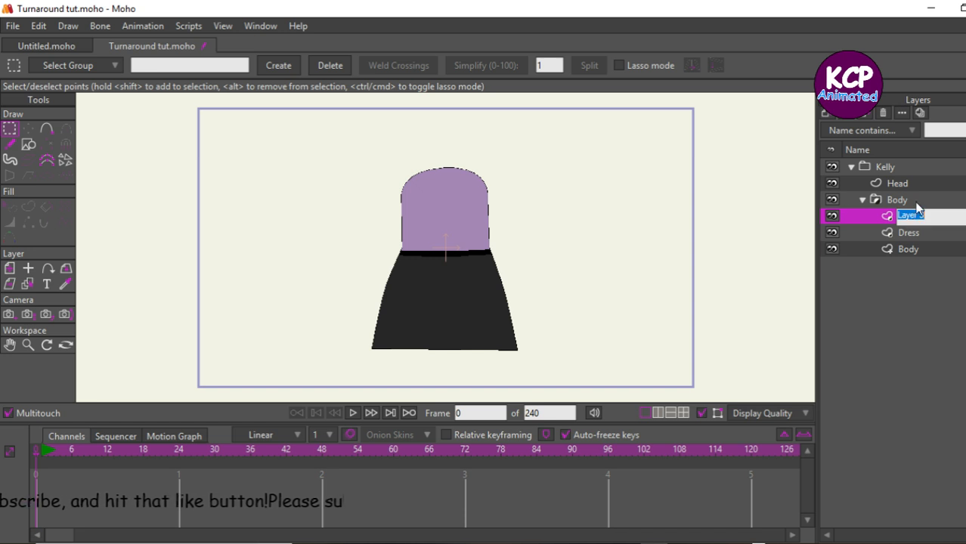
text(Line)
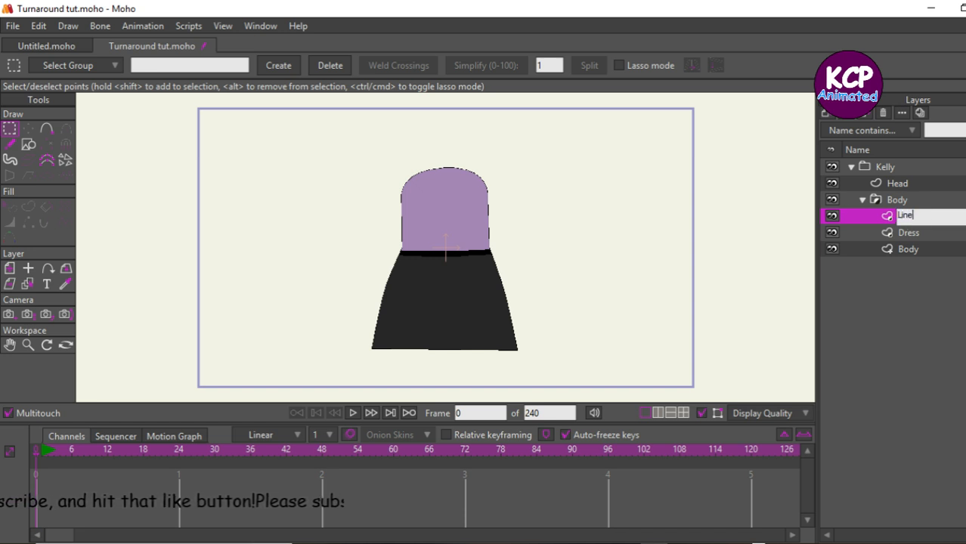
text(s)
key(Return)
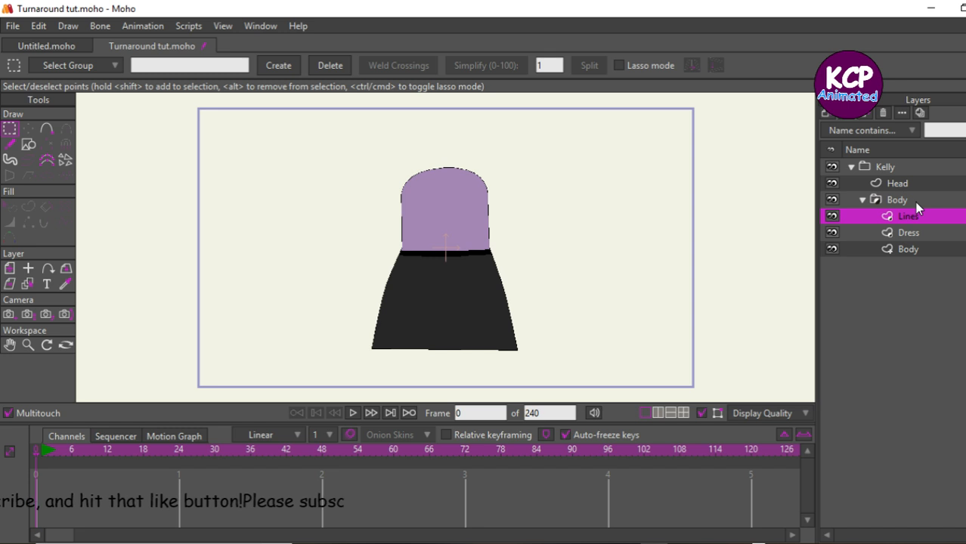
Paste the six pleat lines into the Lines layer, check them with the Body group selected, and reselect the Lines layer
key(t)
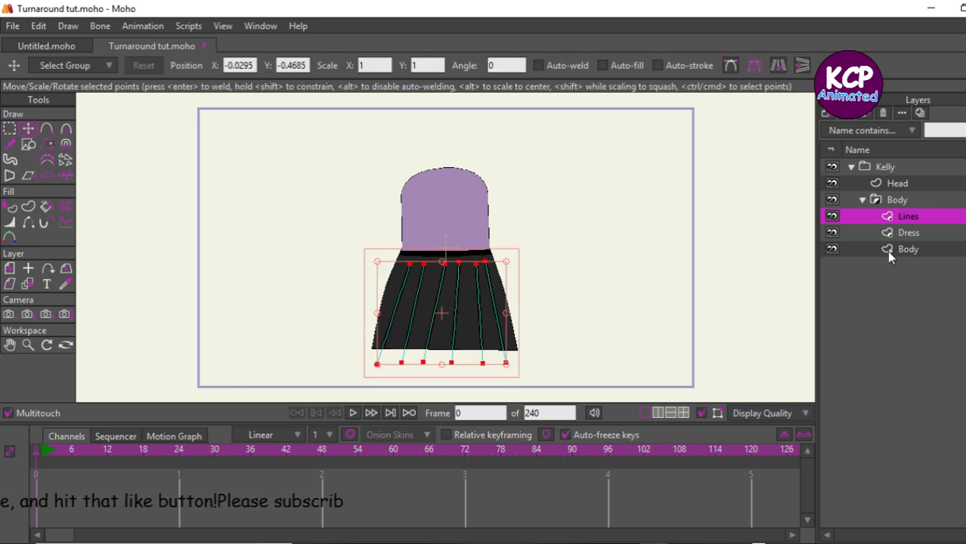
click(944, 198)
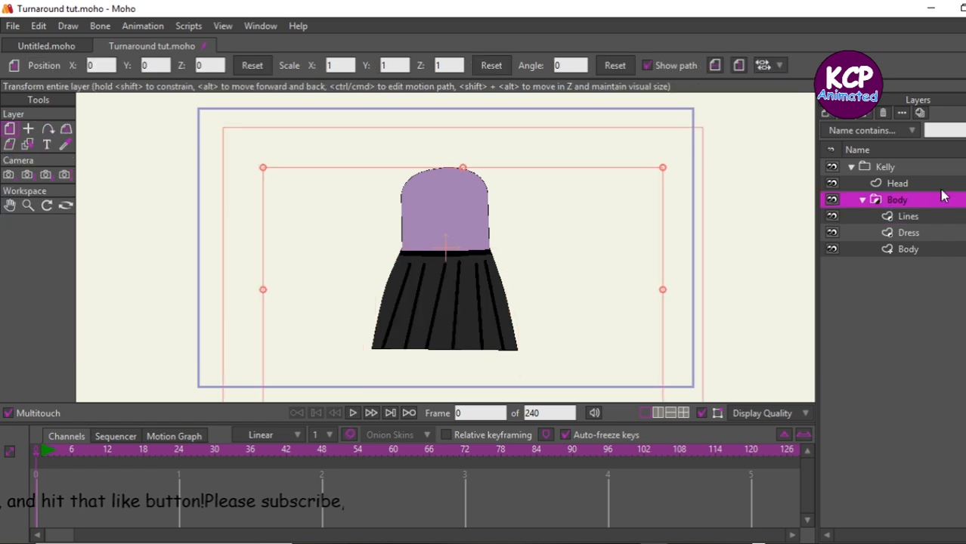
click(878, 214)
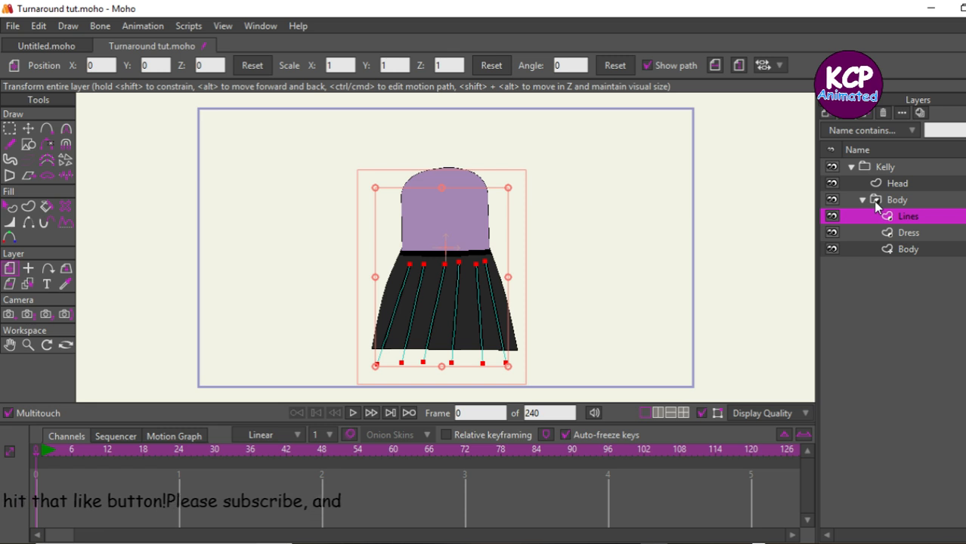
Select the pleat lines' upper endpoints on the Lines layer and taper their line width to 0 percent
click(831, 199)
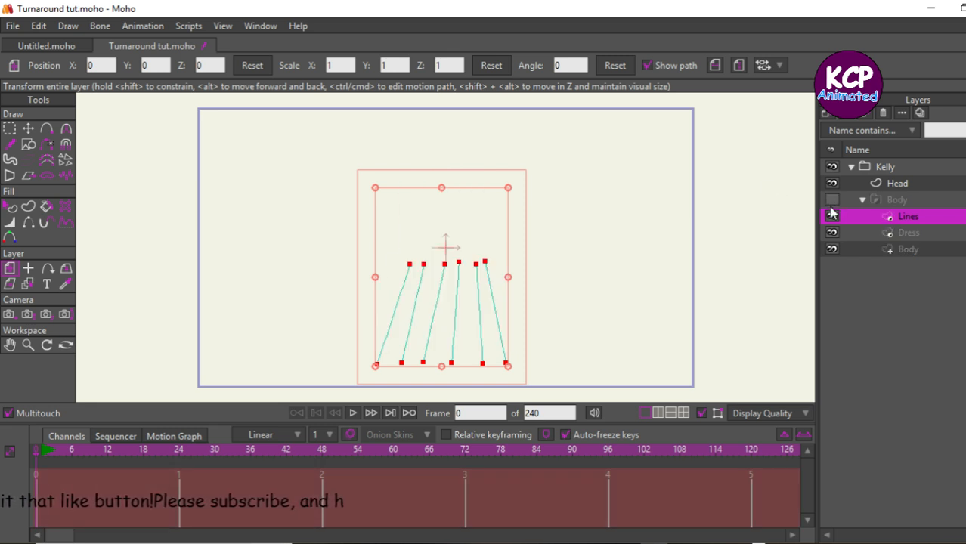
click(832, 200)
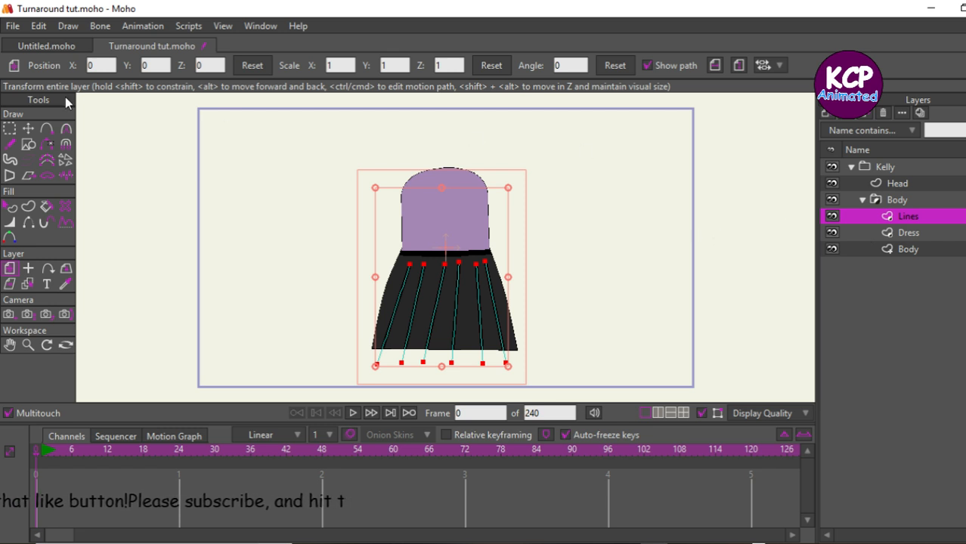
click(10, 128)
drag(386, 257, 499, 288)
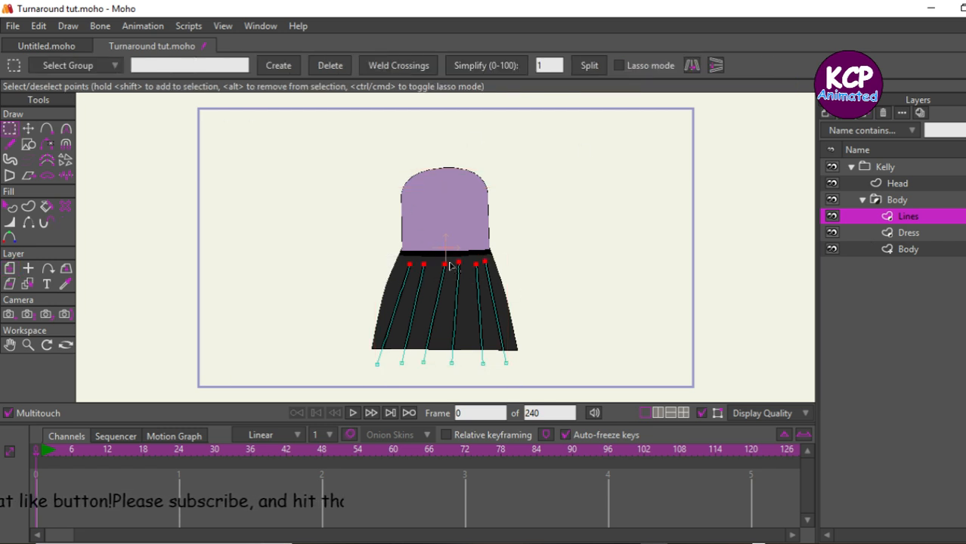
click(9, 223)
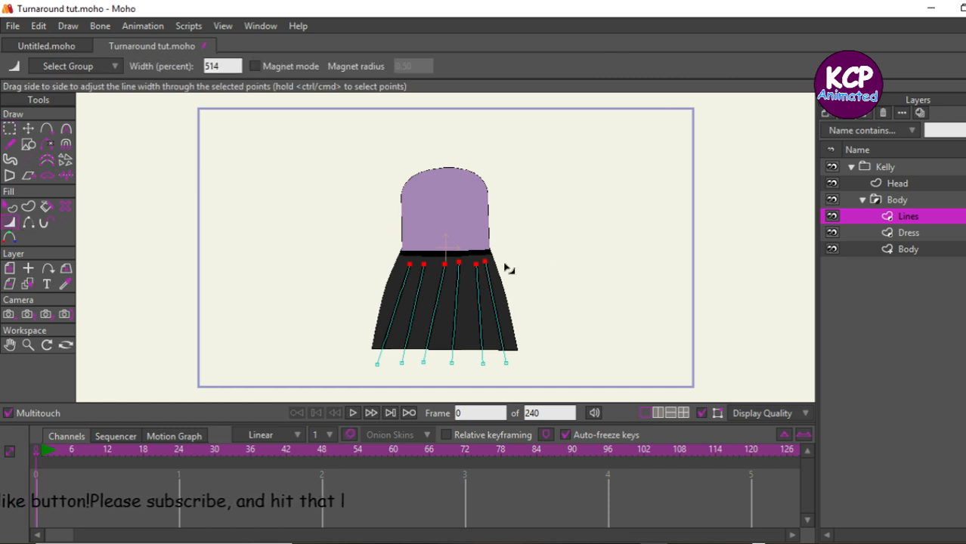
drag(556, 266, 109, 321)
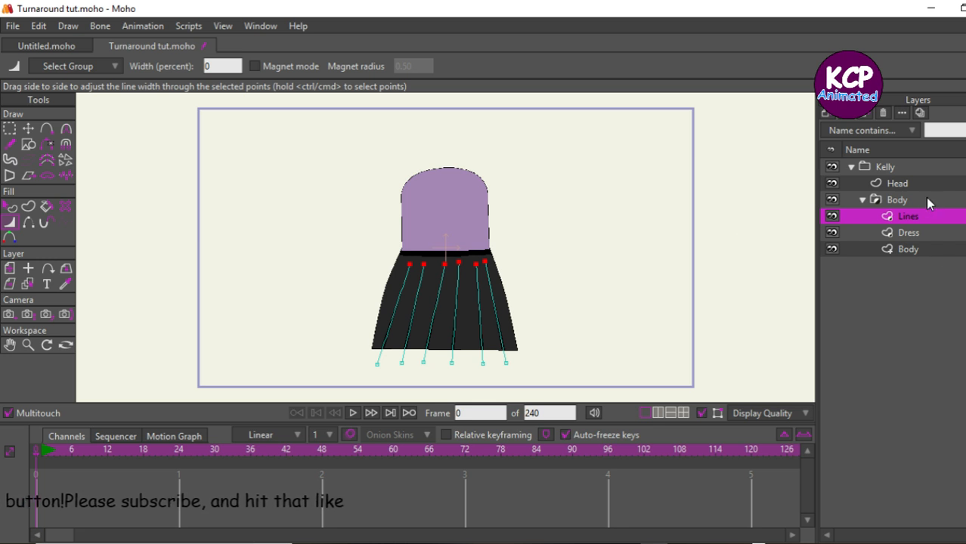
click(897, 200)
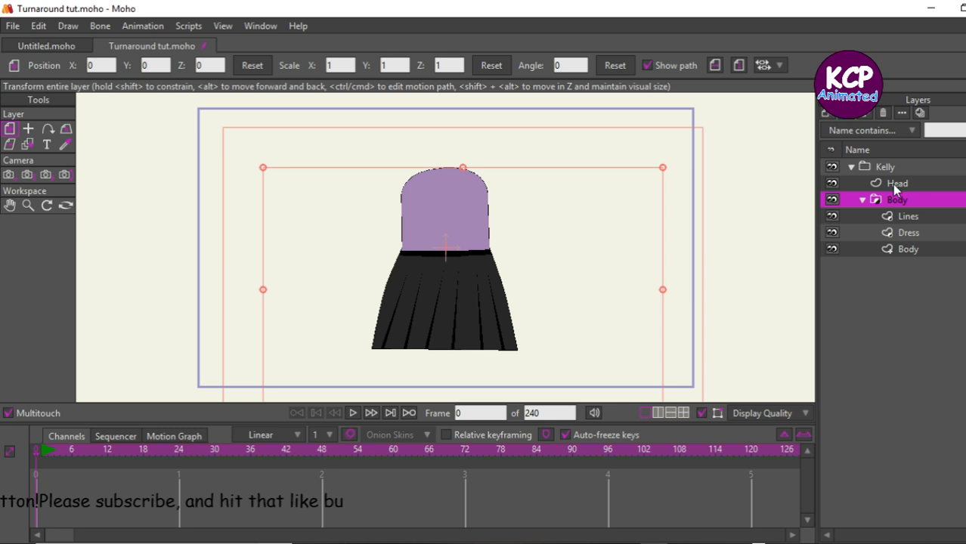
Lower the three upper points of the torso shape on the Body layer to about Y 0.3588 and deselect them
click(914, 182)
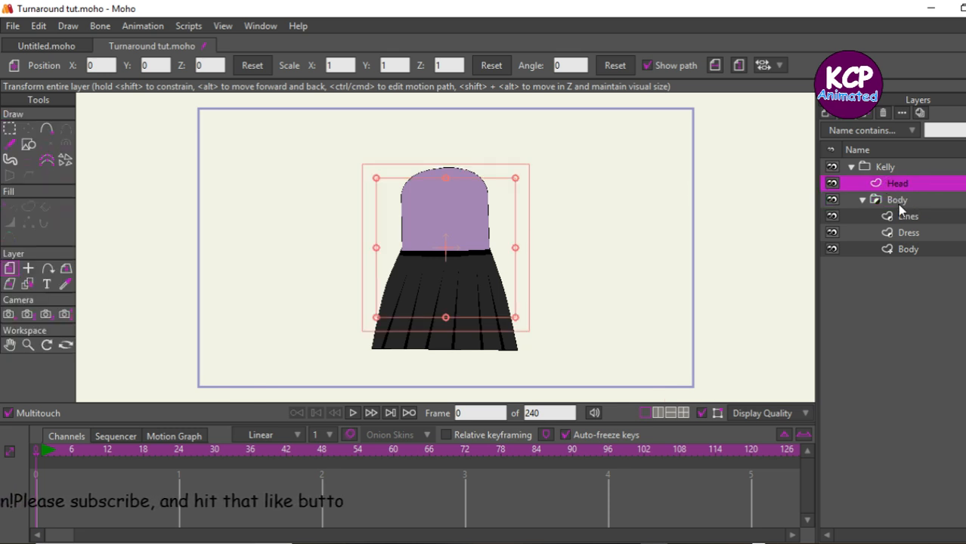
click(912, 249)
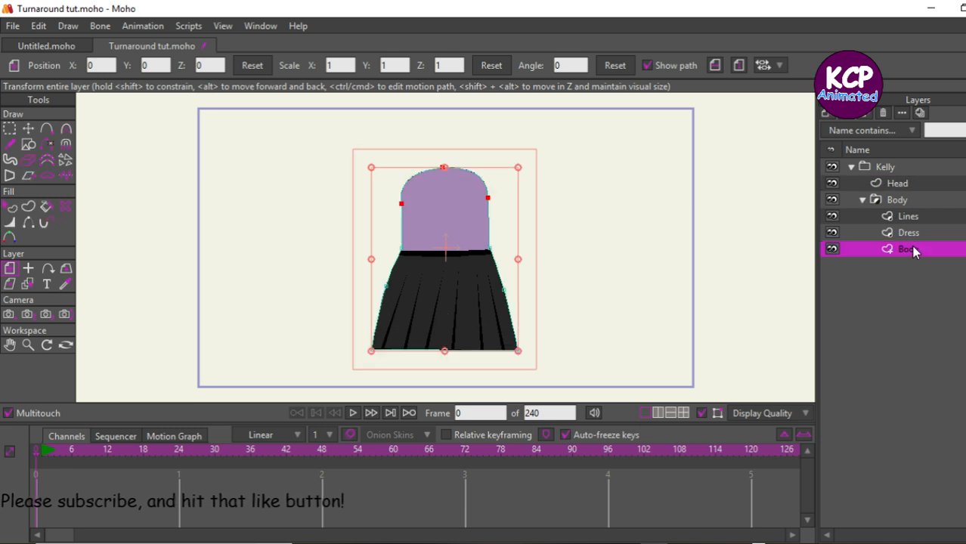
click(28, 128)
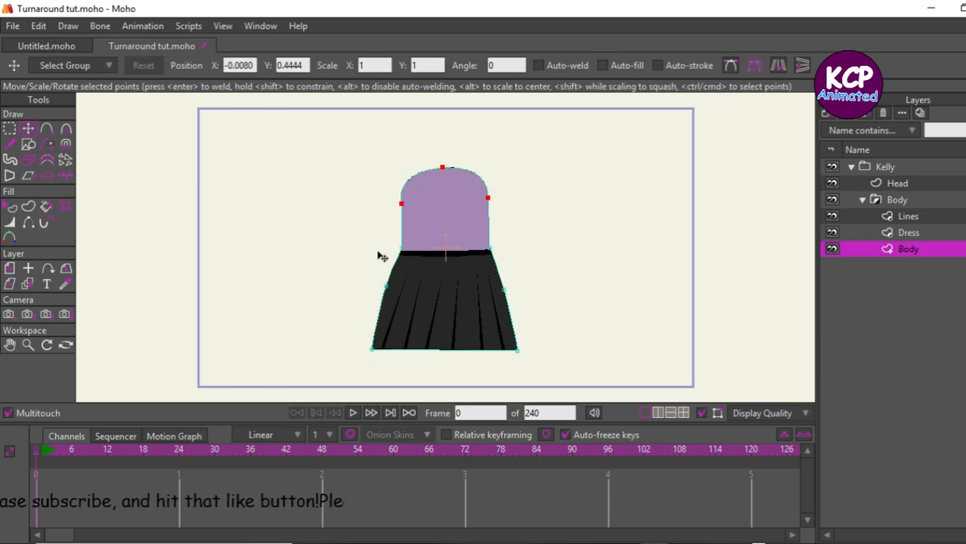
drag(379, 254, 383, 271)
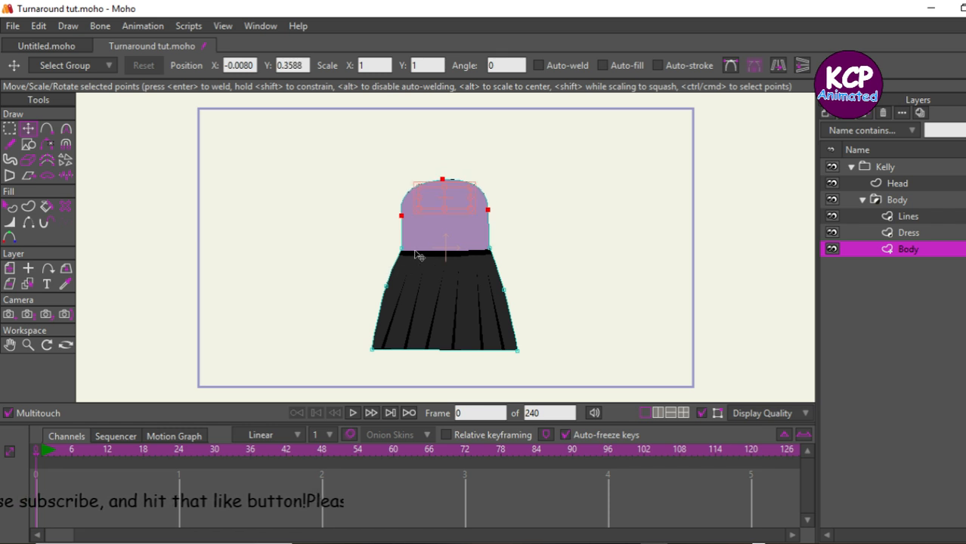
click(418, 255)
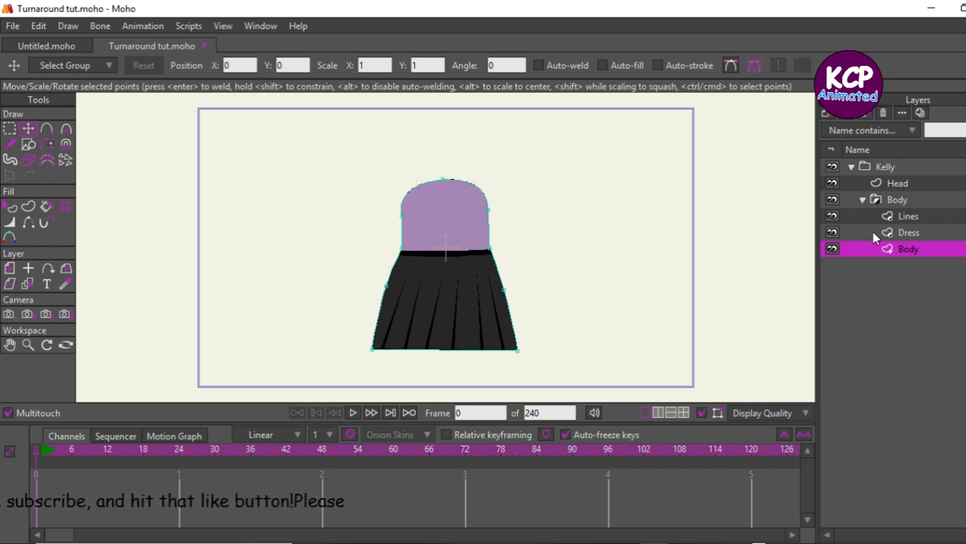
Start the Draw Shape tool with the rectangle and set the default fill for new shapes to pale yellow
click(28, 143)
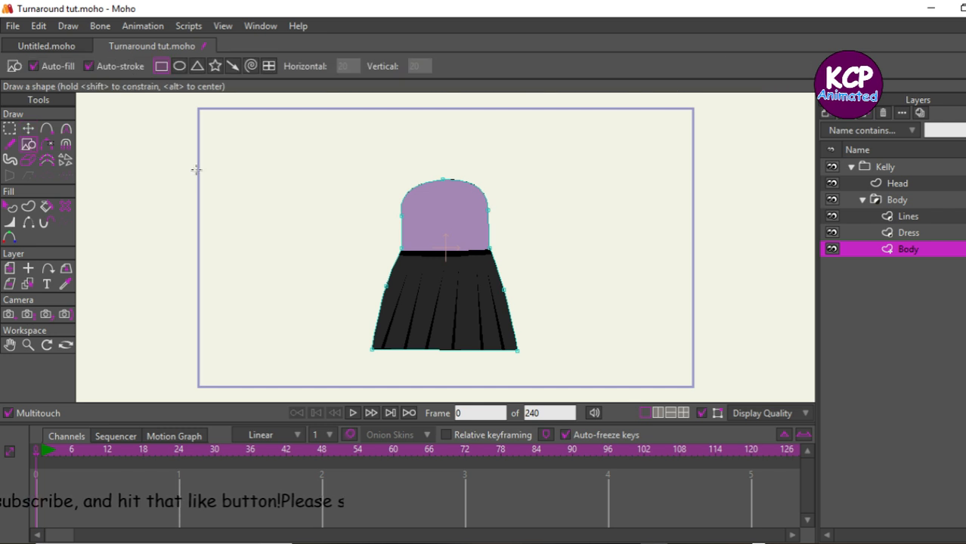
key(ctrl+t)
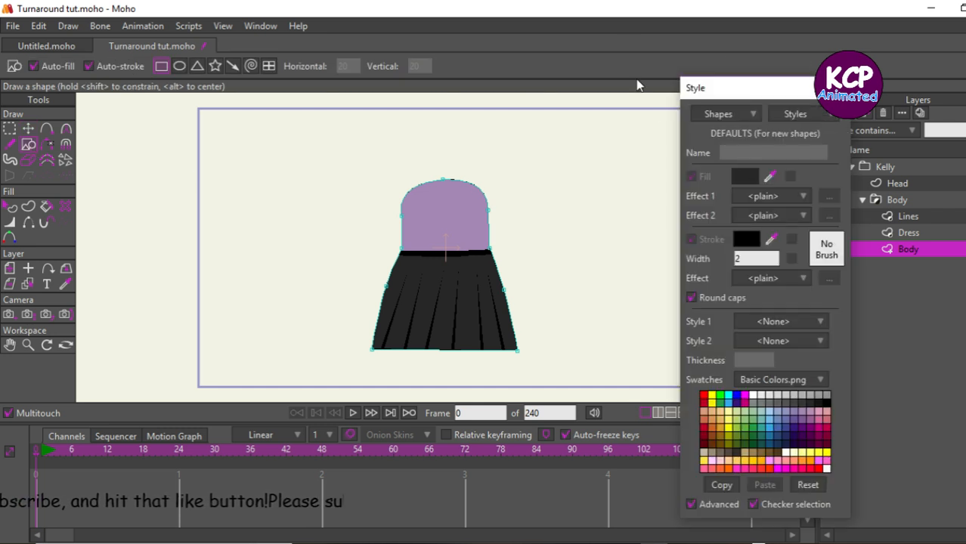
click(731, 417)
key(ctrl+t)
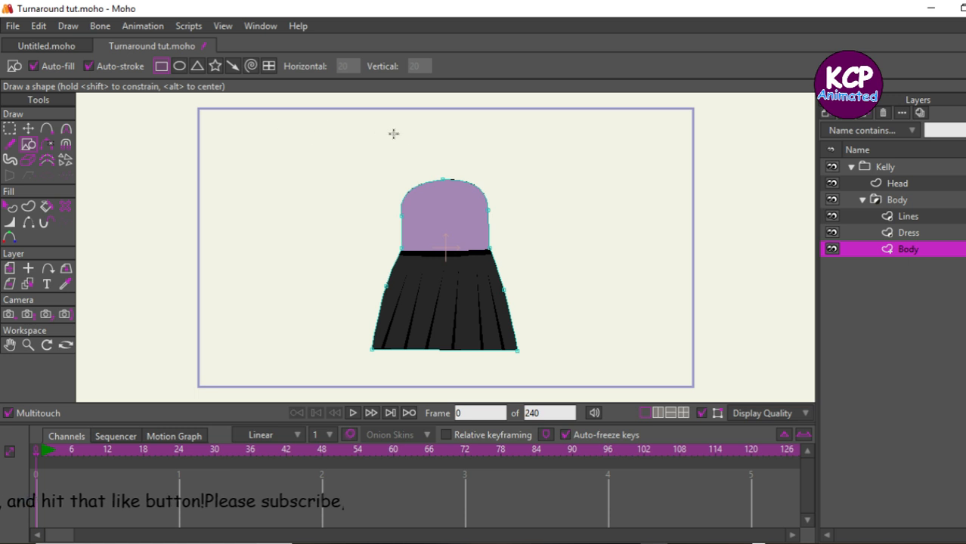
key(ctrl+t)
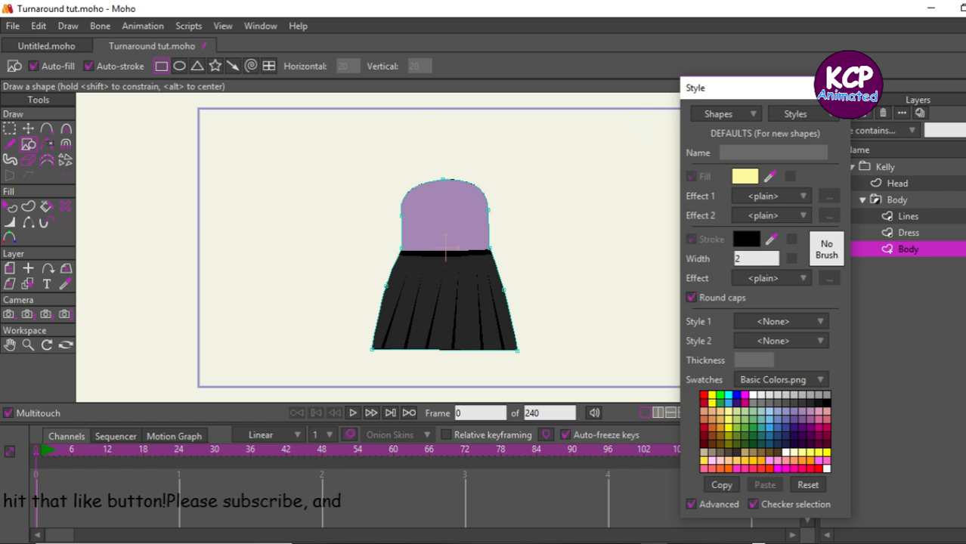
key(ctrl+t)
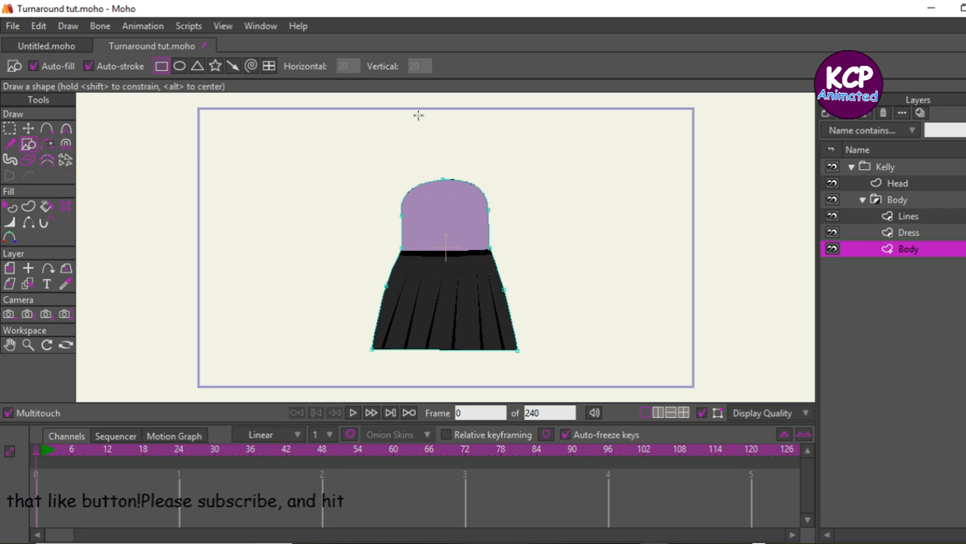
Draw a tall rectangular neck overlapping the torso's top edge, then narrow and centre it at about X 0.0054, Y 0.7068
mouse_move(421, 110)
mouse_down()
mouse_move(439, 122)
mouse_move(460, 170)
mouse_move(458, 190)
mouse_move(445, 193)
mouse_up()
click(27, 129)
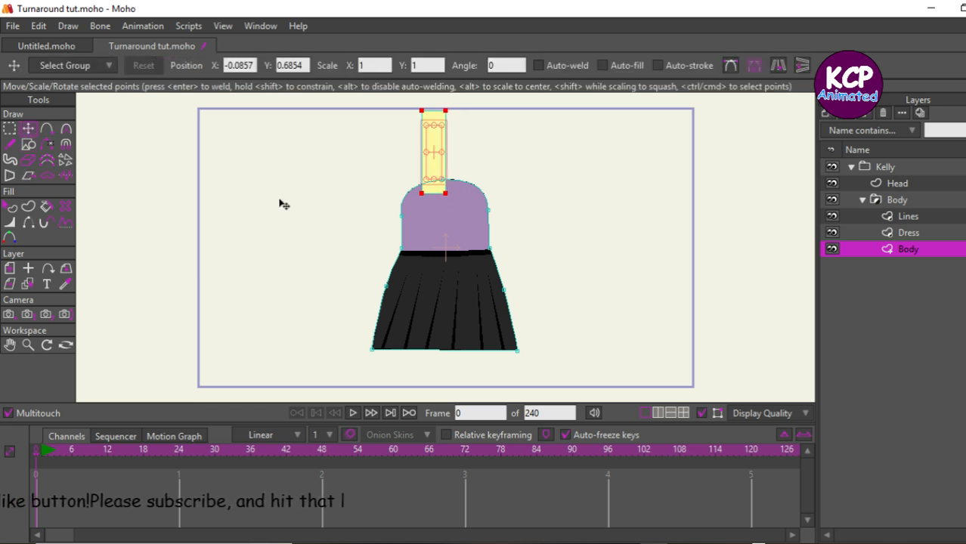
drag(280, 205, 289, 198)
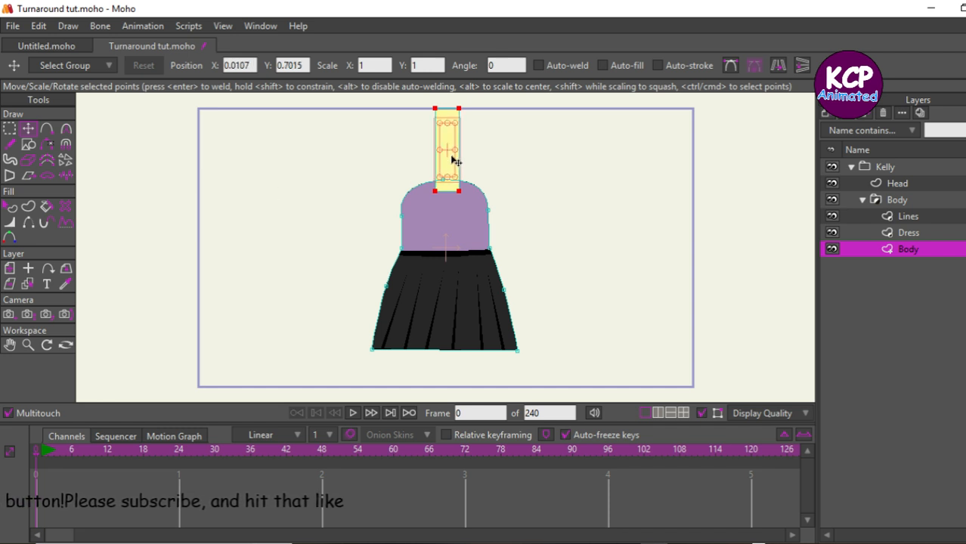
drag(454, 150, 451, 149)
drag(356, 173, 344, 182)
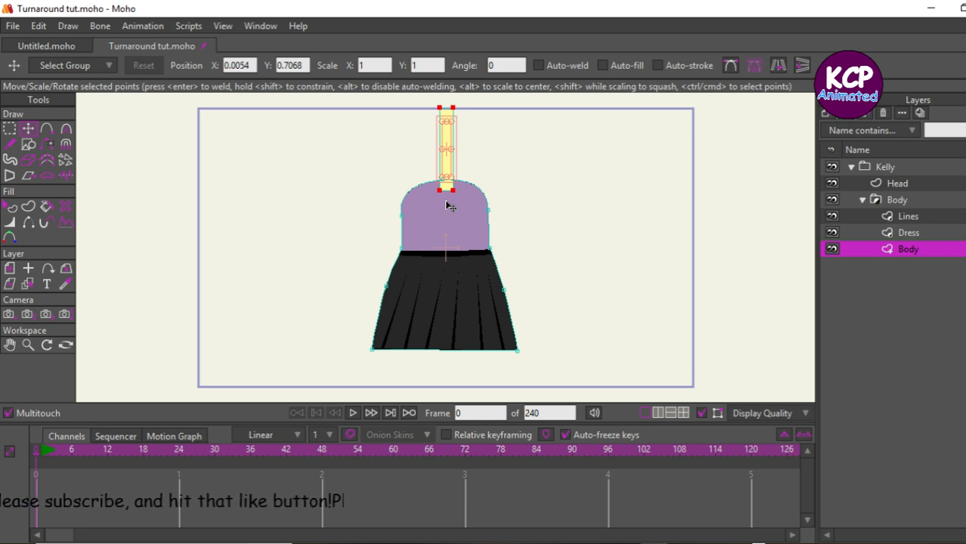
scroll(448, 205, up, 1)
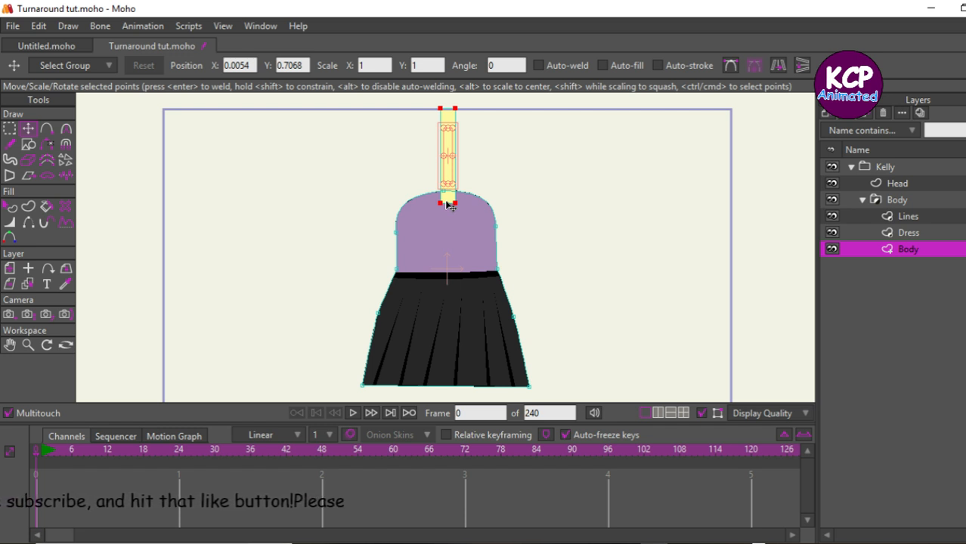
Cut the neck rectangle from the Body layer and add an unmasked vector layer above Lines named Neck, set to Don't mask this layer
key(Delete)
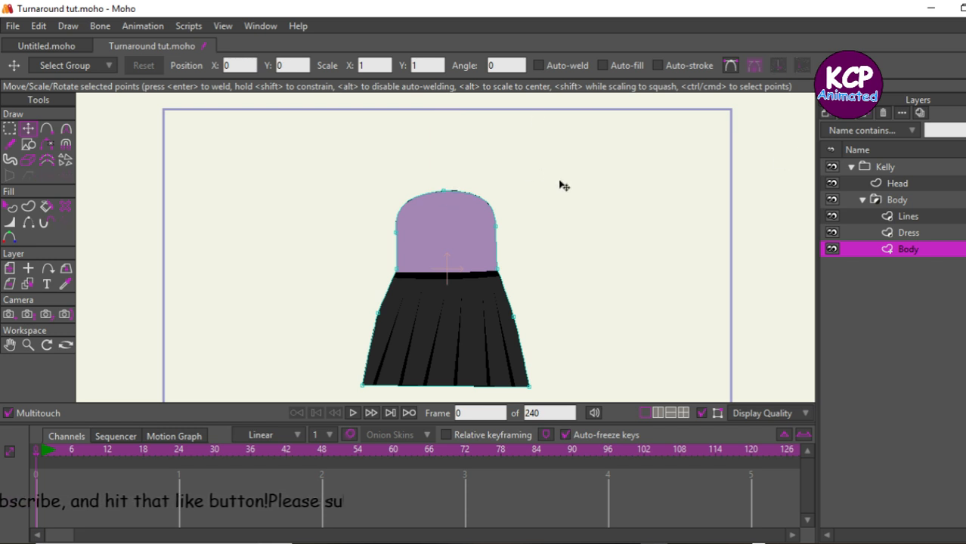
click(918, 222)
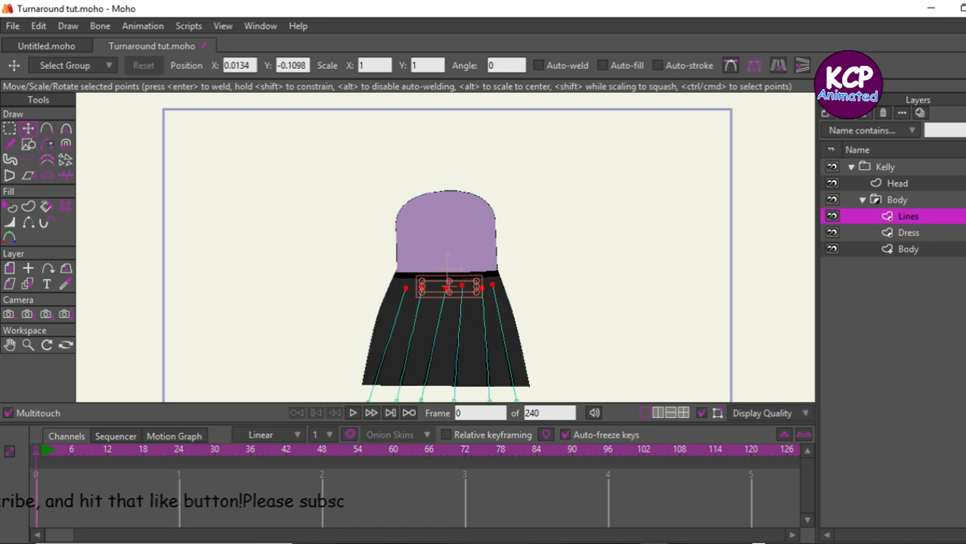
click(825, 113)
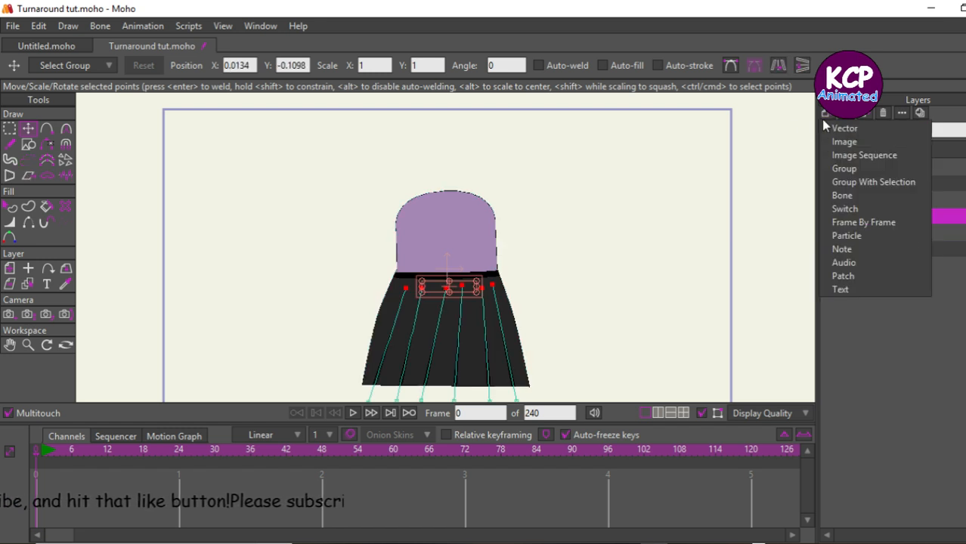
click(844, 129)
double_click(919, 216)
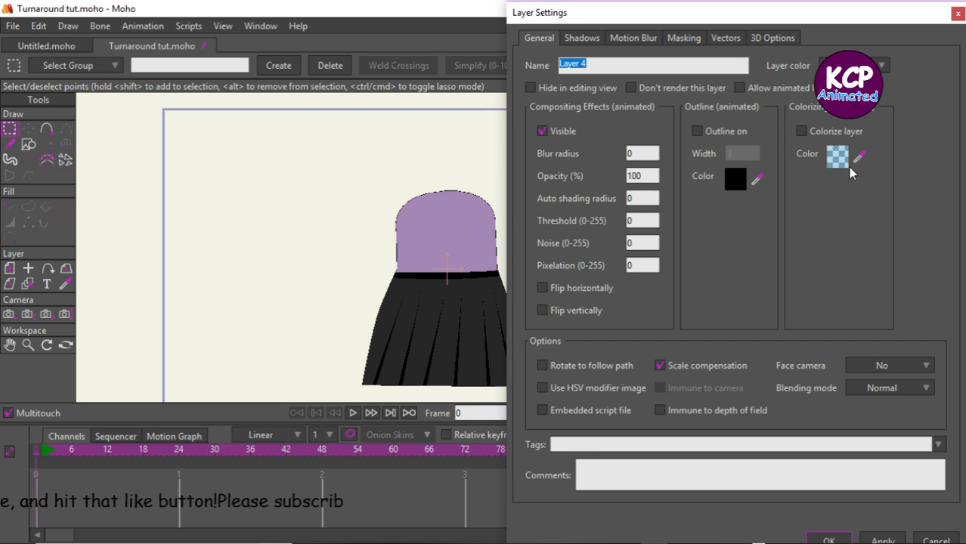
text(Neck)
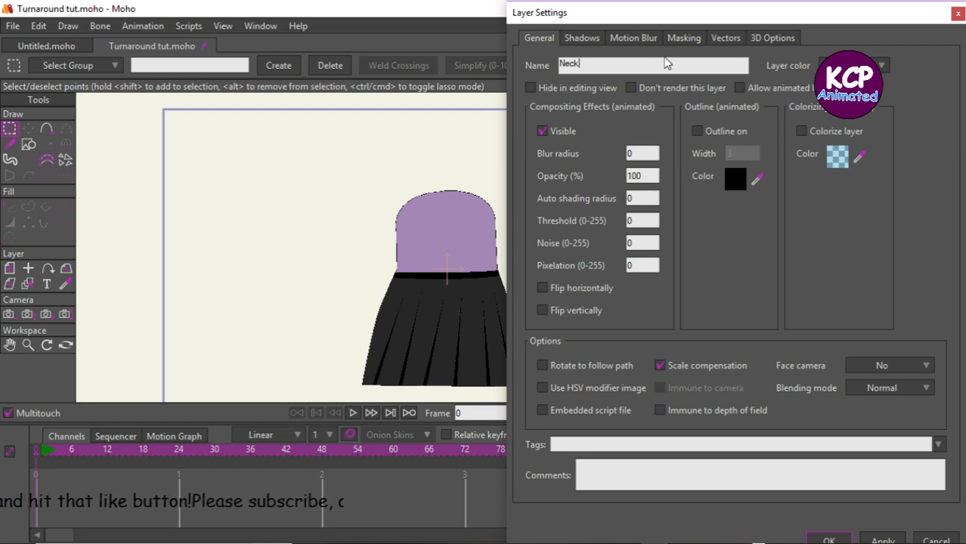
click(682, 37)
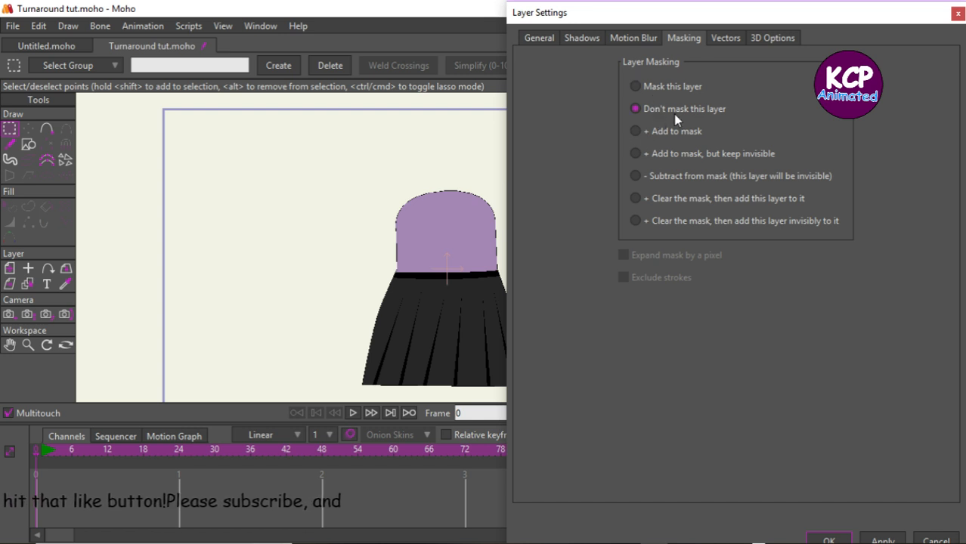
key(Return)
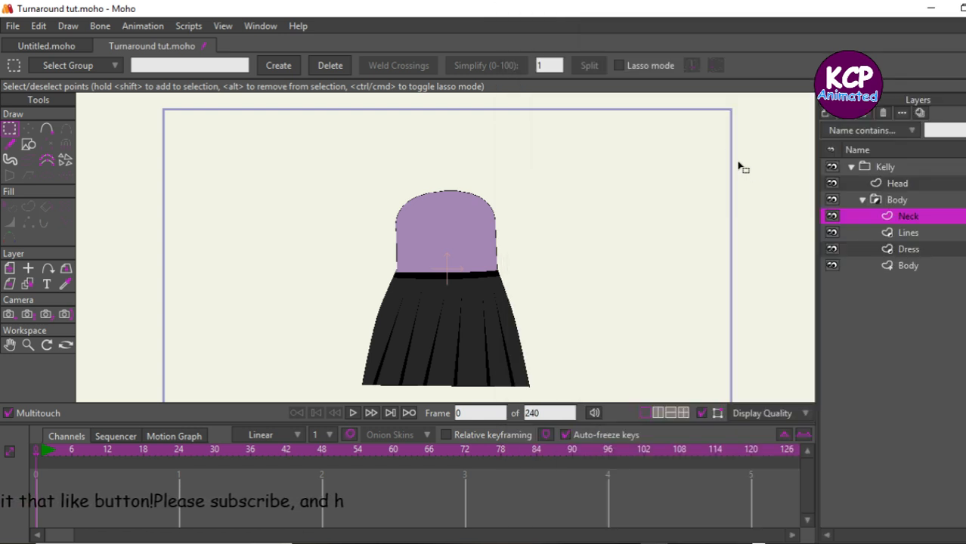
Paste the neck rectangle into the Neck layer and keep that layer selected
key(t)
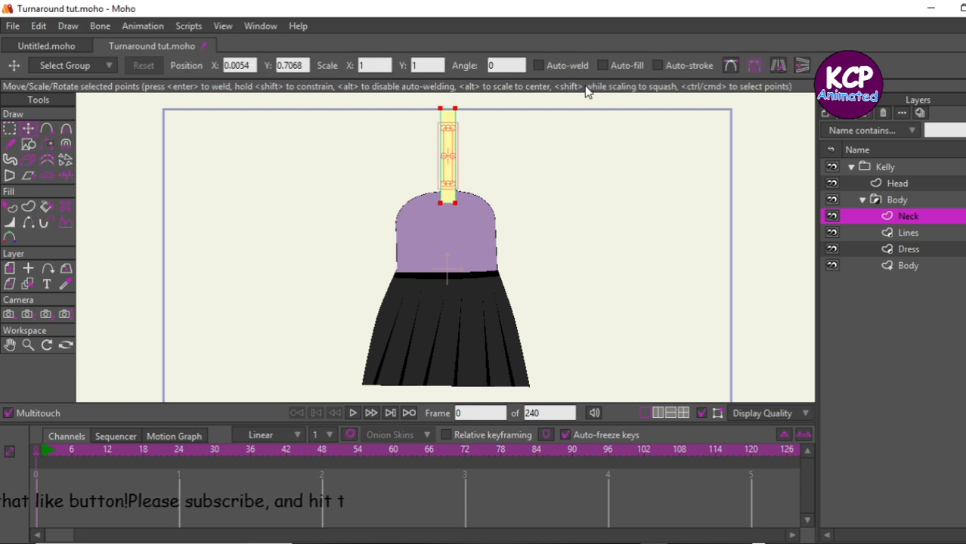
click(911, 229)
click(884, 214)
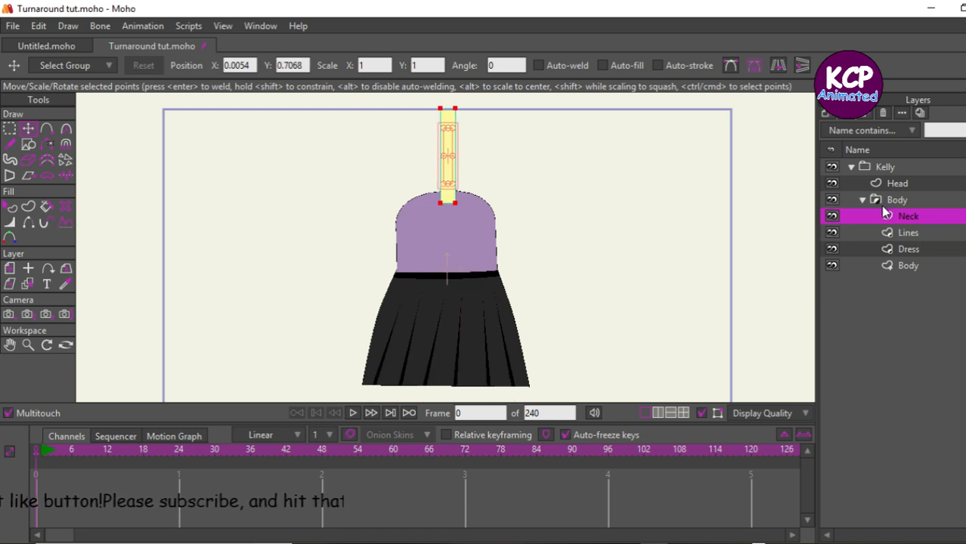
Add a new vector layer above Lines in the Body group and name it Neckline
click(892, 234)
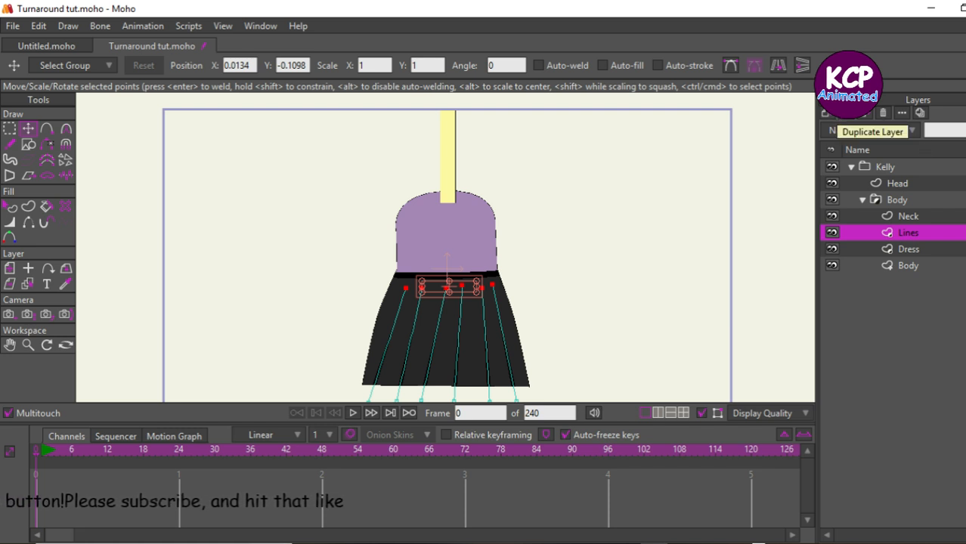
click(824, 113)
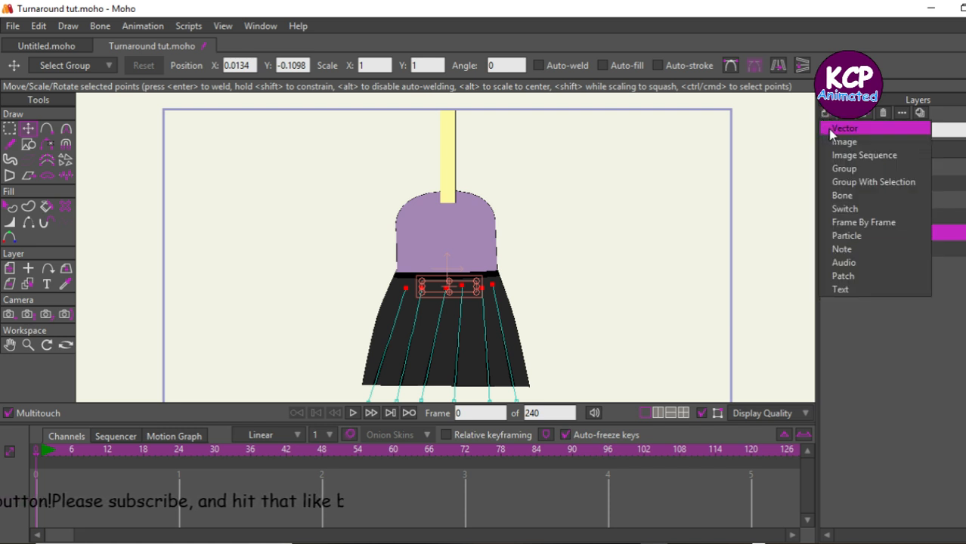
click(844, 127)
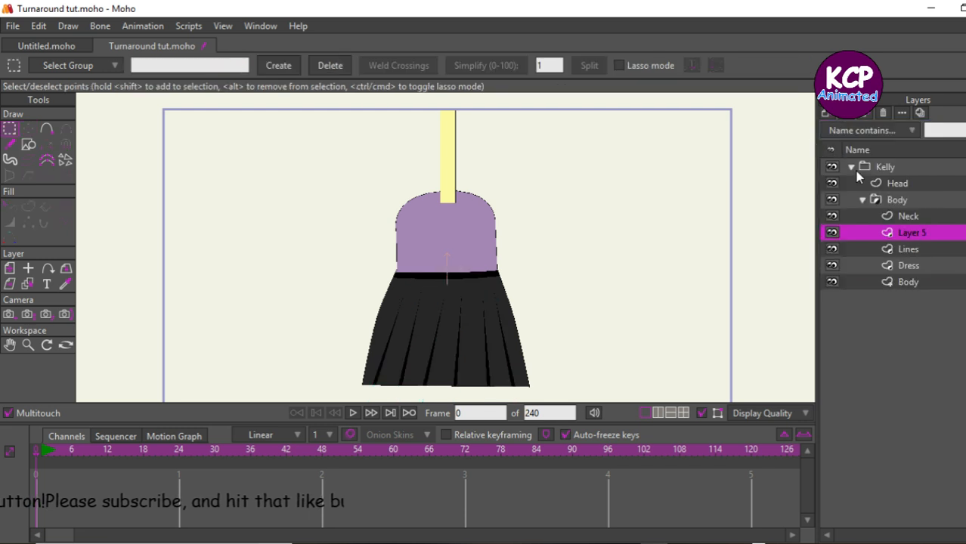
double_click(890, 229)
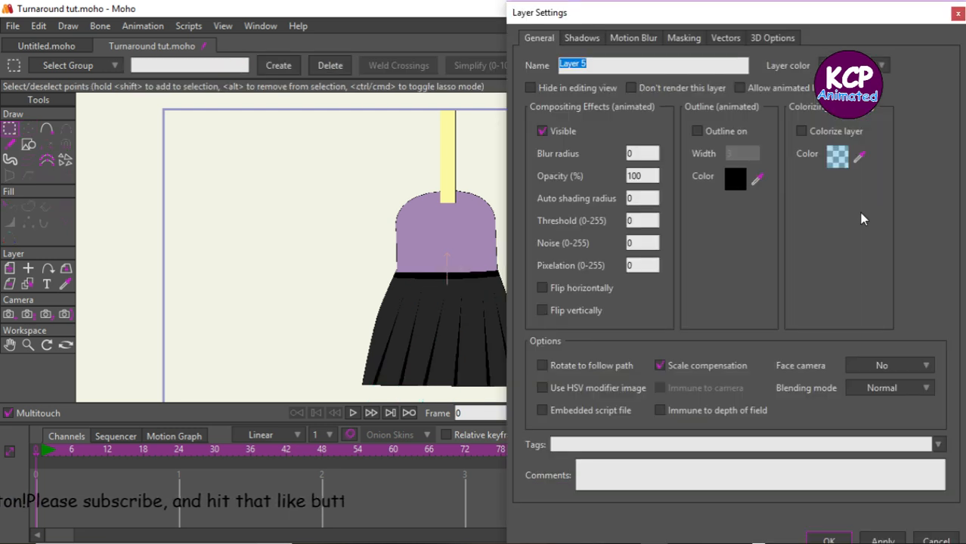
text(Ne)
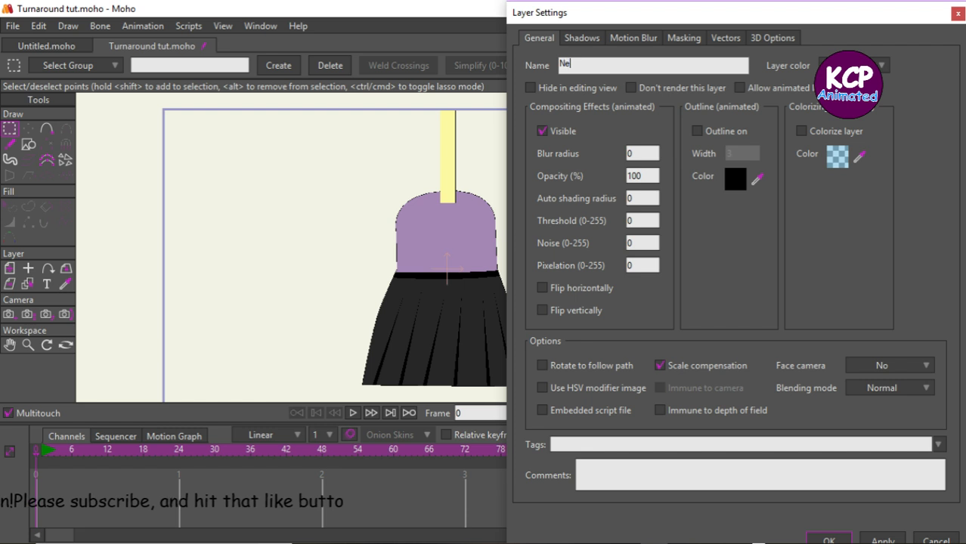
text(cklin)
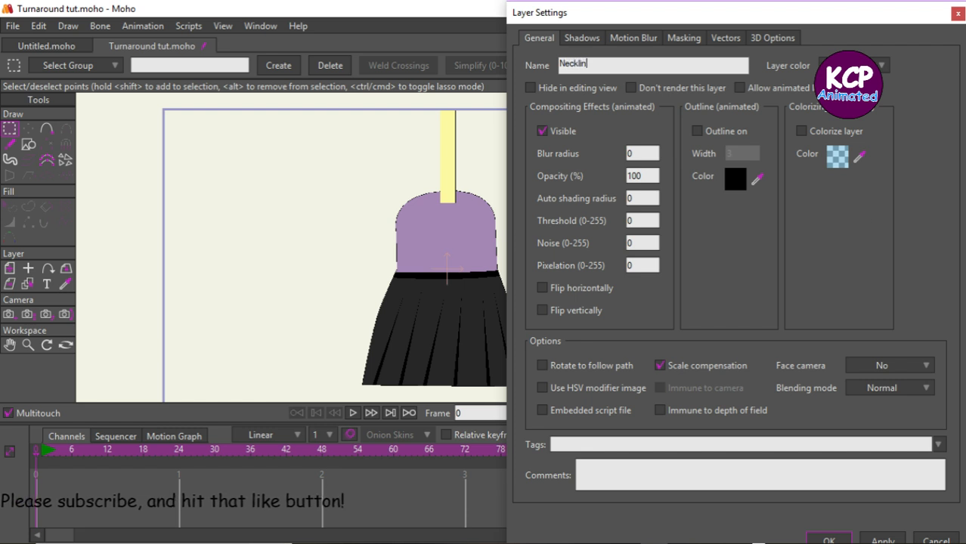
text(e)
key(Return)
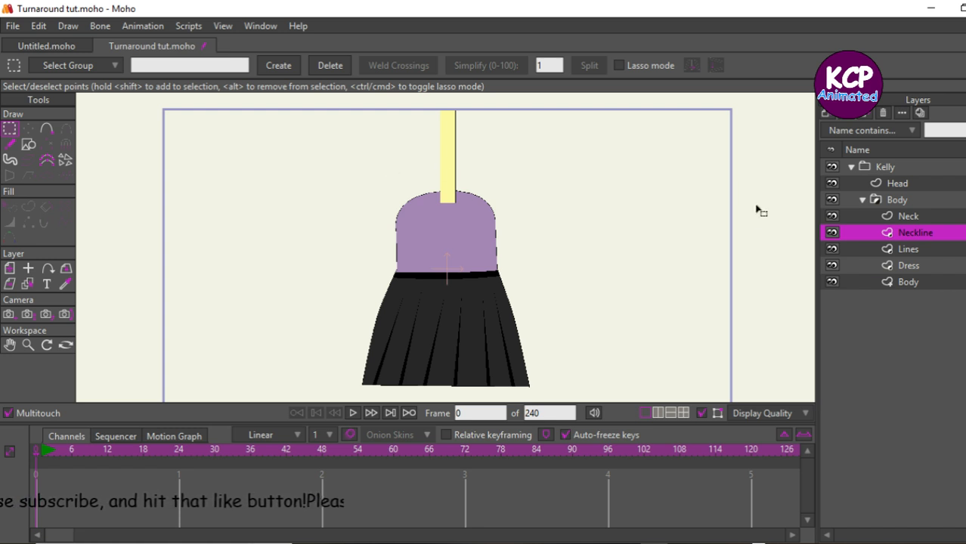
Draw a wide, flat pale yellow ellipse across the torso's top on the Neckline layer and preview the rendered frame
click(28, 144)
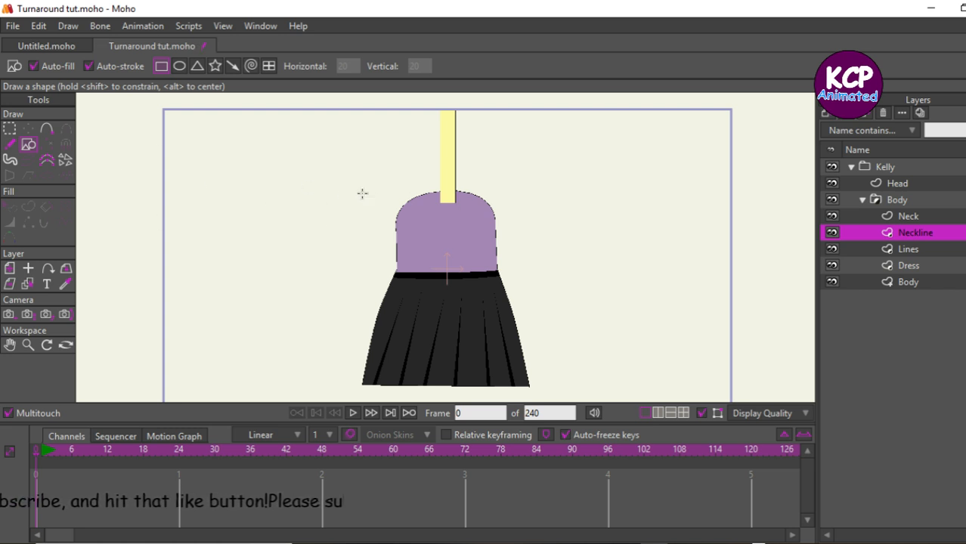
click(179, 67)
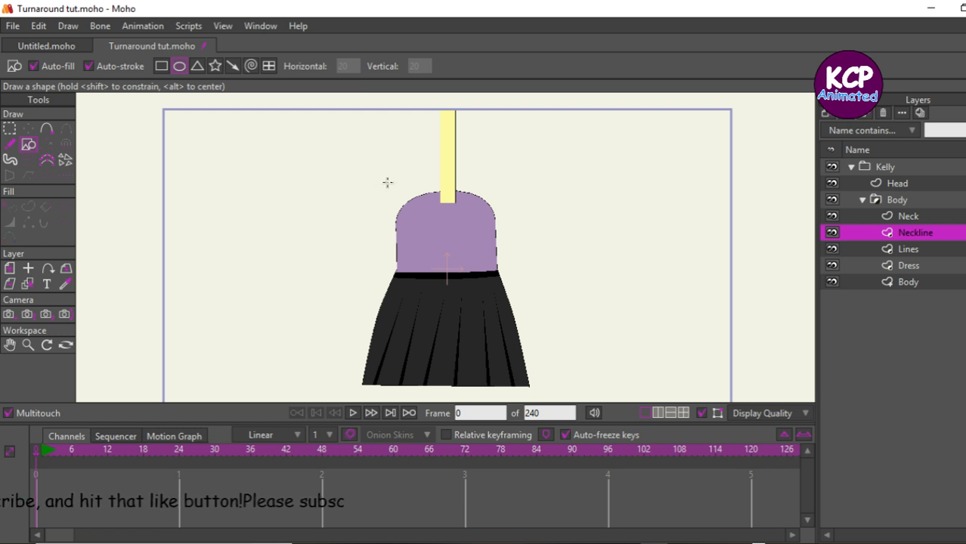
drag(387, 183, 513, 212)
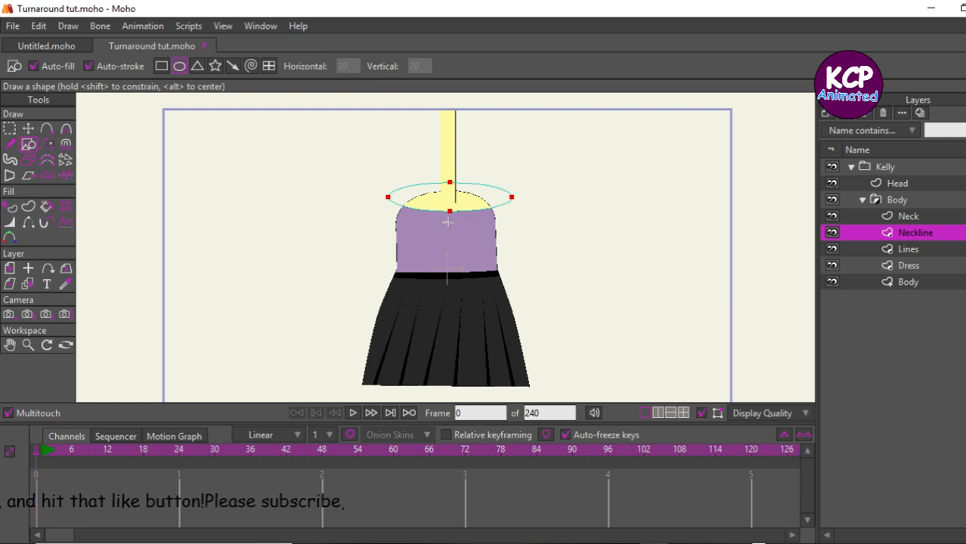
key(ctrl+r)
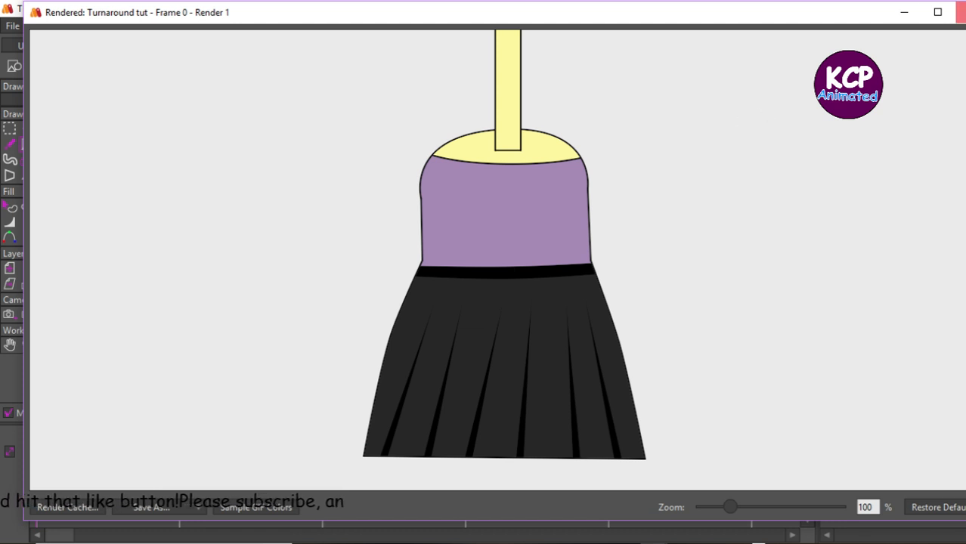
click(961, 11)
Hide the bottom edge of the neck rectangle on the Neck layer and deselect its points
click(903, 213)
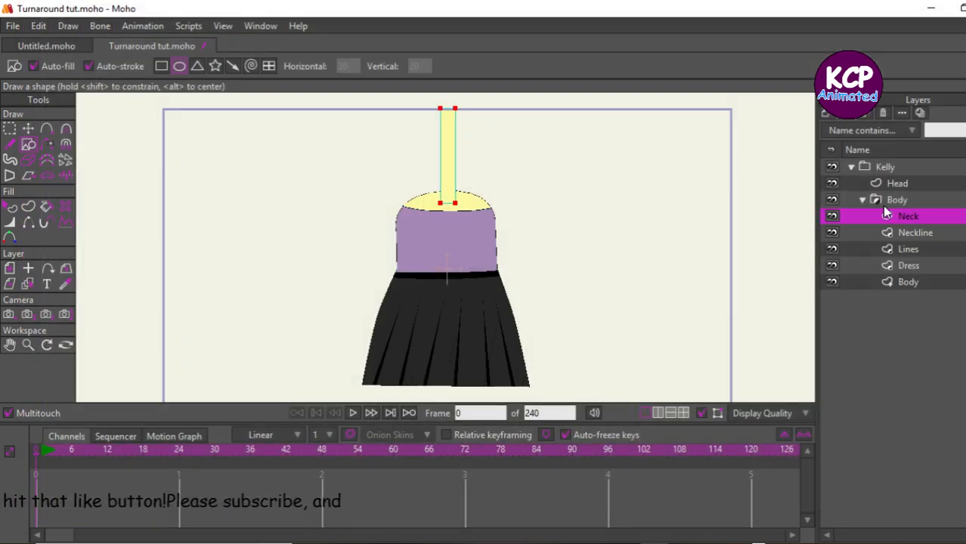
key(Home)
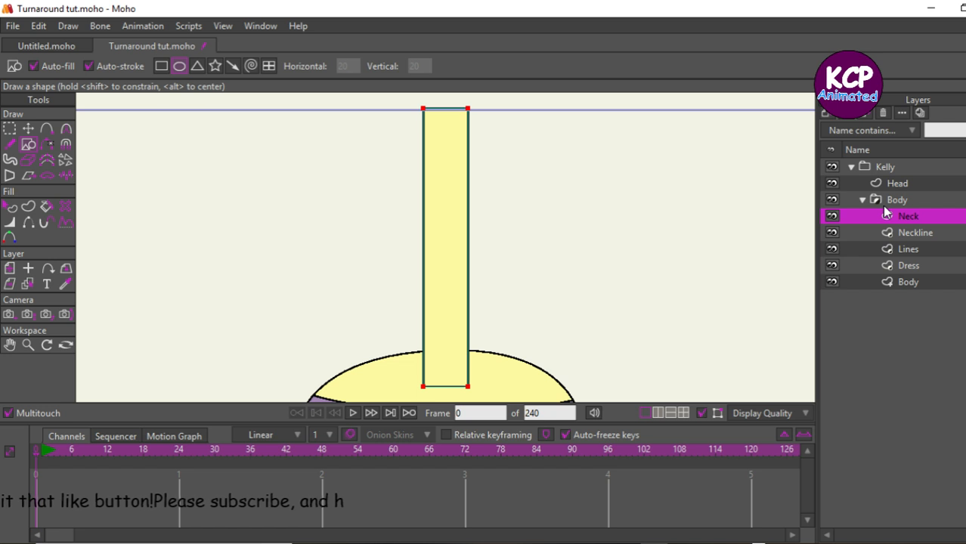
click(29, 223)
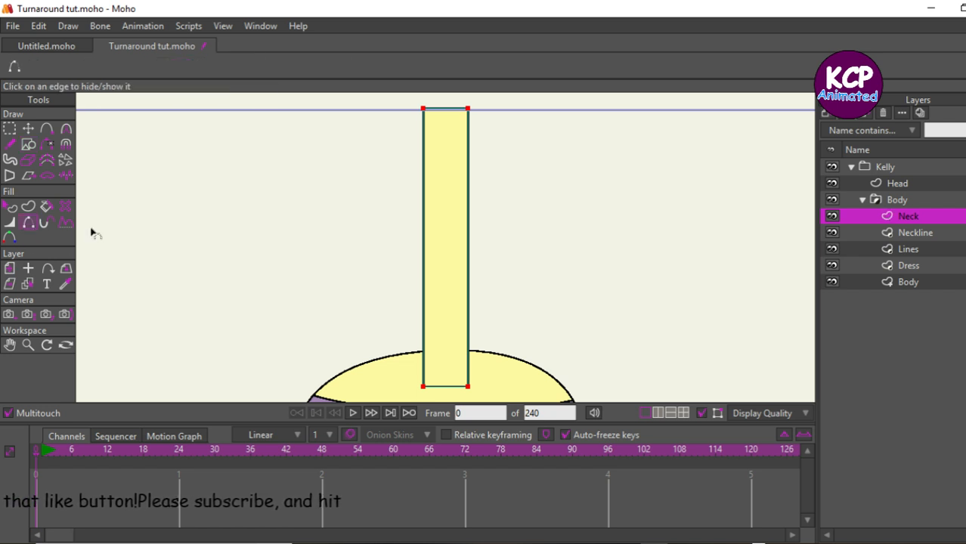
click(443, 388)
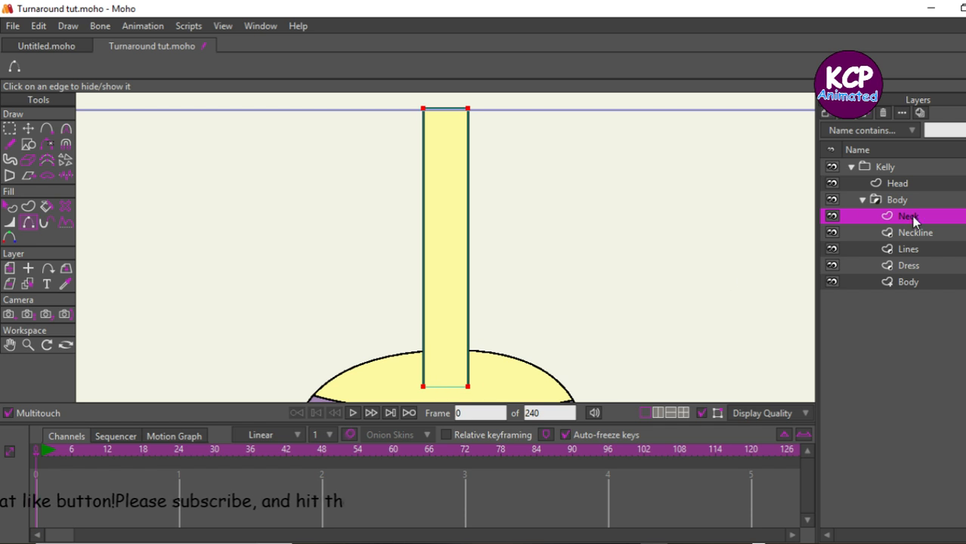
key(Return)
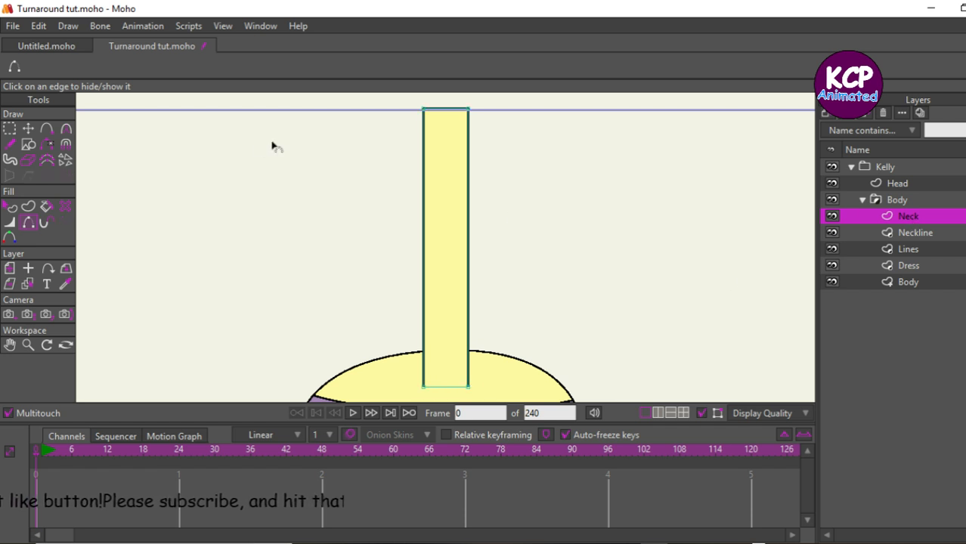
Raise the neck's two bottom points to the shoulder line at about Y 0.4844 and preview the rendered frame
click(11, 130)
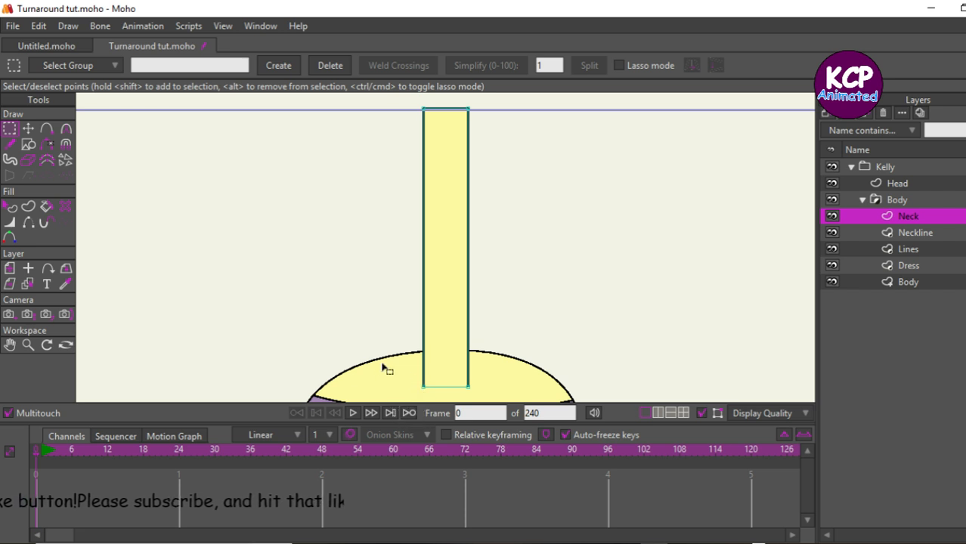
drag(412, 385, 491, 402)
click(28, 130)
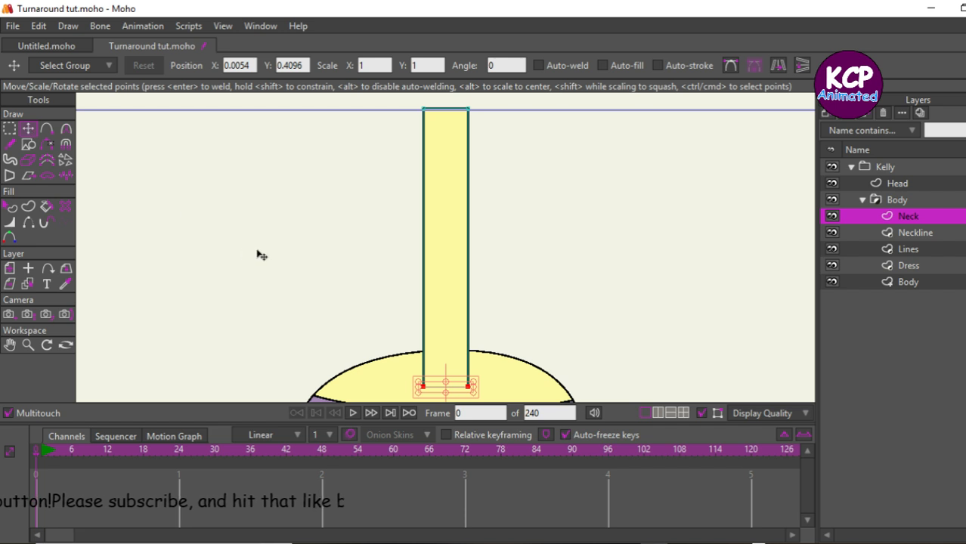
drag(257, 252, 268, 221)
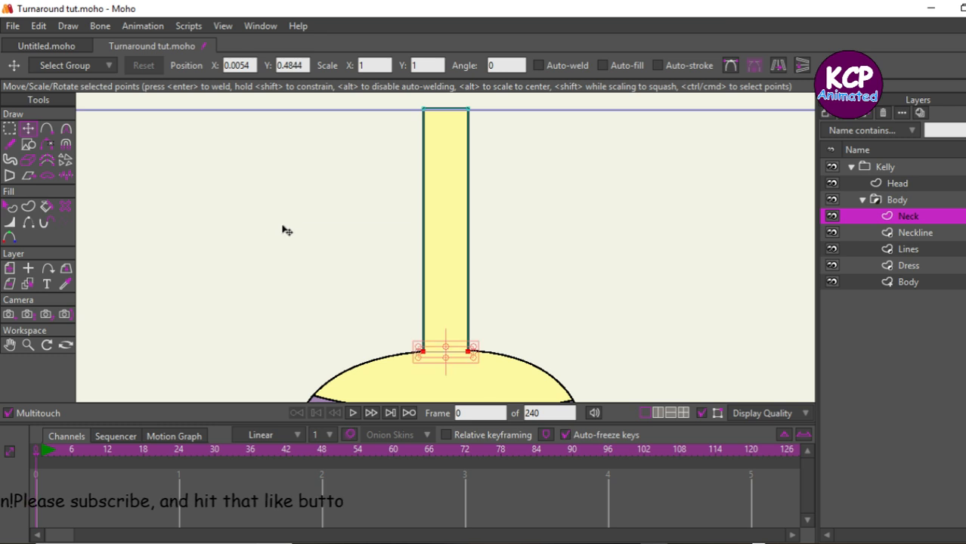
key(ctrl+r)
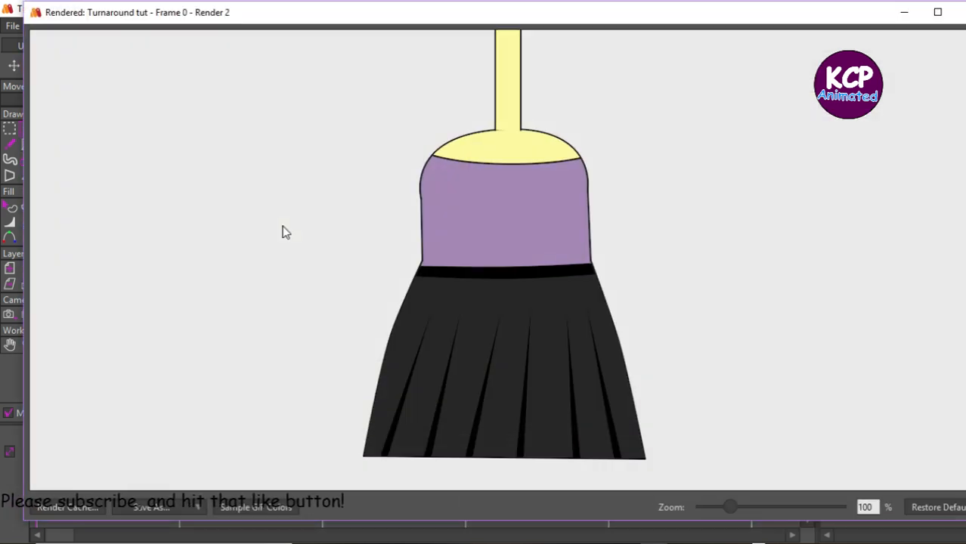
click(960, 12)
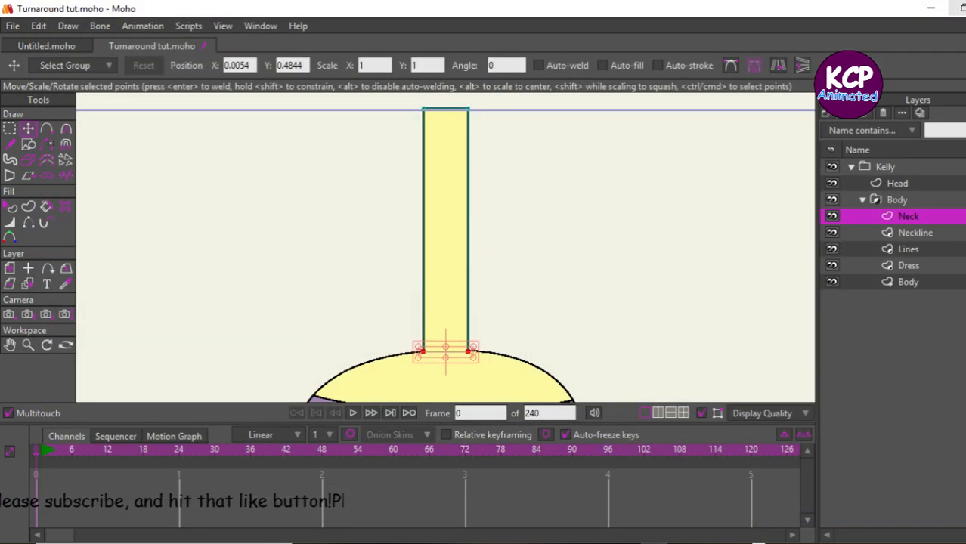
Draw a large, nearly circular pale yellow ellipse over the neck on the Head layer
click(891, 184)
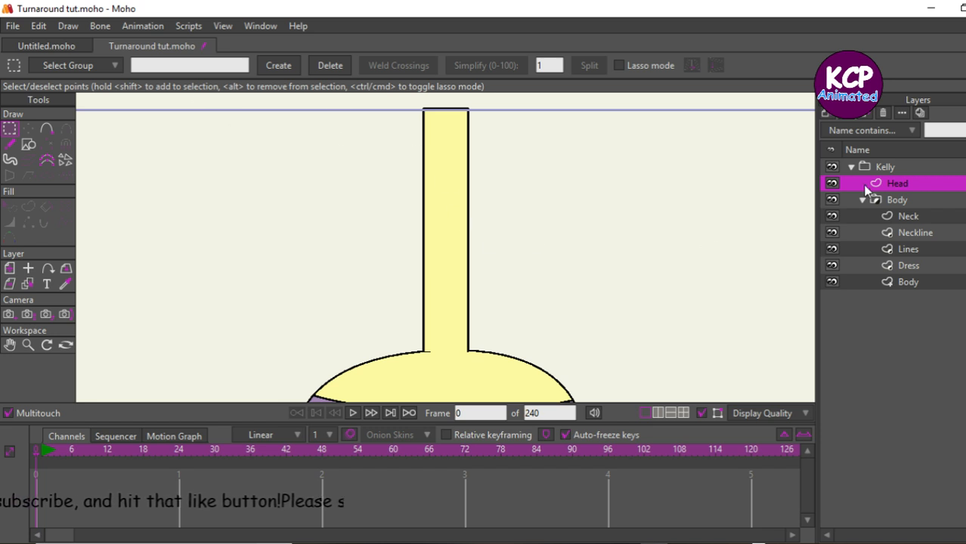
click(29, 145)
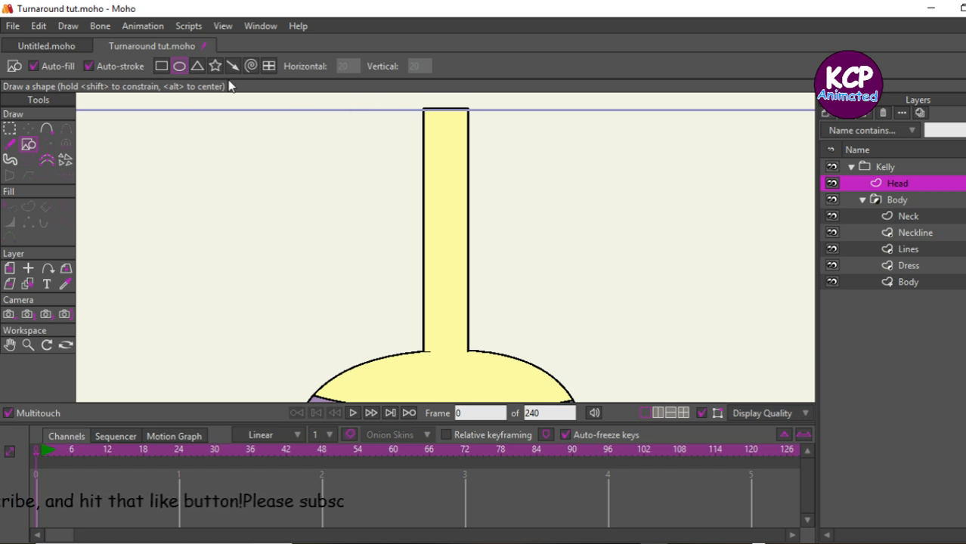
mouse_move(328, 98)
mouse_down()
mouse_move(579, 228)
mouse_move(643, 368)
mouse_move(621, 377)
mouse_up()
Centre the head above the neck at about X 0.0054, Y 0.8031, narrow it into an oval and preview the render
click(27, 129)
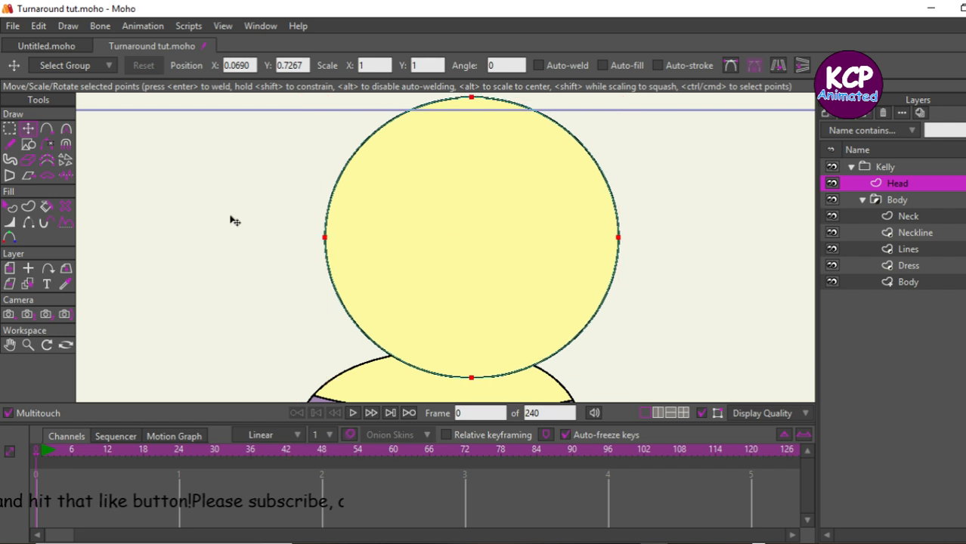
drag(231, 217, 200, 188)
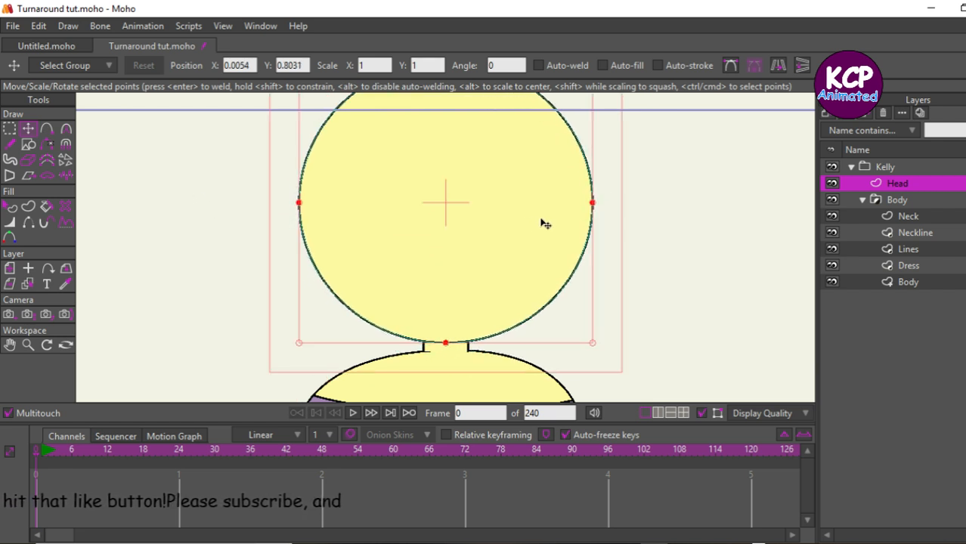
drag(593, 204, 579, 205)
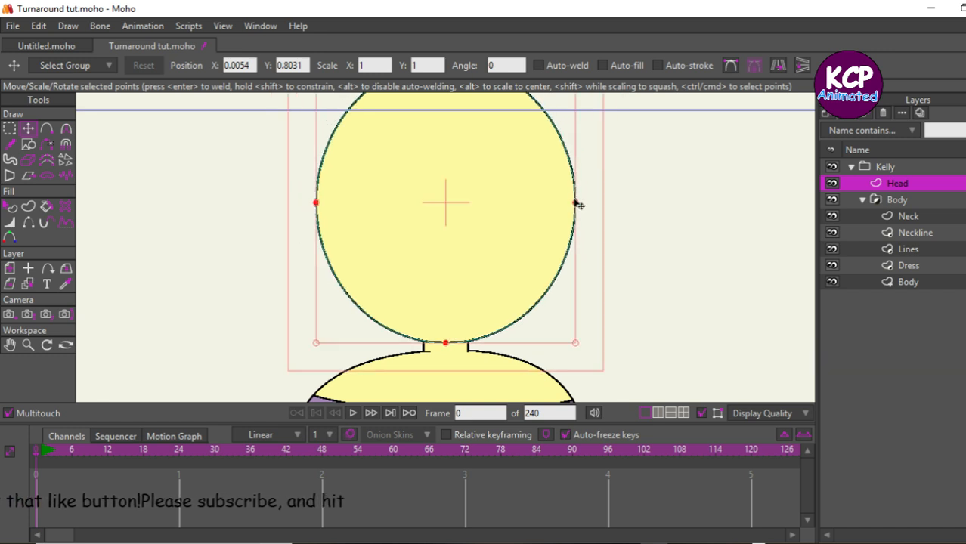
key(ctrl+r)
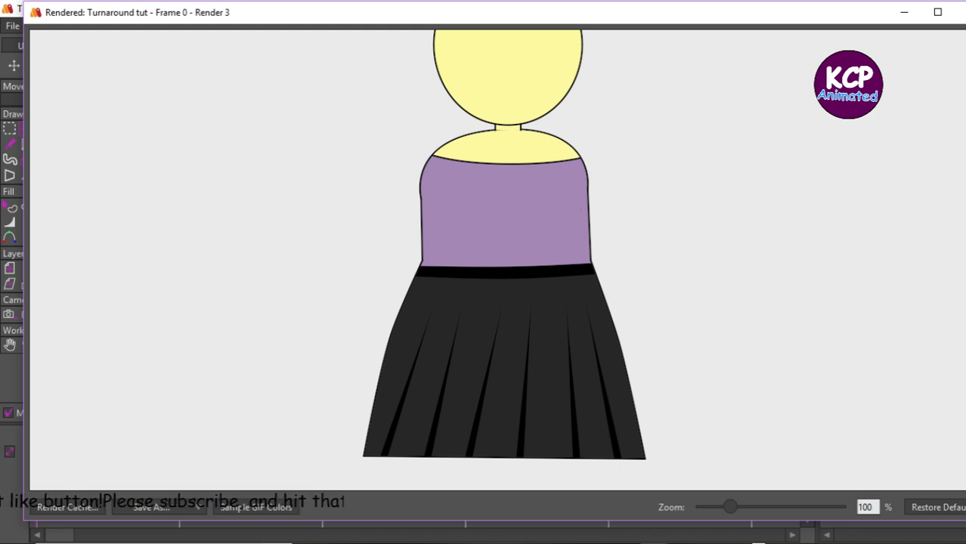
click(958, 11)
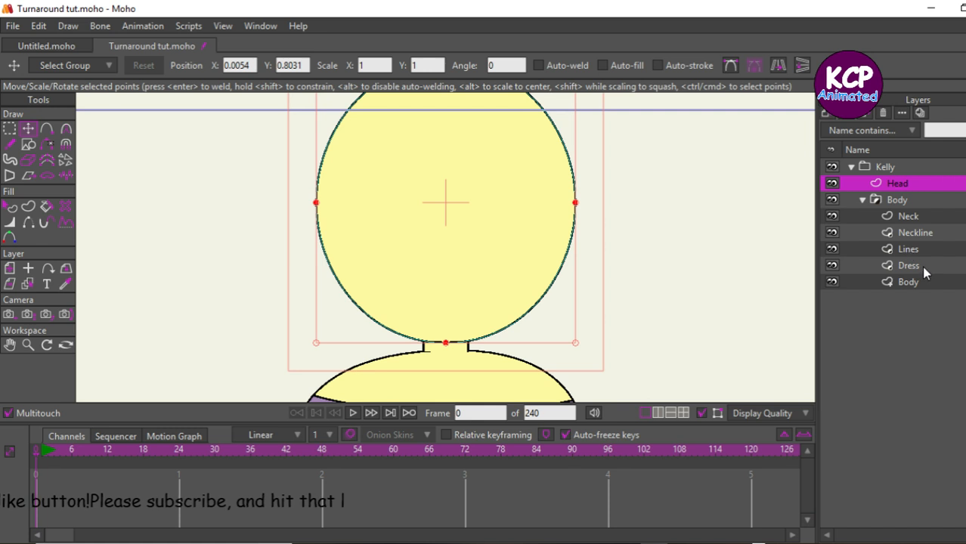
Select all points of the Body layer's shape and scale it narrower and slightly shorter about its centre
click(903, 266)
click(910, 282)
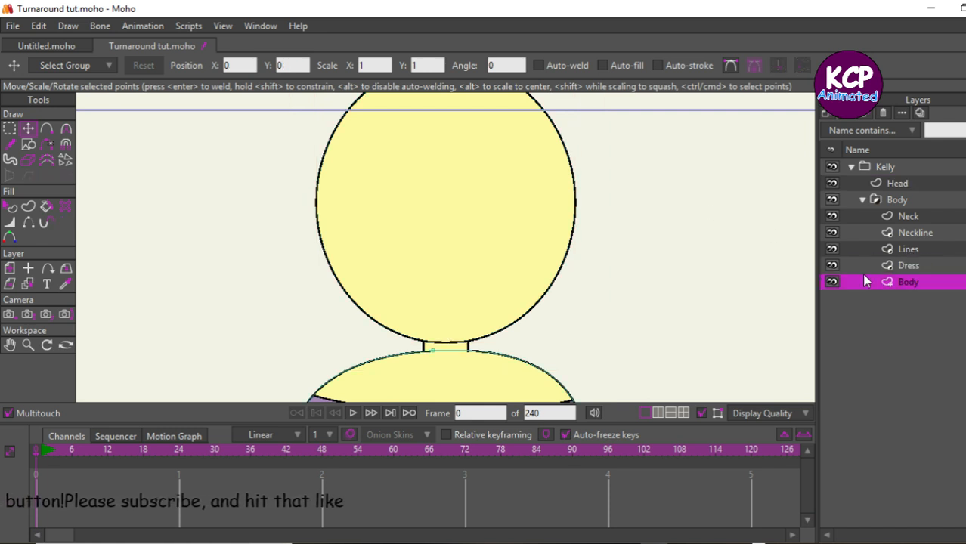
key(shift+Escape)
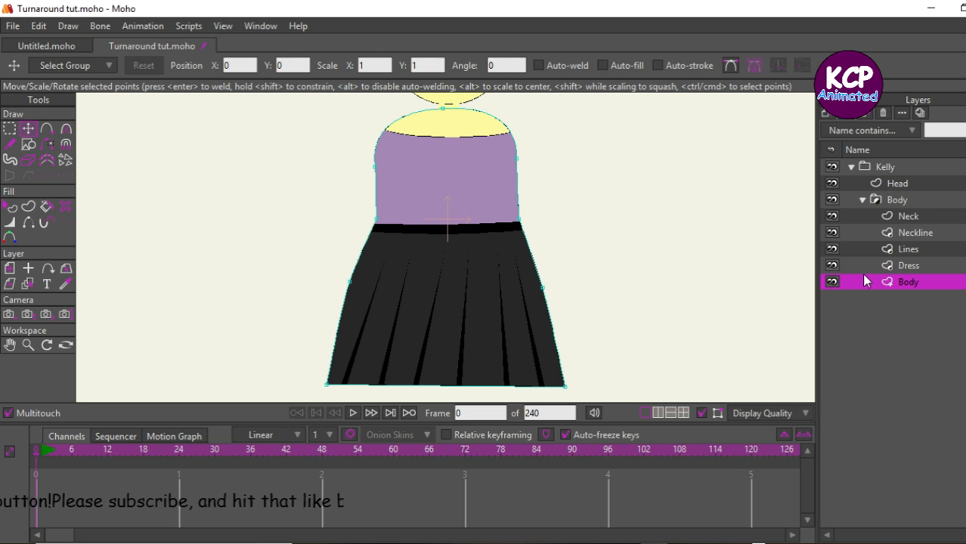
key(ctrl+w)
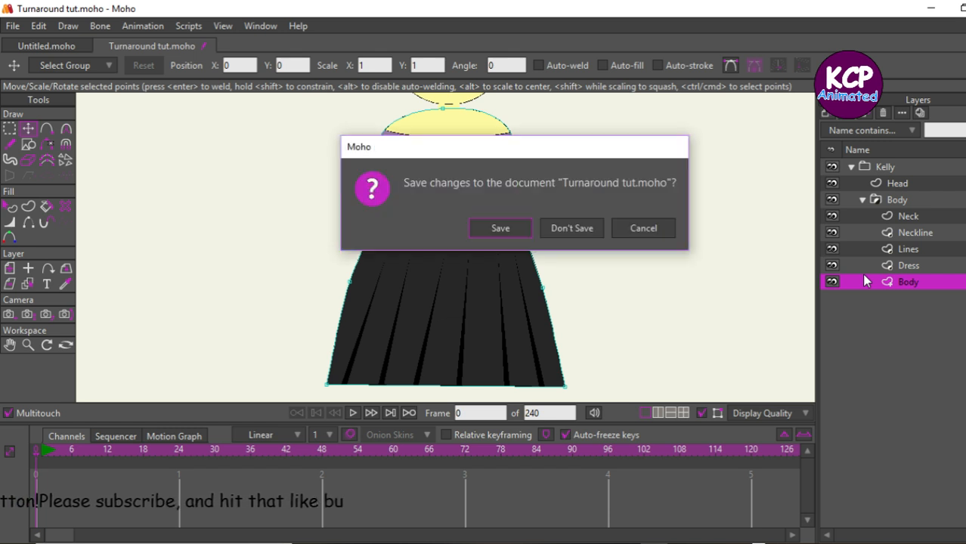
click(643, 229)
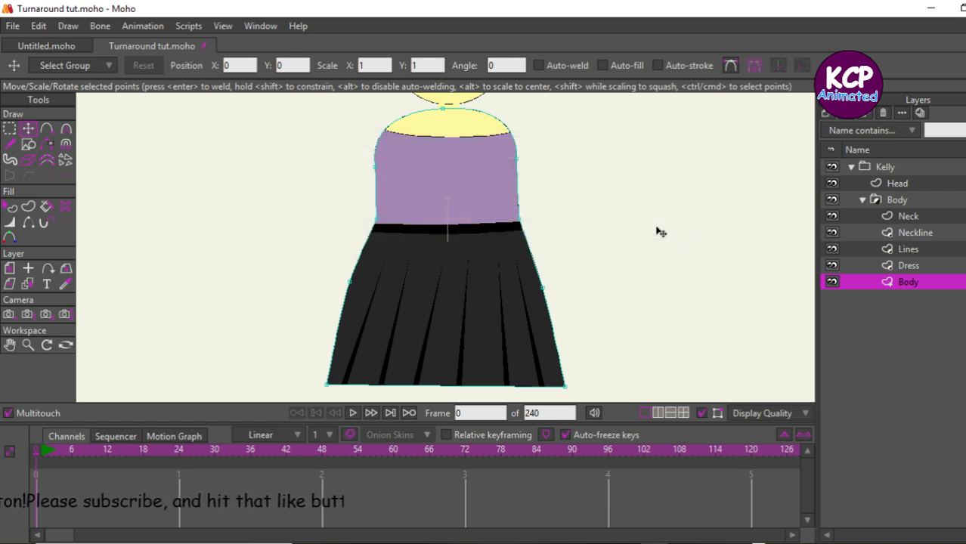
key(ctrl+a)
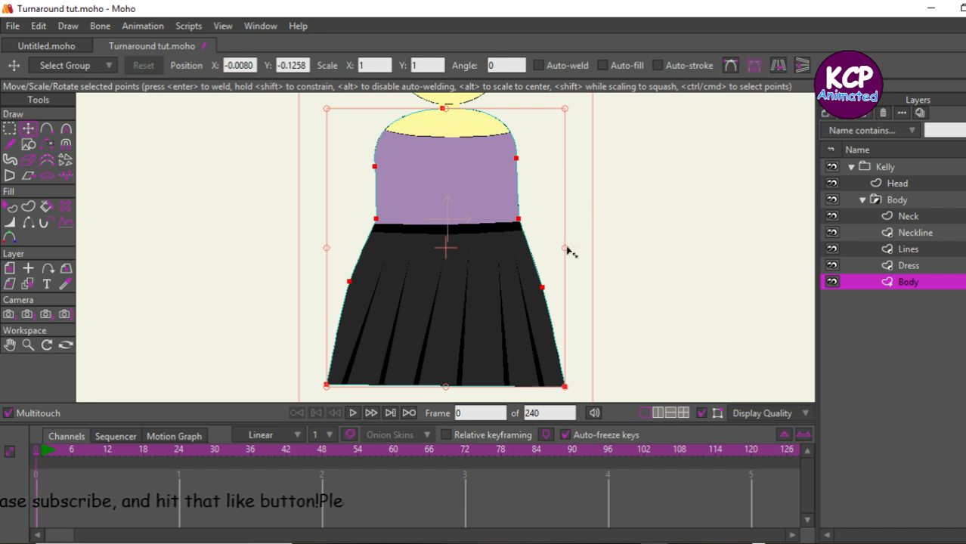
drag(570, 253, 530, 258)
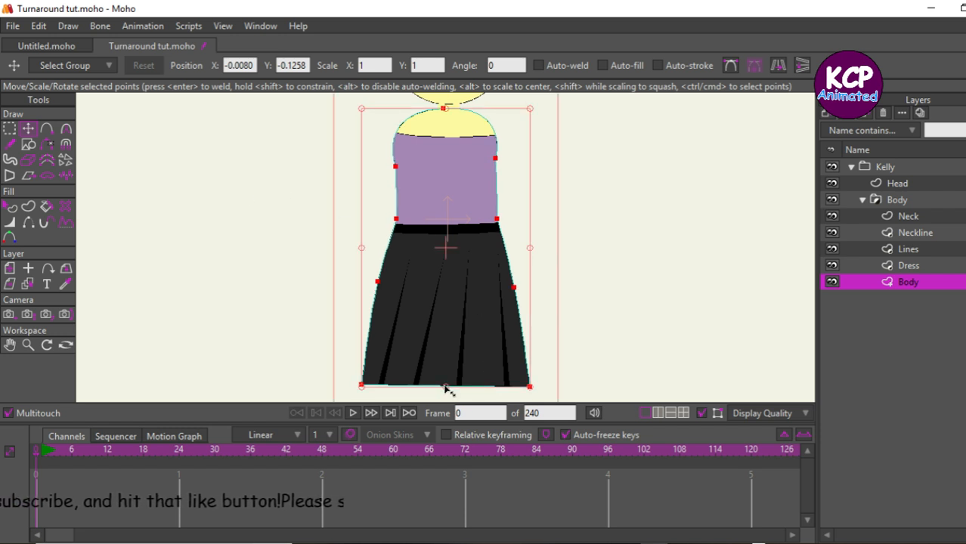
drag(447, 388, 442, 371)
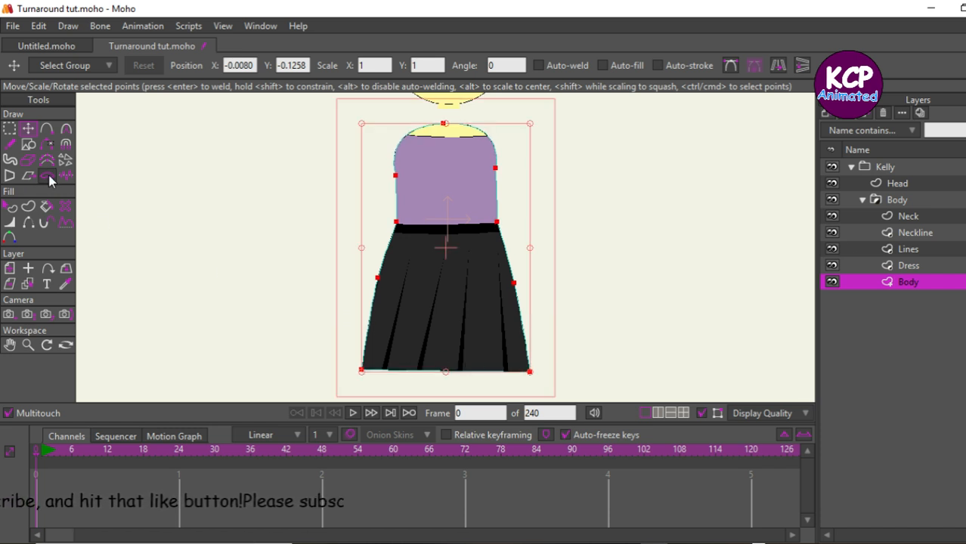
Raise the whole Body shape to about X 0.0018, Y -0.0306, up to the head, and preview the rendered frame
drag(275, 271, 286, 255)
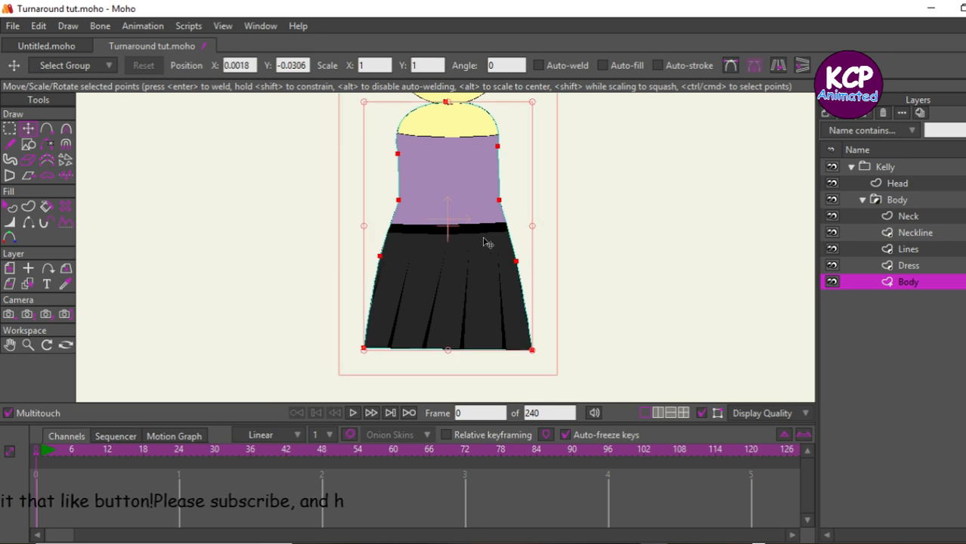
key(ctrl+r)
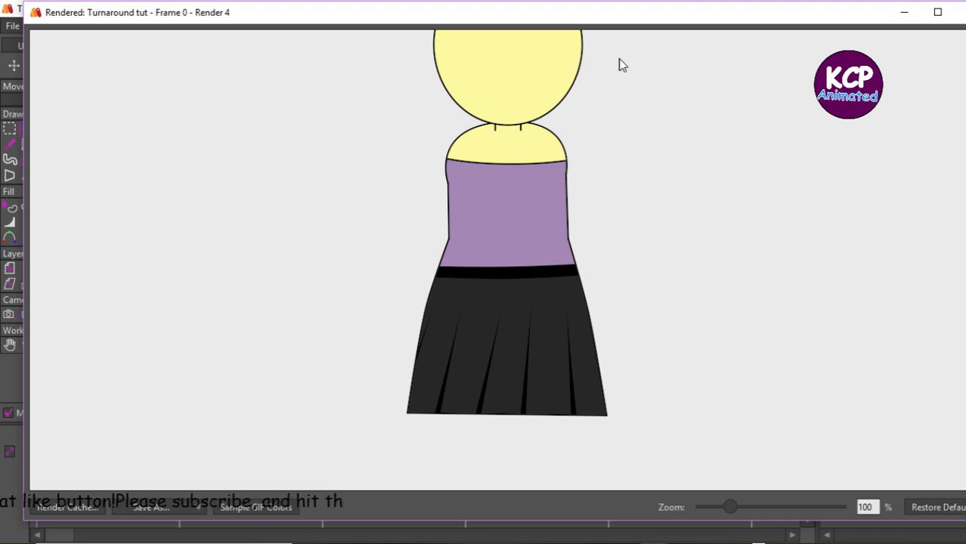
click(958, 12)
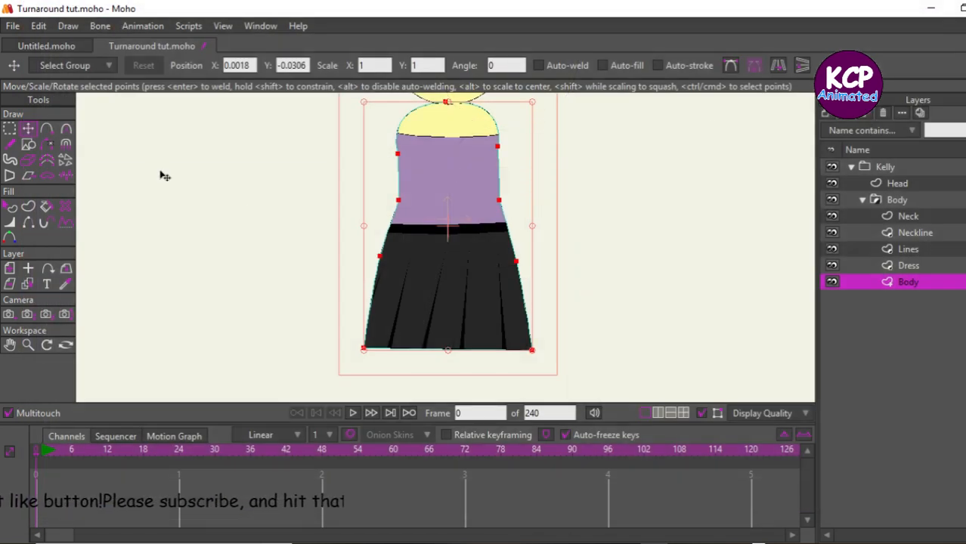
Select the four side points of the Body shape's torso and scale them slightly narrower about their centre
click(9, 129)
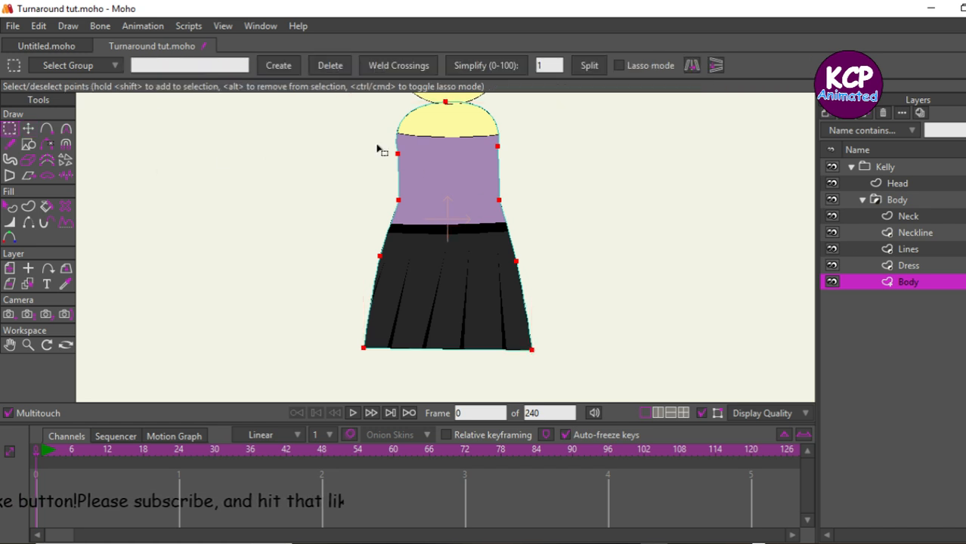
drag(373, 151, 501, 189)
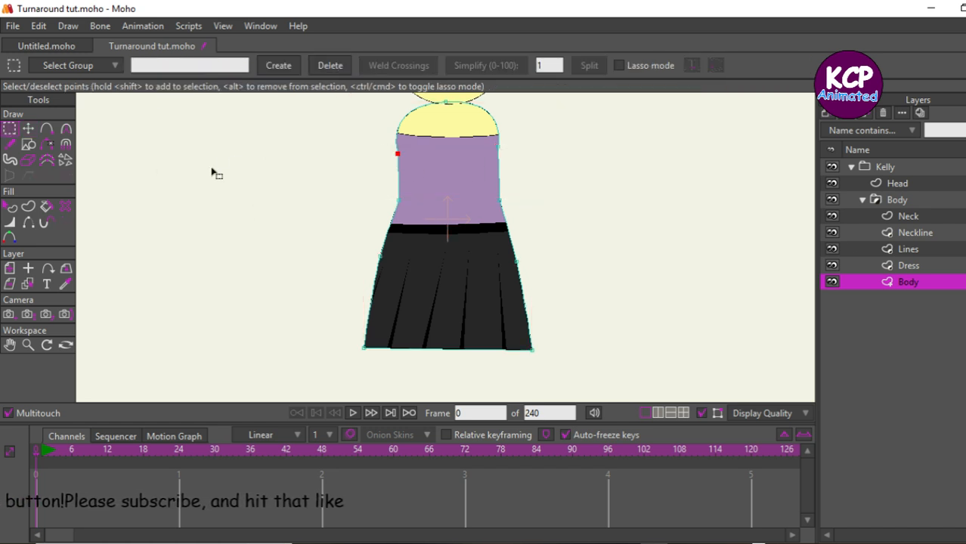
drag(375, 149, 512, 220)
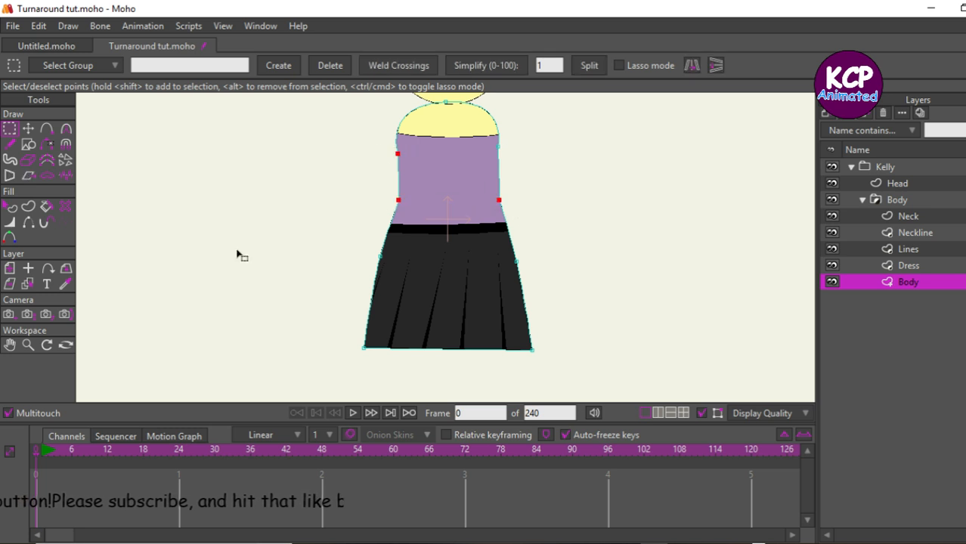
drag(386, 152, 511, 204)
shift+click(497, 147)
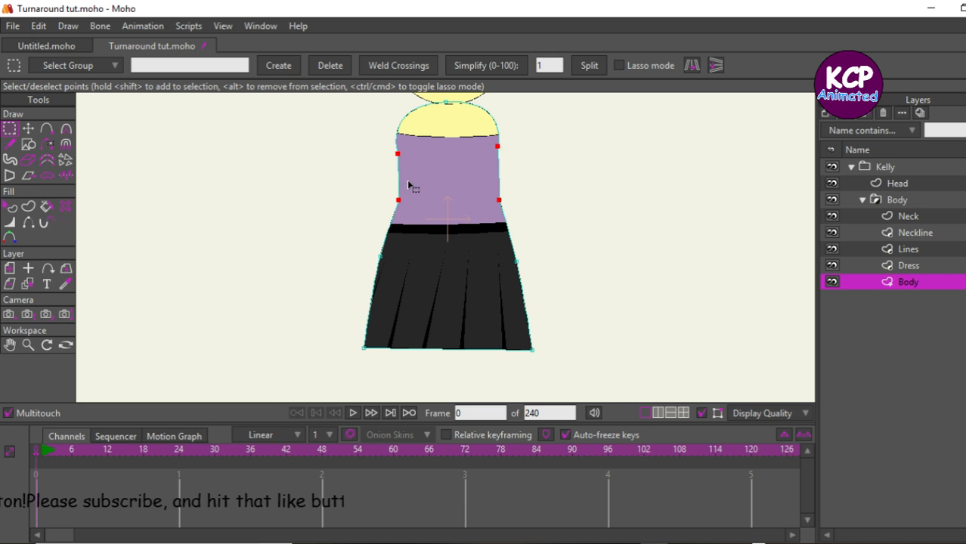
click(28, 130)
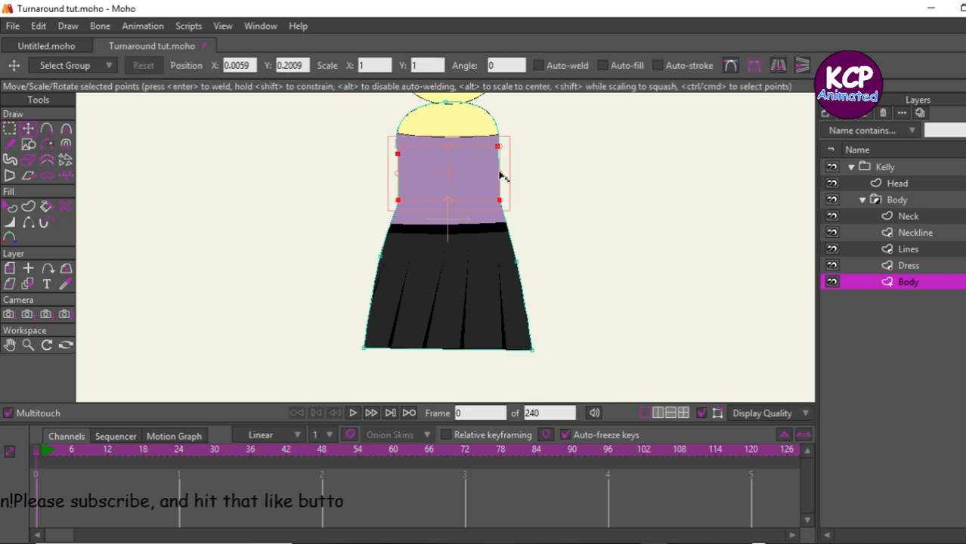
drag(504, 179, 497, 179)
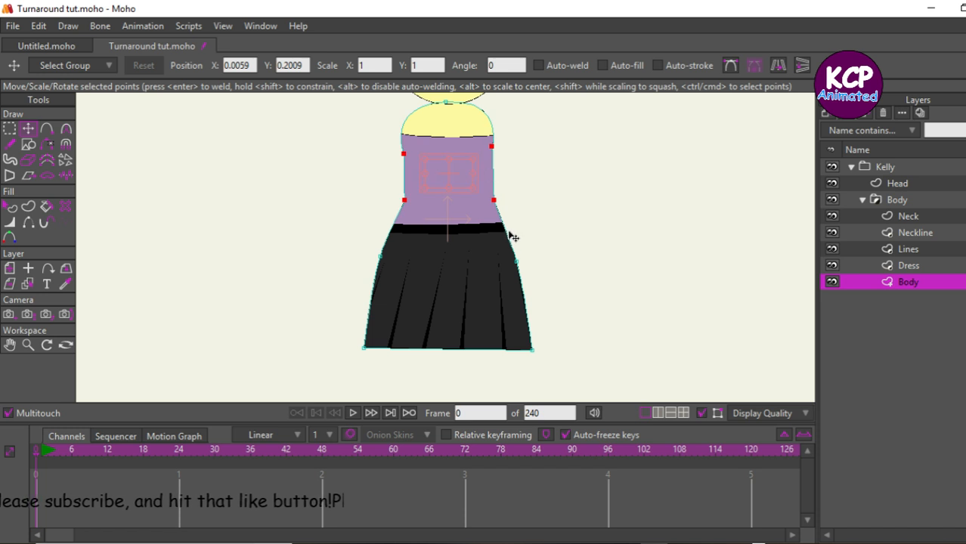
Split the torso's side segments and pull both new midpoints outward, placing the left one at about X -0.2107, Y 0.1777
click(10, 130)
click(588, 66)
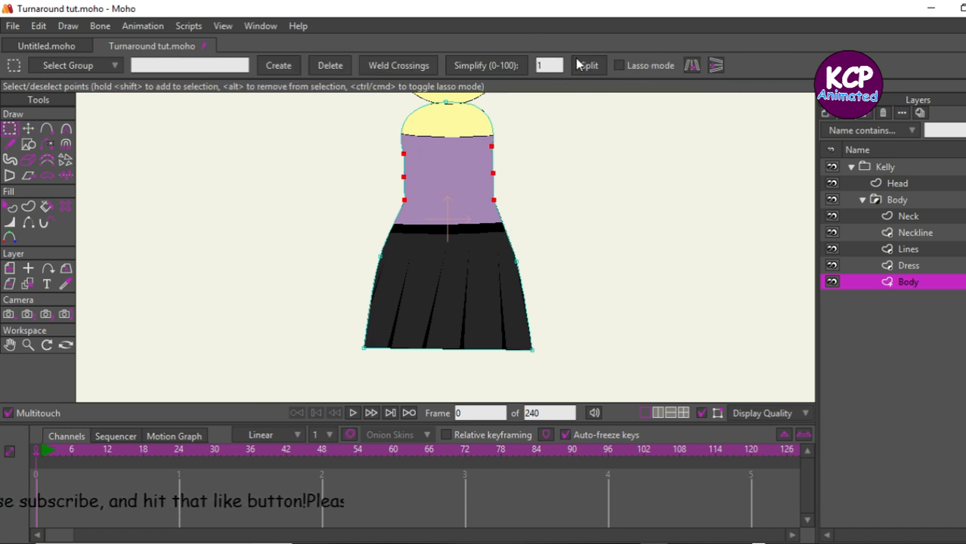
click(227, 106)
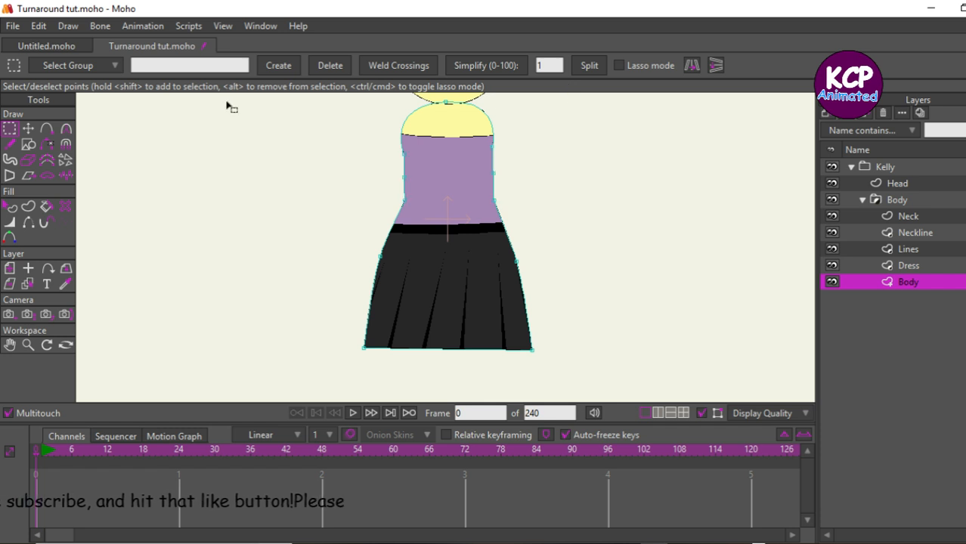
click(30, 128)
drag(494, 173, 499, 176)
drag(406, 180, 398, 178)
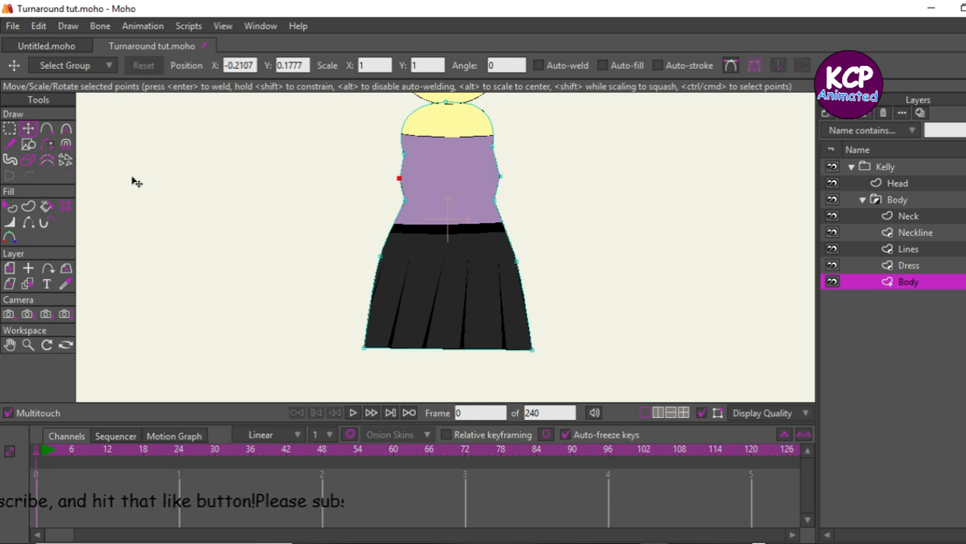
Smooth the outward-pulled point on each side of the torso to a curvature of 0.30
click(64, 128)
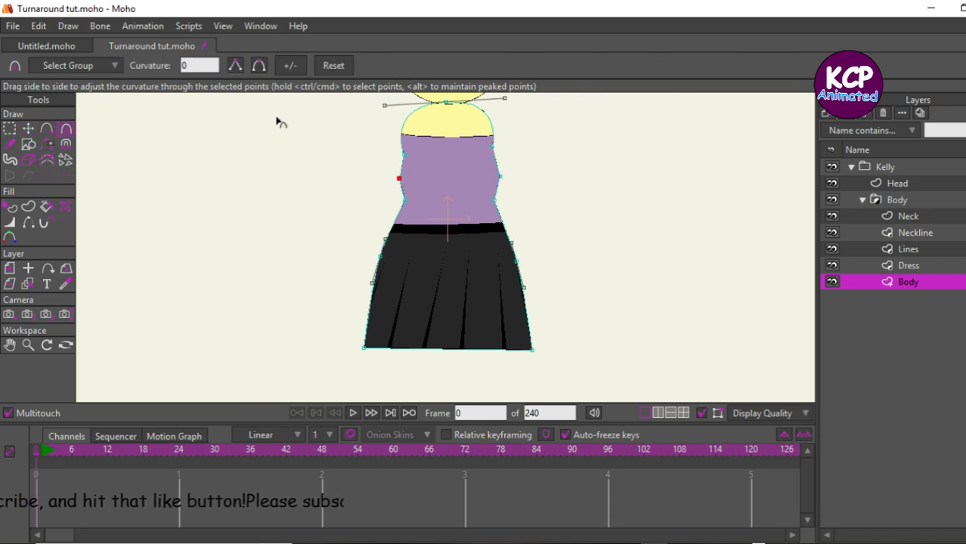
click(259, 66)
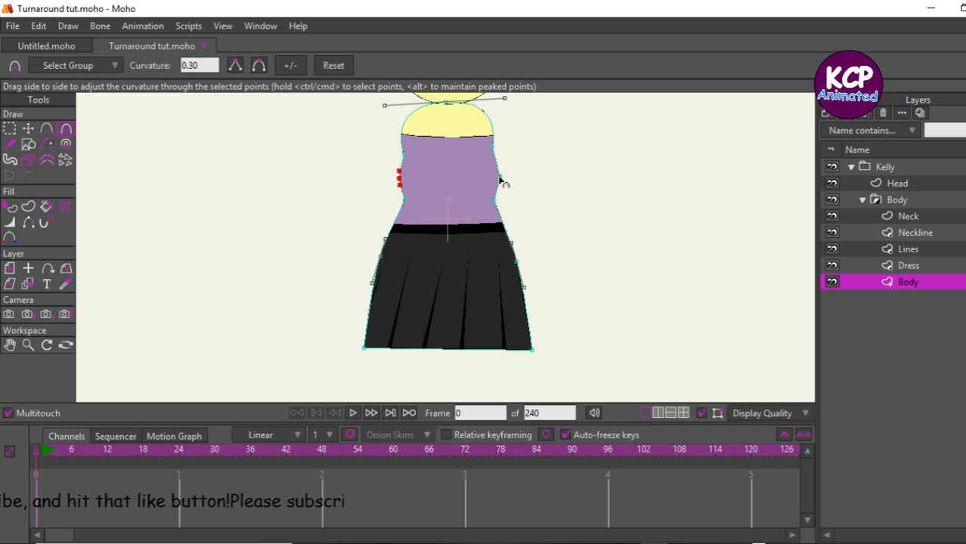
click(234, 67)
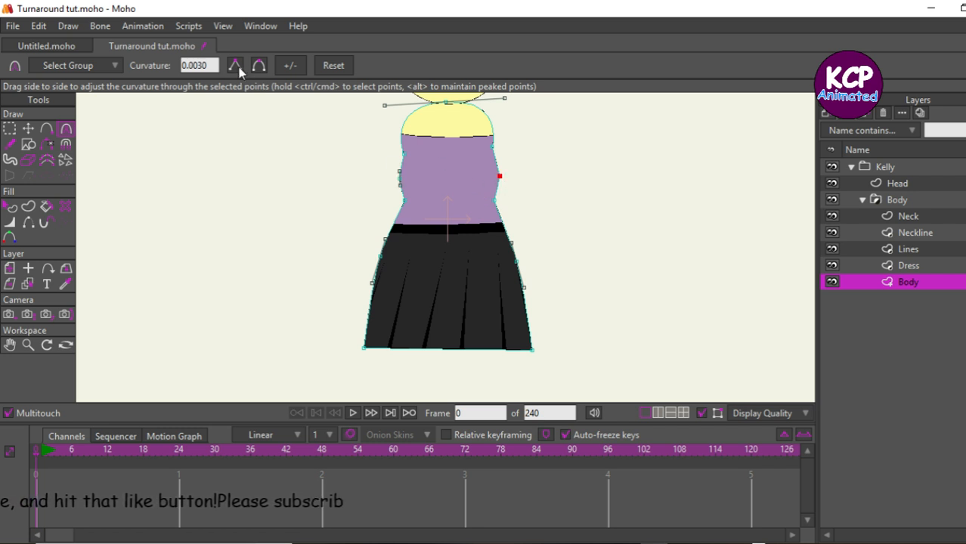
click(259, 67)
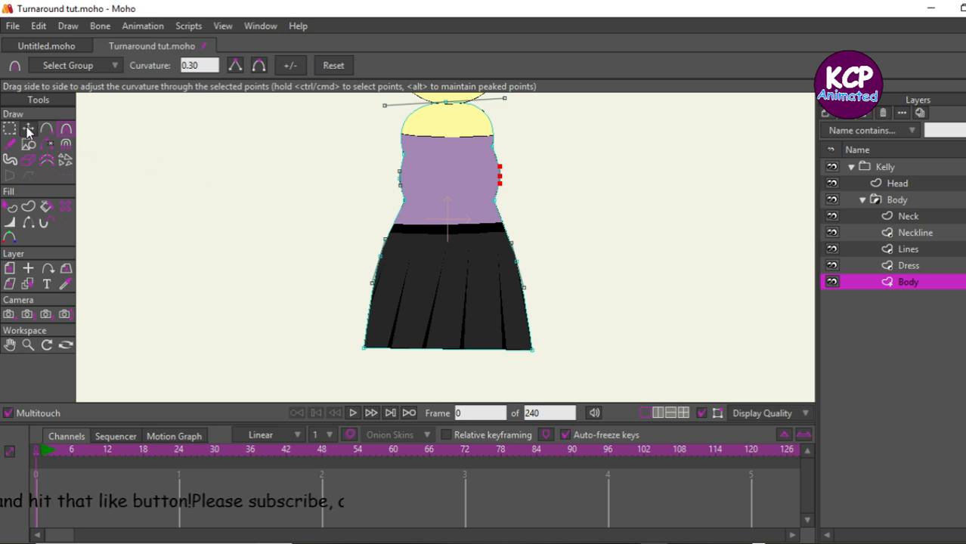
Select the two waist points above the waistband and scale them closer together to form a narrow waist
key(g)
drag(358, 205, 521, 248)
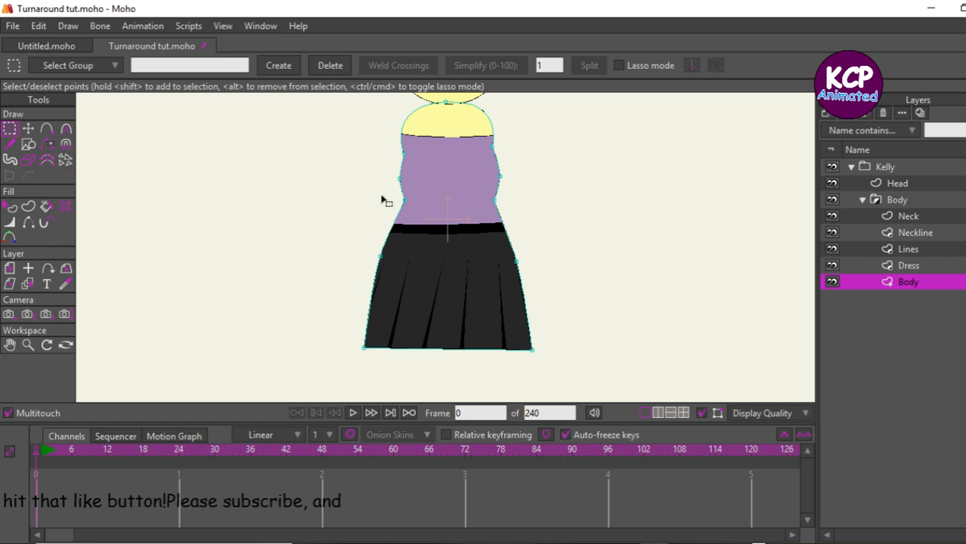
drag(382, 198, 516, 236)
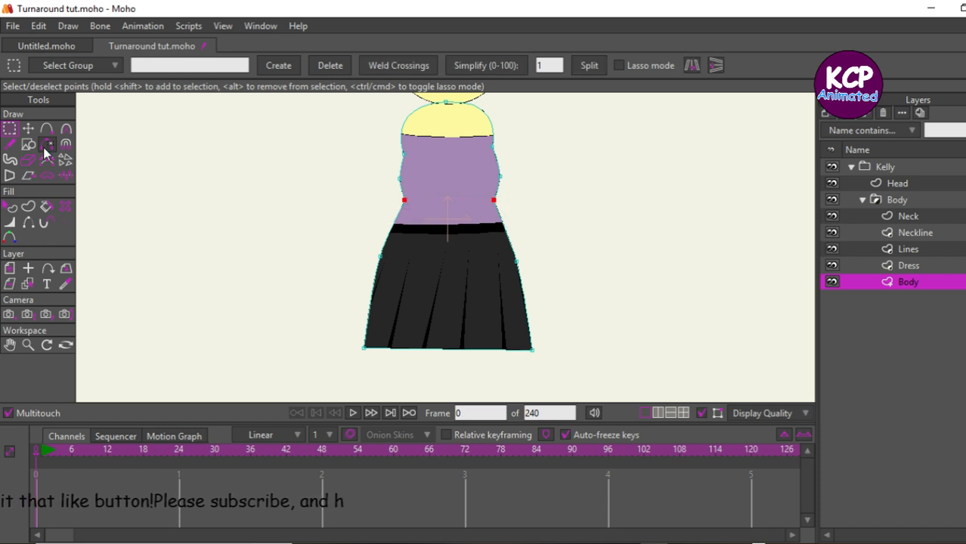
click(26, 130)
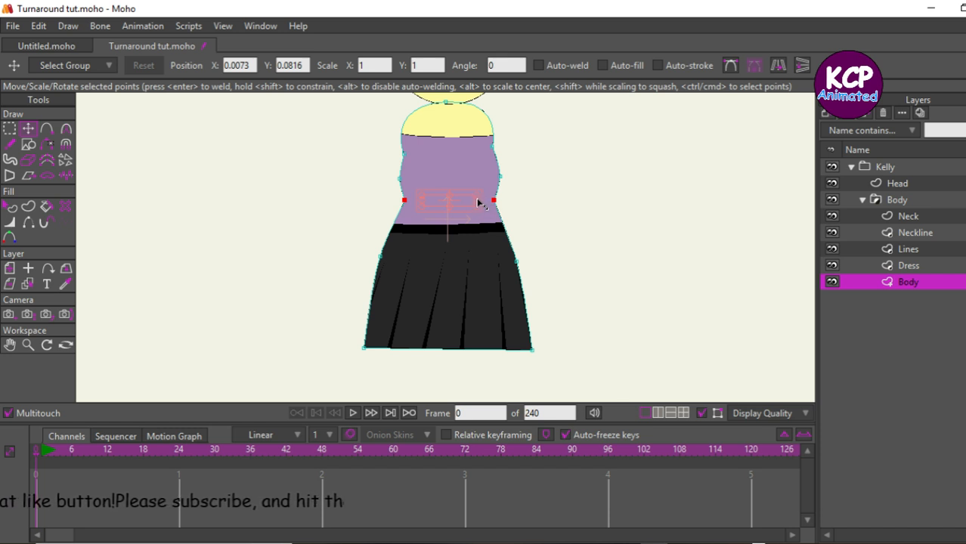
drag(478, 203, 472, 205)
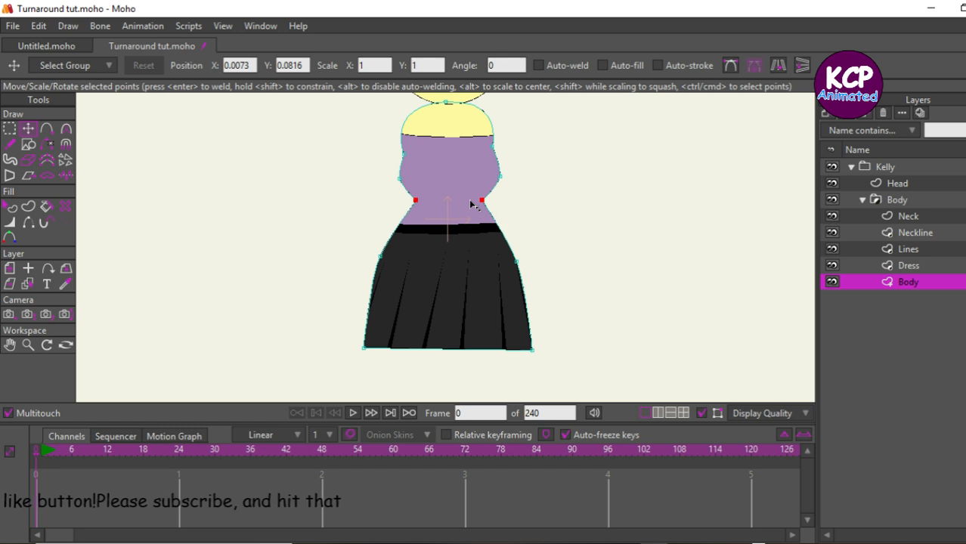
click(415, 189)
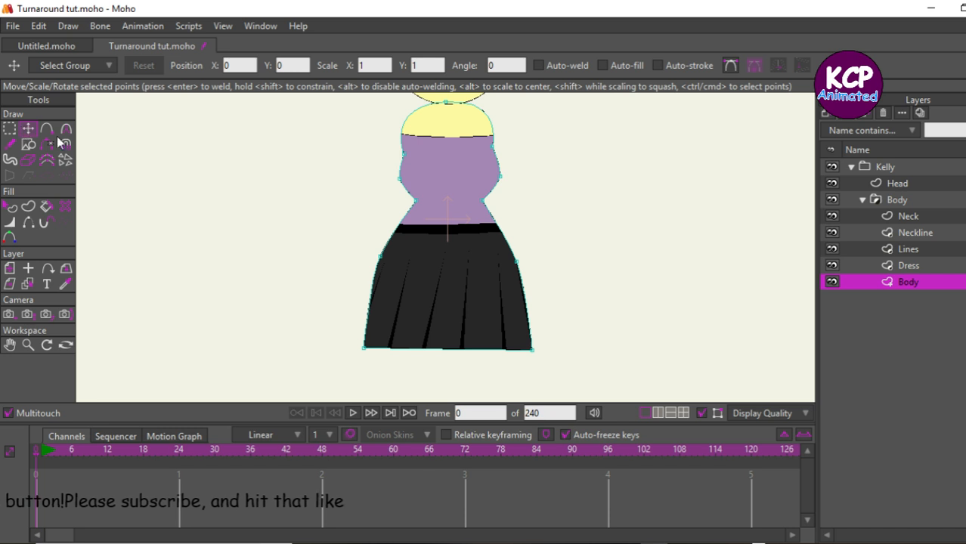
Move the armpit and bust points on both torso sides slightly inward, with the right bust point at about X 0.2006, Y 0.1845
click(494, 178)
click(488, 146)
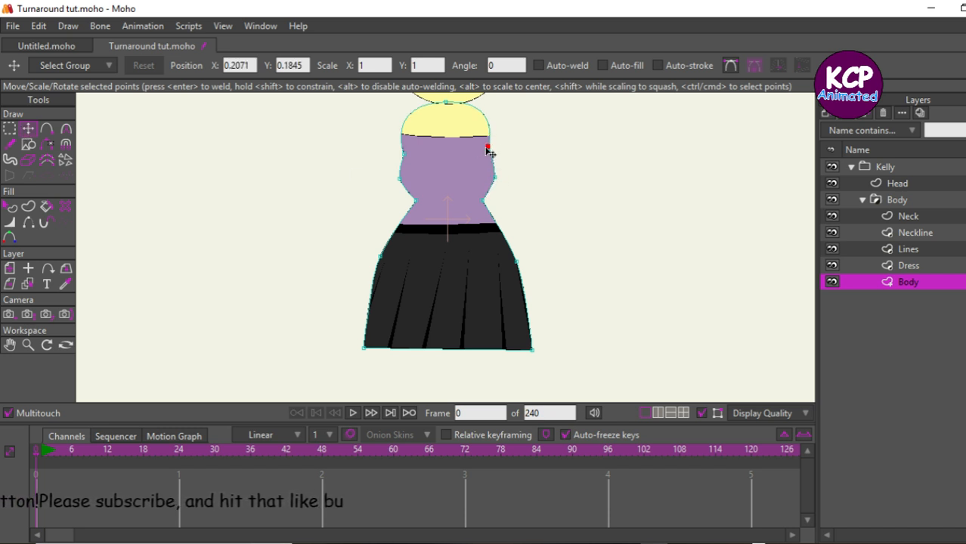
click(405, 155)
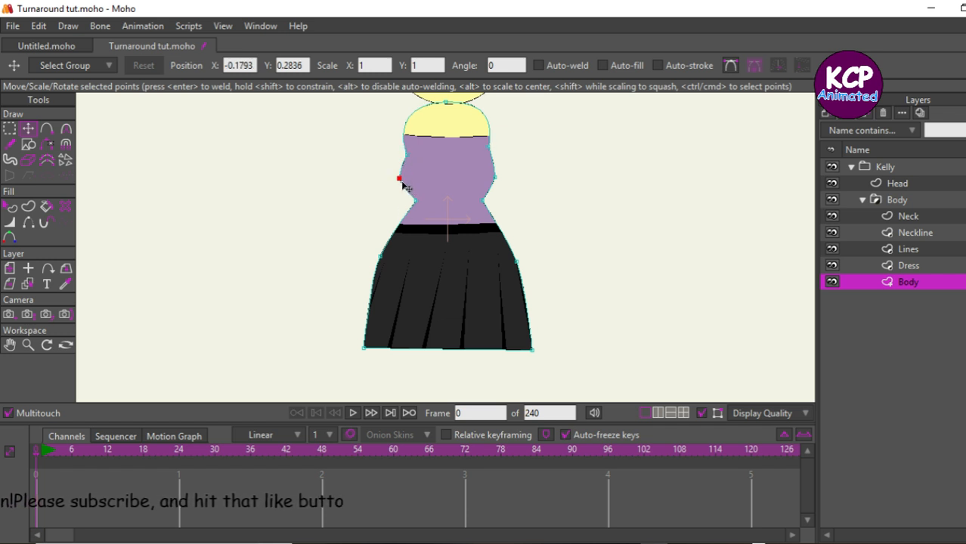
click(496, 179)
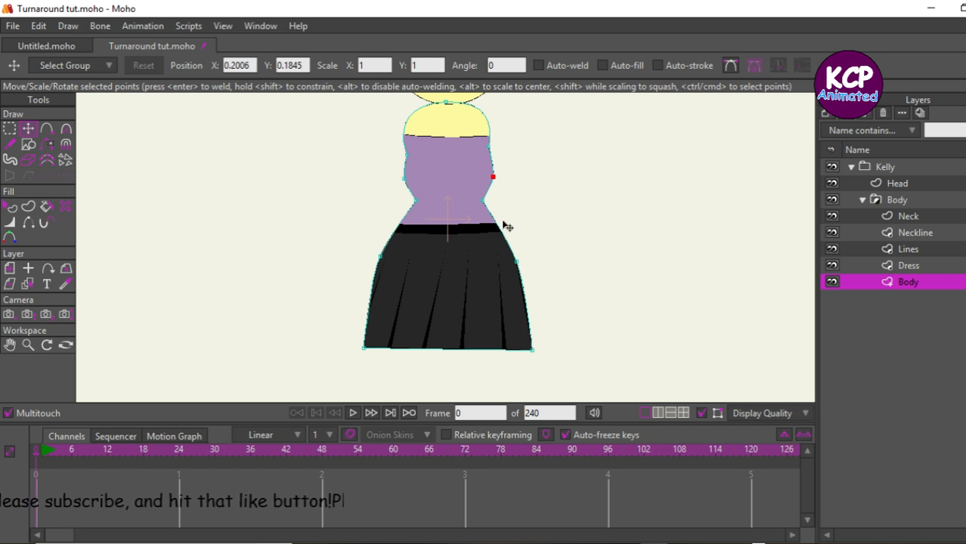
Add a point at each end of the waistband and one at the middle of the skirt hem, pulled down to curve it
click(47, 129)
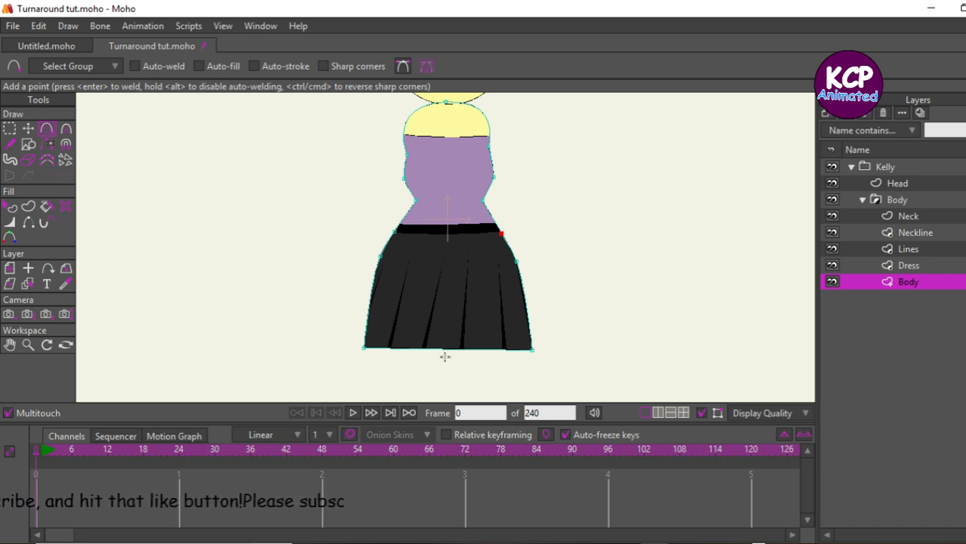
drag(449, 349, 449, 356)
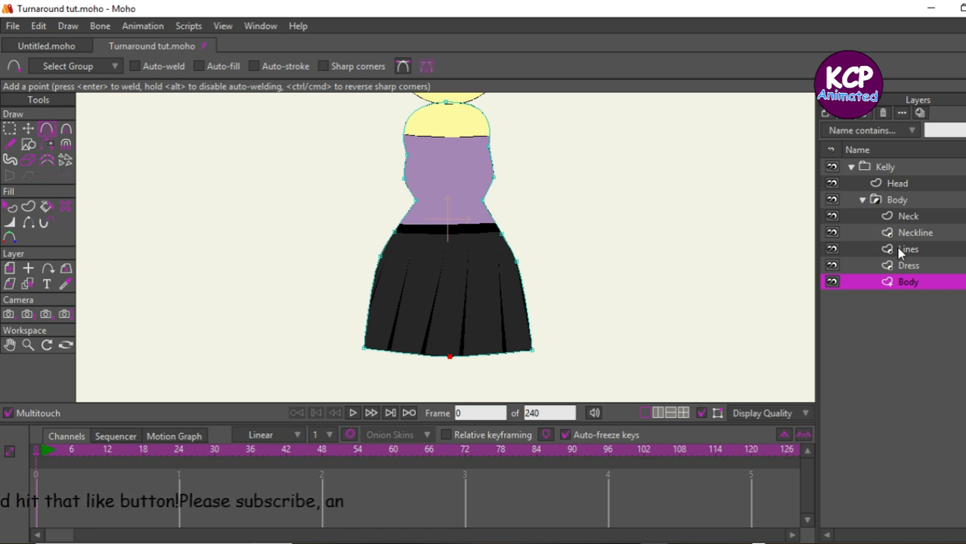
Split the Head layer's oval once to add a point between each pair of its points, and deselect them all
click(907, 189)
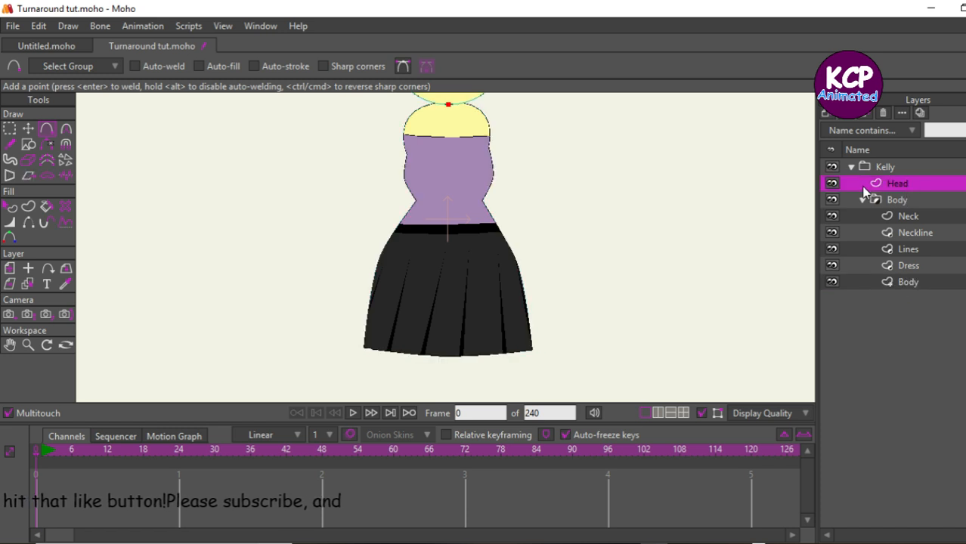
key(Home)
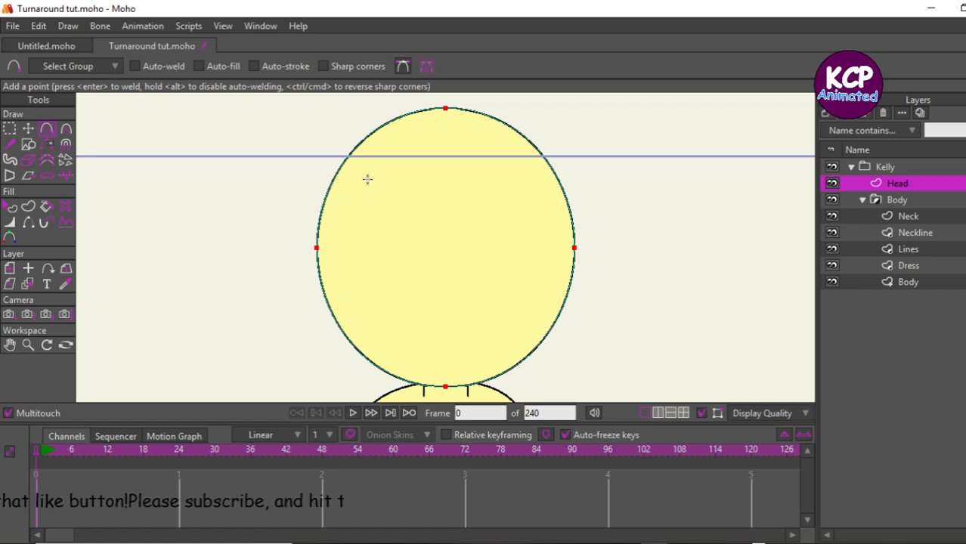
click(66, 129)
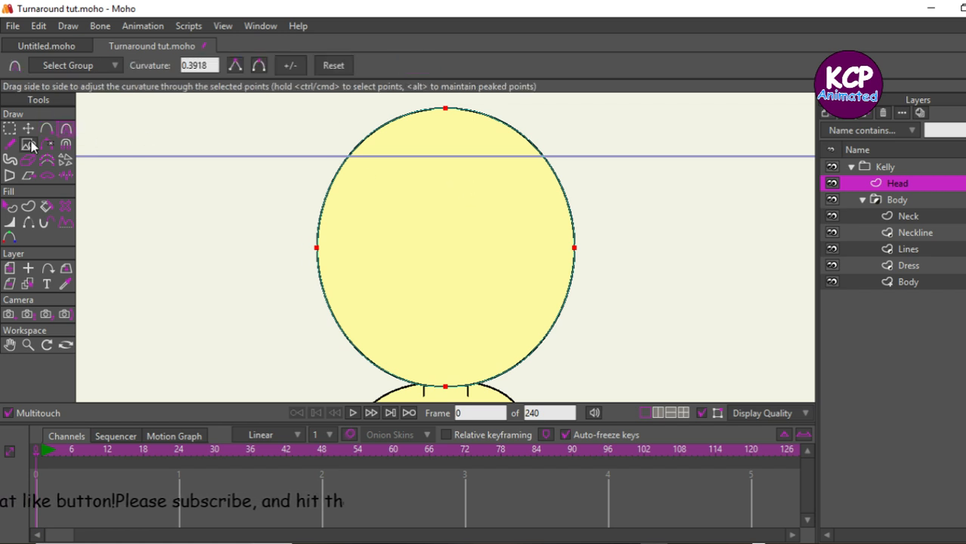
click(10, 130)
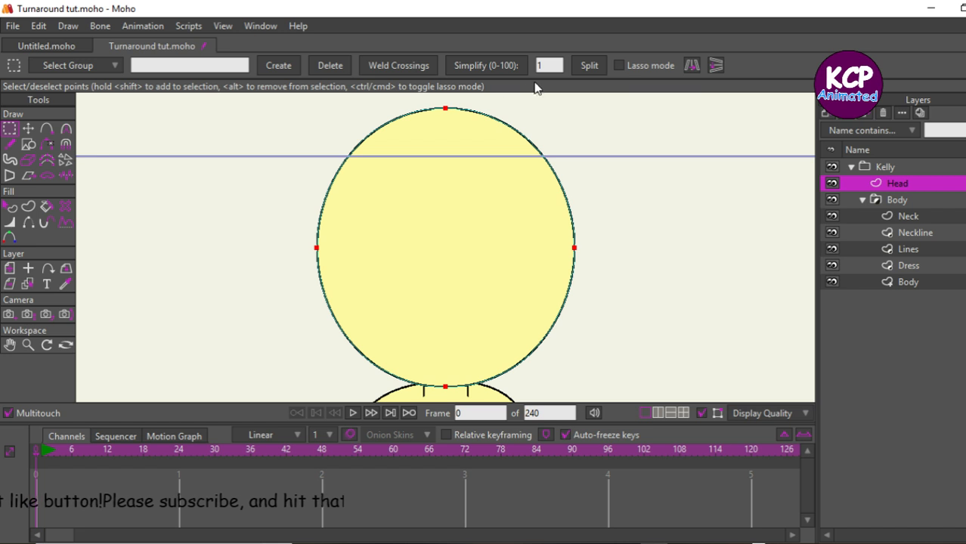
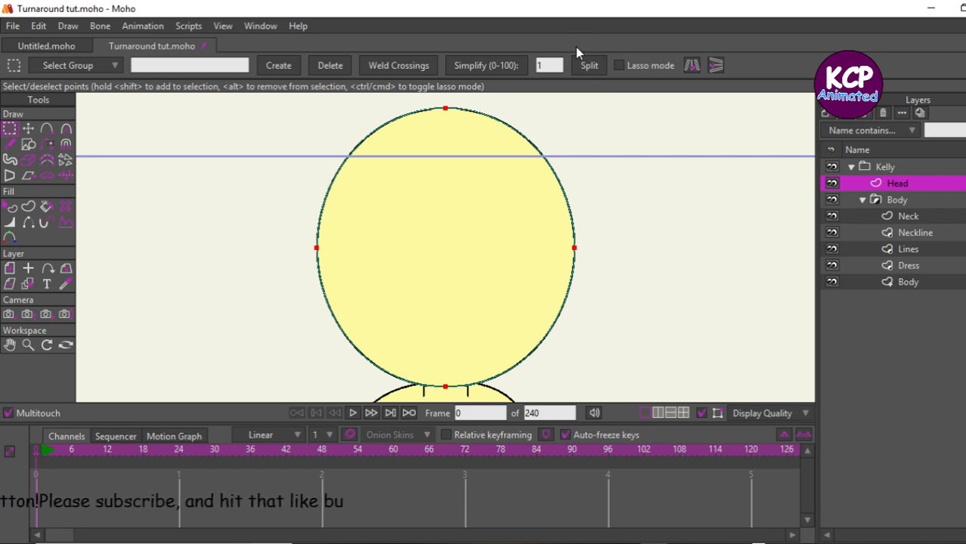
click(591, 67)
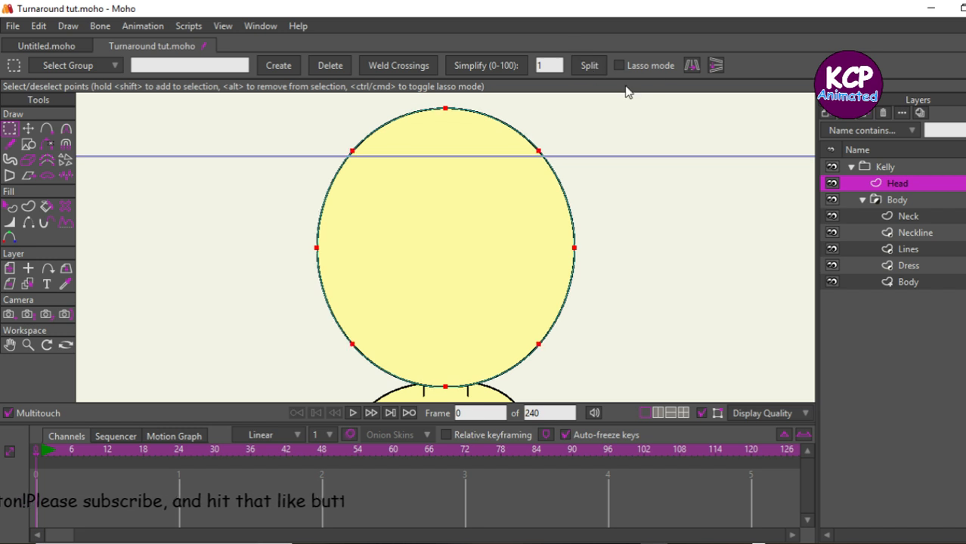
key(ctrl+d)
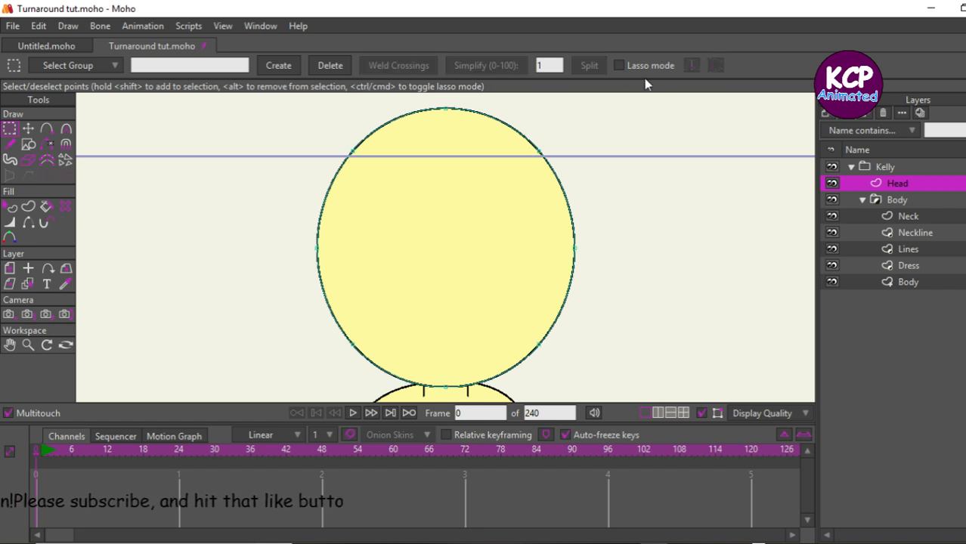
Move the head outline's two upper corner points slightly outward and raise its top point to about Y 1.1087
click(28, 128)
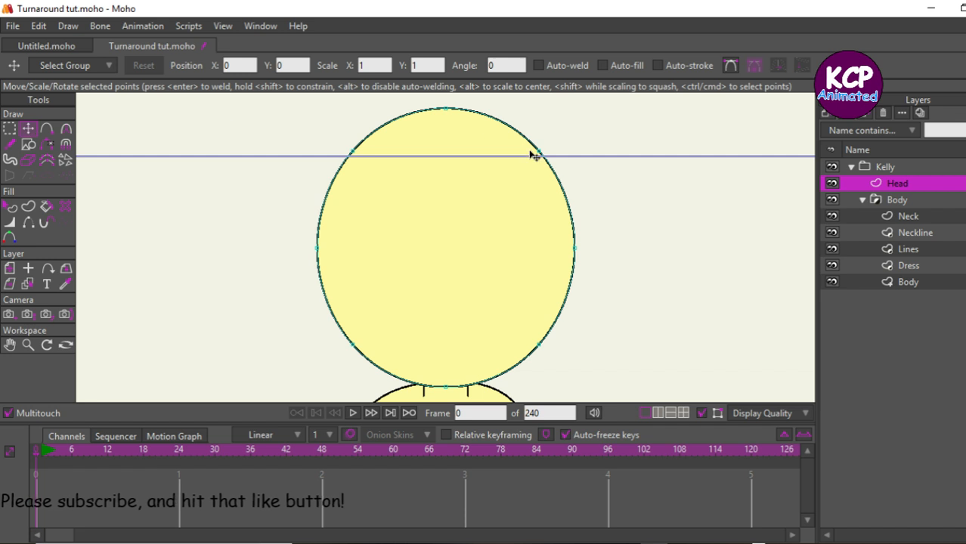
drag(538, 154, 552, 149)
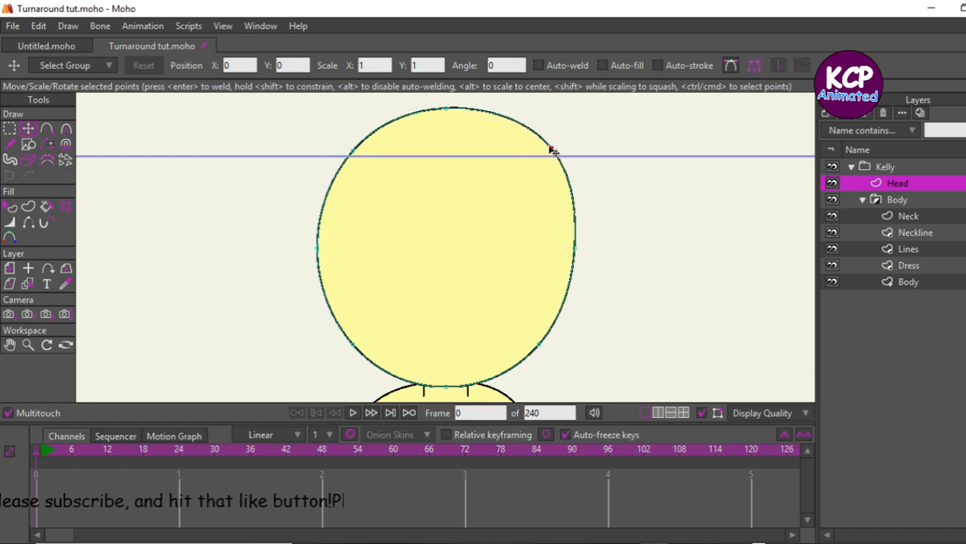
drag(352, 153, 342, 145)
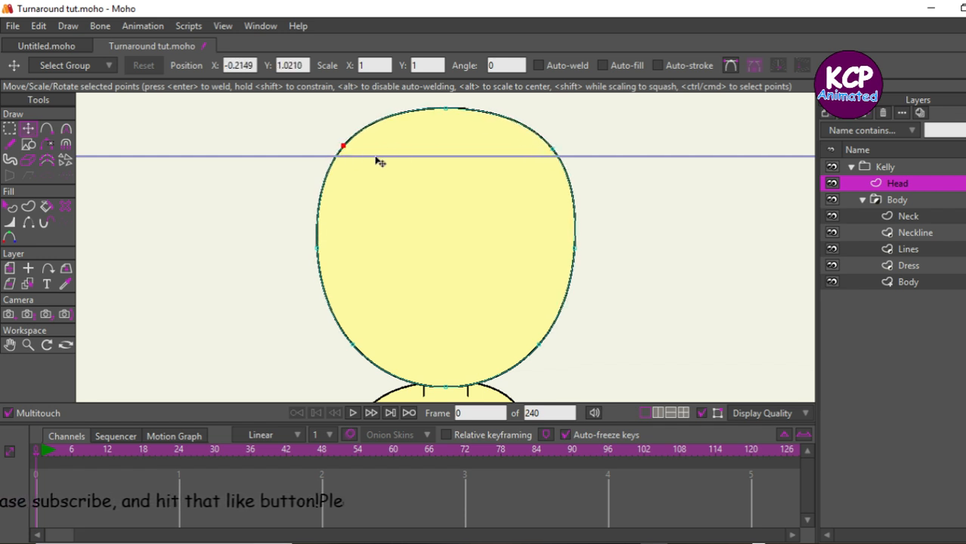
drag(450, 114, 448, 107)
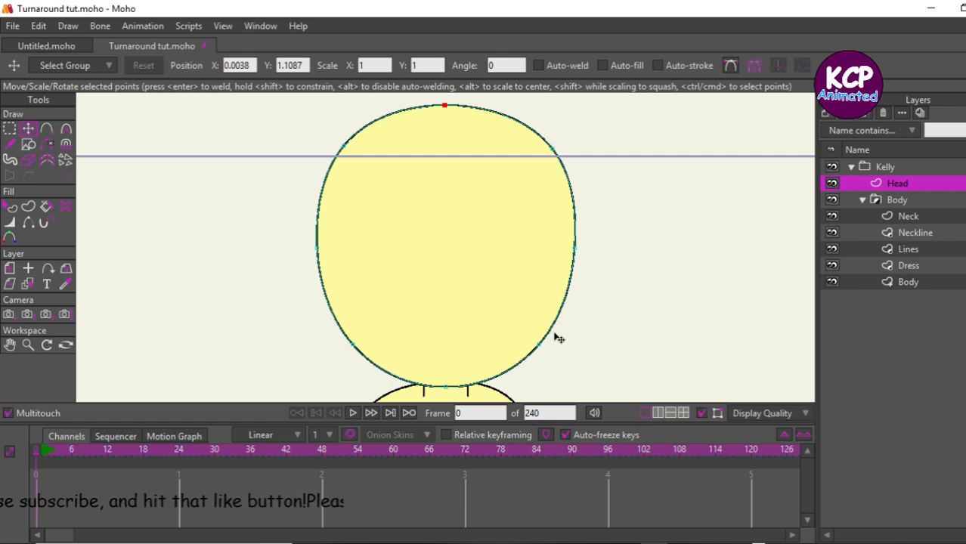
Move the head outline's two lower corner points slightly outward and its two side points slightly inward, the right one to about X 0.2725
drag(547, 344, 548, 345)
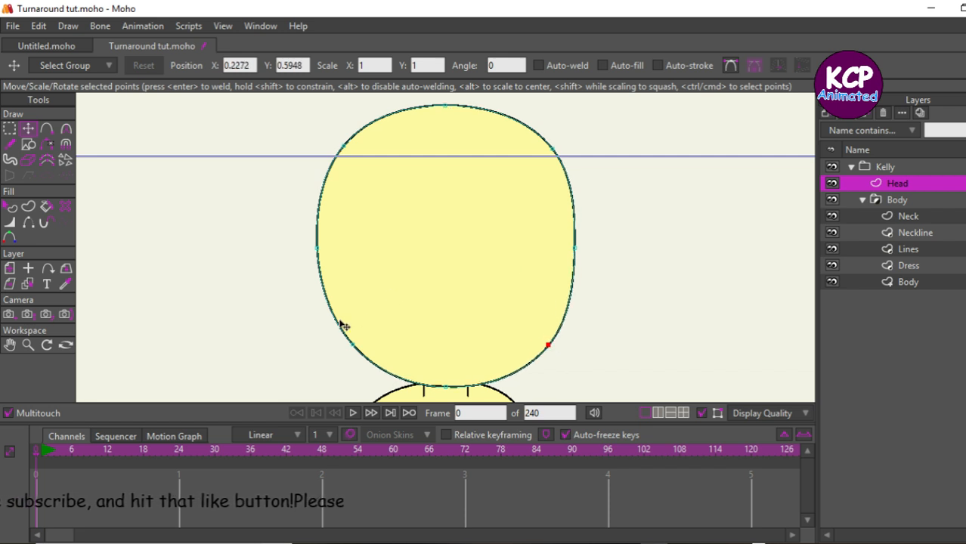
drag(350, 336, 343, 348)
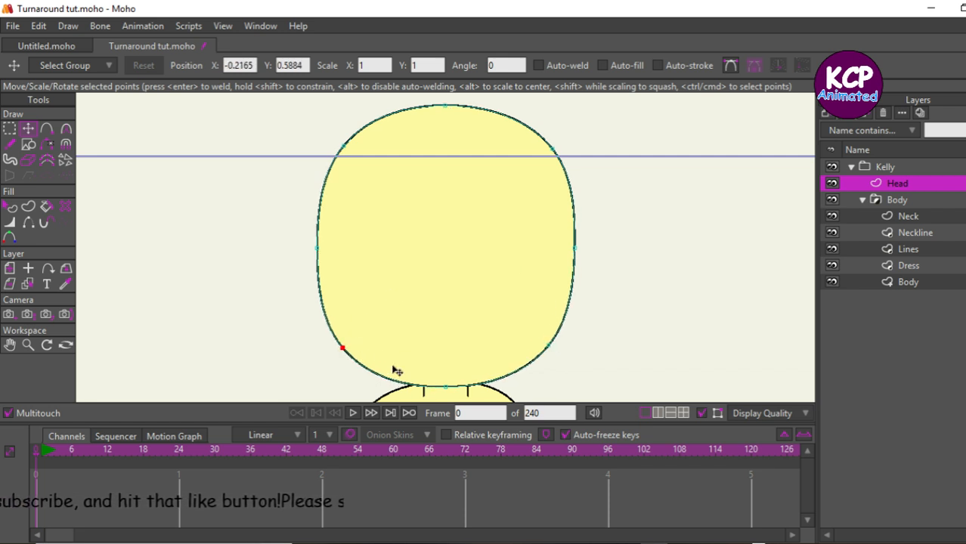
drag(317, 248, 320, 248)
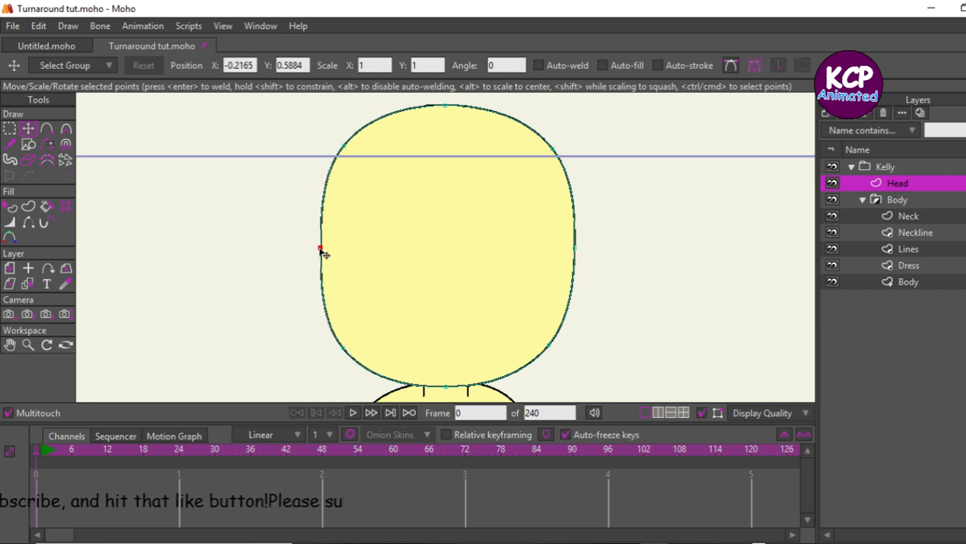
drag(574, 248, 569, 249)
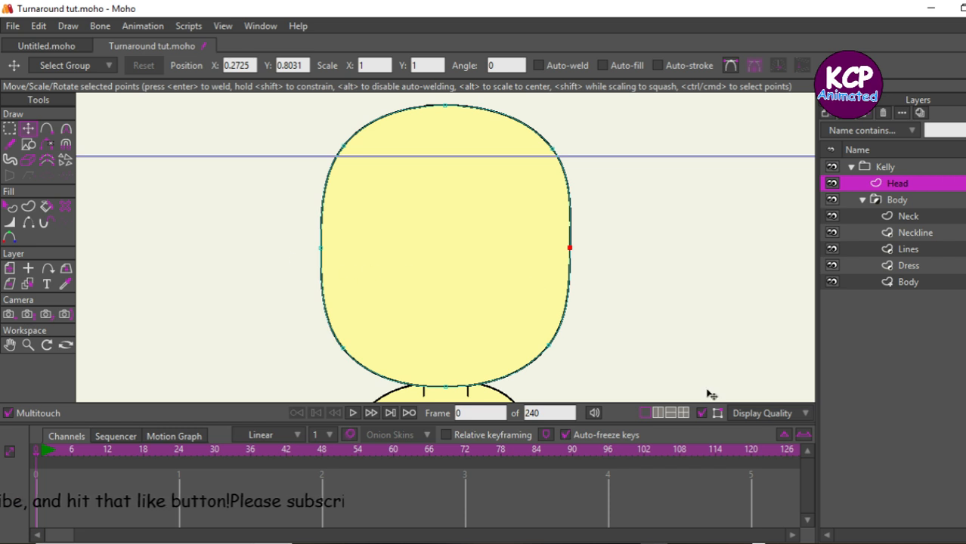
Place the Head layer in a new group and name the group Head
click(935, 203)
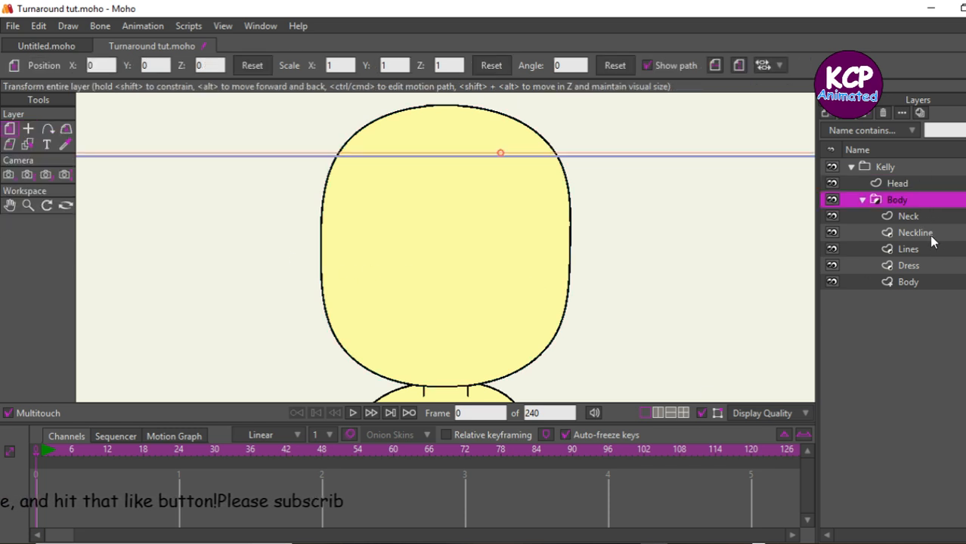
double_click(907, 185)
key(Escape)
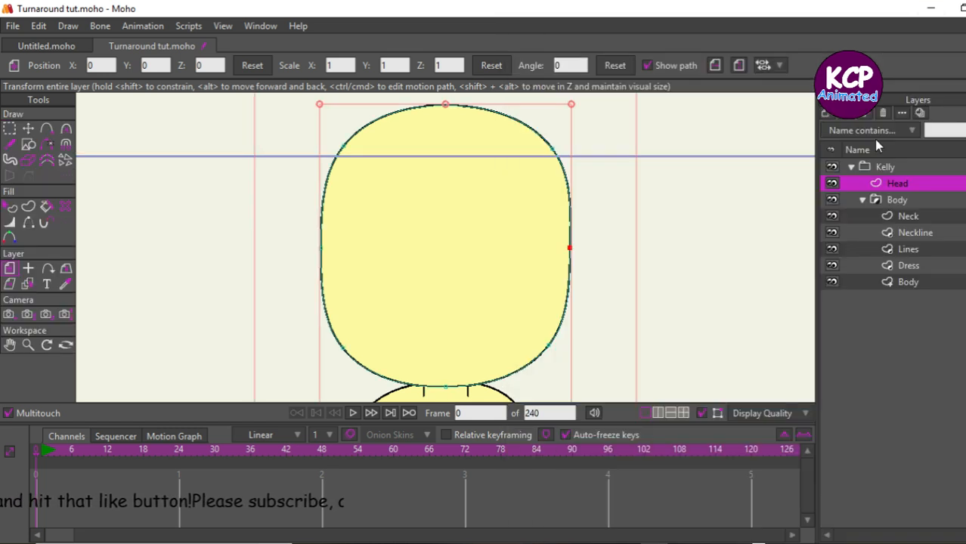
click(836, 119)
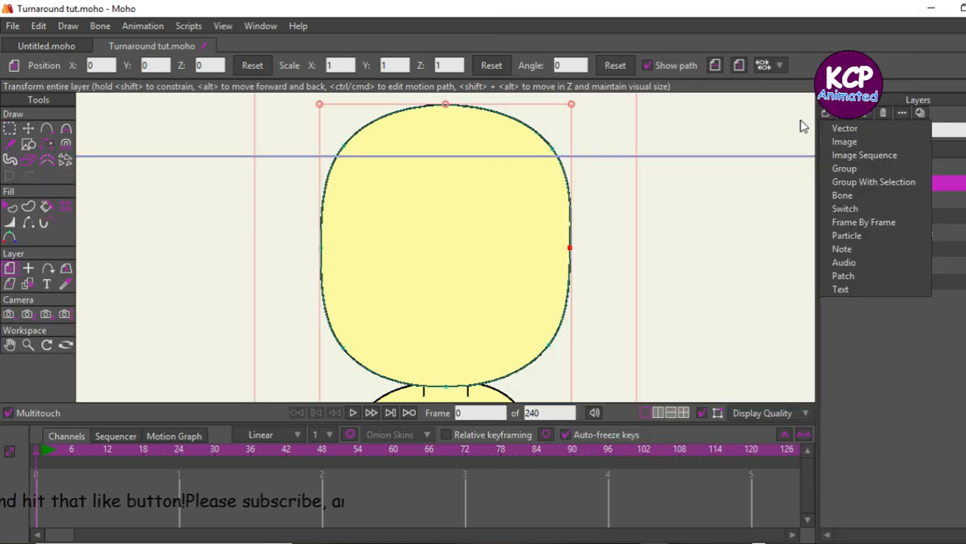
click(857, 183)
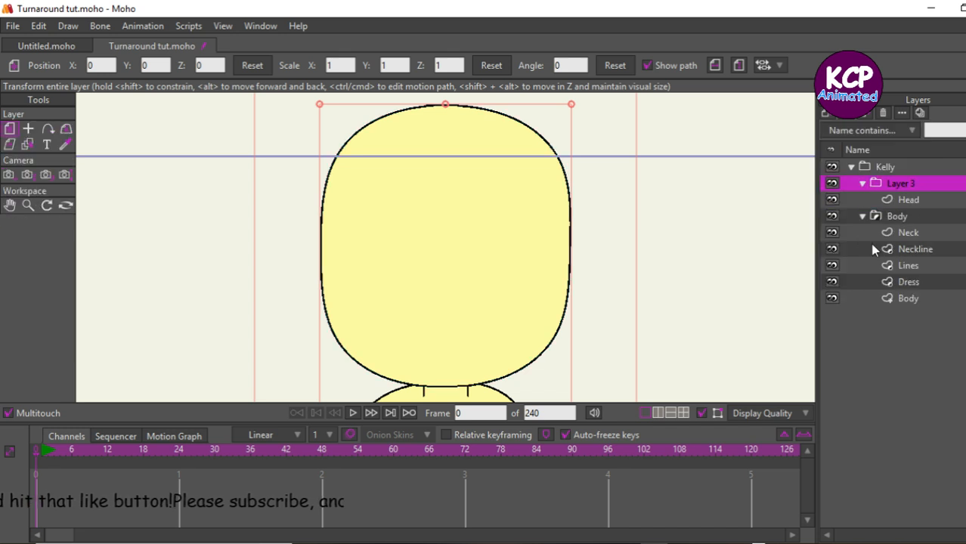
double_click(903, 185)
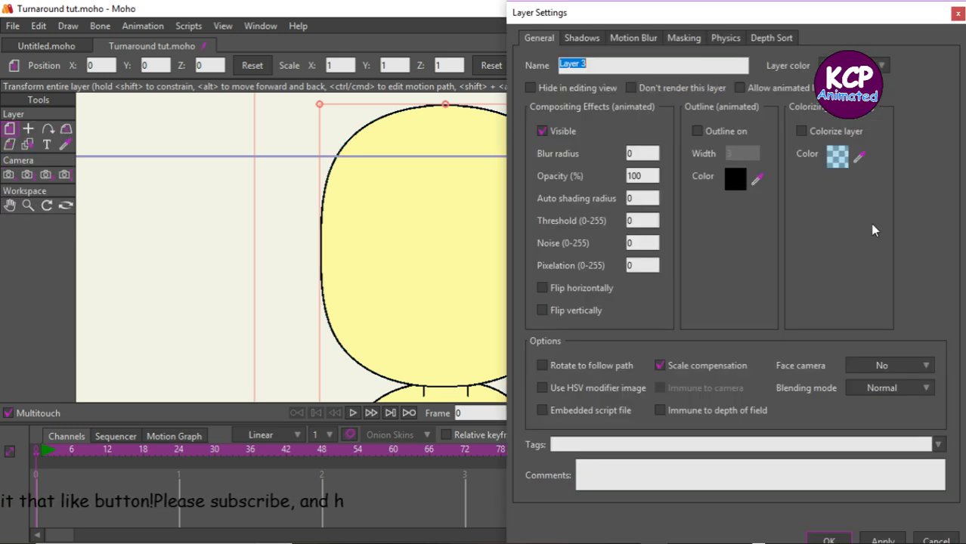
text(Head)
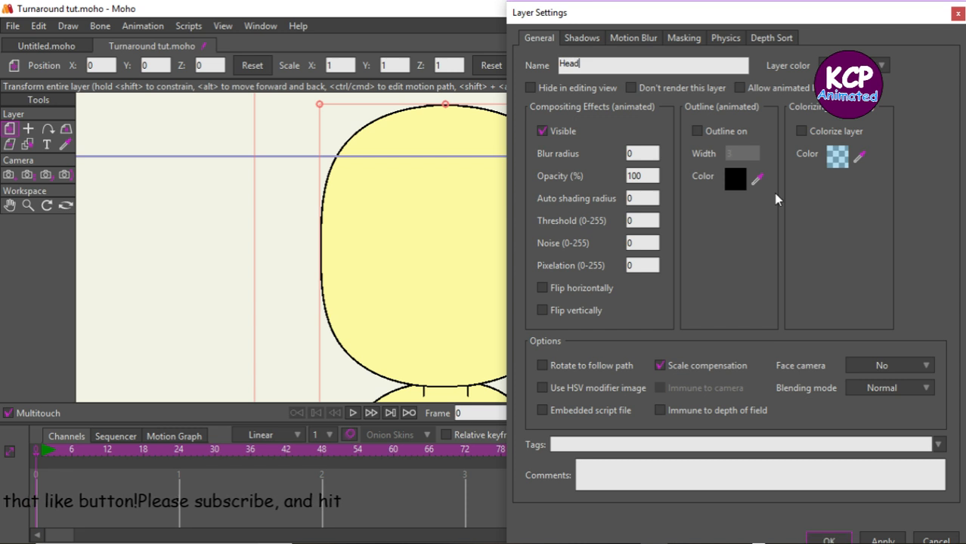
key(Return)
Add a vector layer above the Head layer inside the Head group and name it Eyes
click(900, 200)
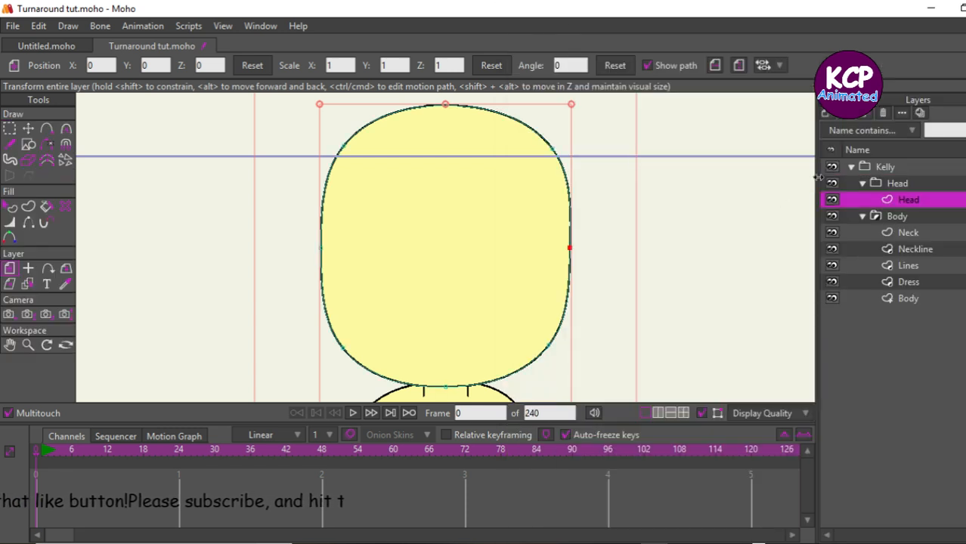
click(825, 113)
click(844, 128)
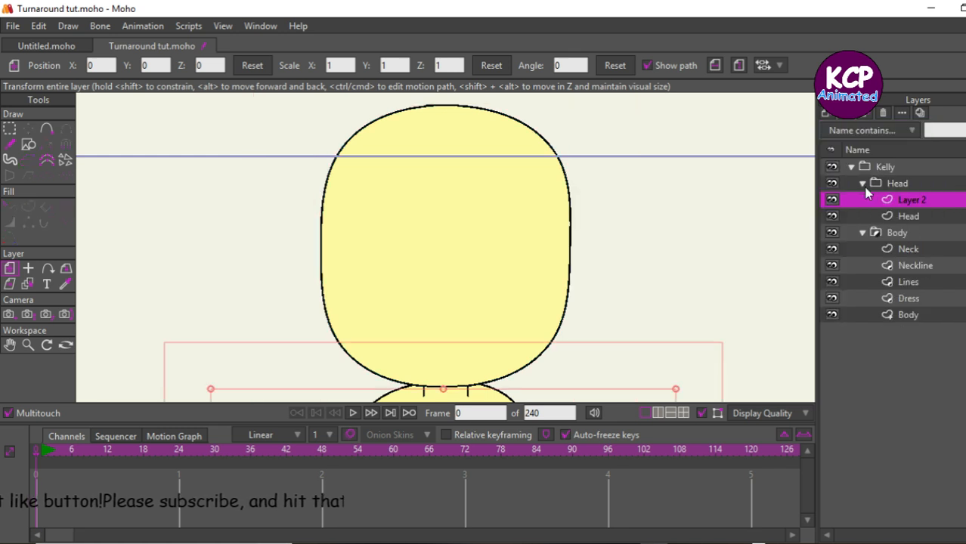
double_click(920, 200)
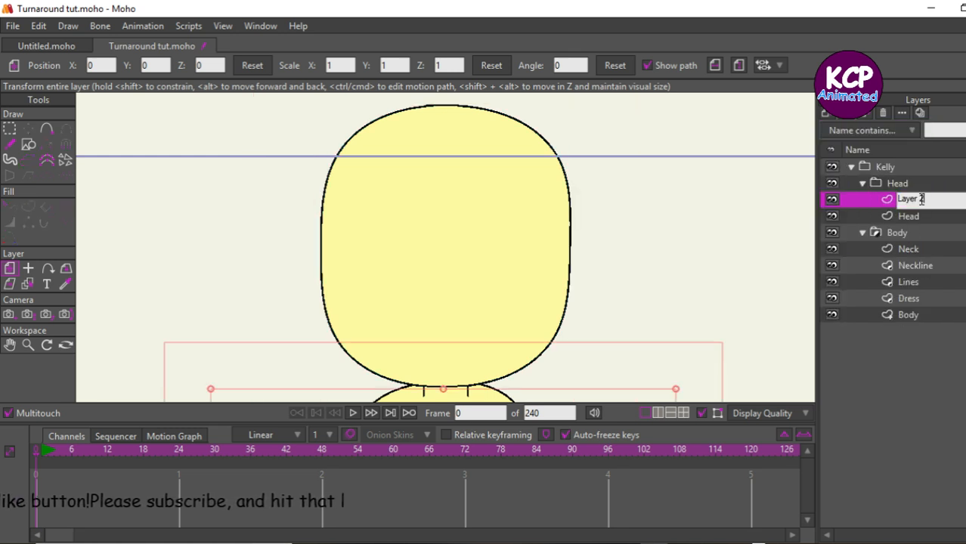
drag(920, 198, 870, 192)
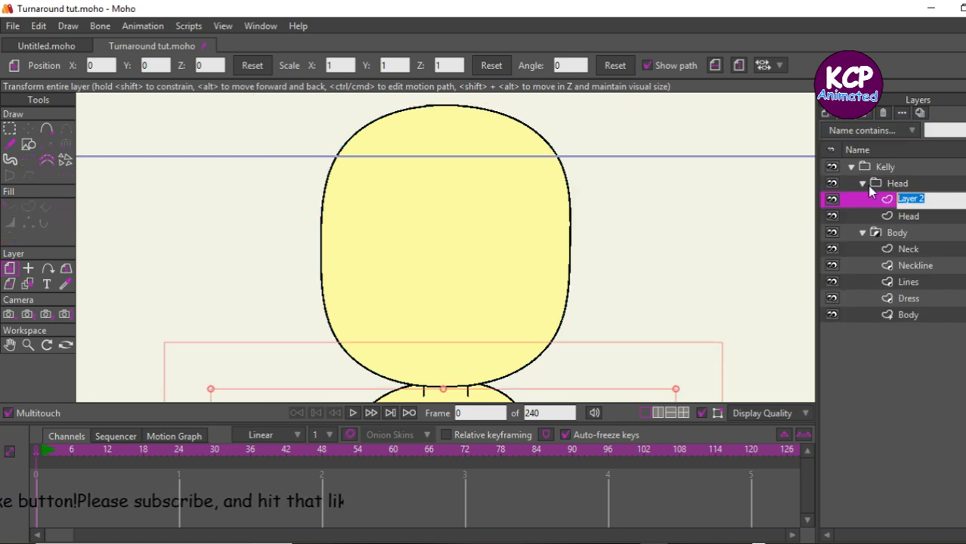
text(Eyes)
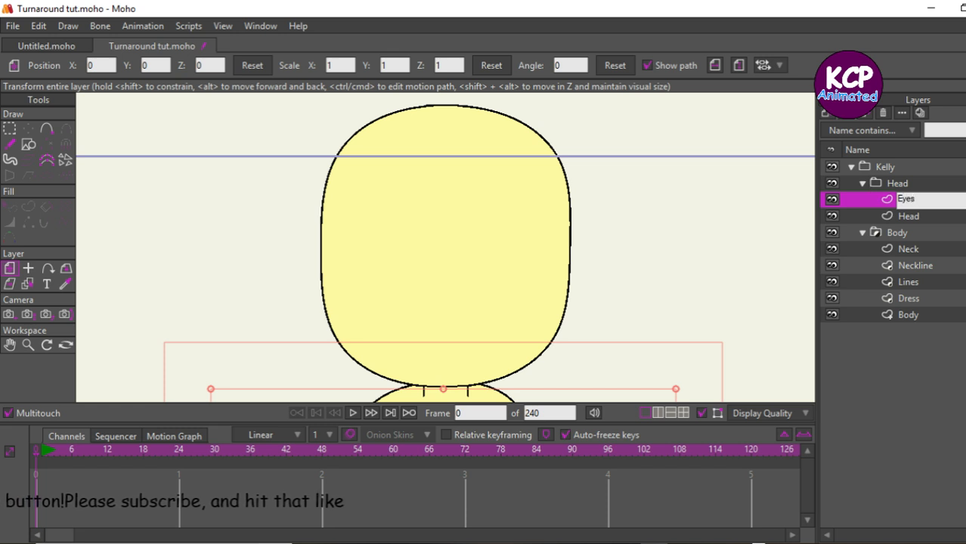
key(Return)
Place the Eyes layer in a new group named Eyes, with its group mask set to Hide all
click(825, 114)
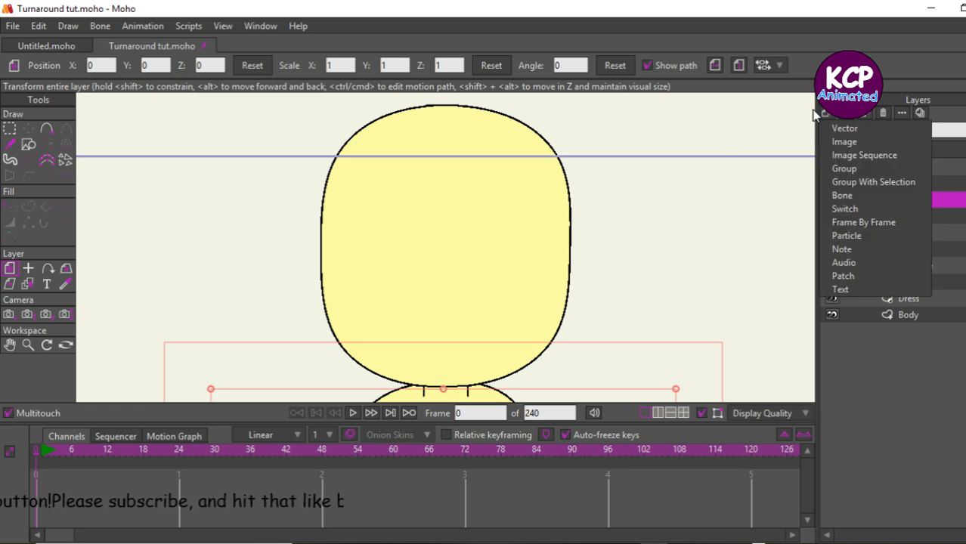
click(809, 201)
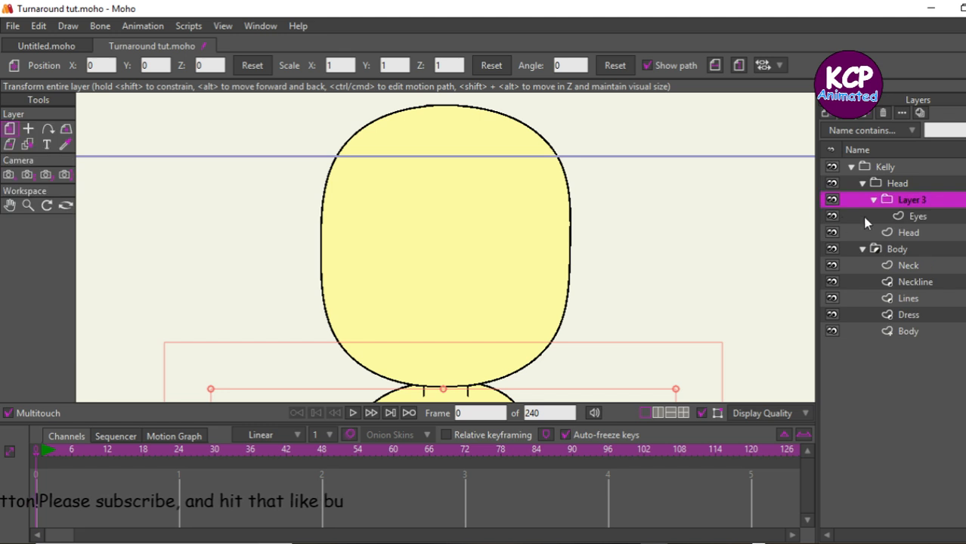
double_click(912, 200)
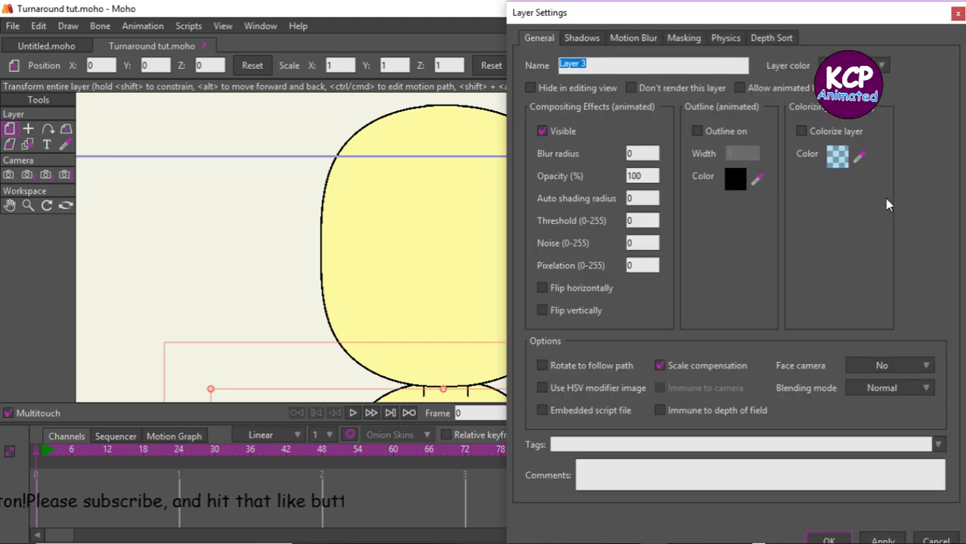
text(Eyes)
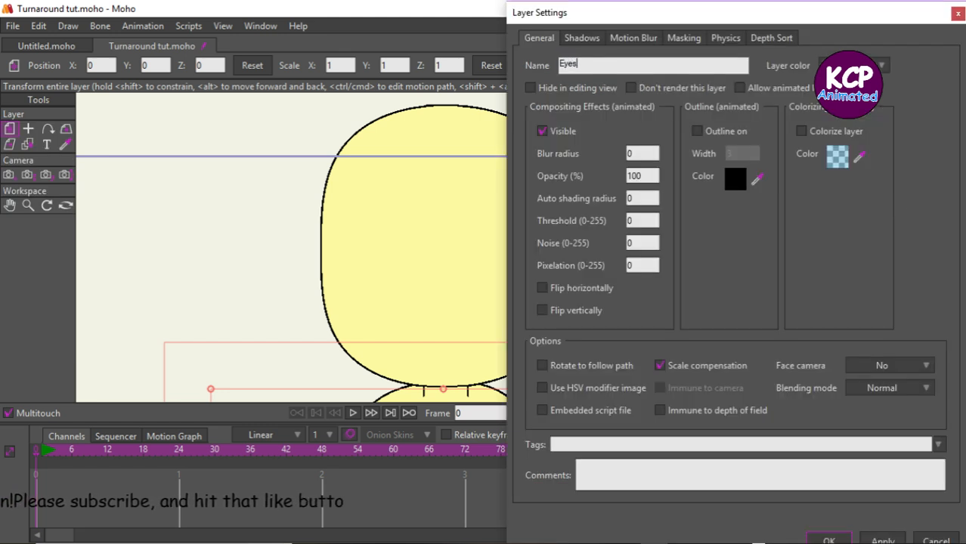
click(685, 39)
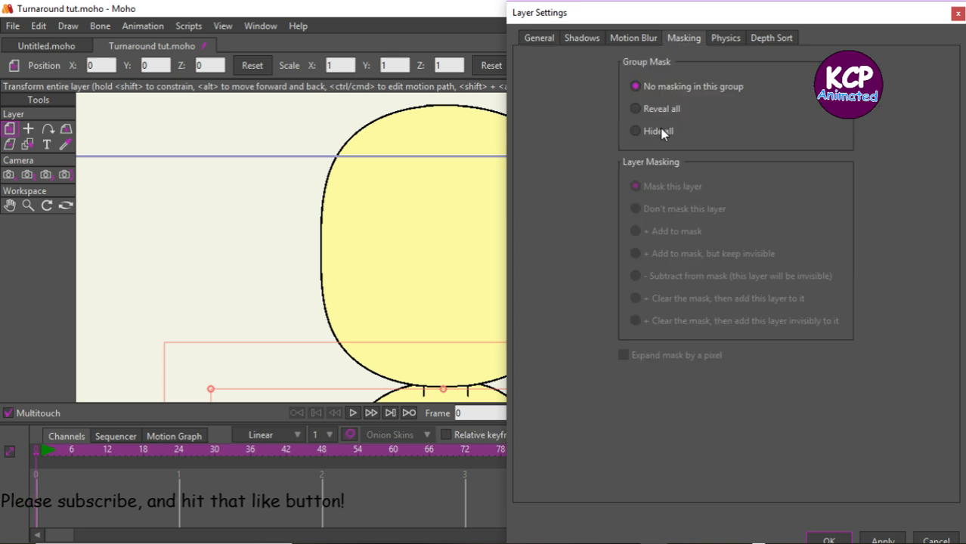
click(661, 132)
key(Return)
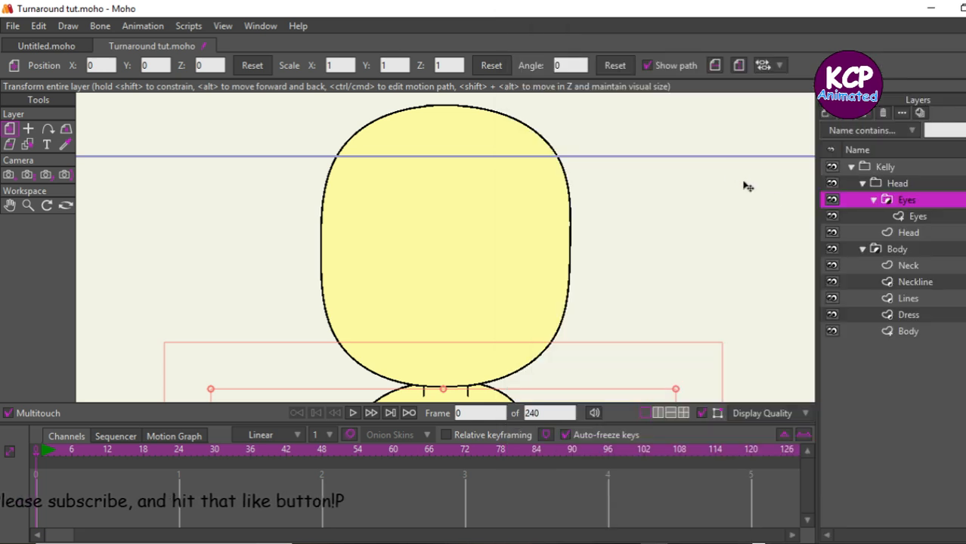
Review the masking settings of the Eyes vector layer inside the Eyes group
double_click(918, 218)
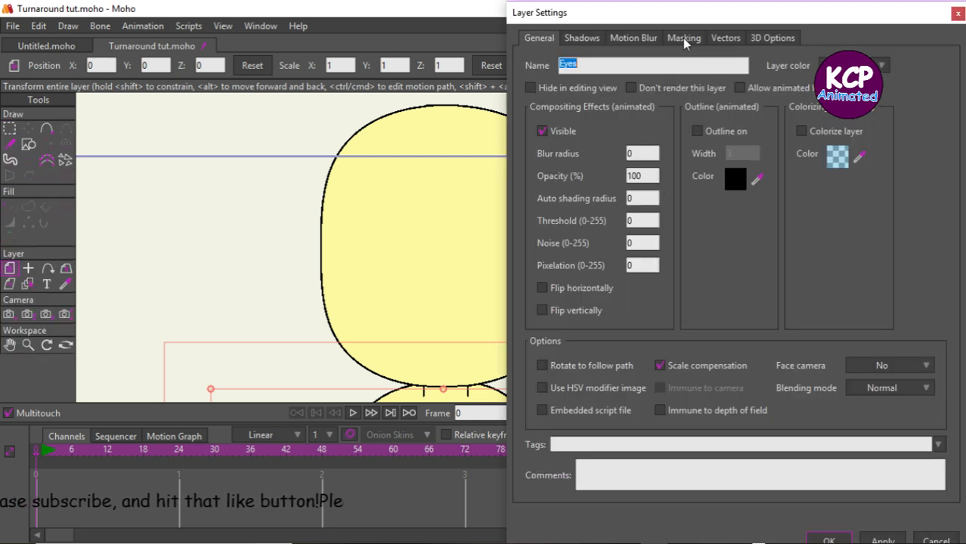
click(684, 41)
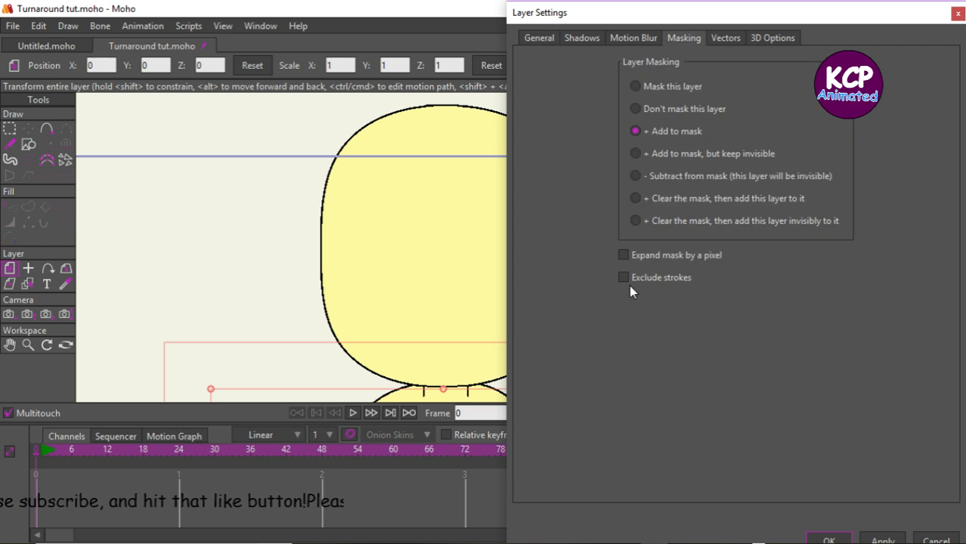
key(Return)
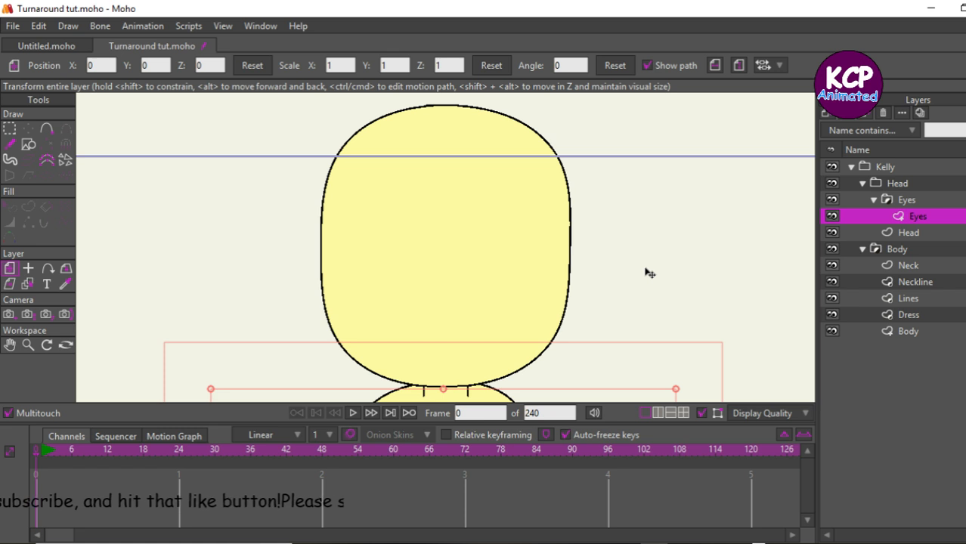
Draw a white-filled circle on the Eyes layer and move it to the head's left edge, at about X -0.1332, Y 0.7919
key(ctrl+t)
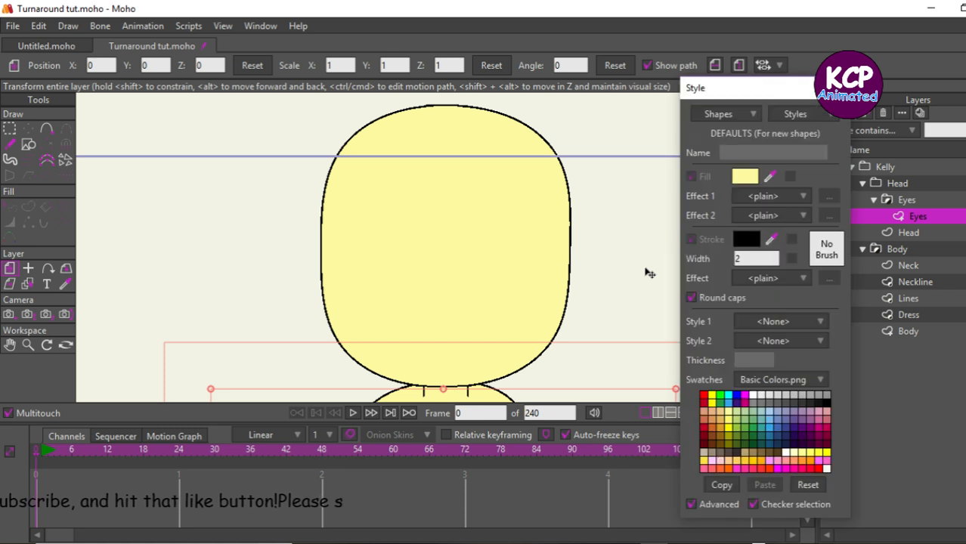
click(753, 396)
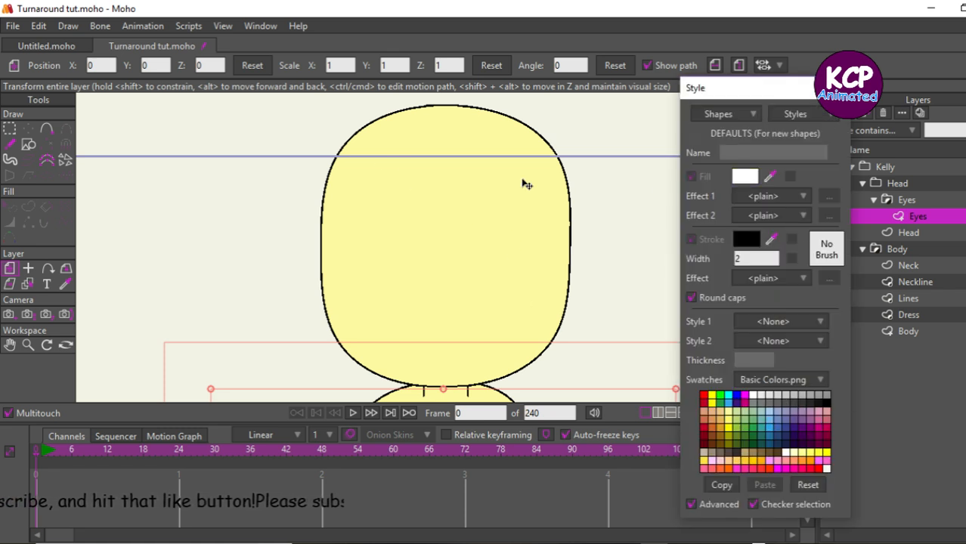
click(28, 144)
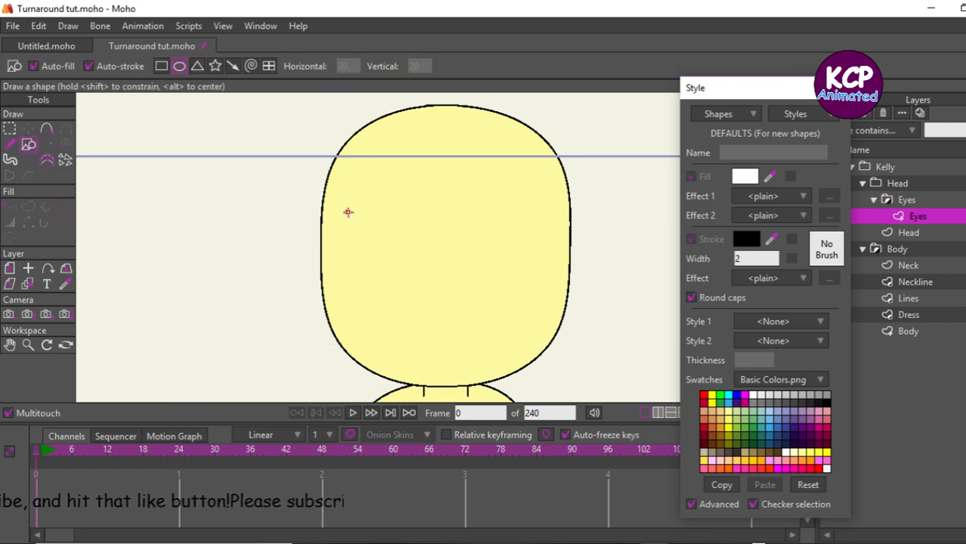
drag(348, 211, 463, 328)
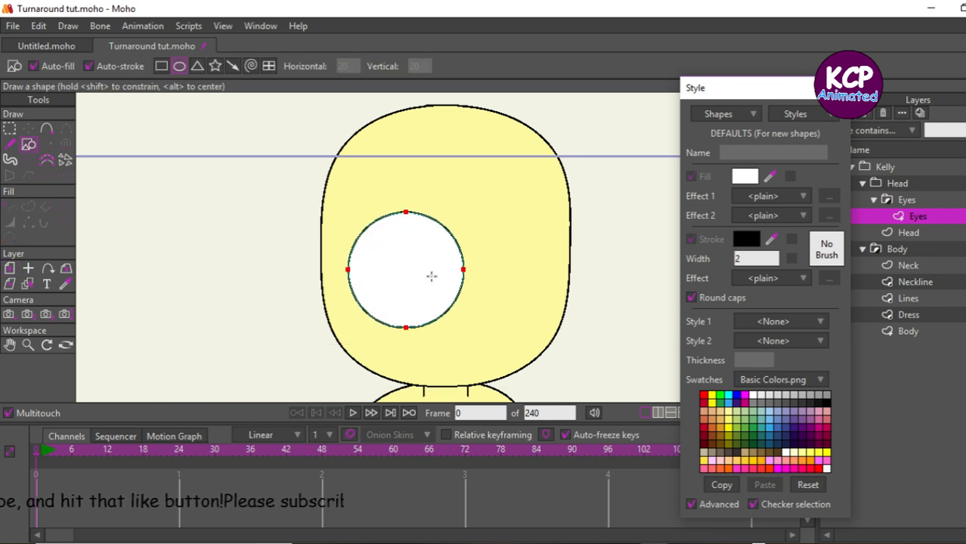
click(33, 130)
drag(236, 237, 207, 229)
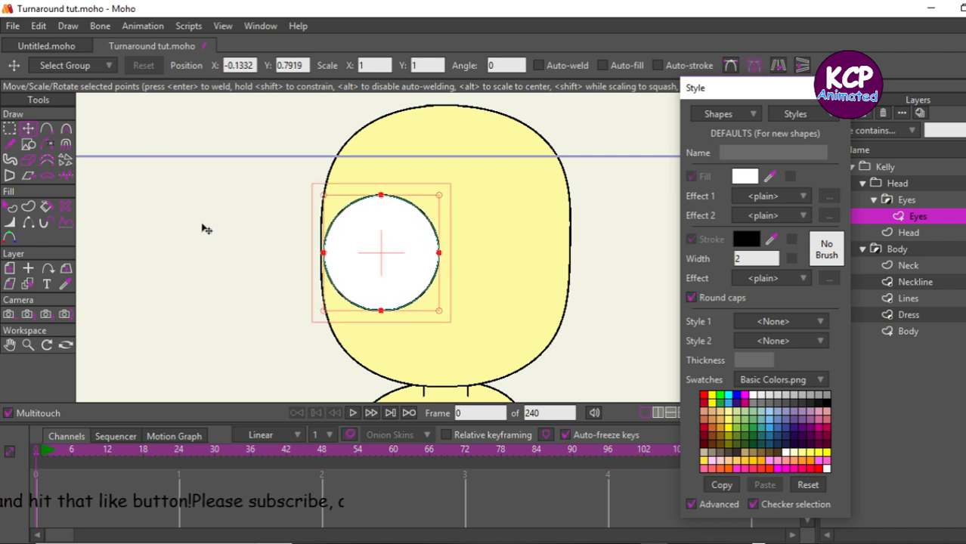
click(206, 229)
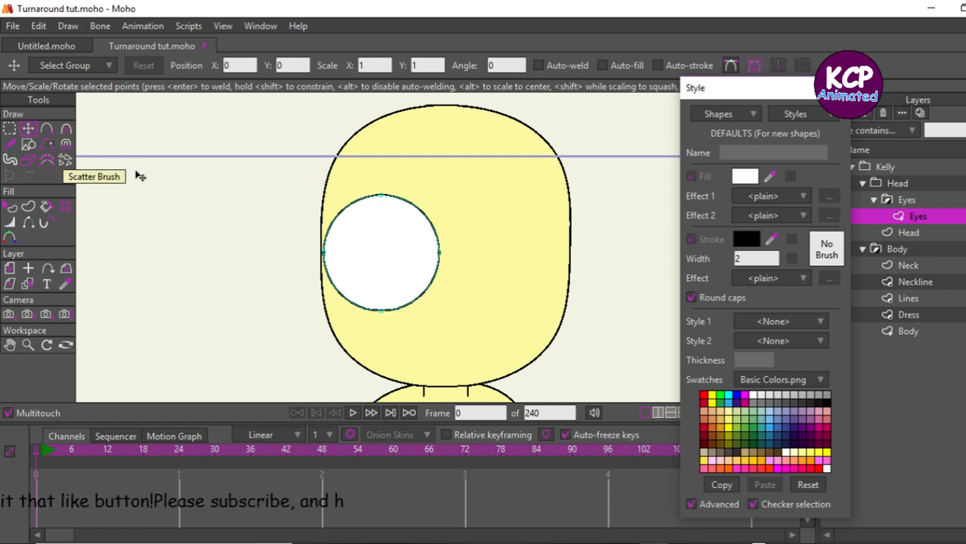
Turn the two side points of the white eye circle into sharp peaks with a curvature of 0
drag(306, 259, 491, 254)
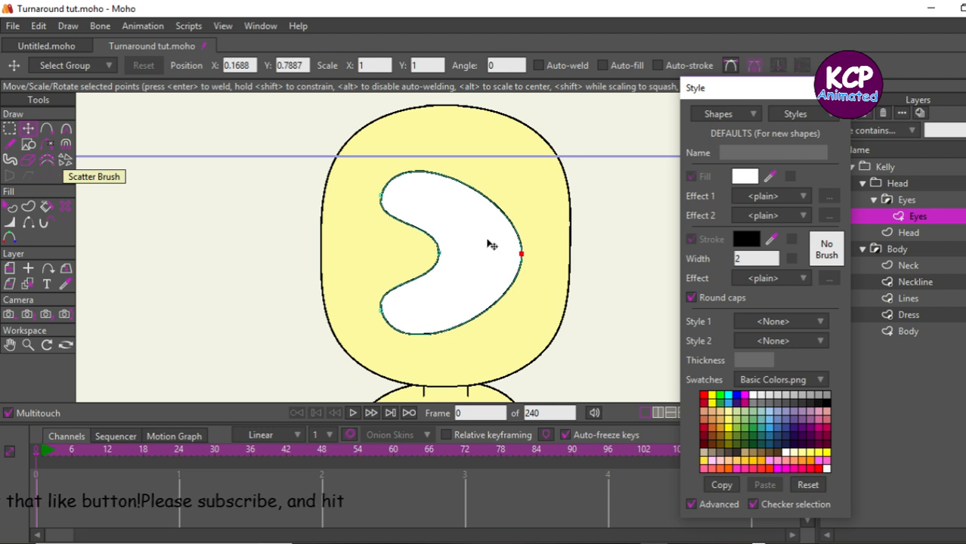
key(ctrl+z)
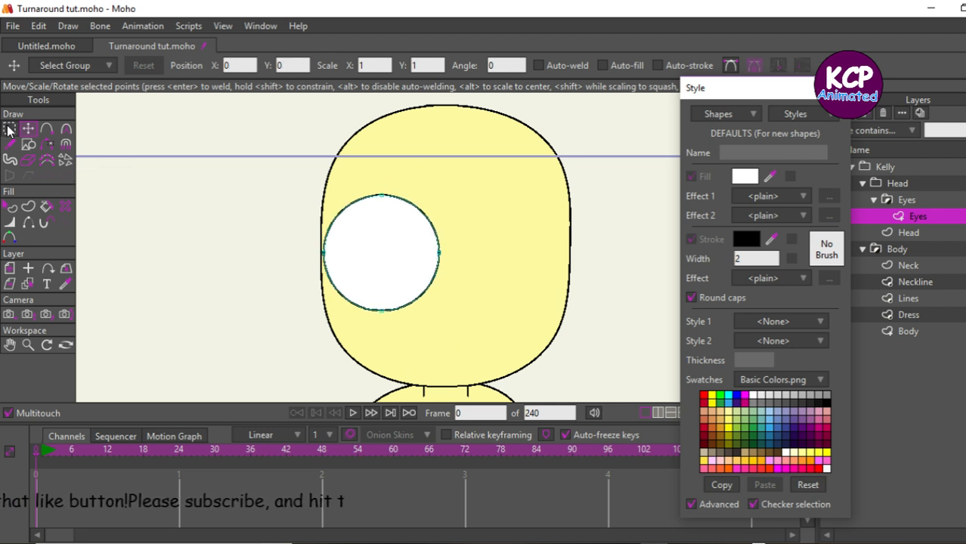
key(g)
drag(291, 248, 521, 283)
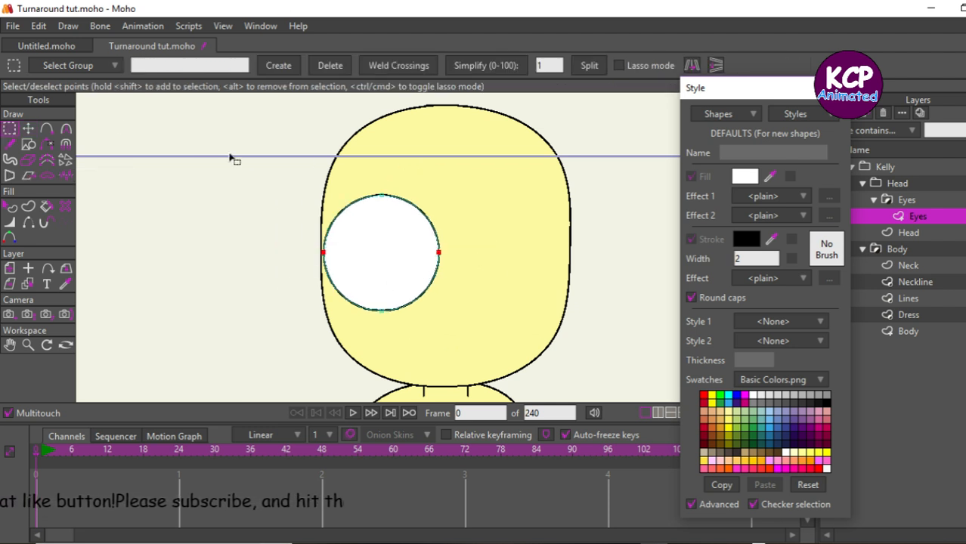
click(66, 129)
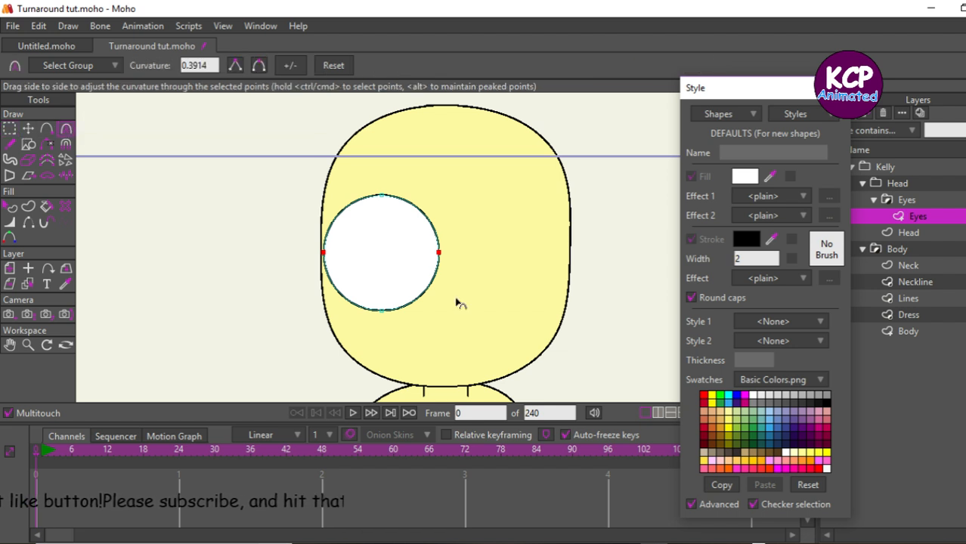
click(235, 65)
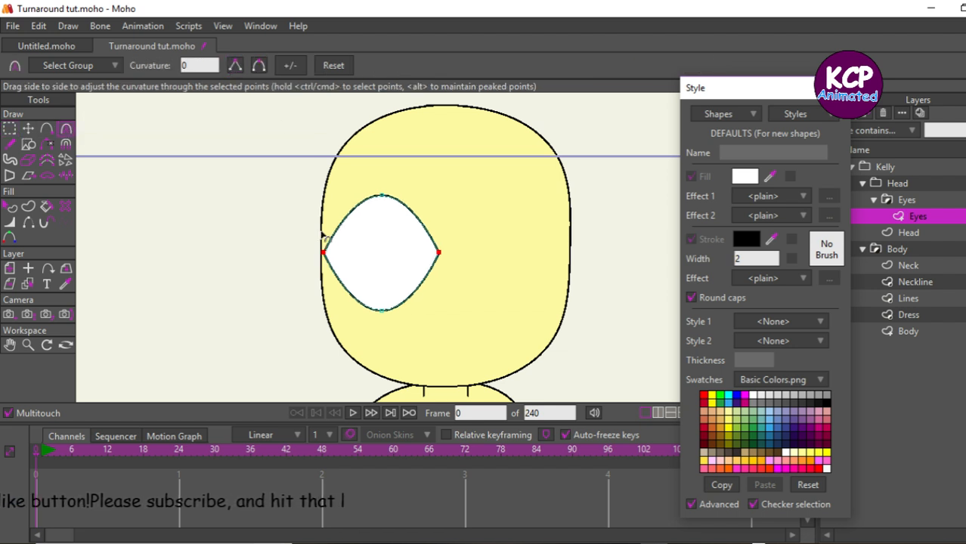
Slant the eye shape by lowering its inner corner to about X -0.0155, Y 0.7342, raising its outer corner and shifting its top and bottom points
click(28, 129)
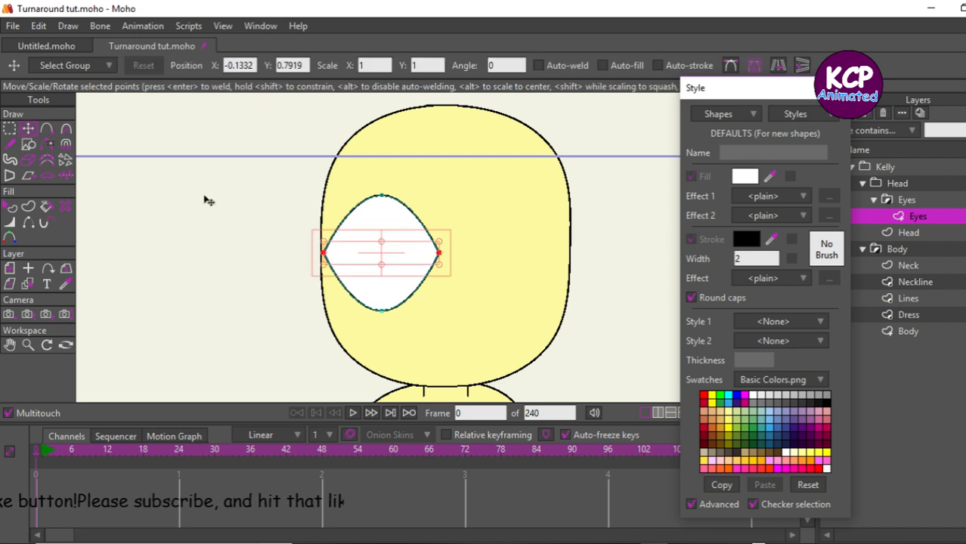
click(281, 281)
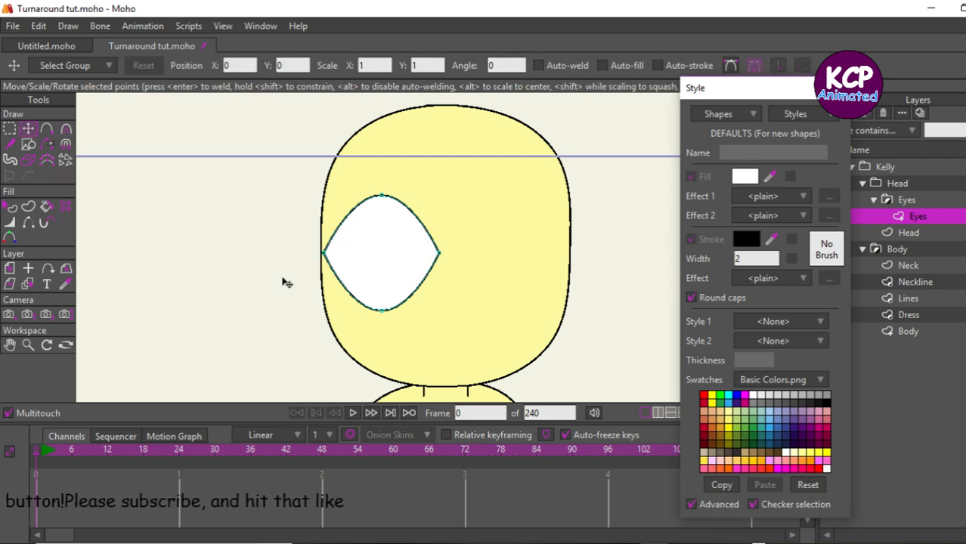
drag(440, 253, 436, 281)
drag(325, 253, 327, 229)
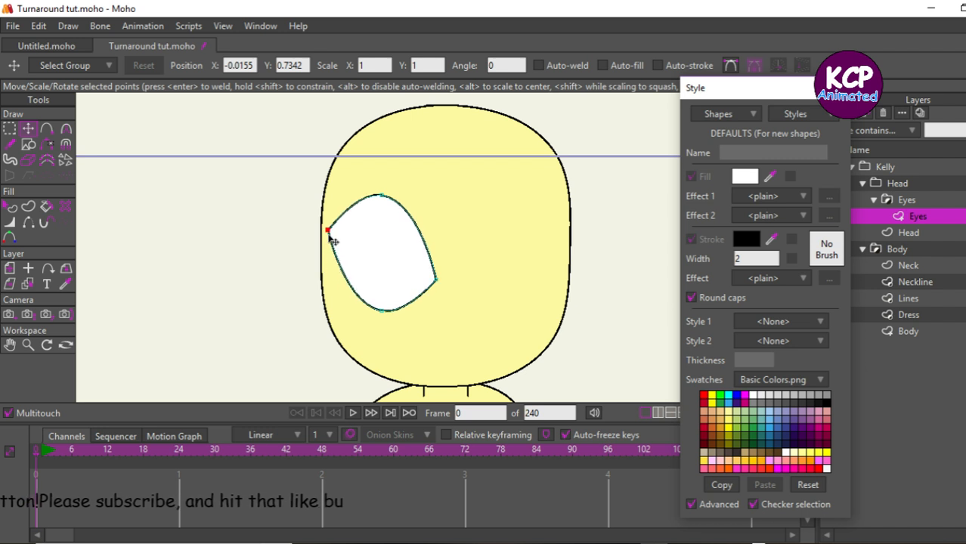
drag(383, 195, 396, 200)
drag(386, 310, 380, 311)
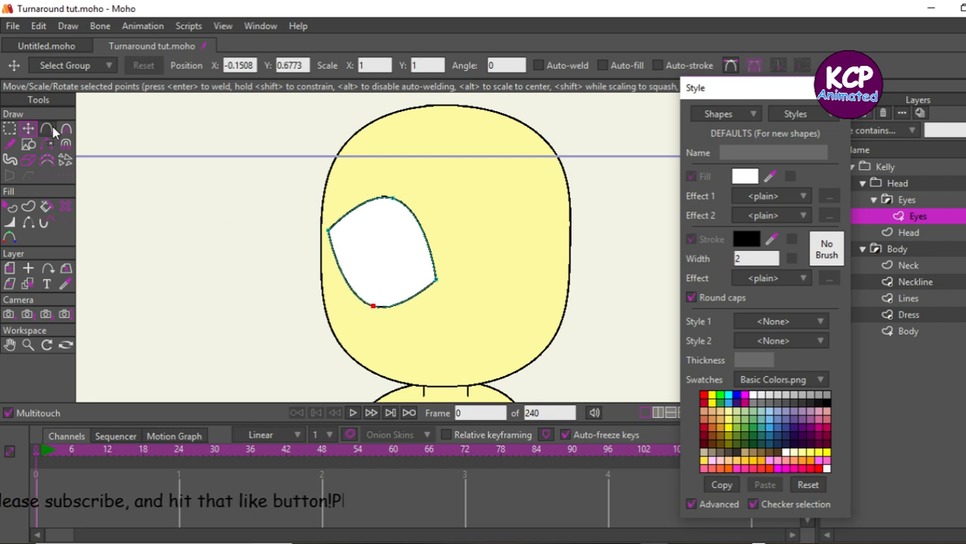
Round the eye's top and bottom points together with a curvature of about 0.7
click(9, 129)
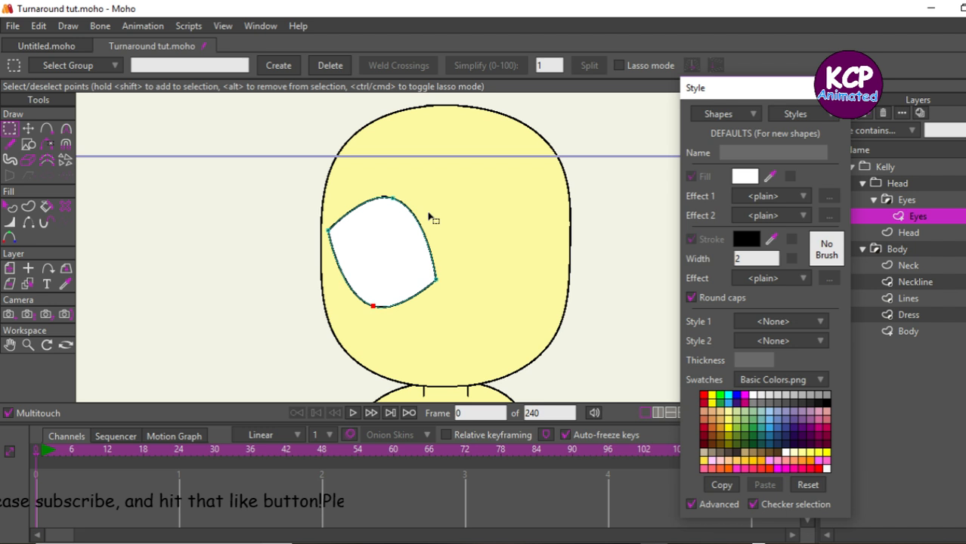
shift+click(392, 199)
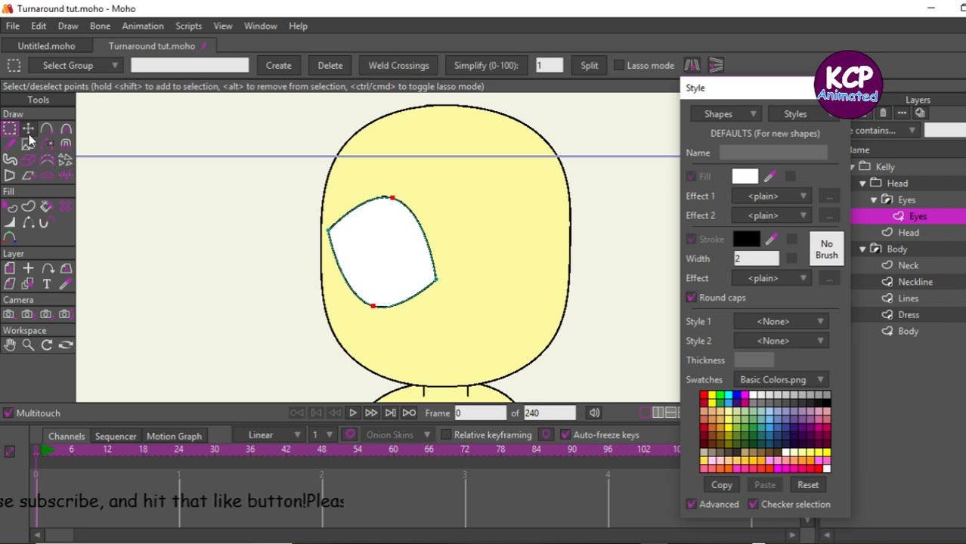
click(66, 129)
drag(256, 247, 477, 247)
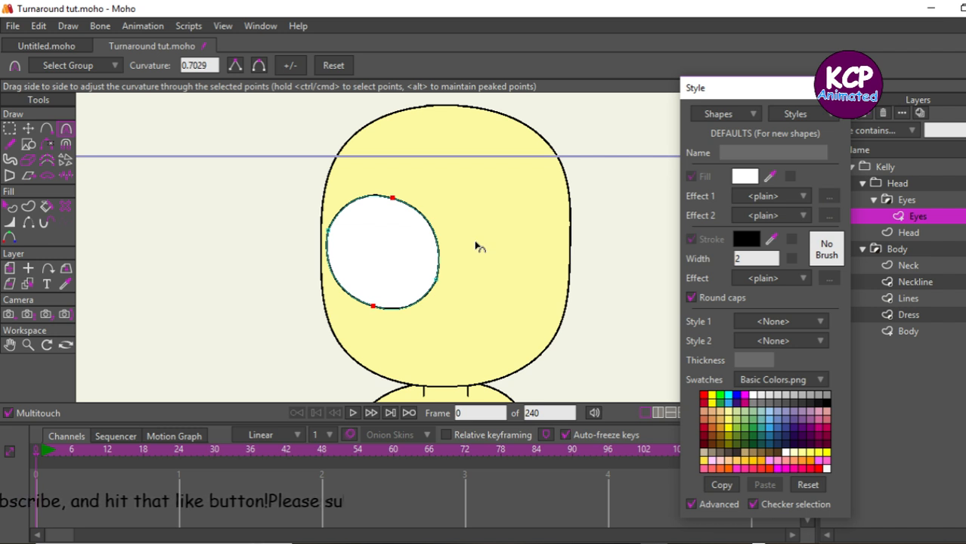
key(Return)
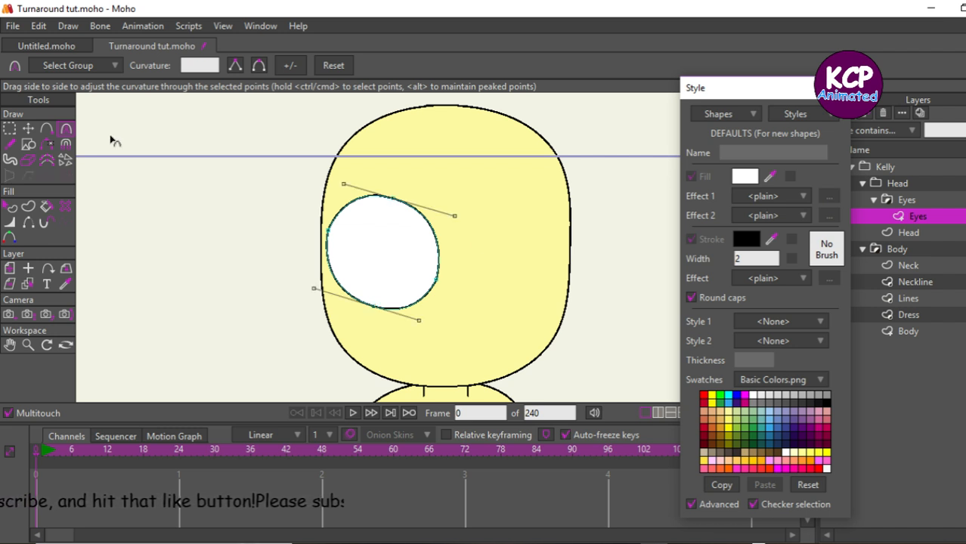
Taper the eye's outline to 0 percent width at the inner corner, thicken it around the outer and lower points, and preview the render
click(11, 223)
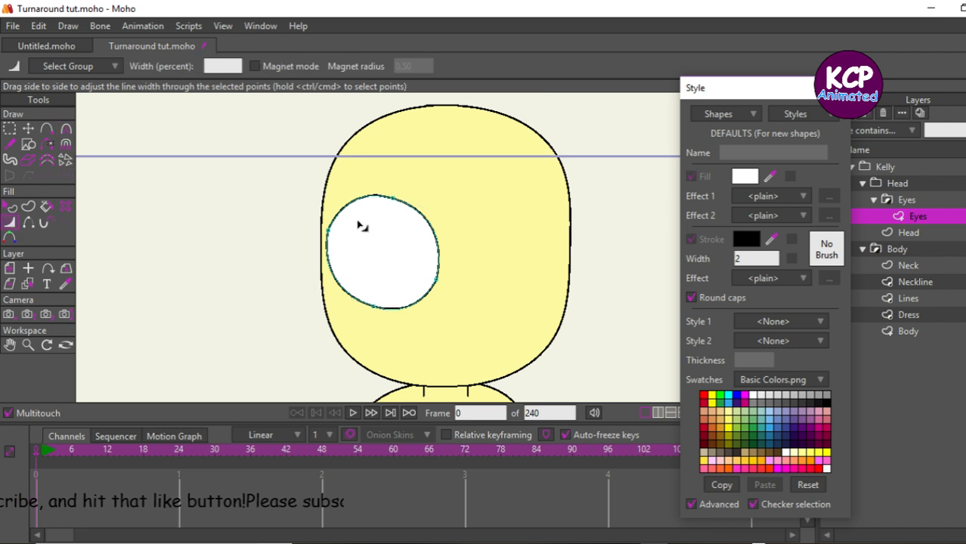
click(435, 279)
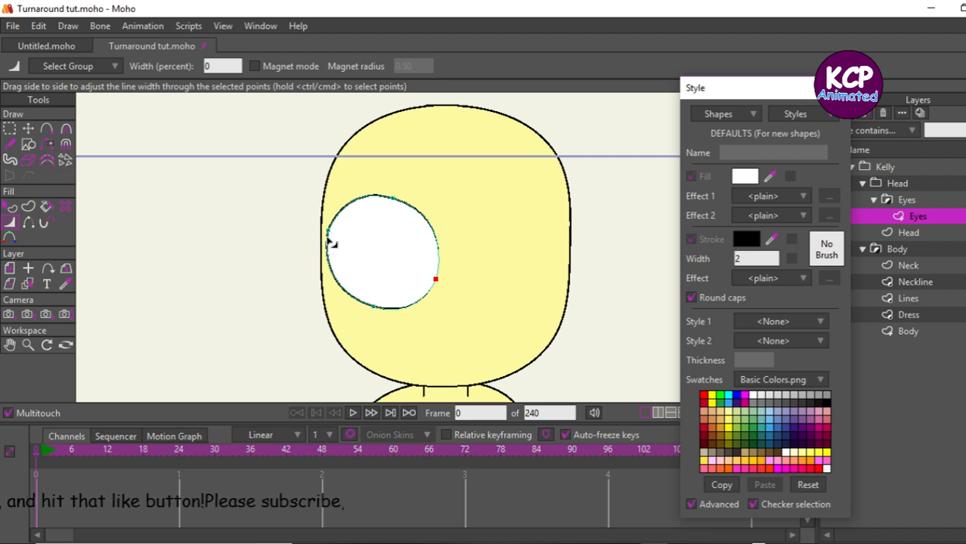
drag(330, 242, 425, 217)
mouse_move(378, 317)
mouse_down()
mouse_move(401, 323)
mouse_move(387, 312)
mouse_up()
key(ctrl+r)
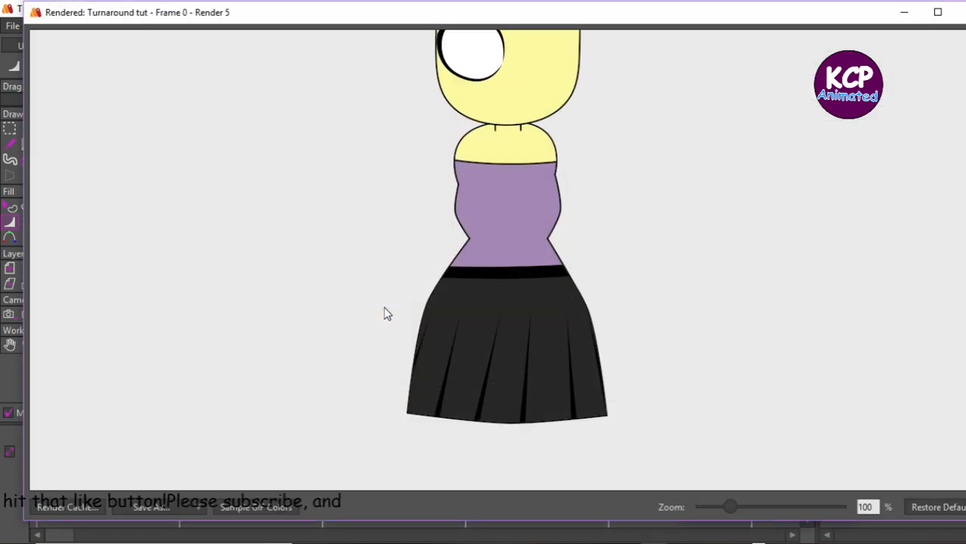
scroll(510, 273, up, 2)
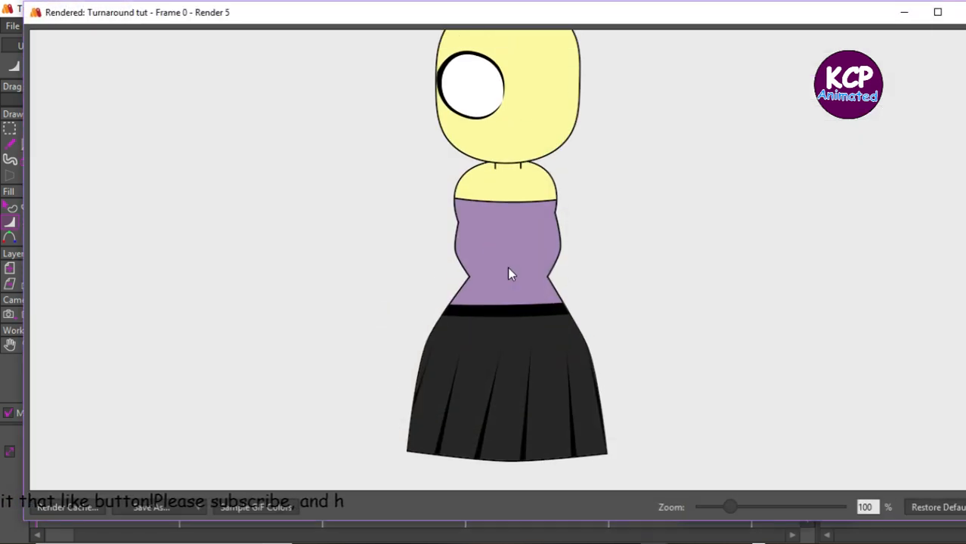
click(958, 12)
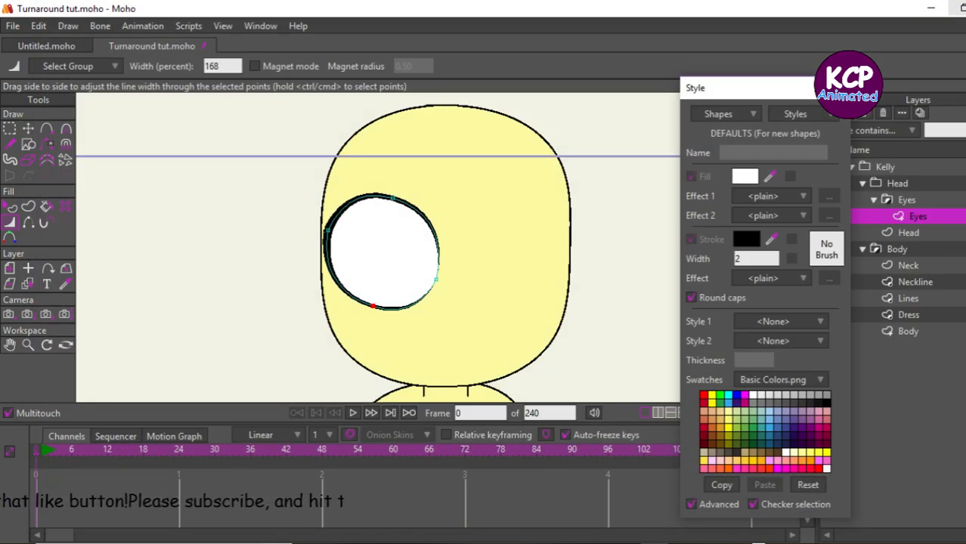
Duplicate the eye as a horizontally flipped copy at about X 0.1455 and lower both eyes together to about Y 0.7791
key(ctrl+a)
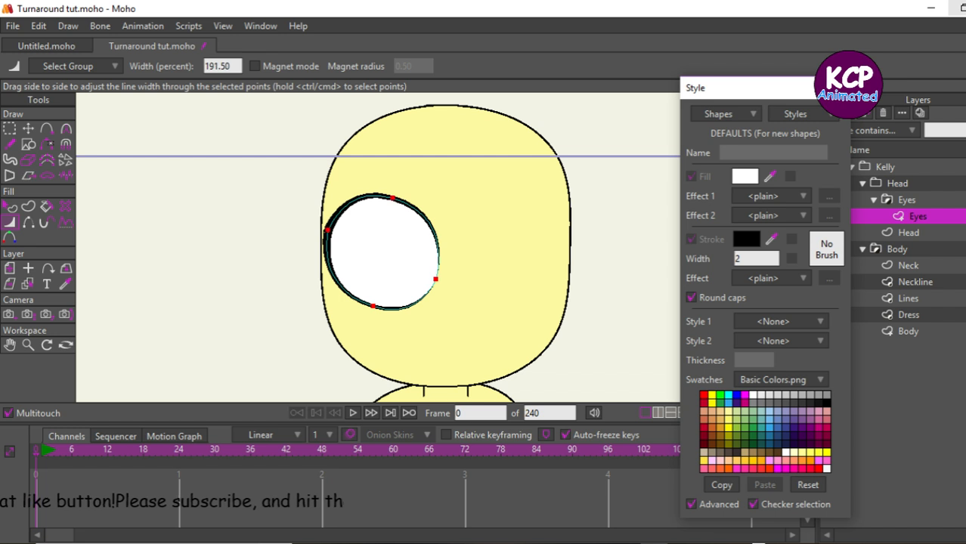
key(t)
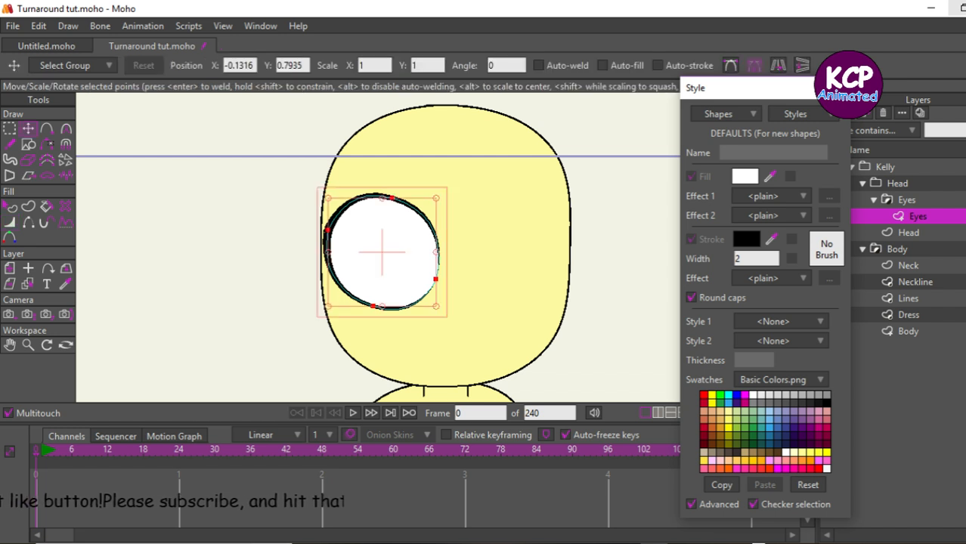
click(778, 66)
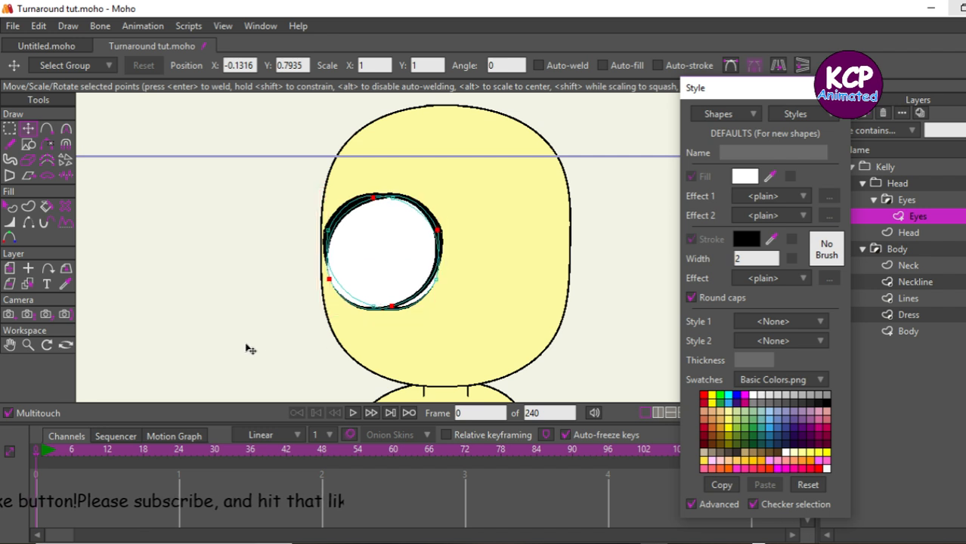
drag(250, 349, 370, 335)
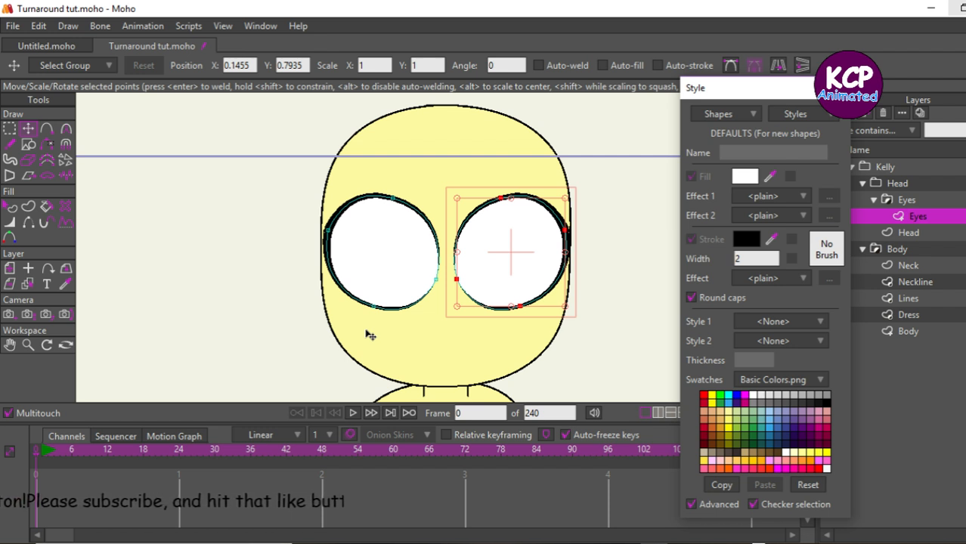
key(ctrl+a)
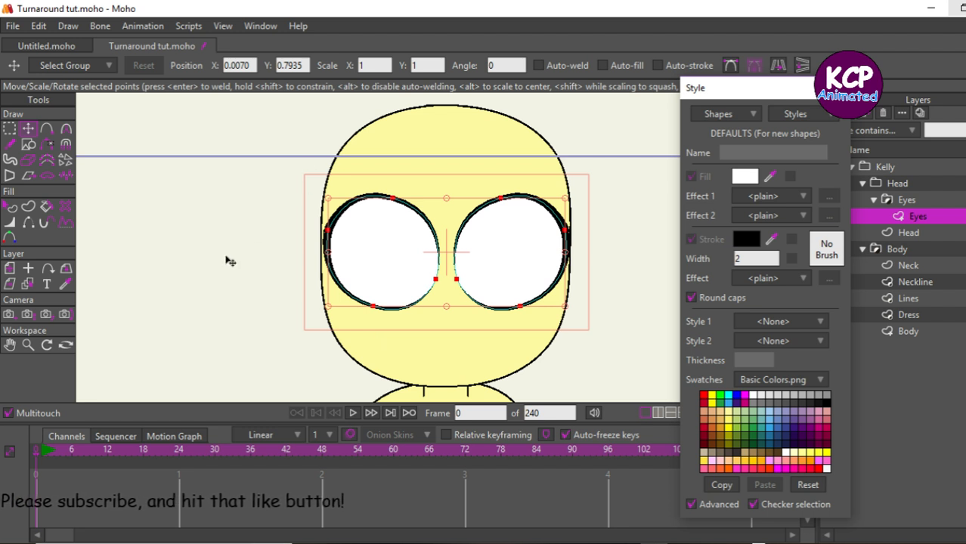
mouse_move(226, 261)
mouse_down()
mouse_move(235, 270)
mouse_move(222, 269)
mouse_up()
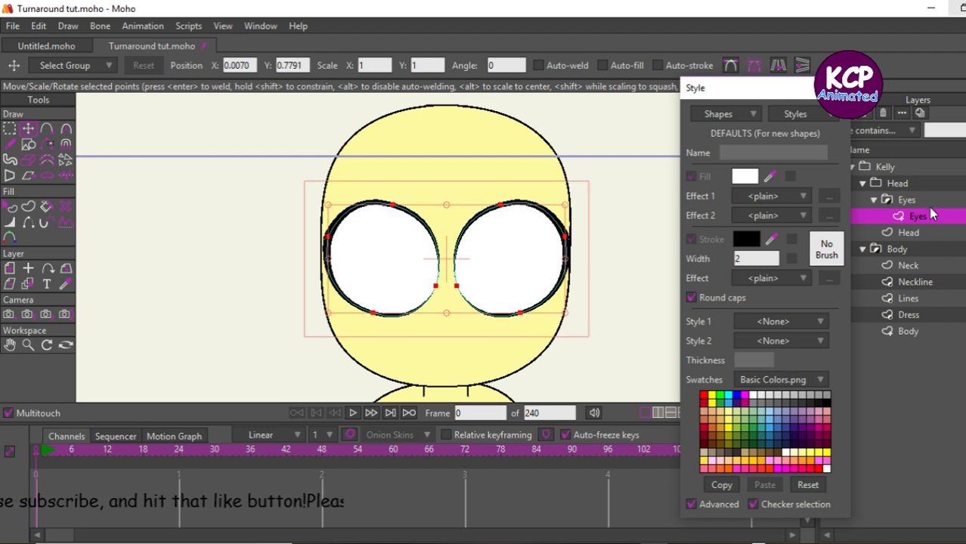
Add a vector layer above the Eyes layer inside the Eyes group and name it Pups
click(930, 201)
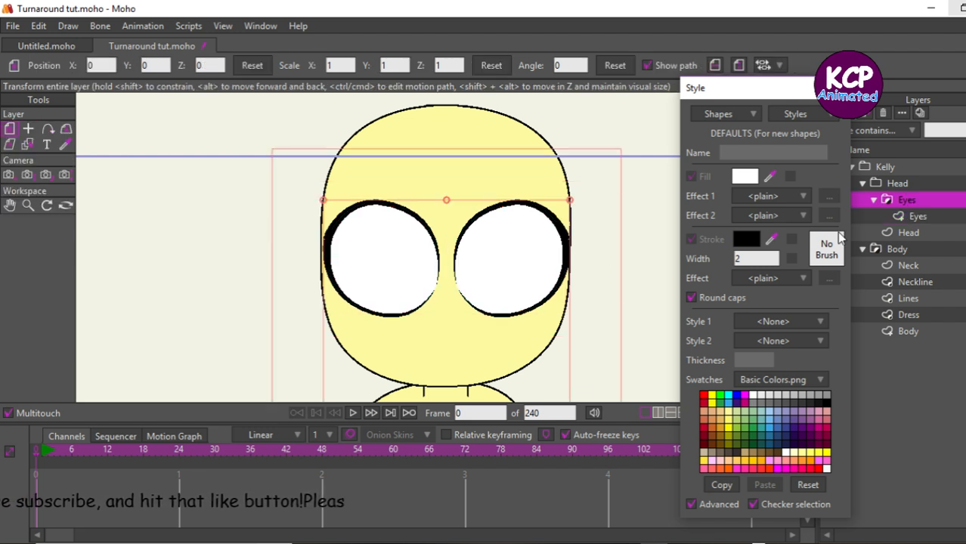
click(874, 200)
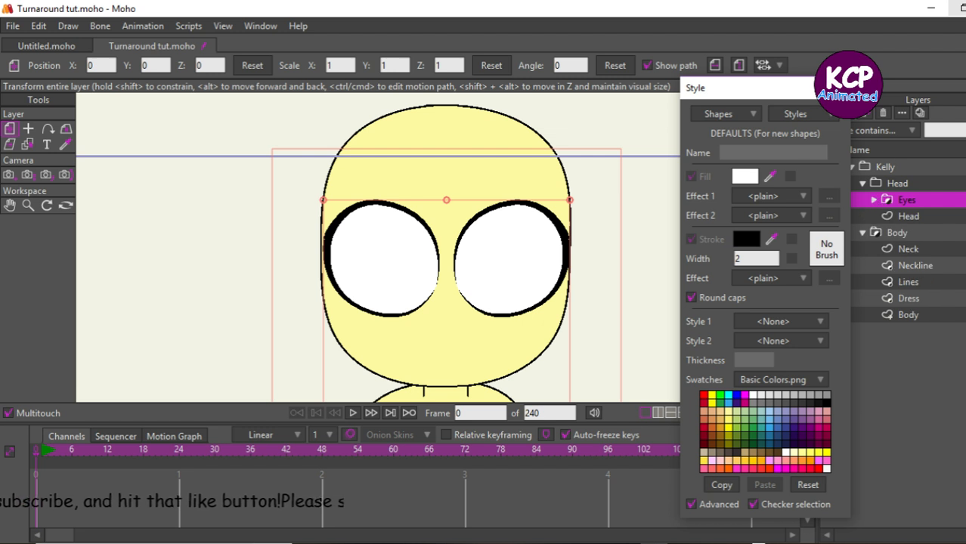
click(873, 200)
click(914, 216)
click(827, 115)
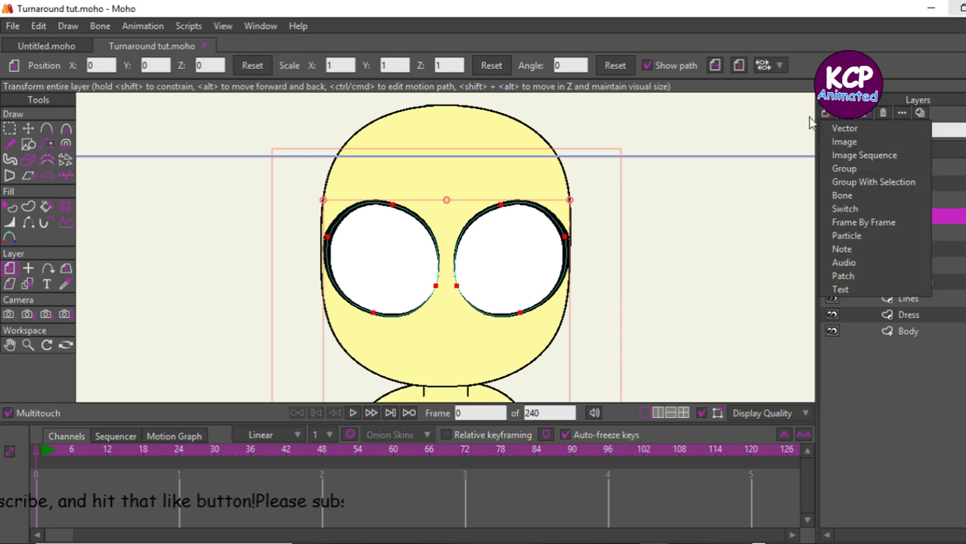
click(831, 127)
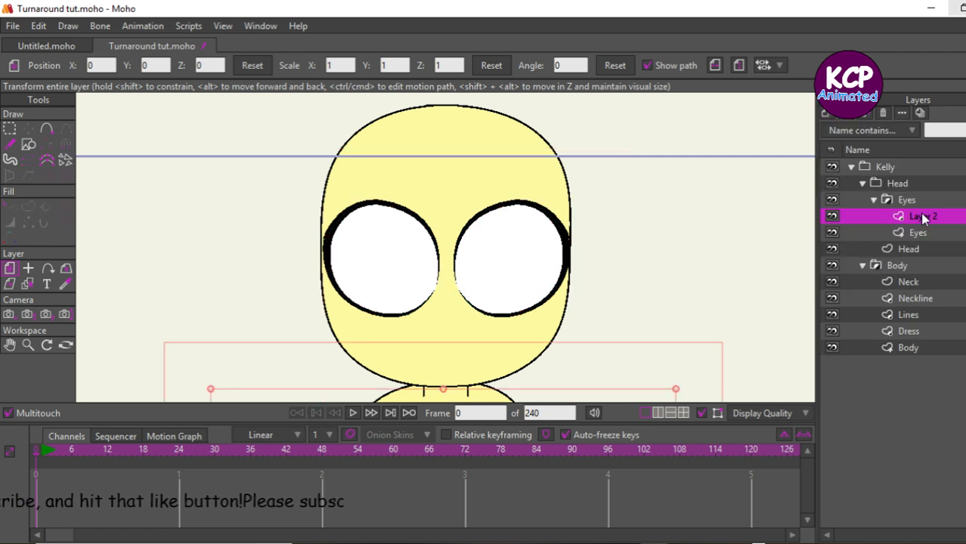
double_click(922, 216)
text(Pups)
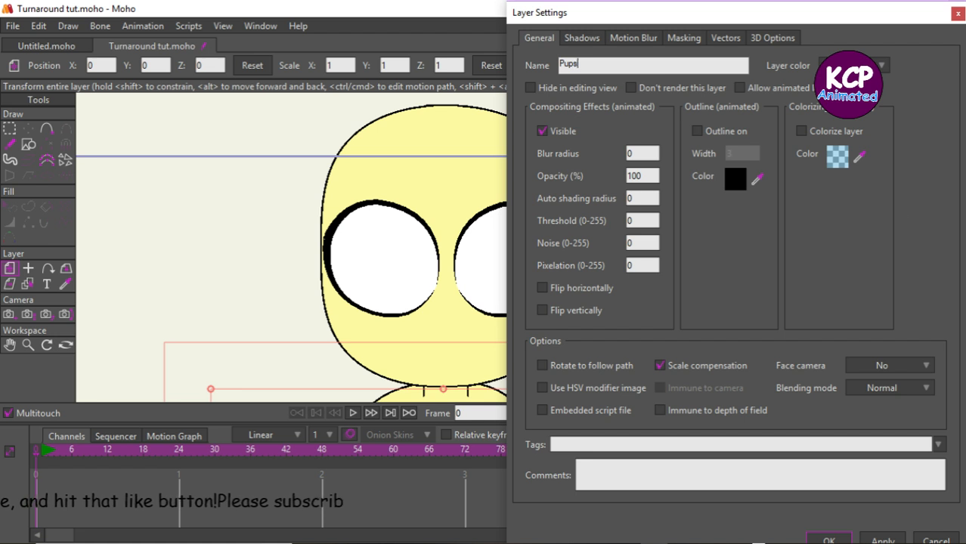
key(Return)
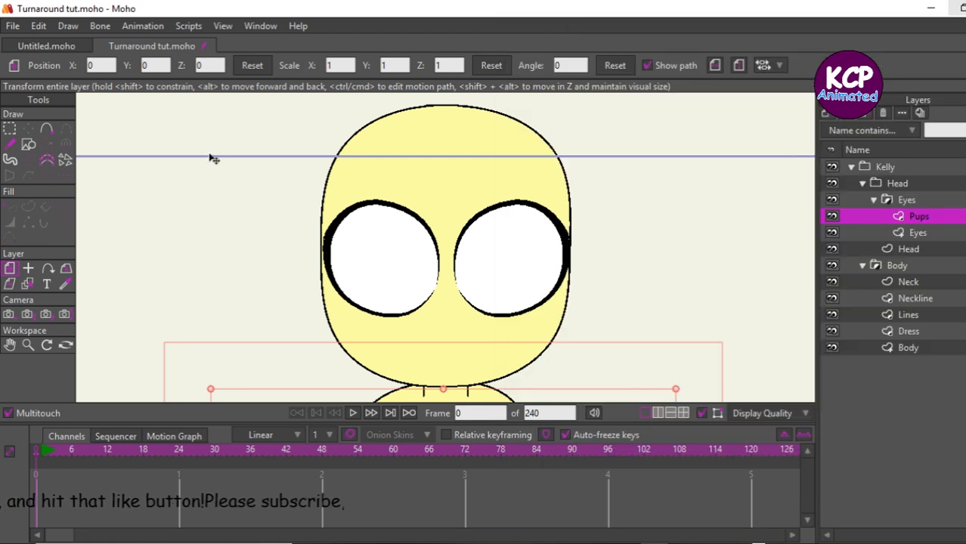
Draw a green-filled circle as a pupil on the Pups layer inside the right-hand eye, centred at about X 0.1543, Y 0.7366
click(31, 145)
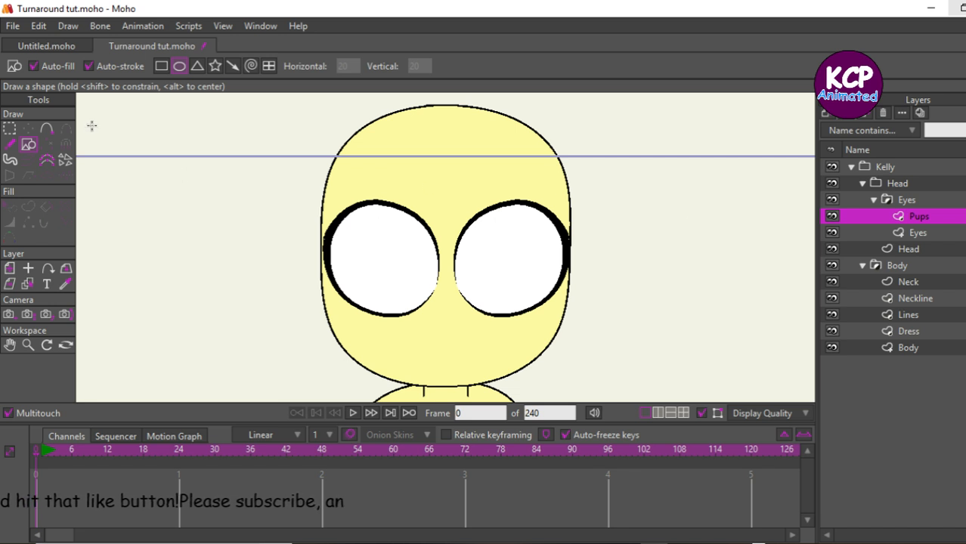
key(ctrl+t)
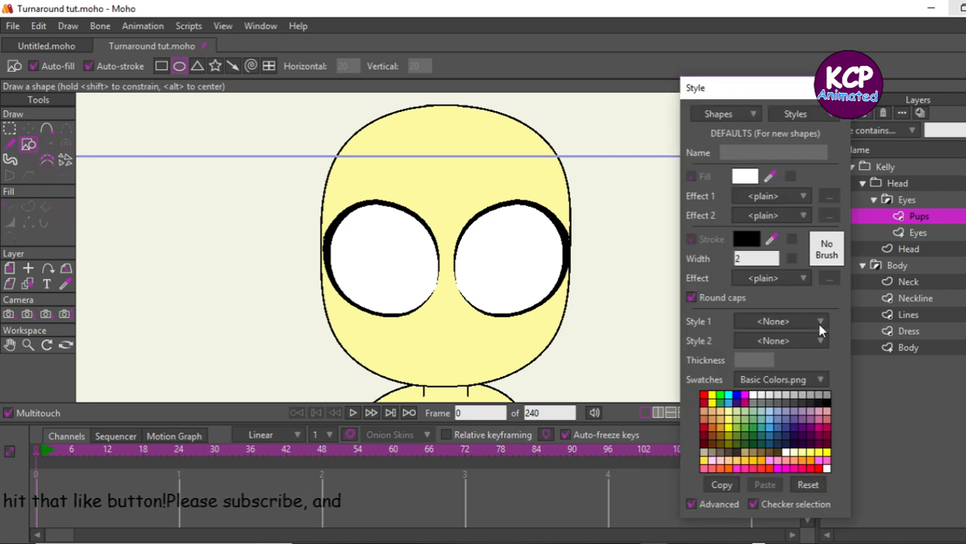
click(723, 406)
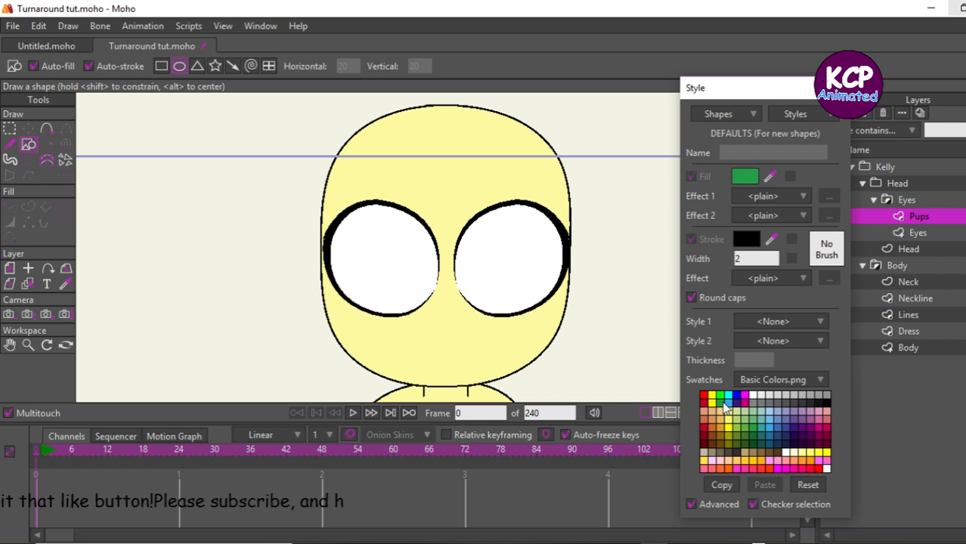
key(ctrl+t)
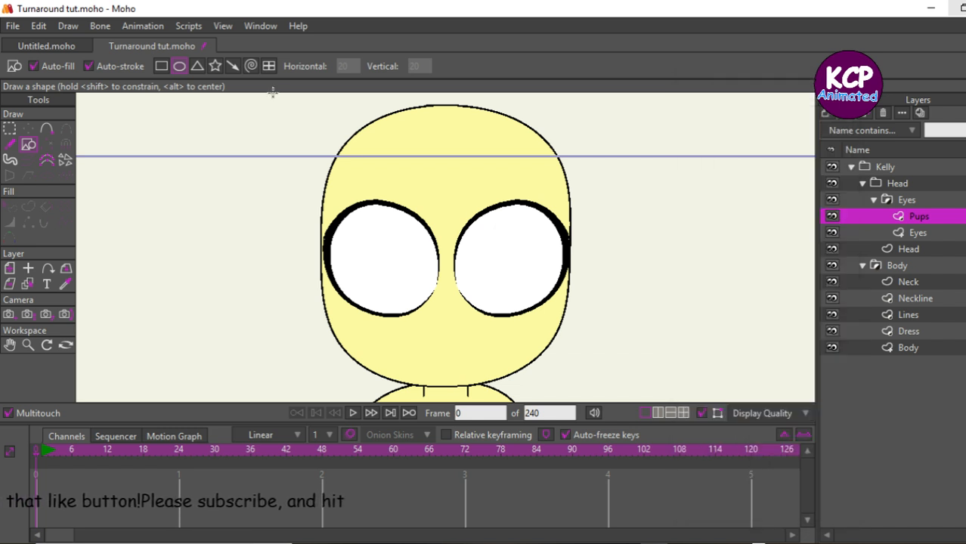
drag(481, 243, 550, 314)
click(28, 128)
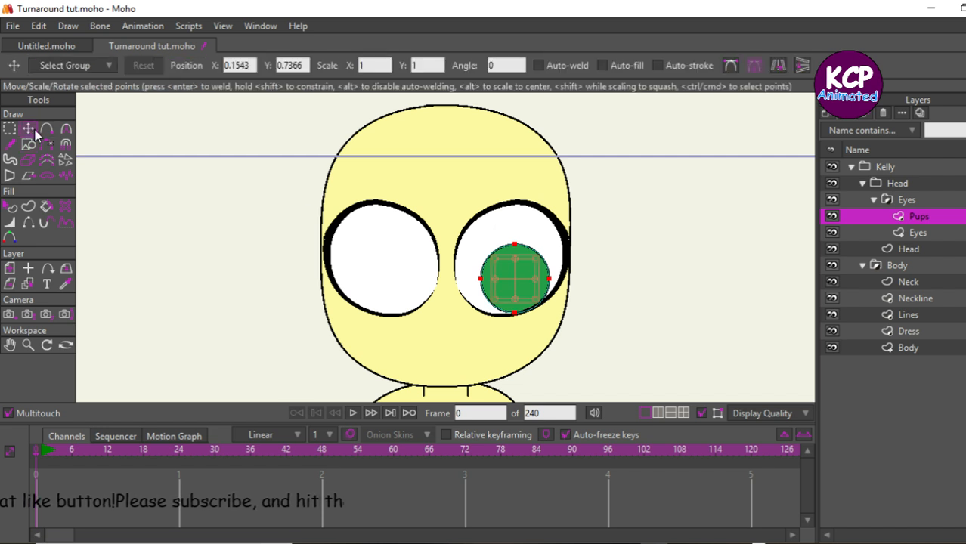
Move the green circle to about X 0.1399, Y 0.7735 in the right-hand eye and add a smaller concentric copy inside it
drag(272, 217, 259, 203)
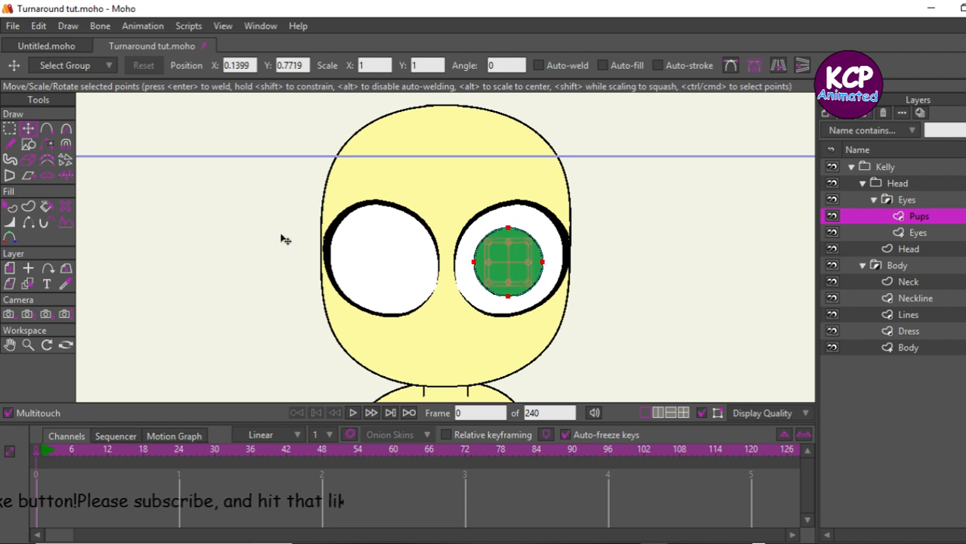
drag(278, 250, 275, 244)
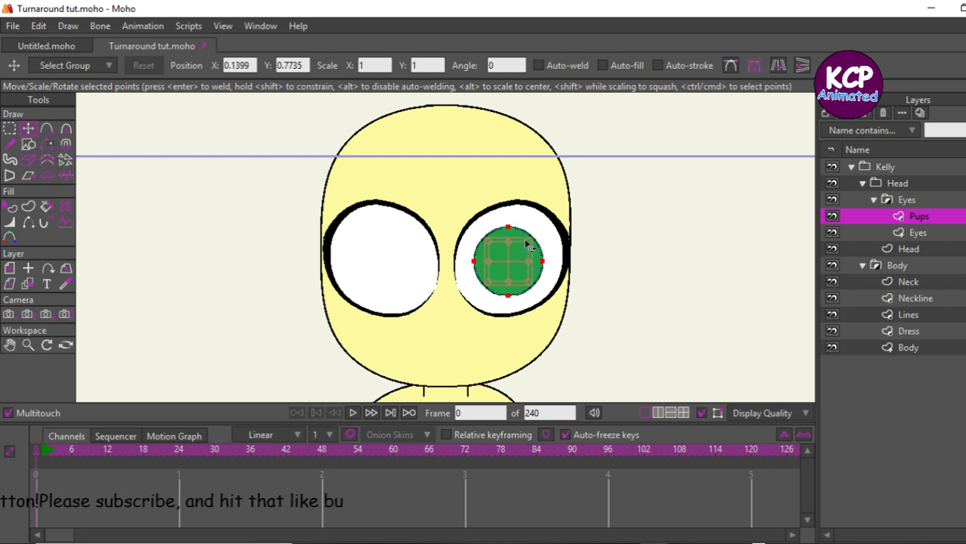
drag(527, 242, 524, 251)
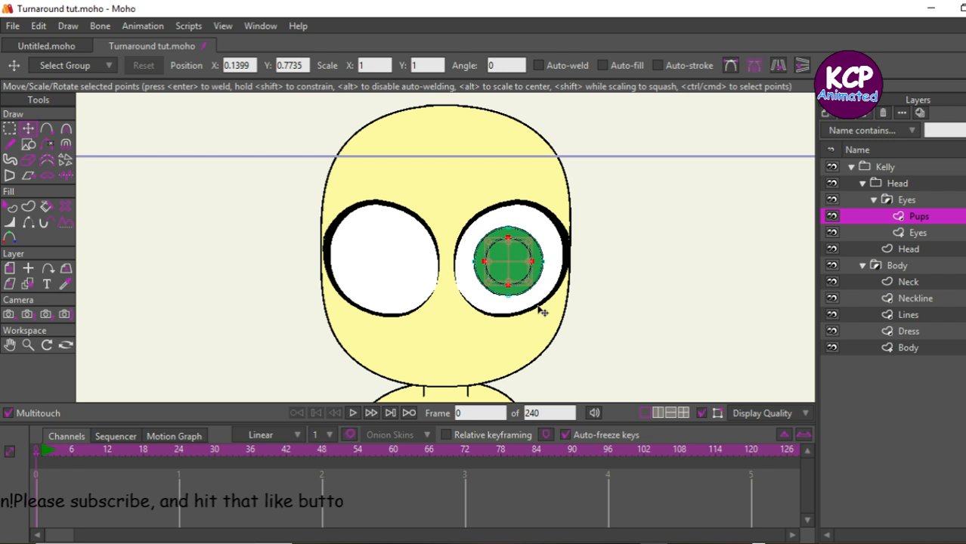
Fill the inner circle of the right-hand pupil black and duplicate the whole pupil into the left-hand eye
click(7, 208)
click(491, 263)
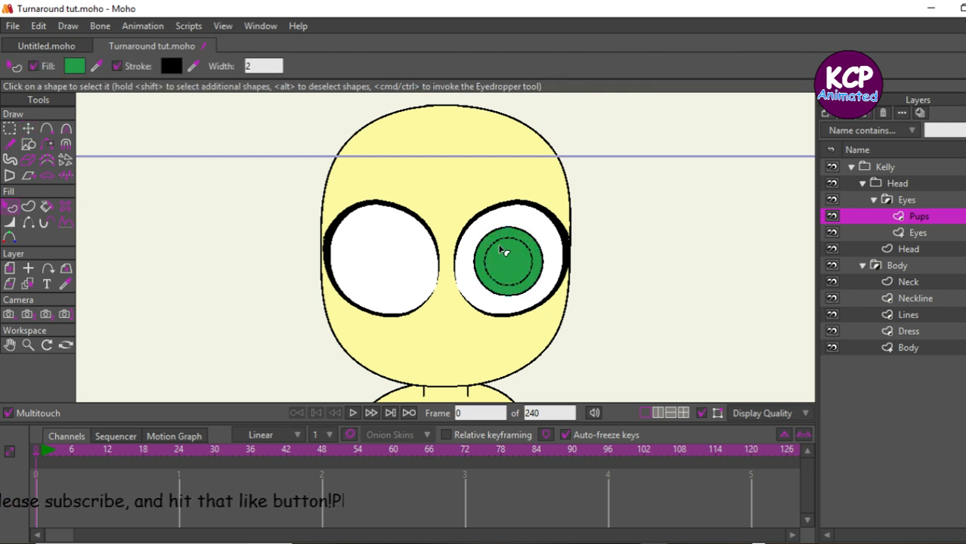
key(ctrl+t)
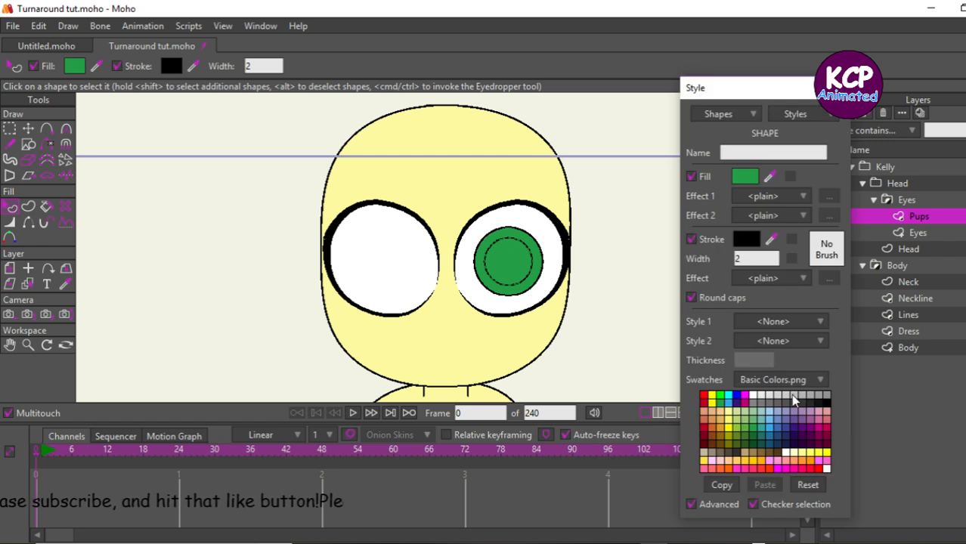
click(827, 404)
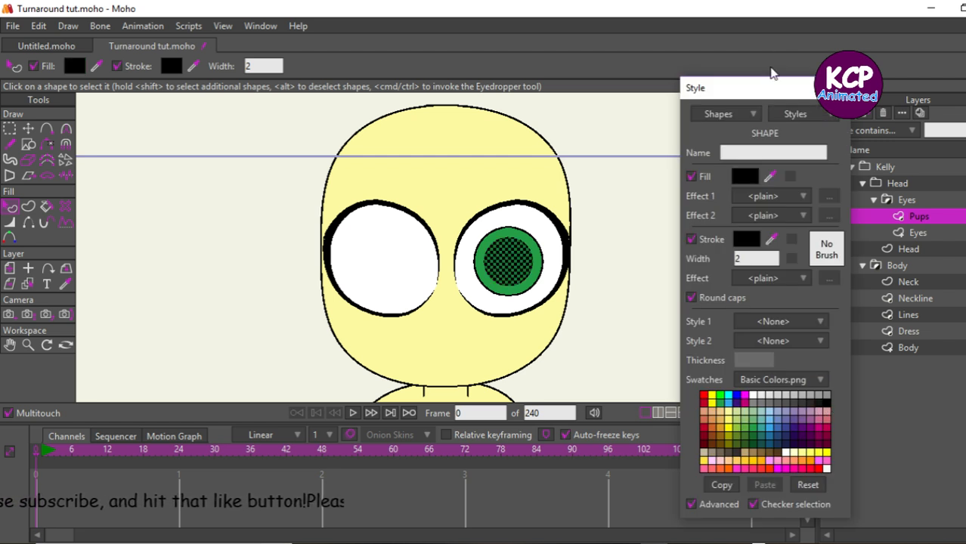
key(Return)
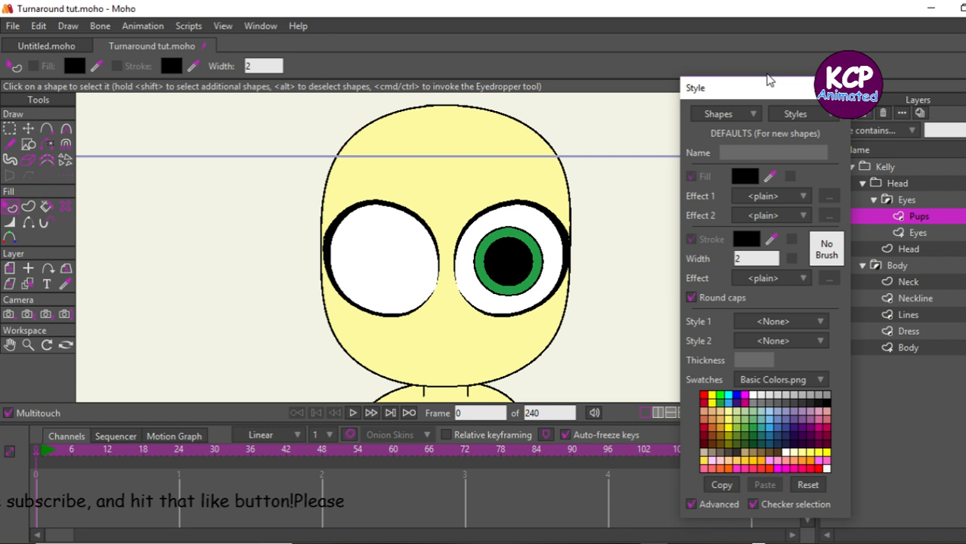
click(836, 88)
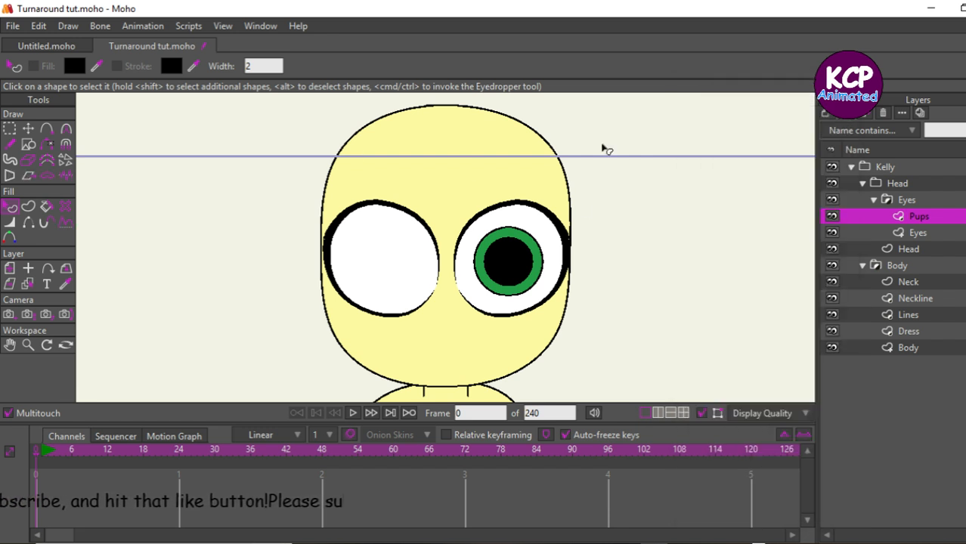
key(t)
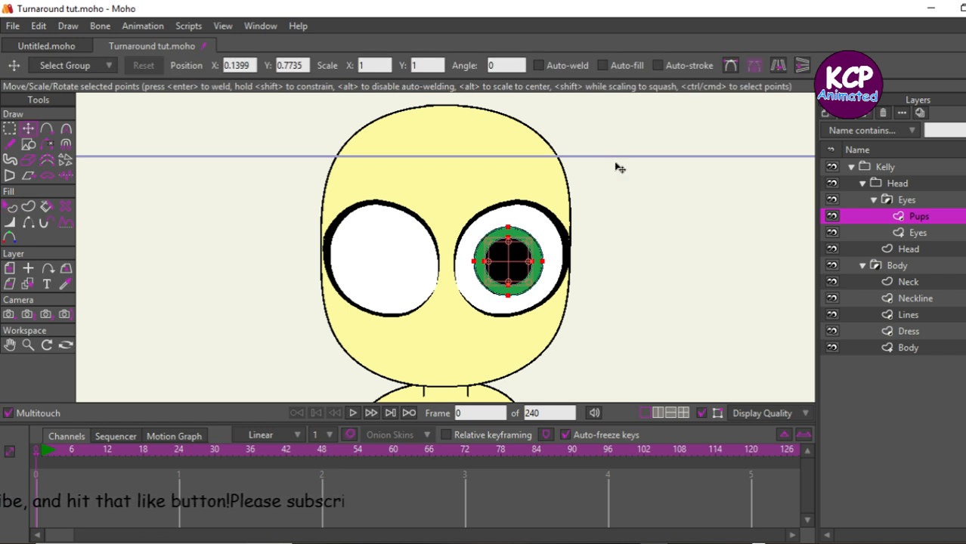
drag(678, 255, 550, 258)
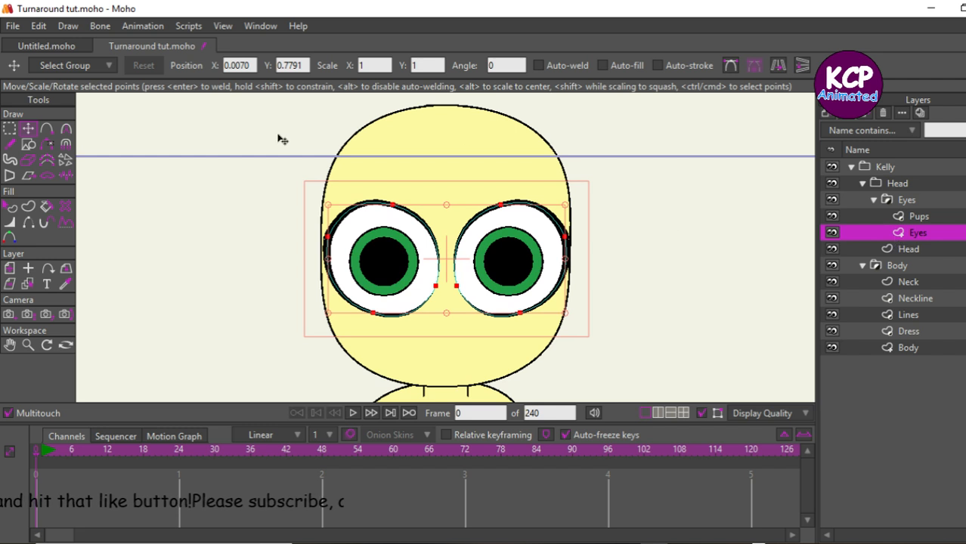
Draw a slightly arched three-point eyebrow line above the left-hand eye on the Eyes layer and give it a stroke
click(47, 129)
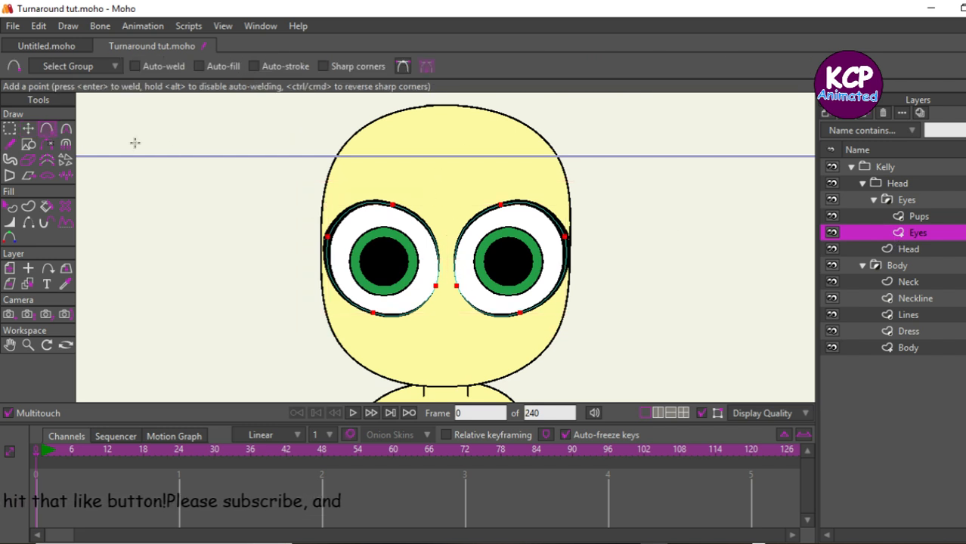
drag(423, 194, 372, 181)
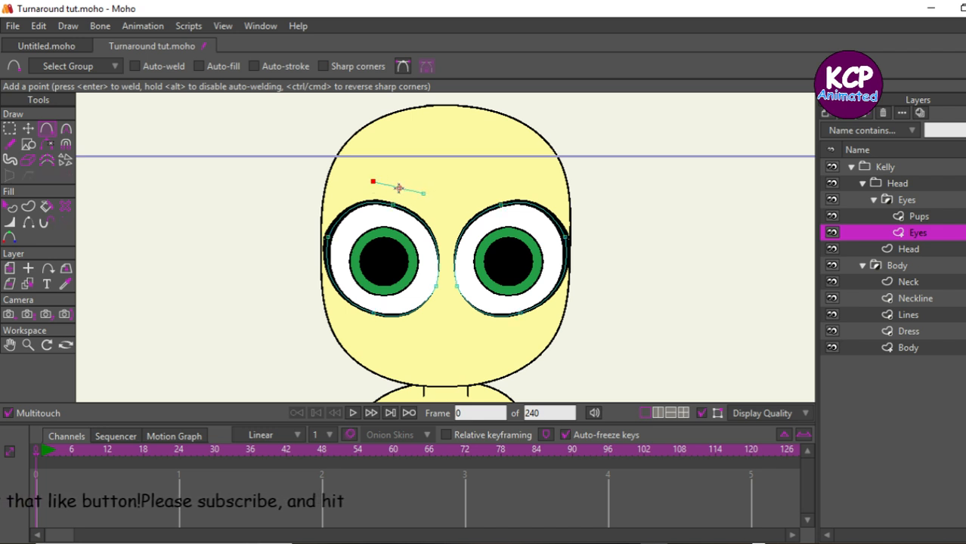
click(399, 185)
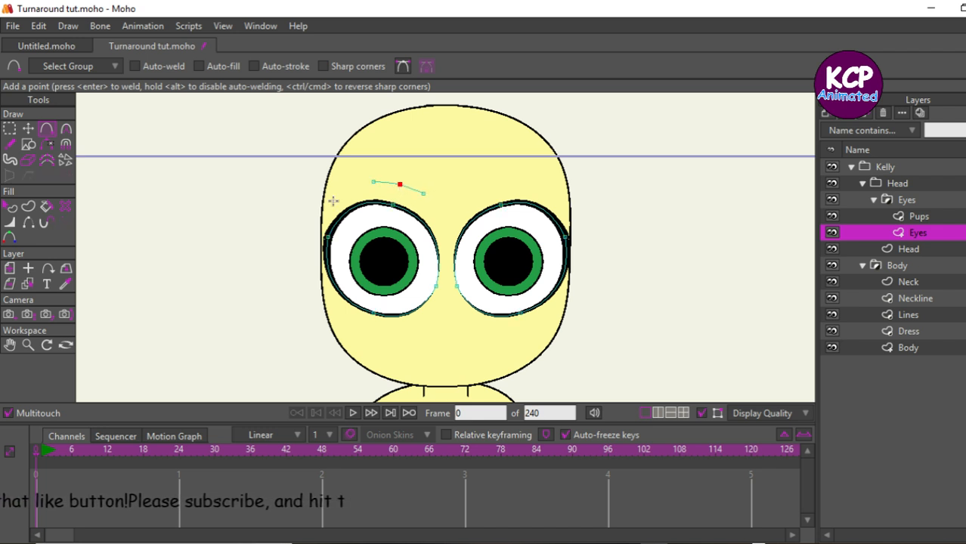
click(46, 208)
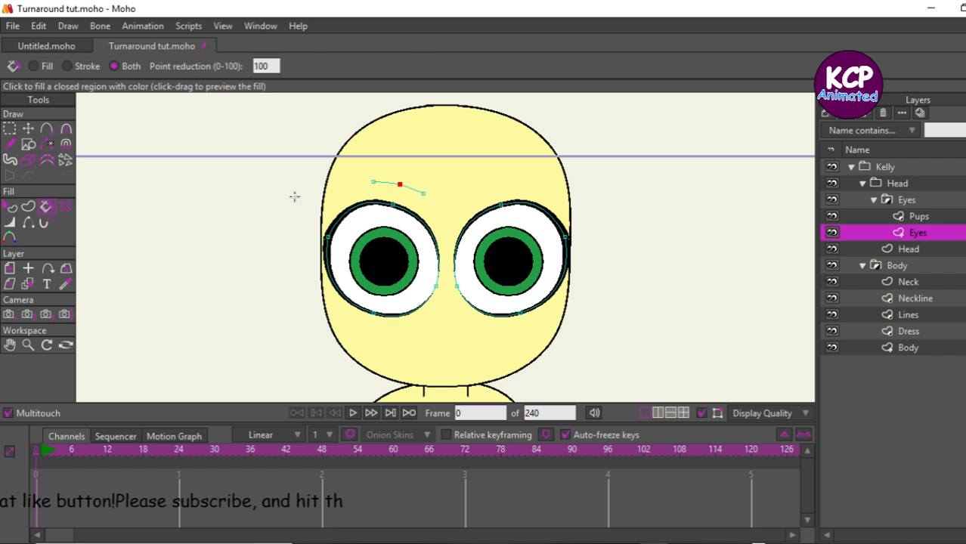
key(ctrl+a)
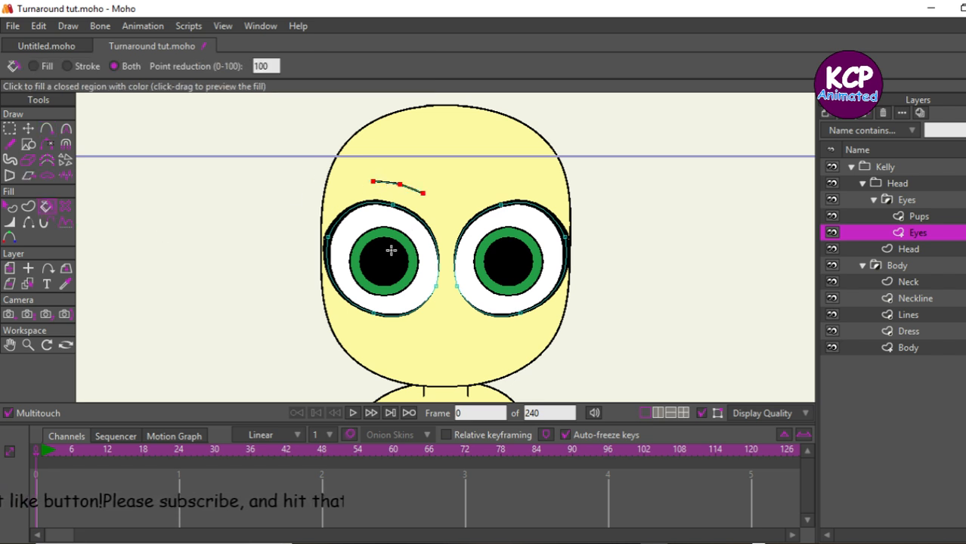
key(ctrl+d)
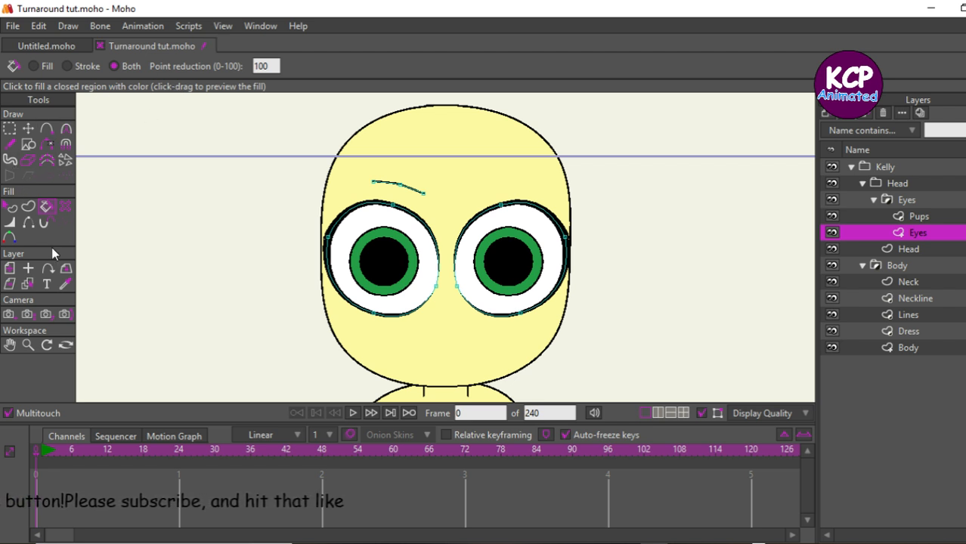
Taper the eyebrow to a point at its inner end, set its outer end to about 270 percent width, and preview the render
click(10, 222)
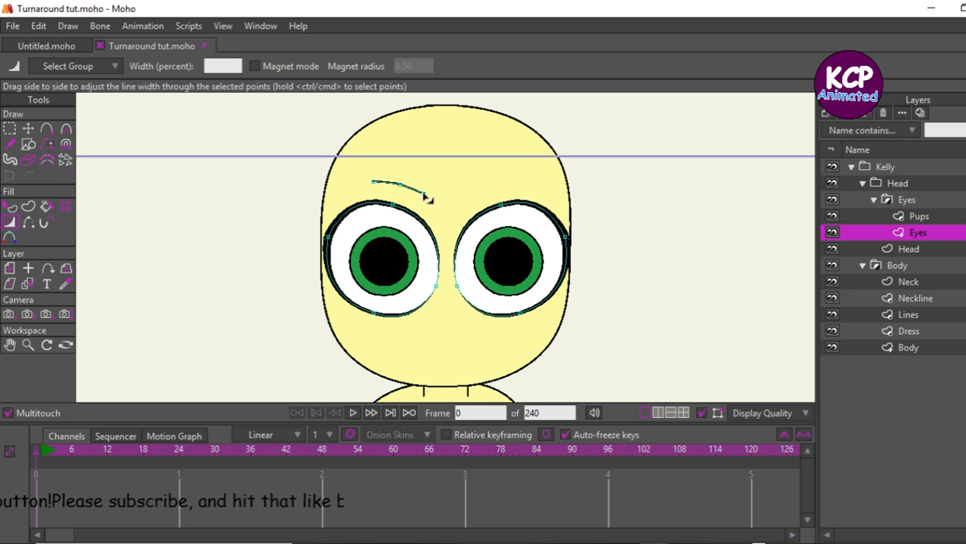
drag(425, 194, 327, 214)
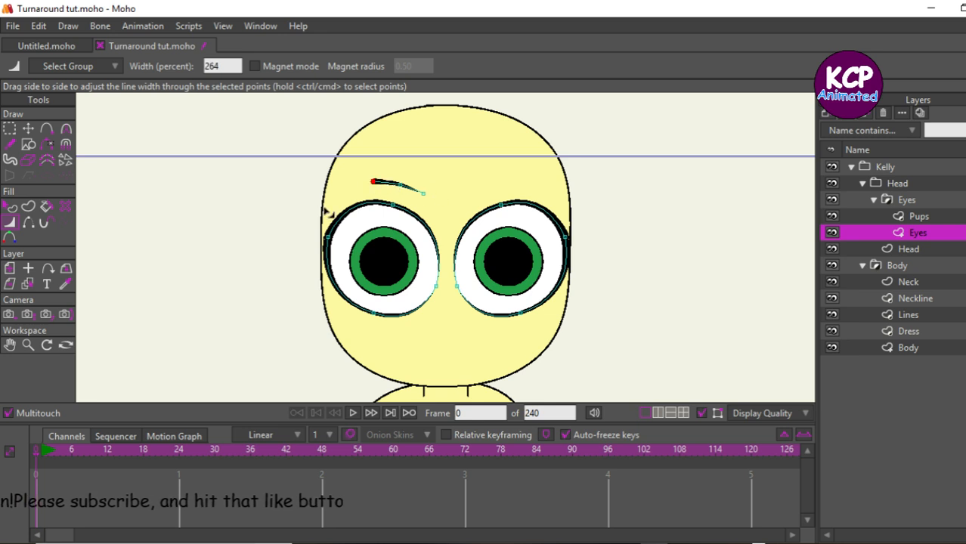
drag(384, 187, 368, 183)
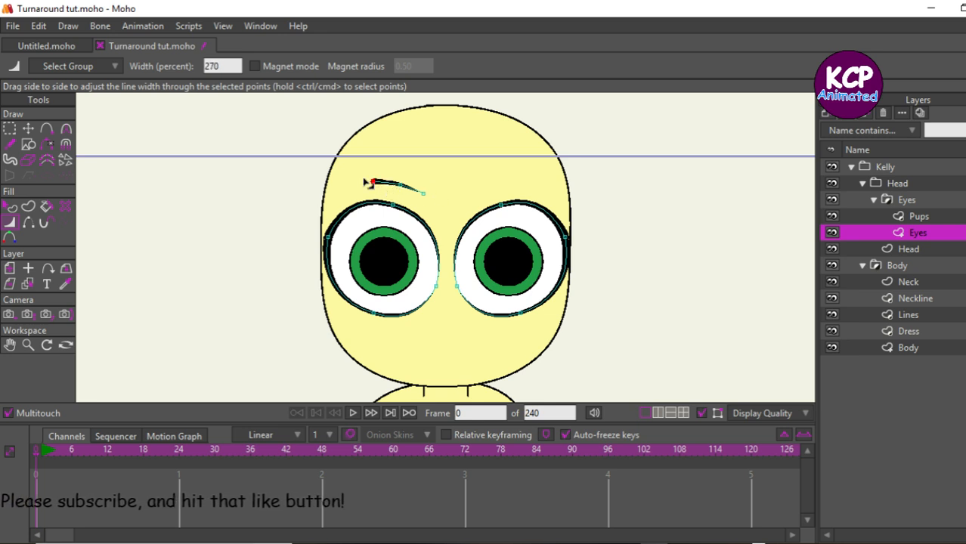
key(ctrl+r)
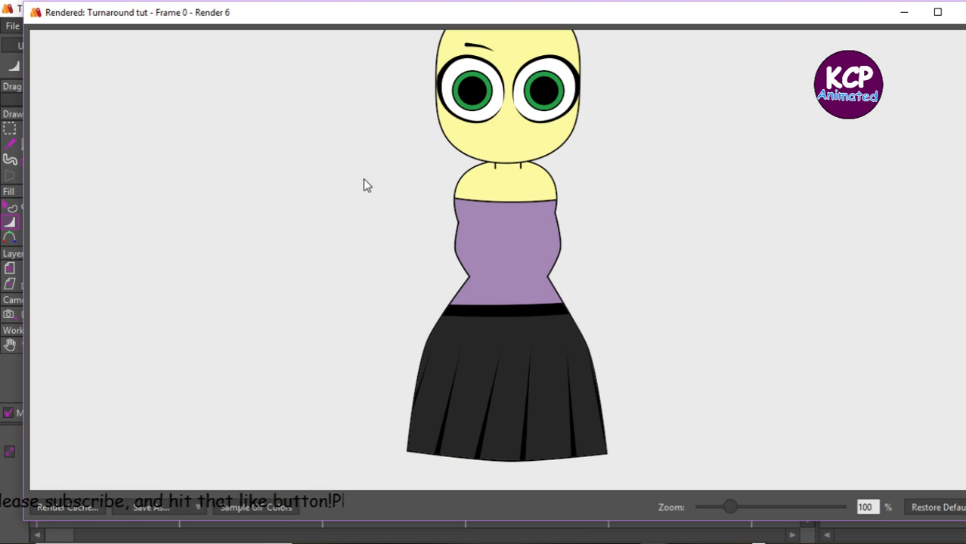
click(965, 10)
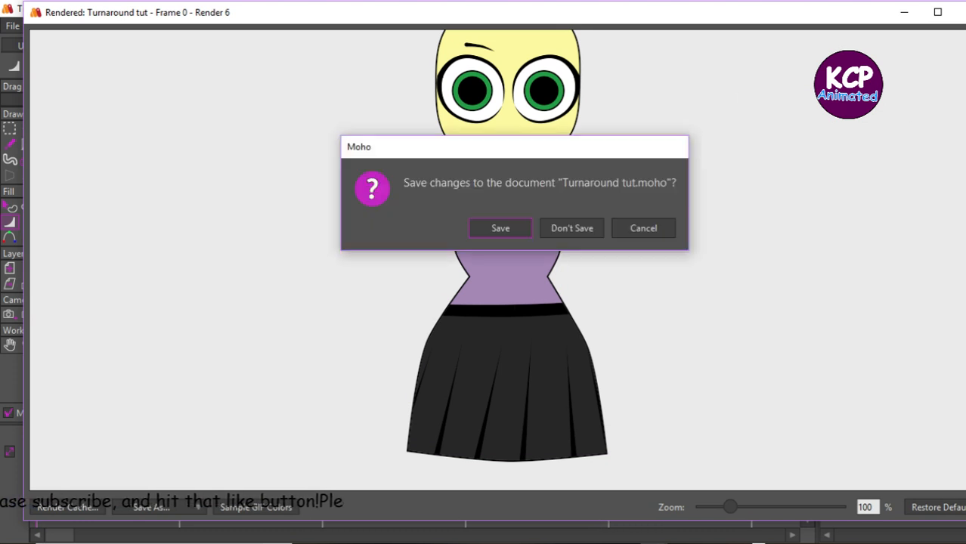
click(639, 228)
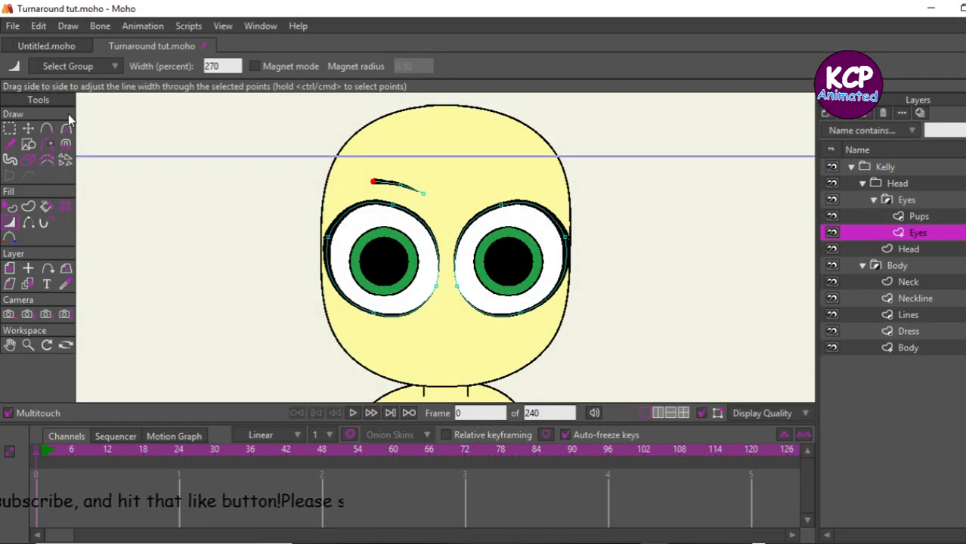
Duplicate the eyebrow as a horizontally flipped copy above the right-hand eye at about X 0.1231, Y 0.9321
click(9, 129)
click(412, 194)
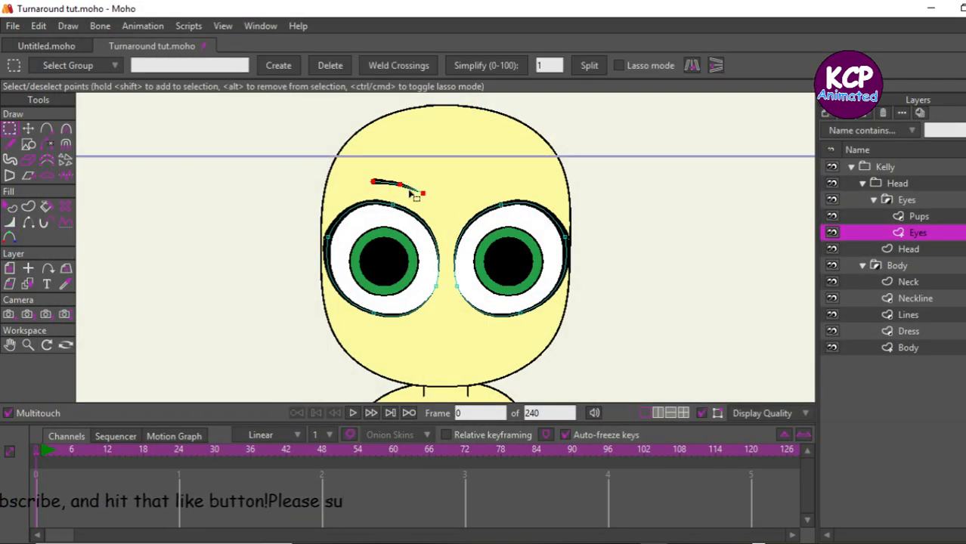
key(t)
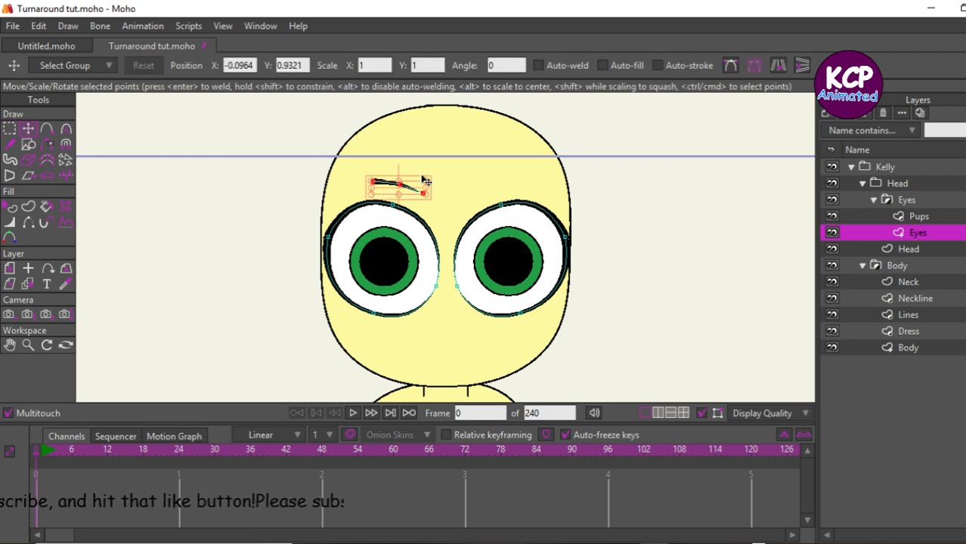
click(778, 65)
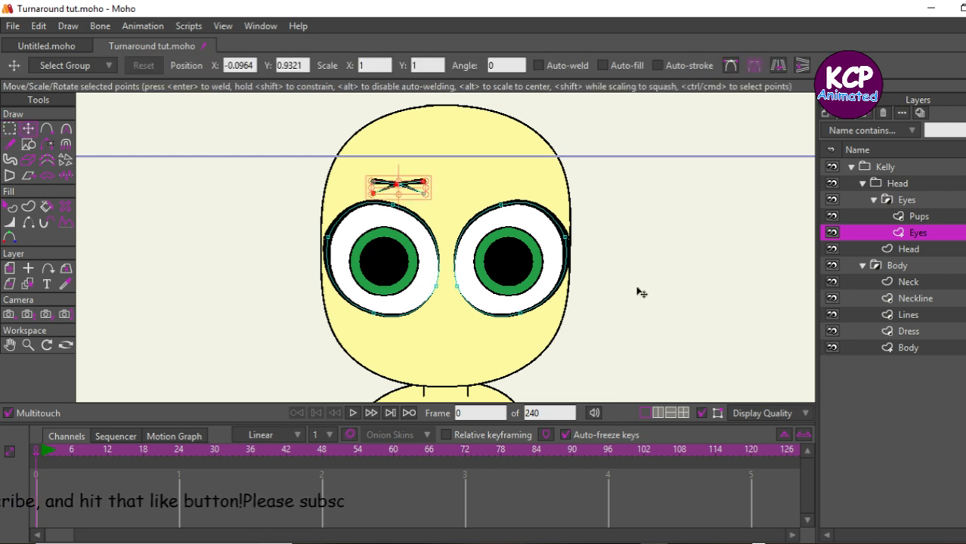
drag(286, 326, 380, 320)
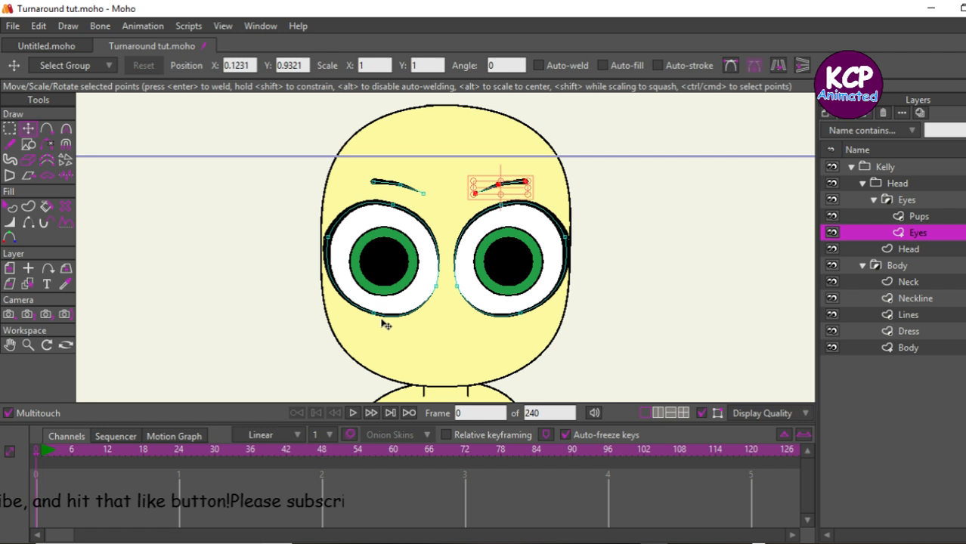
Collapse the Eyes group, add a vector layer above it inside the Head group, and name the layer Nose
click(917, 198)
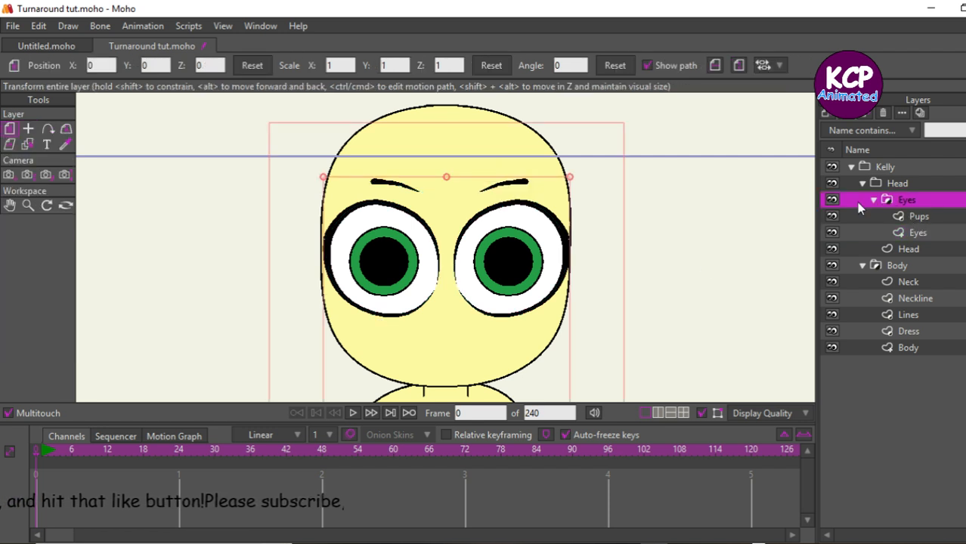
click(873, 200)
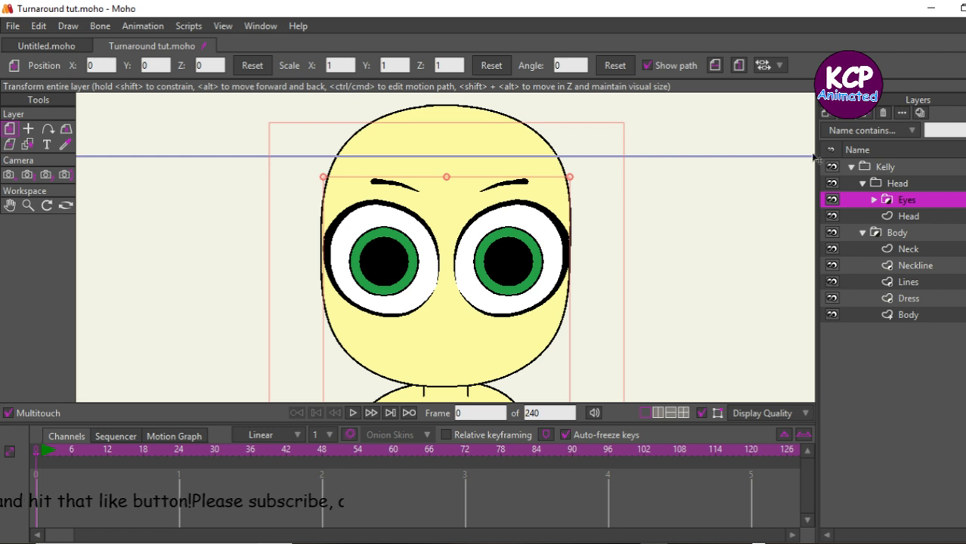
click(826, 113)
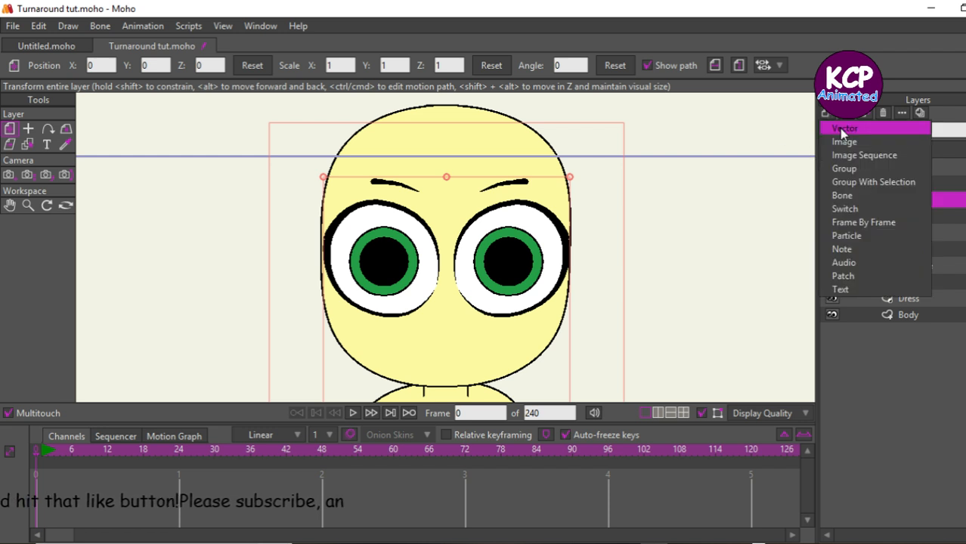
click(833, 128)
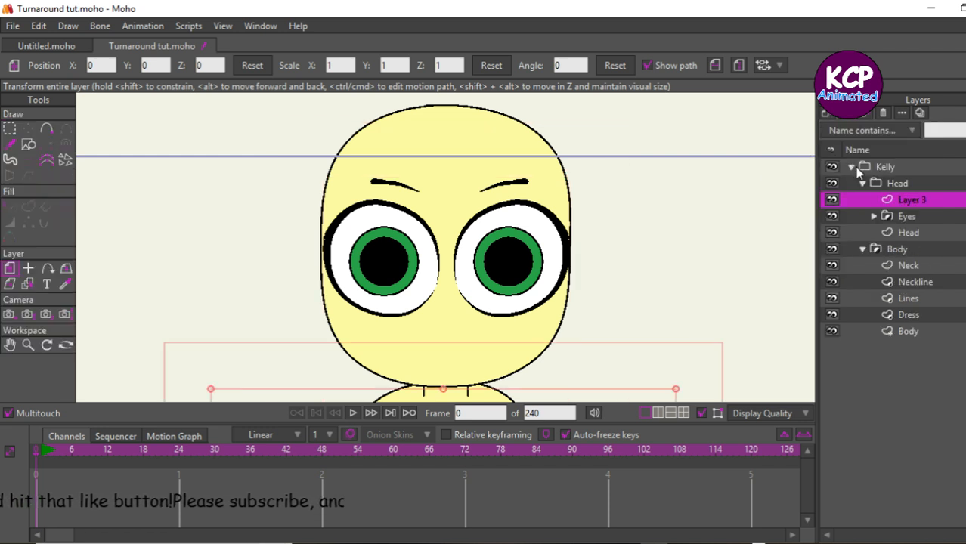
double_click(912, 200)
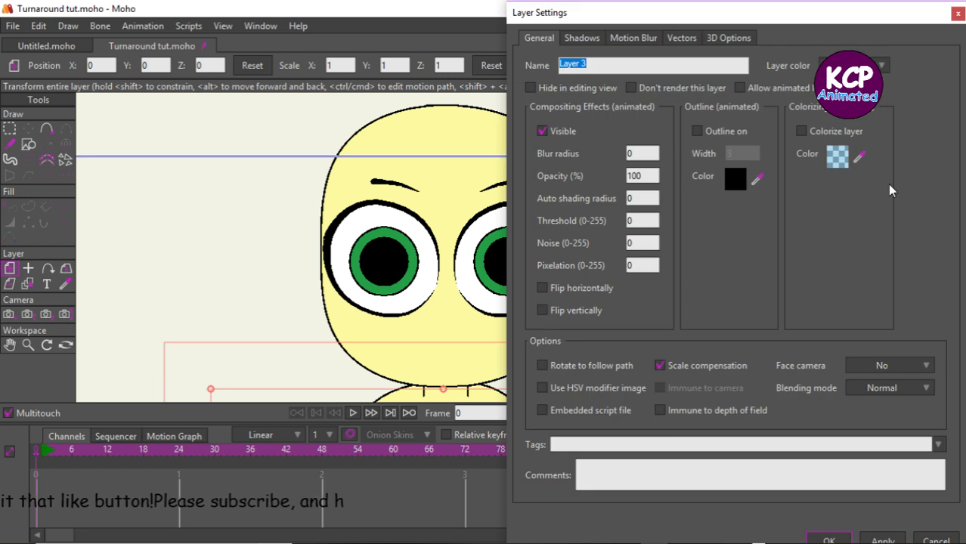
text(Nose)
key(Return)
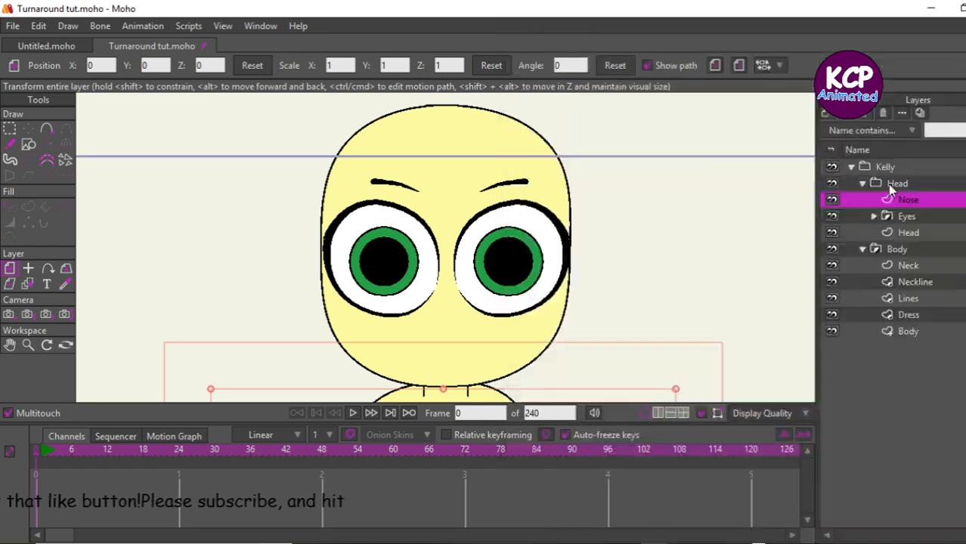
Draw a small flat oval on the Nose layer just below and between the eyes, positioned at about X 0.0150, Y 0.6485
click(28, 144)
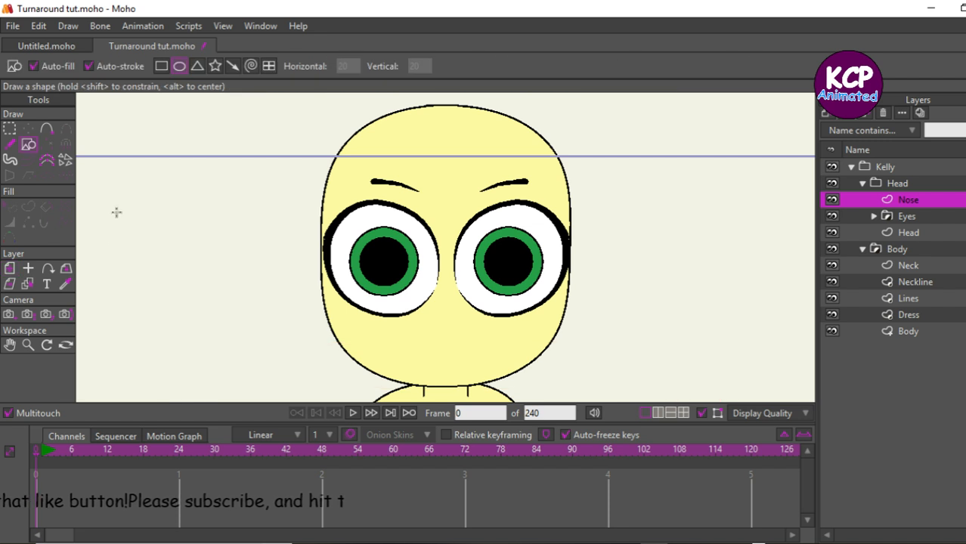
click(65, 284)
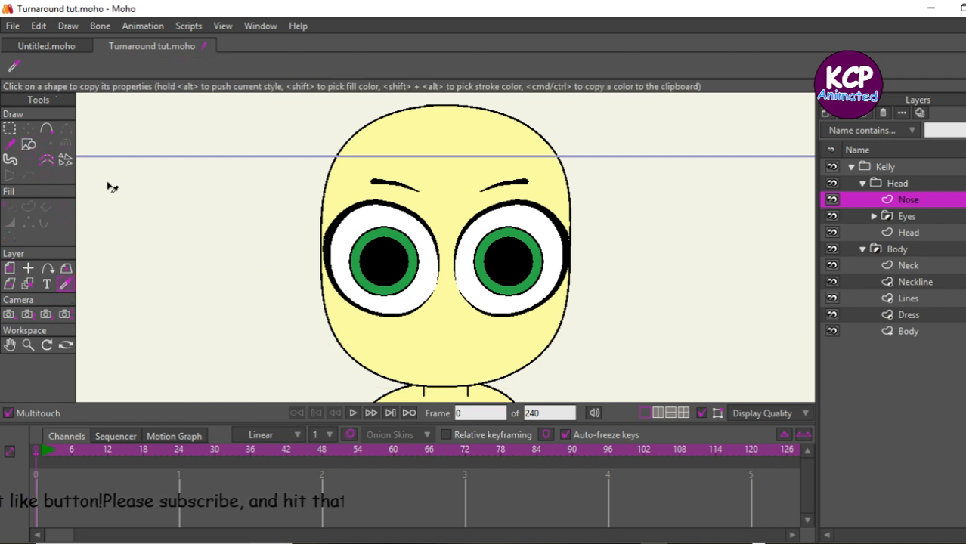
click(28, 144)
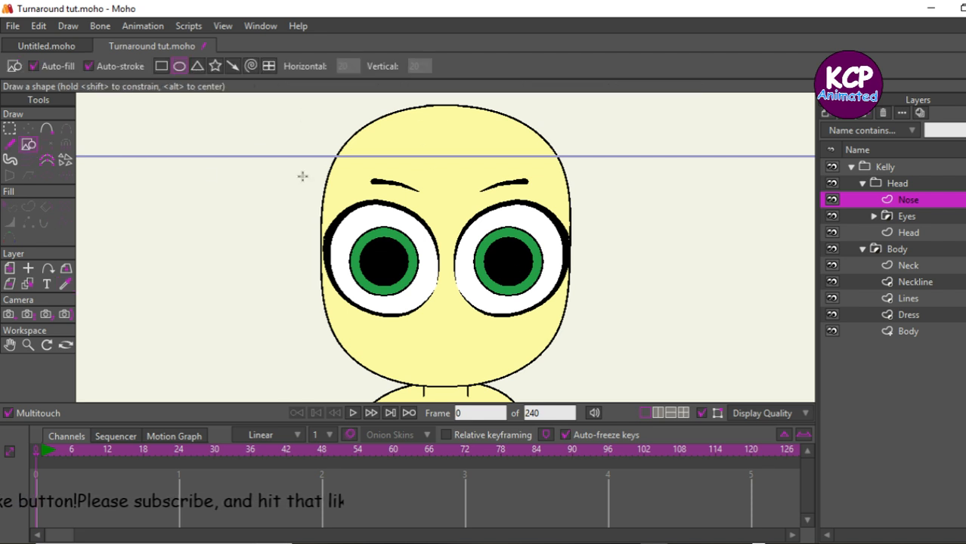
drag(428, 316, 474, 338)
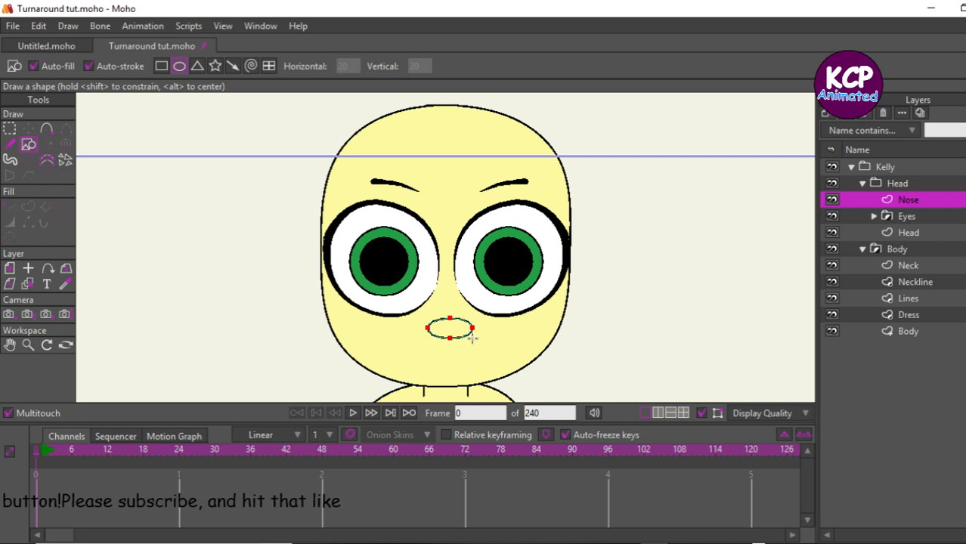
click(28, 128)
drag(457, 347, 456, 332)
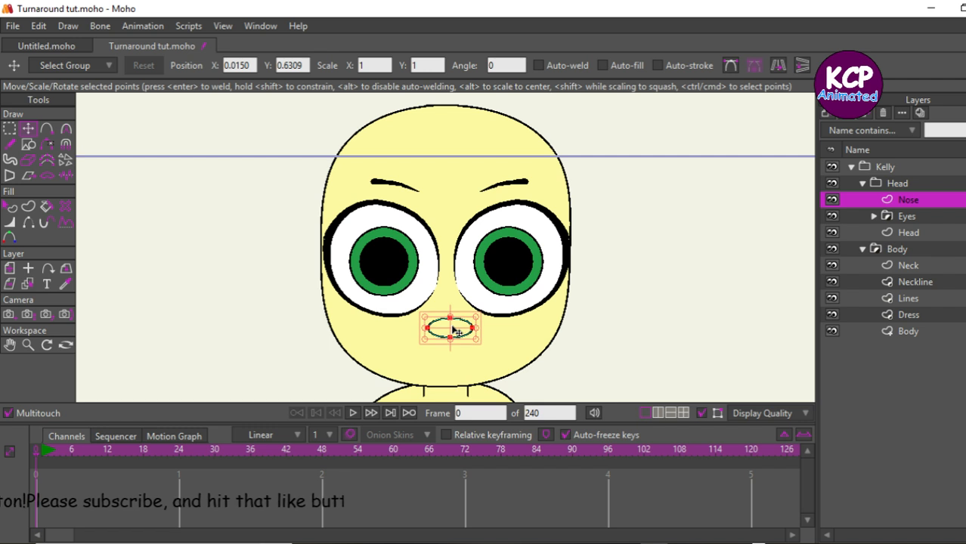
key(ctrl+z)
drag(264, 309, 264, 303)
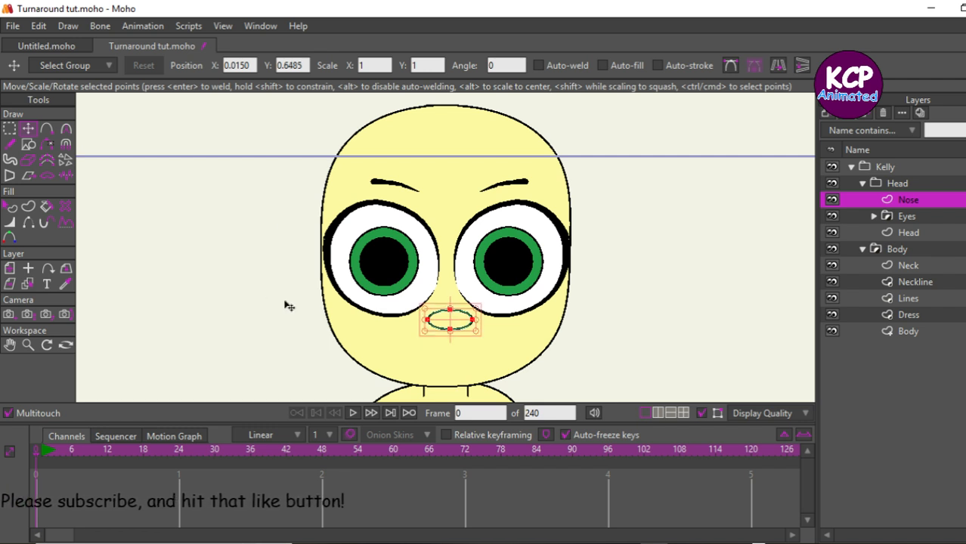
Hide the two upper edges of the nose oval so only its lower curve is stroked, and preview the render
key(ctrl+alt+f)
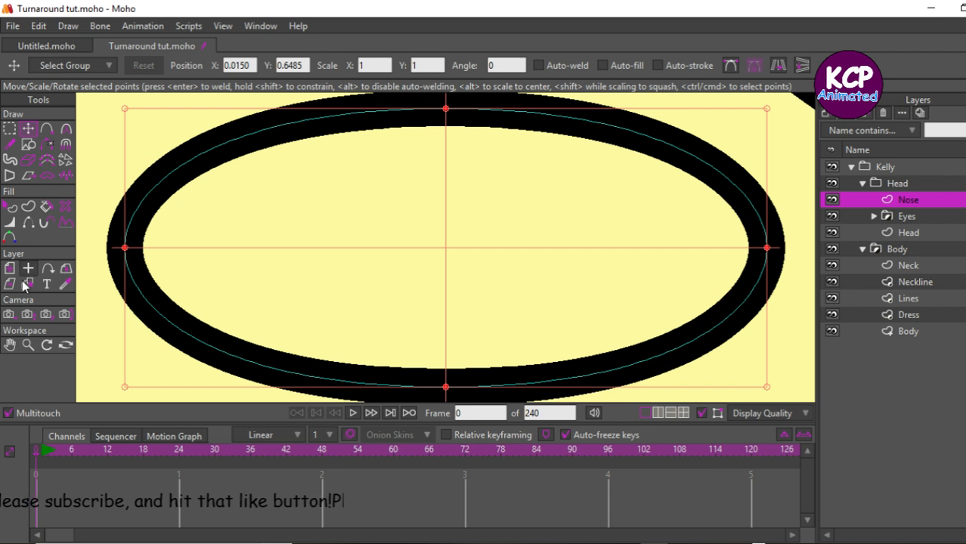
click(27, 222)
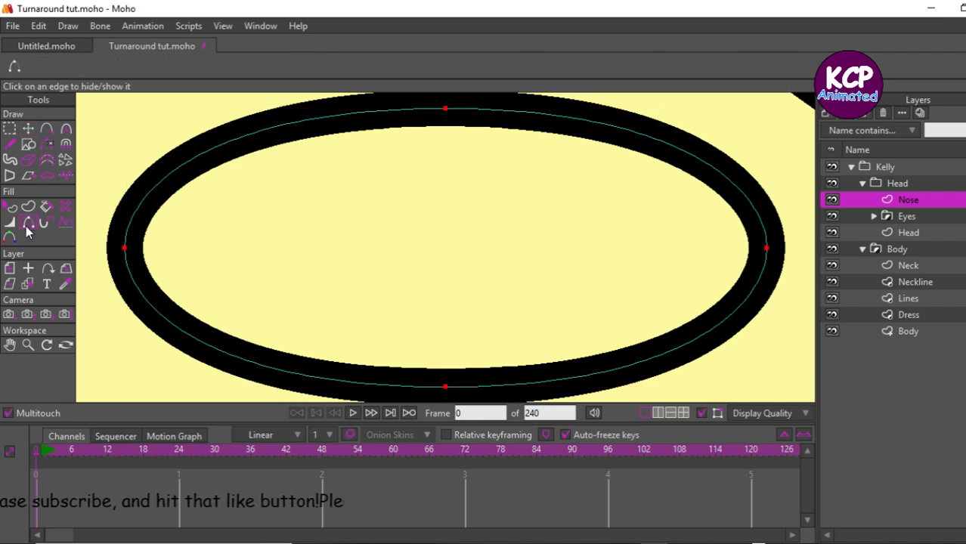
click(248, 140)
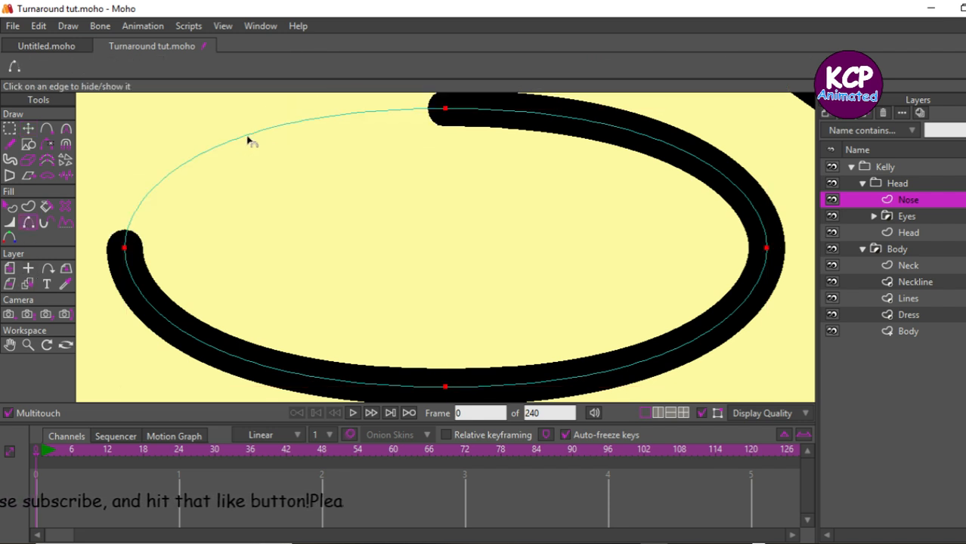
click(503, 119)
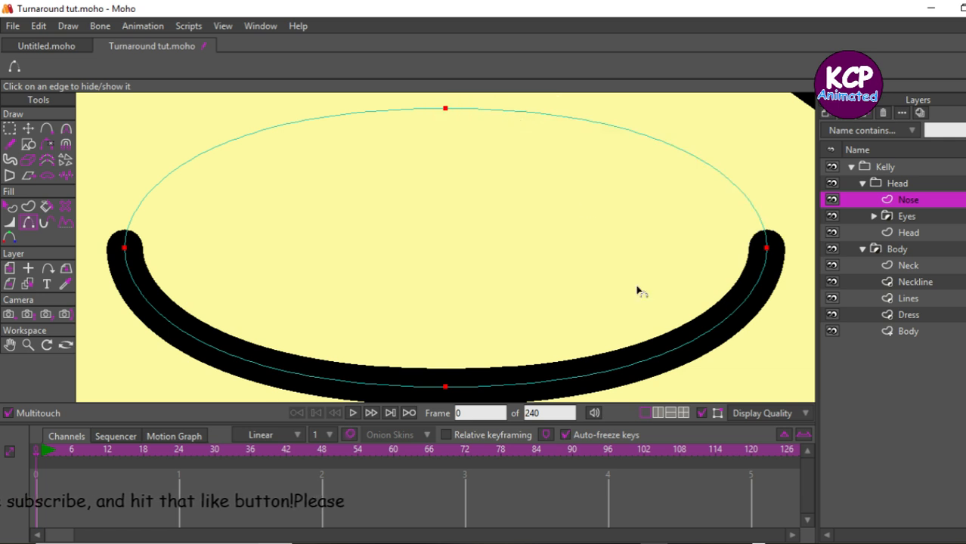
key(ctrl+r)
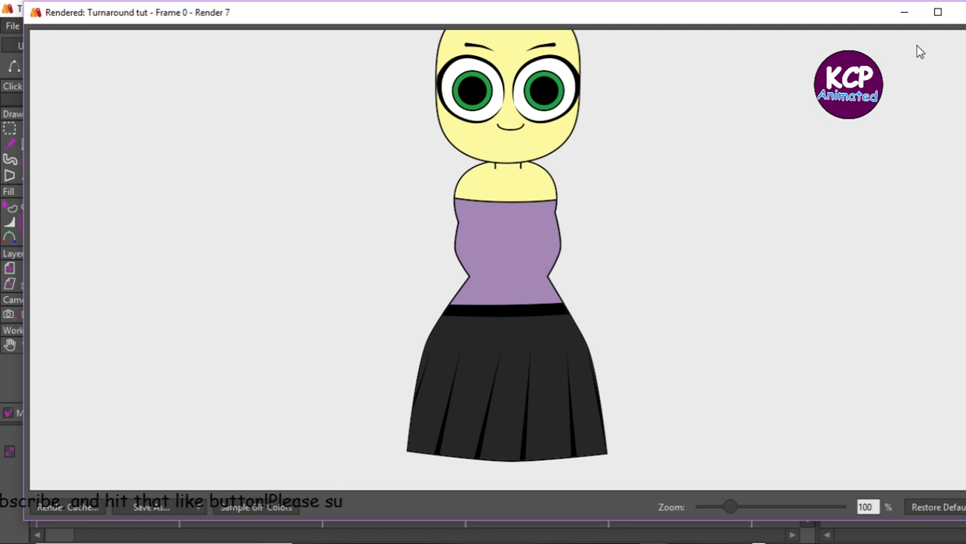
click(959, 12)
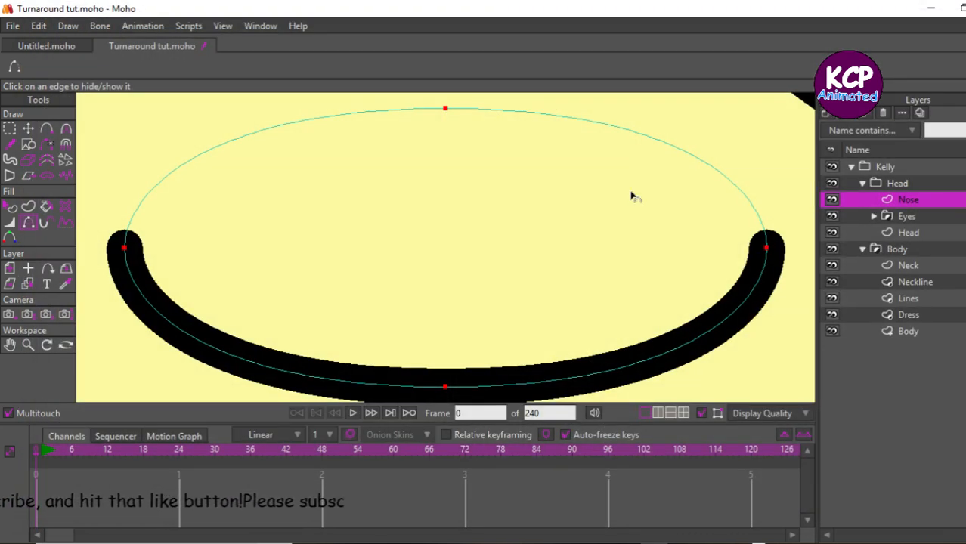
Scale the nose curve down uniformly to a little over half its size and preview the render
click(31, 130)
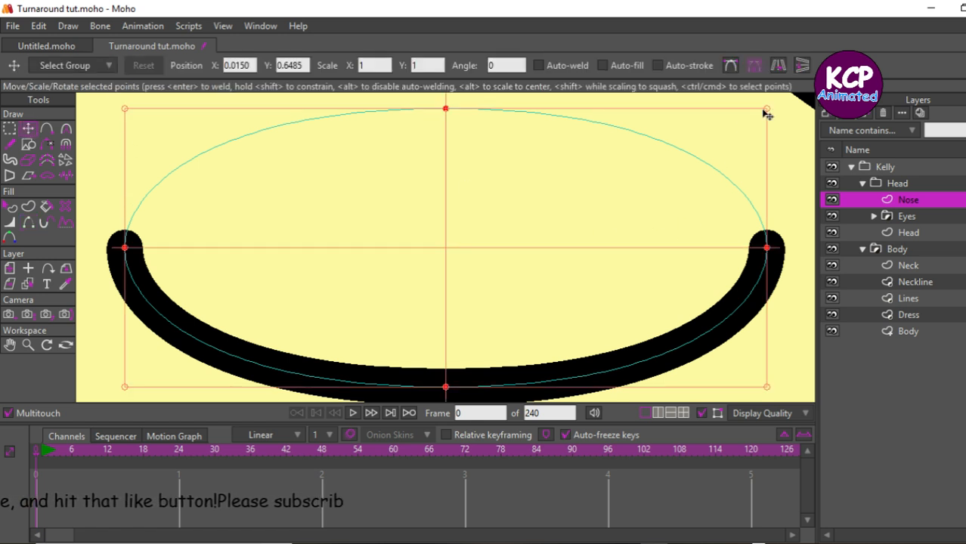
drag(765, 111, 681, 181)
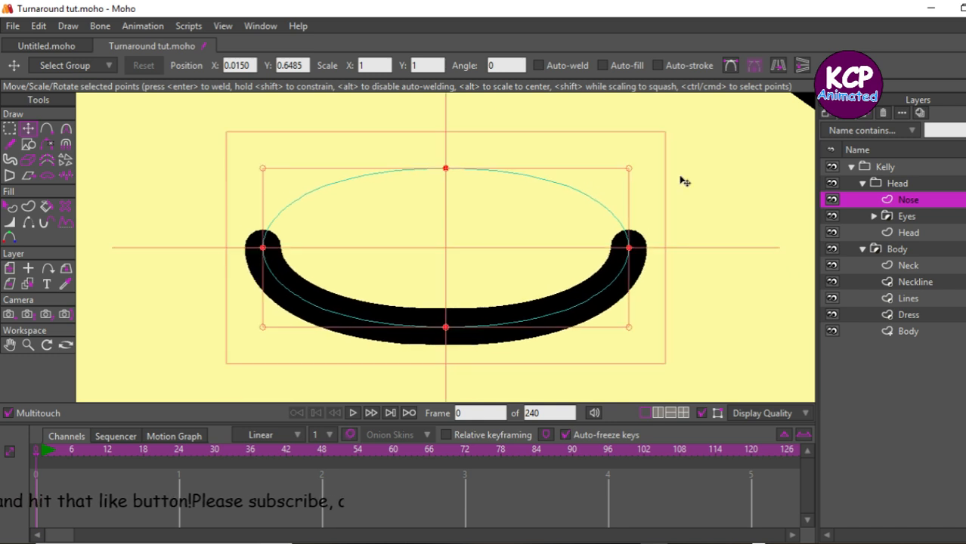
key(ctrl+r)
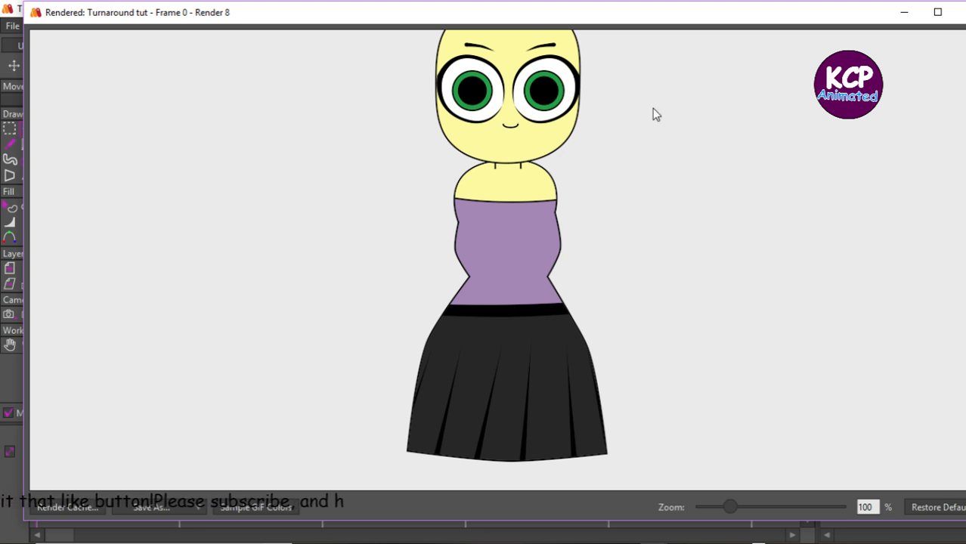
click(958, 10)
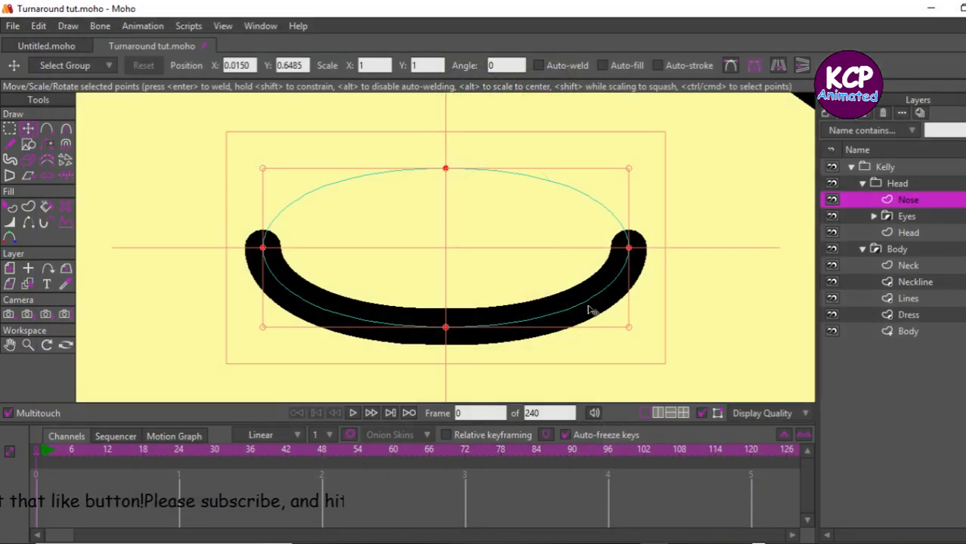
Add a vector layer above Nose inside the Head group and name it Bangs
click(897, 170)
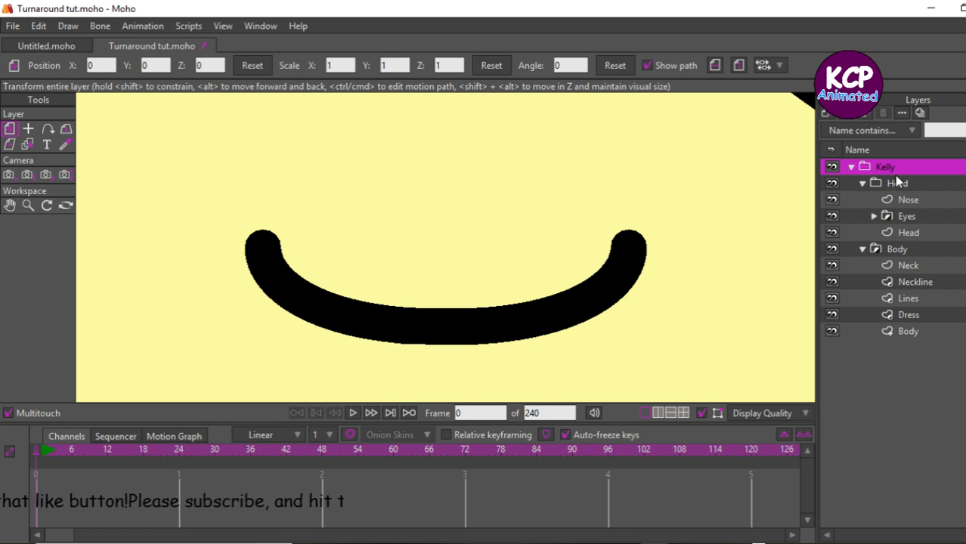
key(Escape)
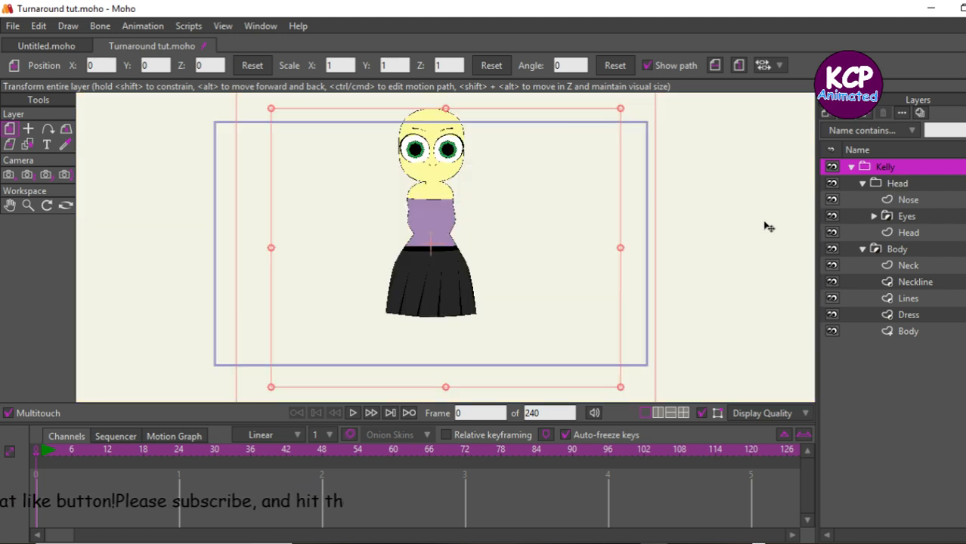
click(886, 186)
key(Escape)
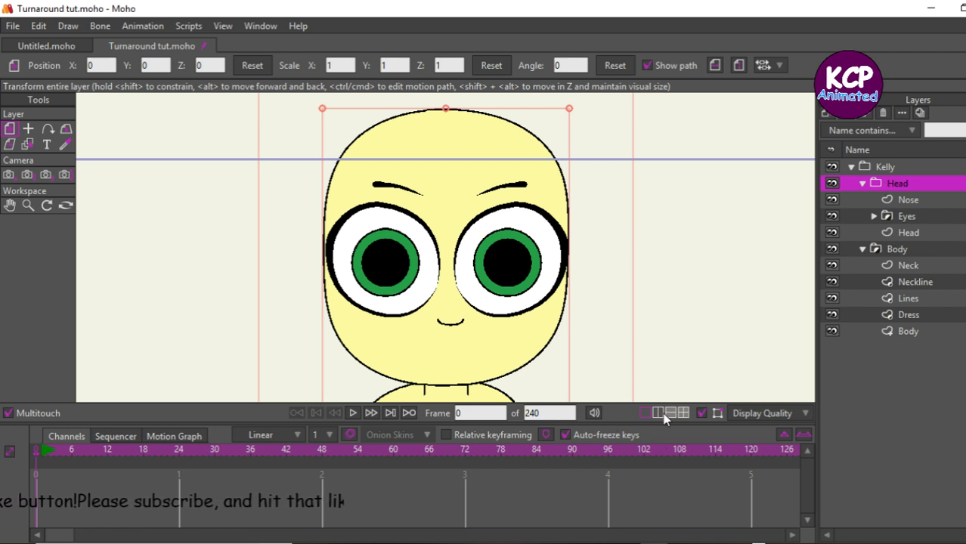
click(877, 198)
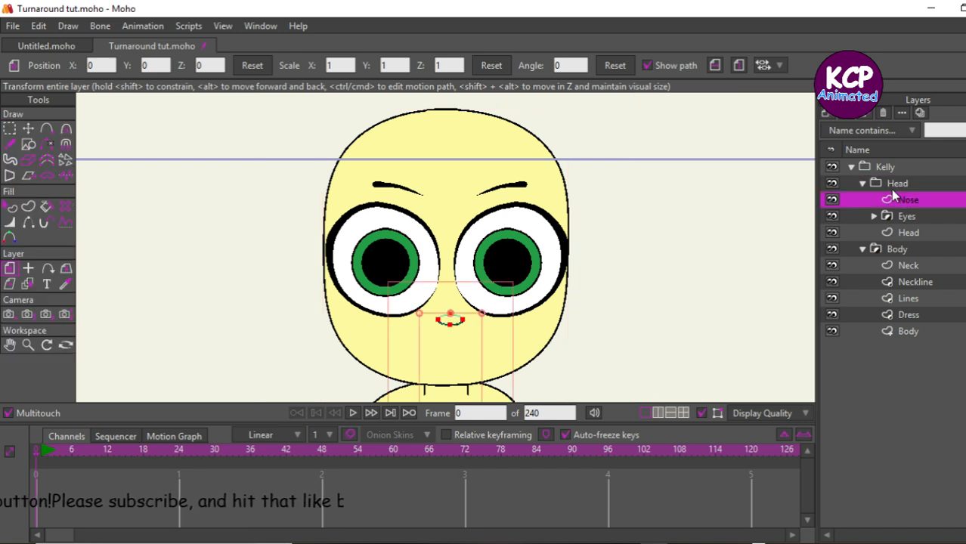
click(826, 113)
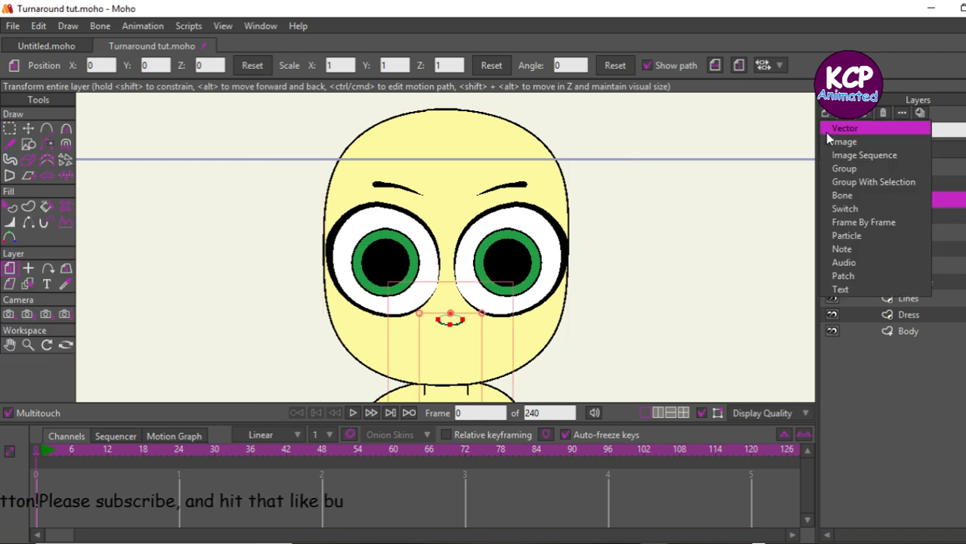
click(831, 127)
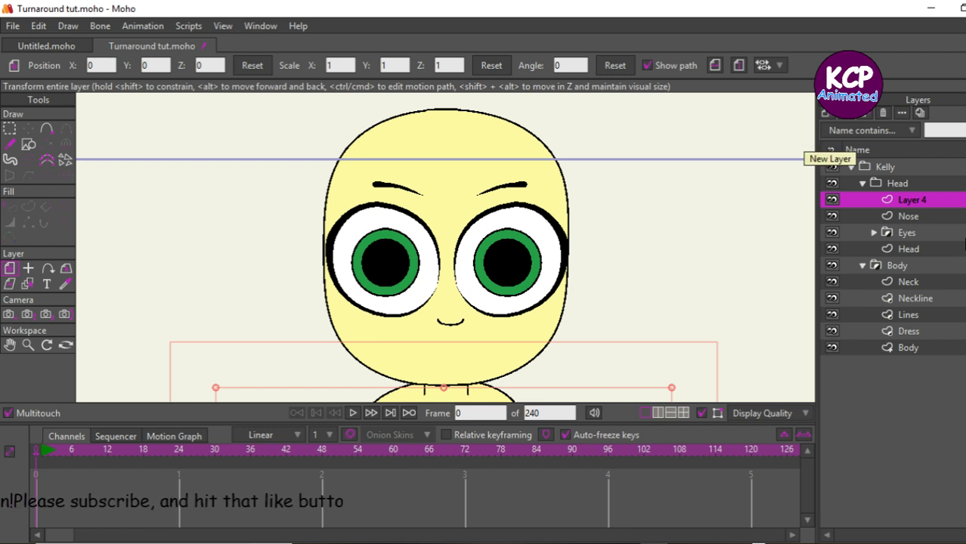
double_click(948, 201)
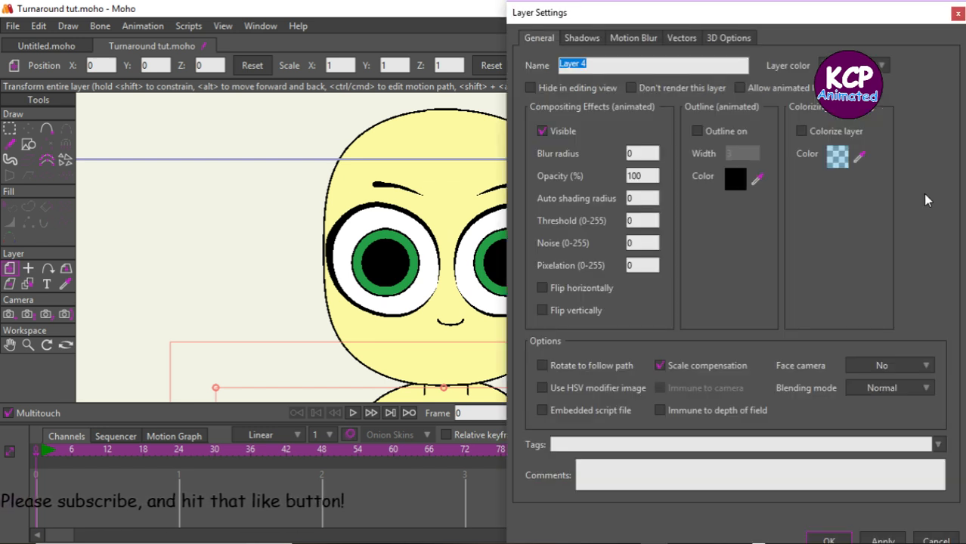
text(B)
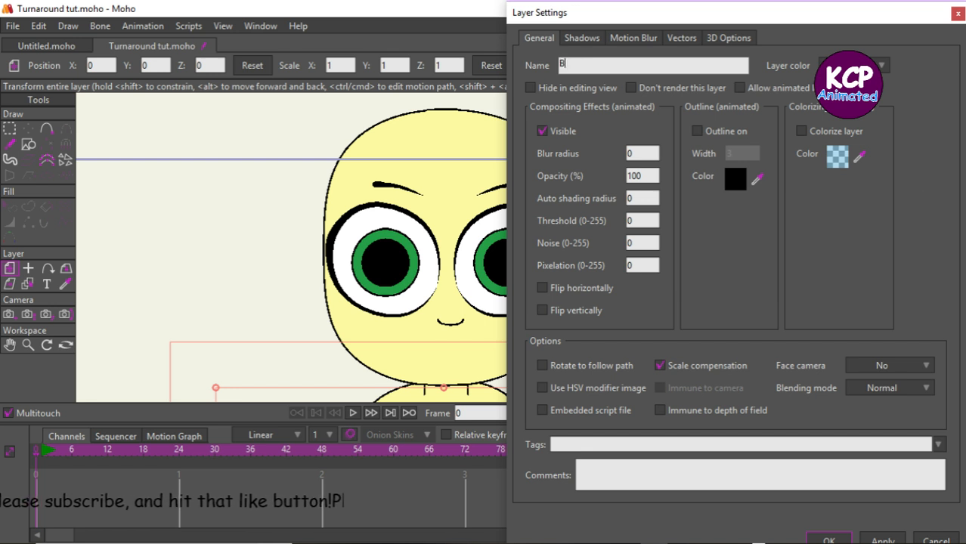
text(angs)
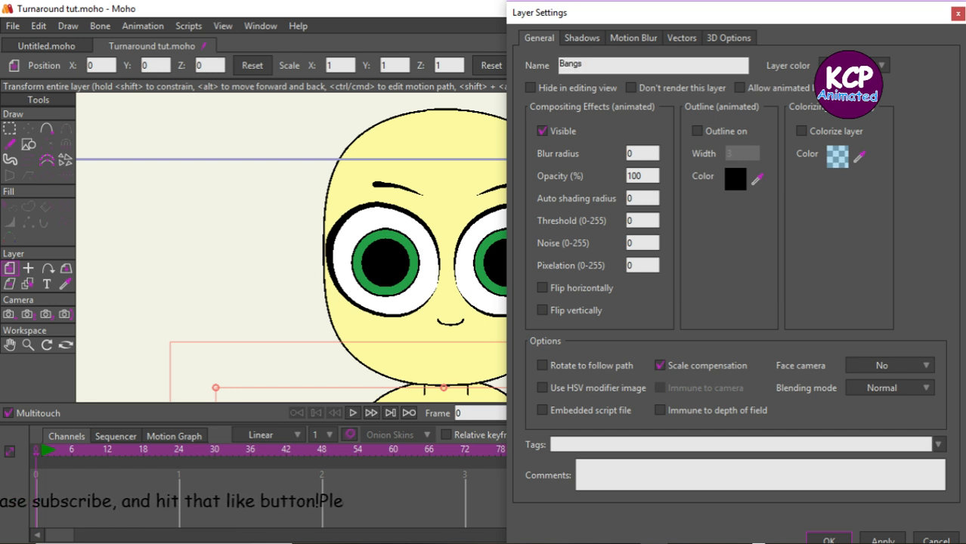
key(Return)
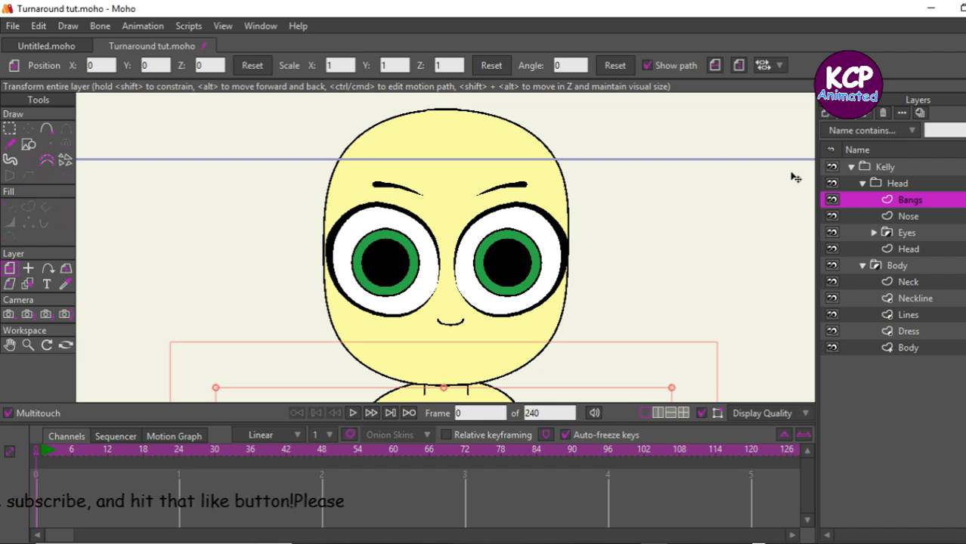
Draw a curved hair outline on the Bangs layer from the top centre of the head, down past the right-hand eye and back up
click(47, 130)
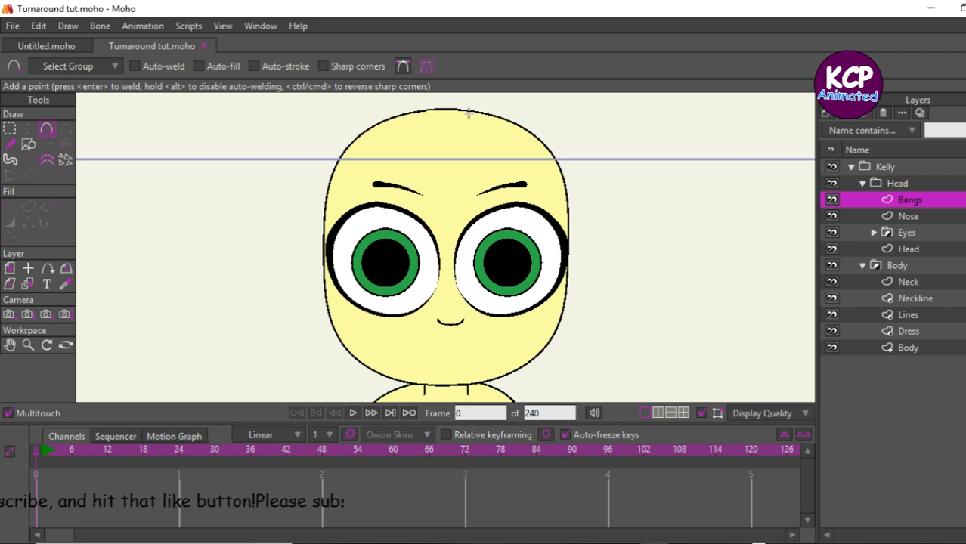
mouse_move(461, 109)
mouse_down()
mouse_move(530, 131)
mouse_move(554, 161)
mouse_move(570, 210)
mouse_move(569, 252)
mouse_move(584, 278)
mouse_up()
drag(584, 278, 455, 110)
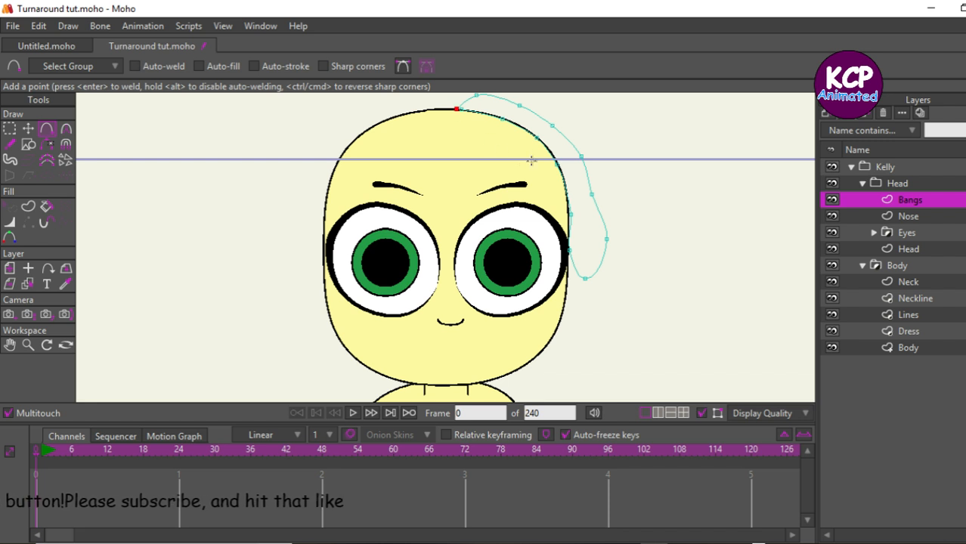
key(ctrl+a)
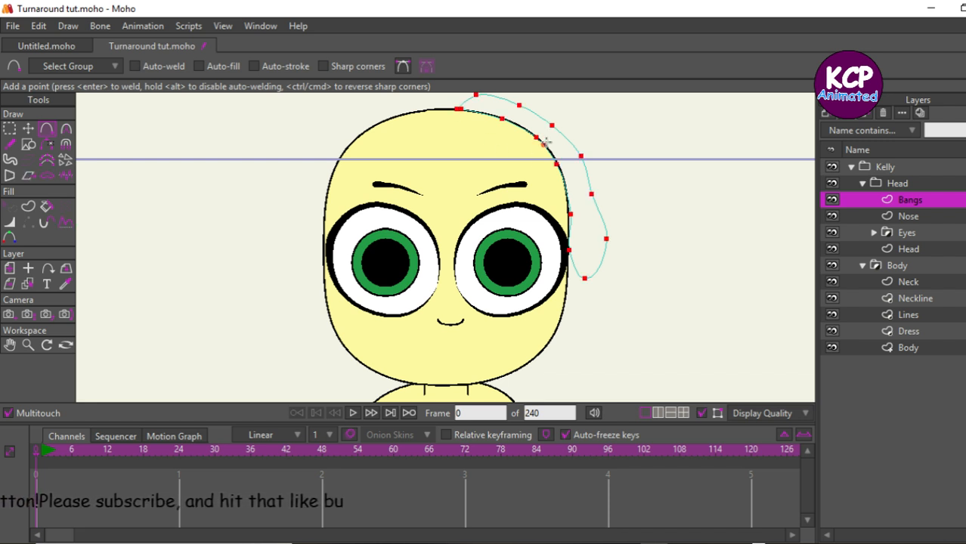
Weld the two loose end points of the bangs outline together at the top of the head to close the shape
click(9, 129)
click(257, 108)
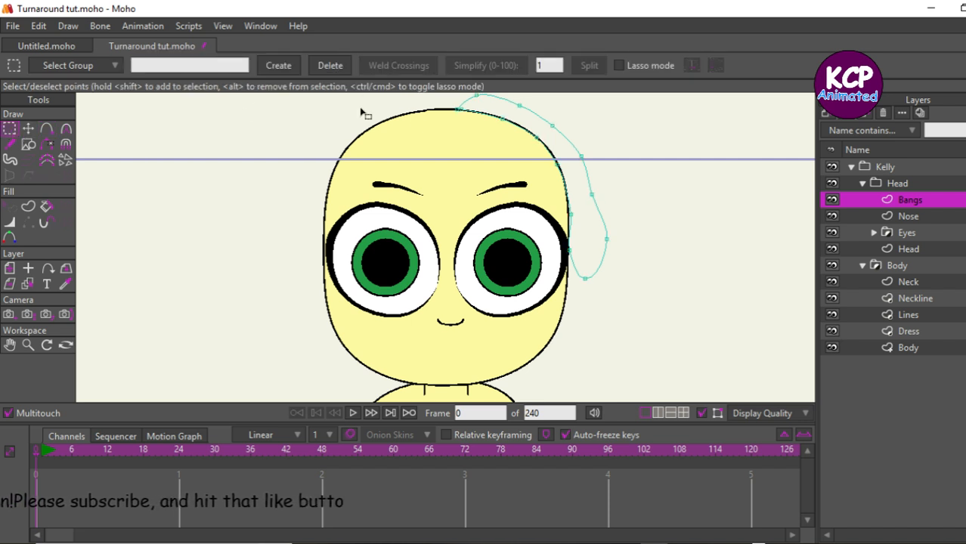
click(459, 110)
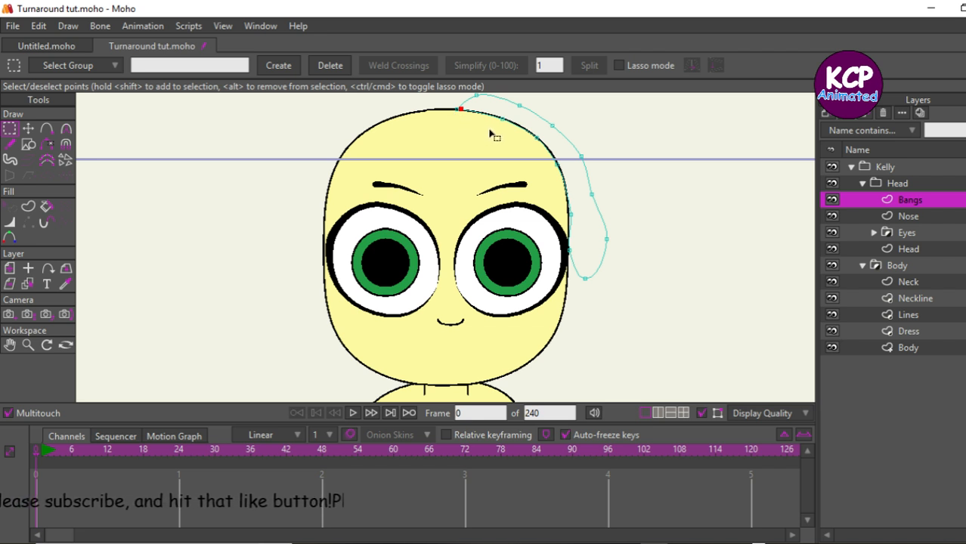
click(456, 109)
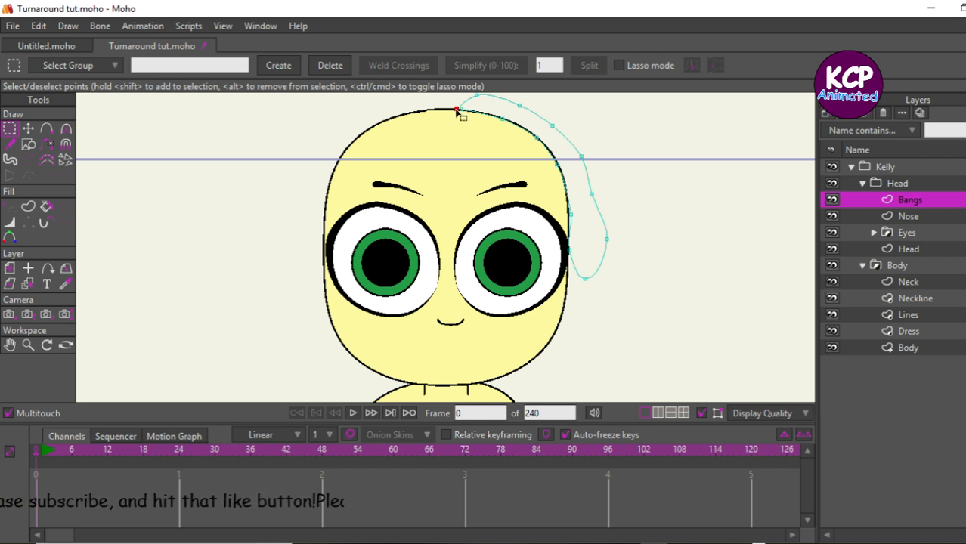
click(28, 129)
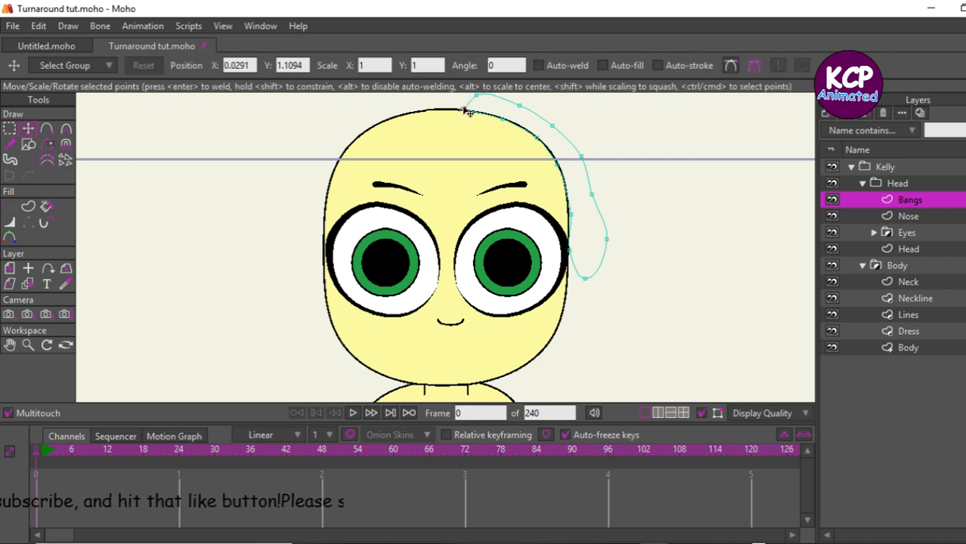
click(461, 109)
click(467, 140)
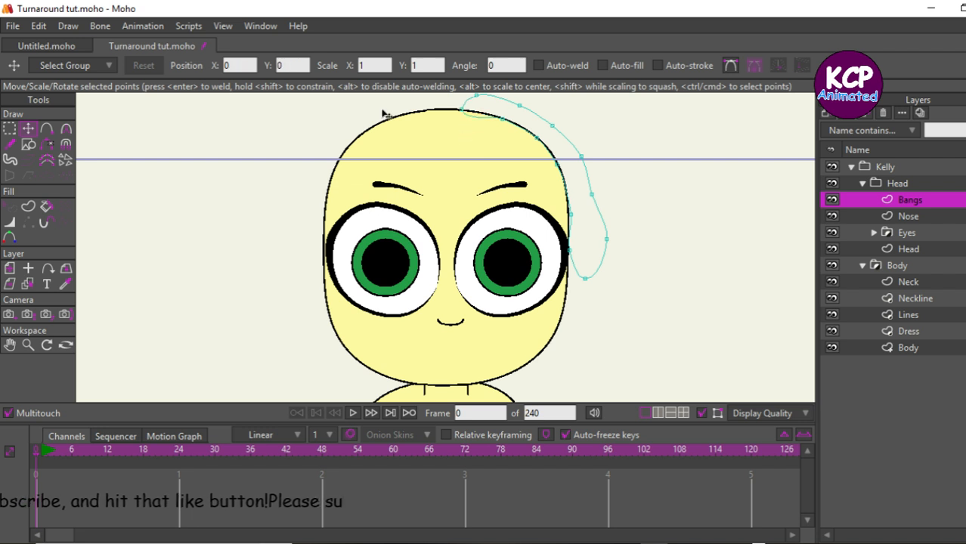
click(11, 130)
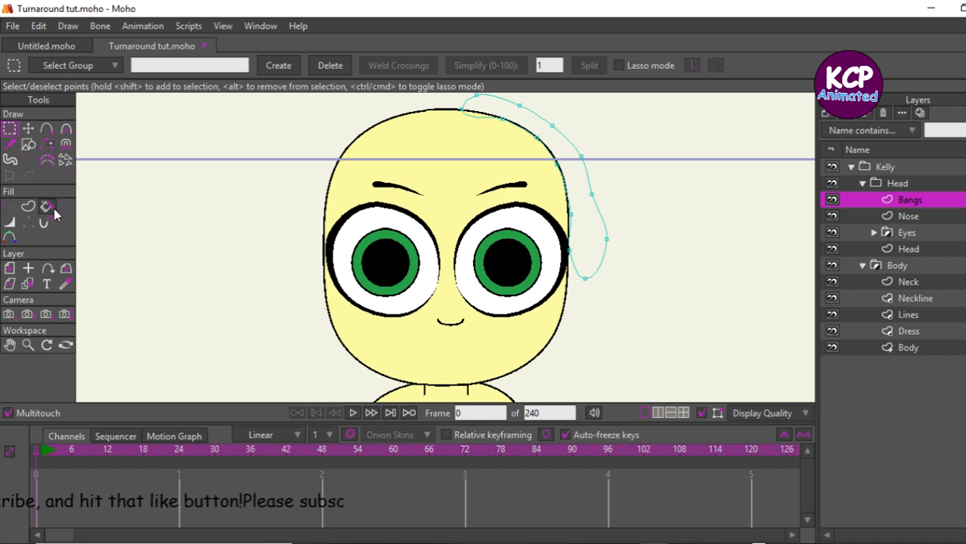
Create a filled and stroked shape from the entire bangs outline and set its fill colour to black
click(10, 222)
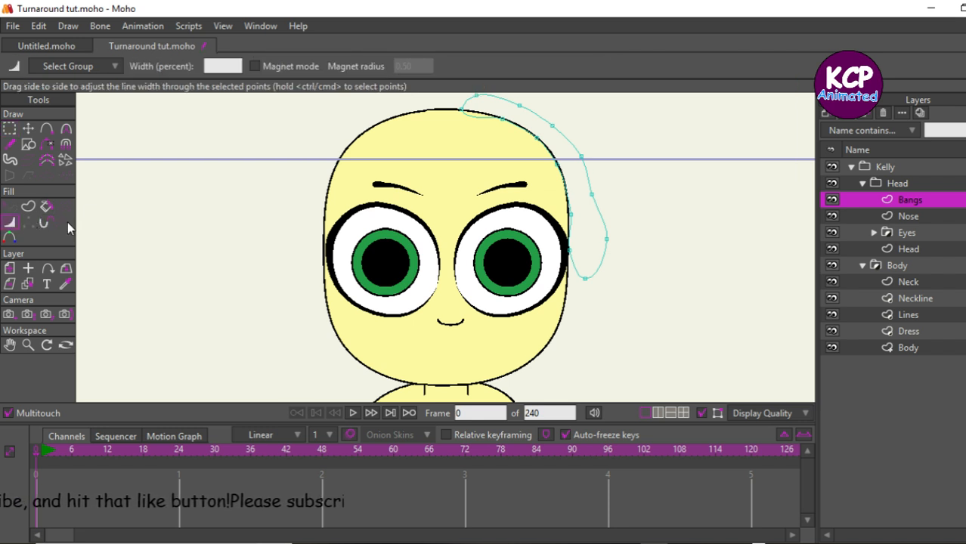
key(ctrl+a)
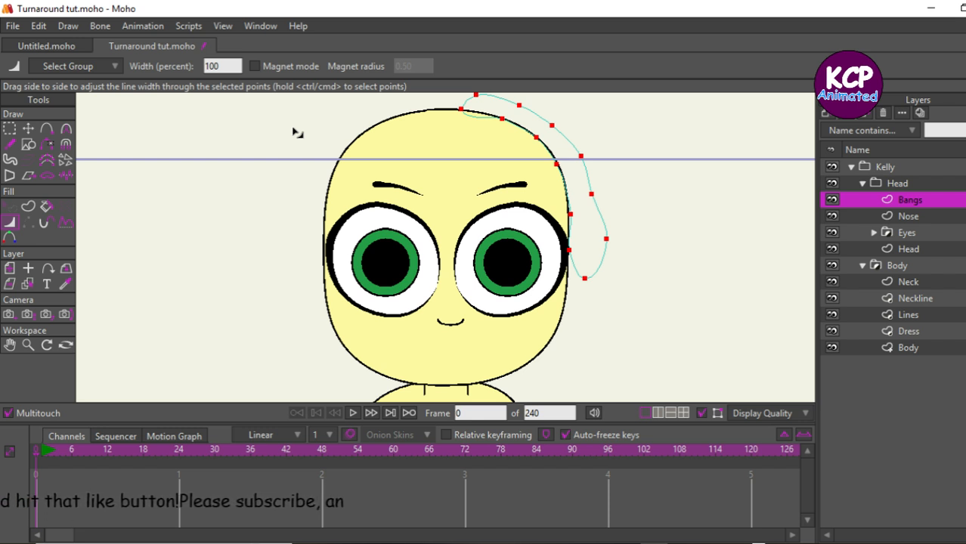
key(u)
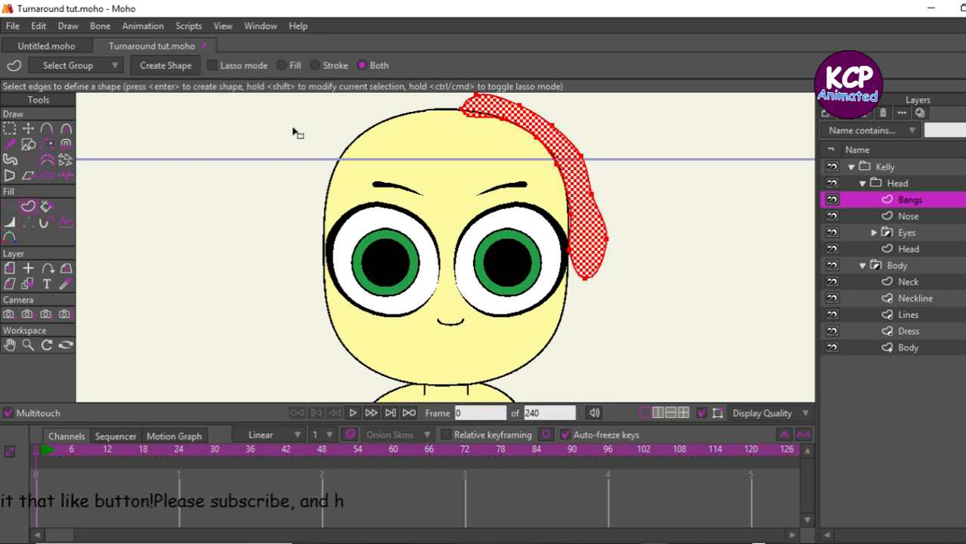
key(Return)
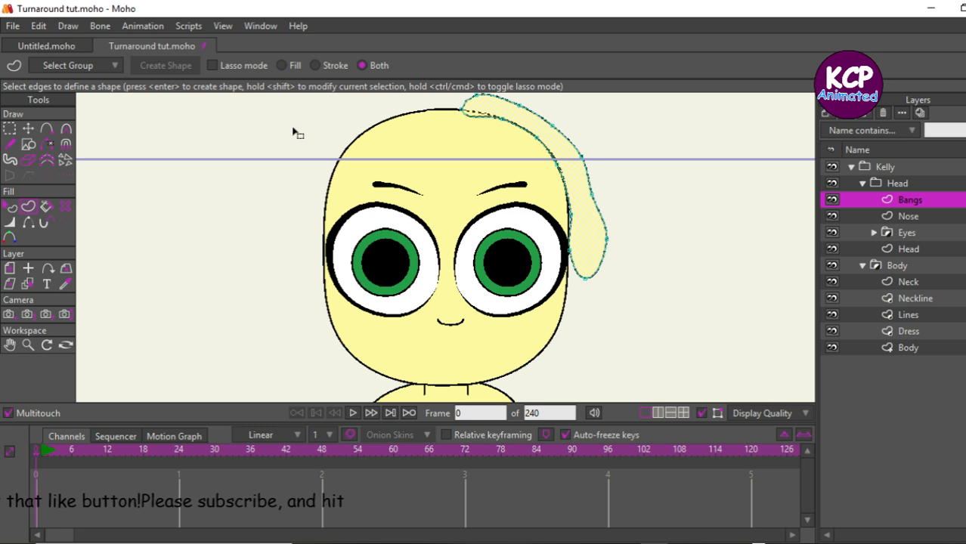
key(ctrl+t)
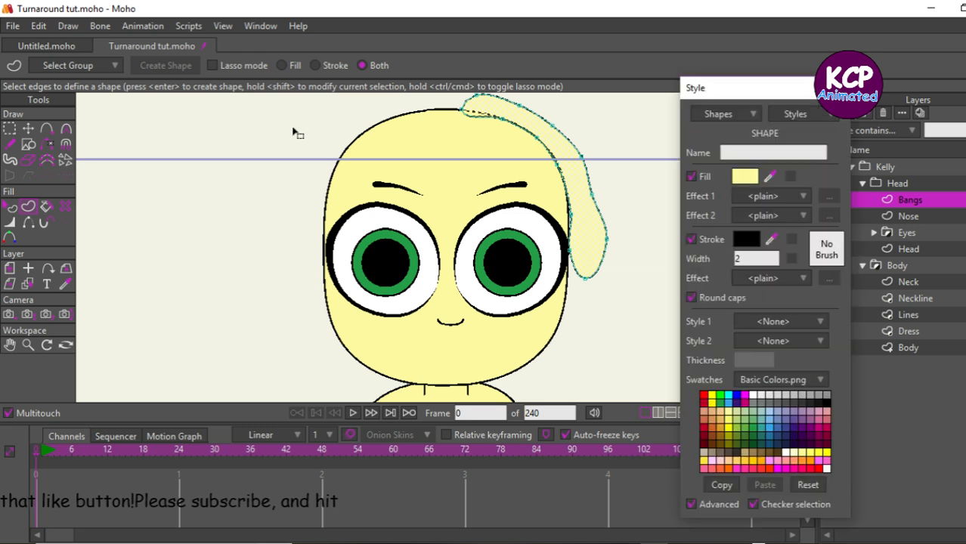
click(827, 405)
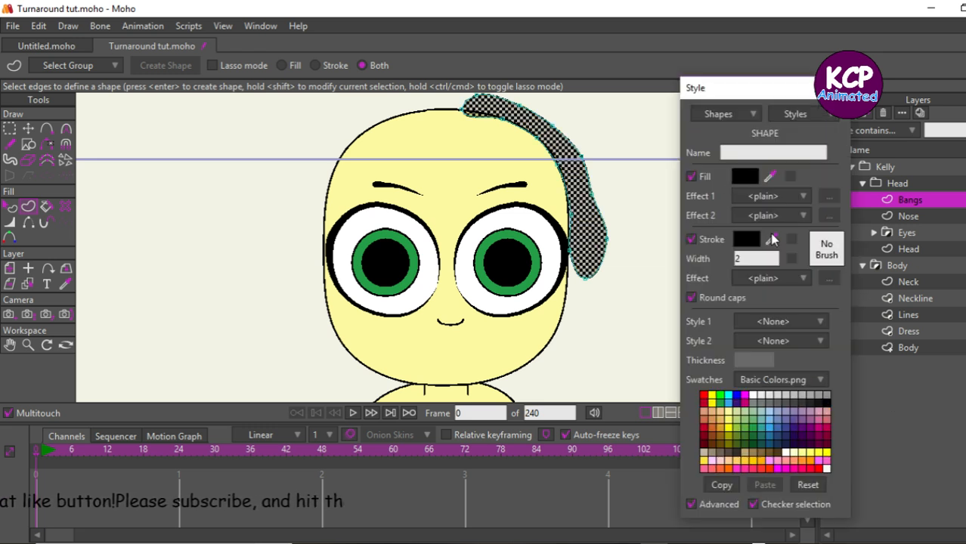
key(ctrl+shift+a)
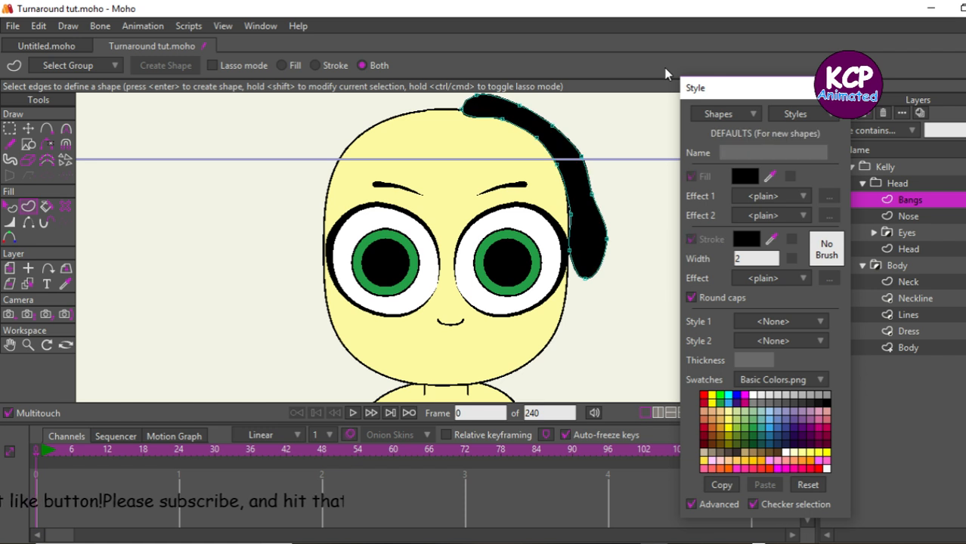
key(ctrl+t)
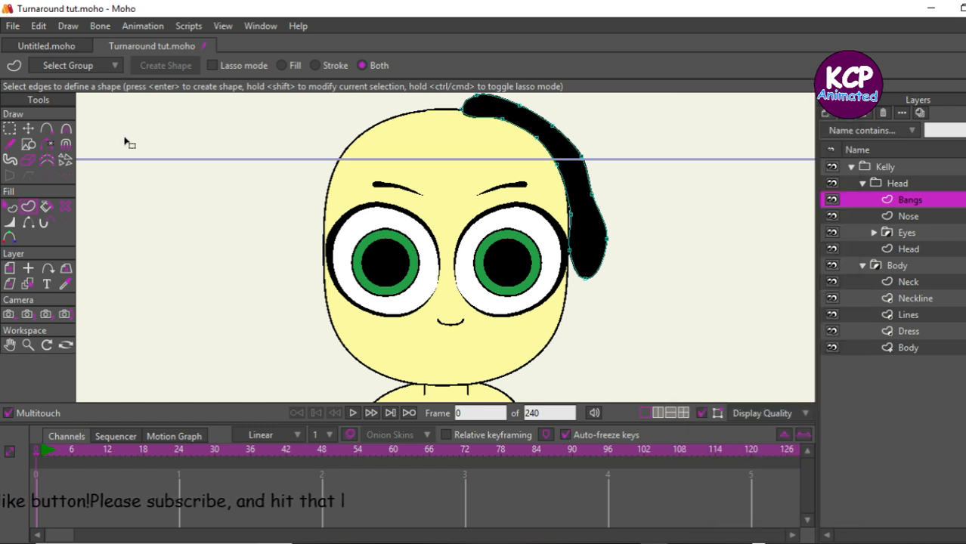
Sharpen the bangs' lower tip into a point, place it on the head's edge beside the eye, and widen the strand
click(65, 131)
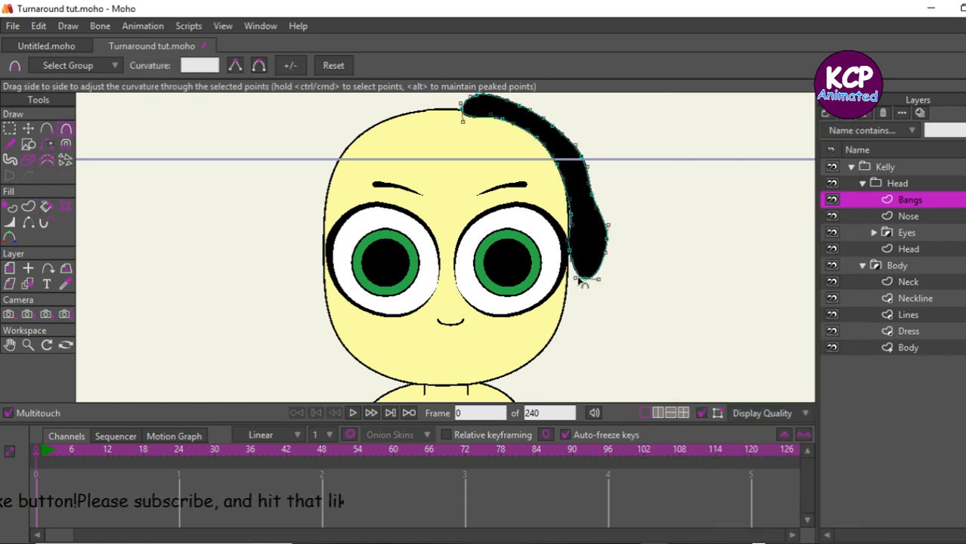
drag(586, 281, 574, 281)
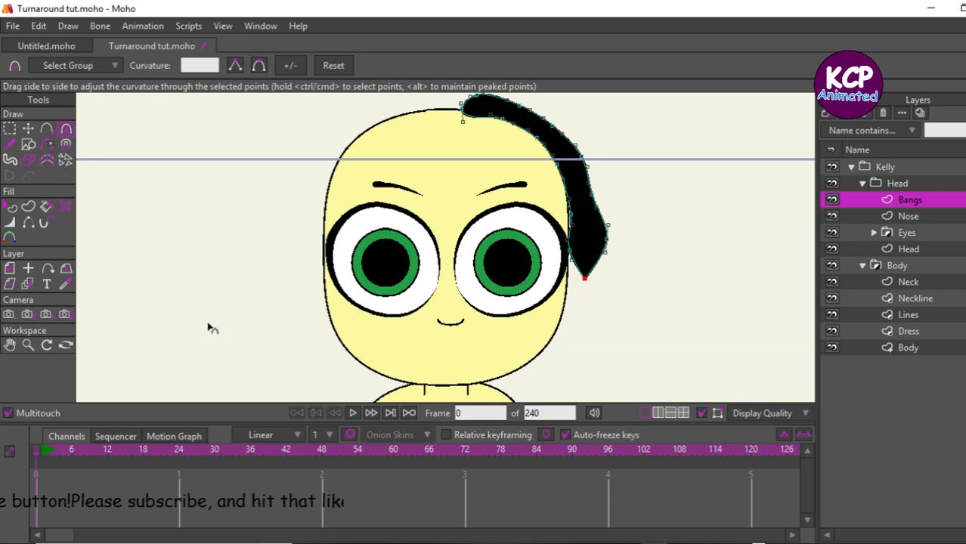
click(28, 128)
drag(587, 281, 568, 293)
drag(568, 253, 578, 125)
drag(511, 112, 571, 226)
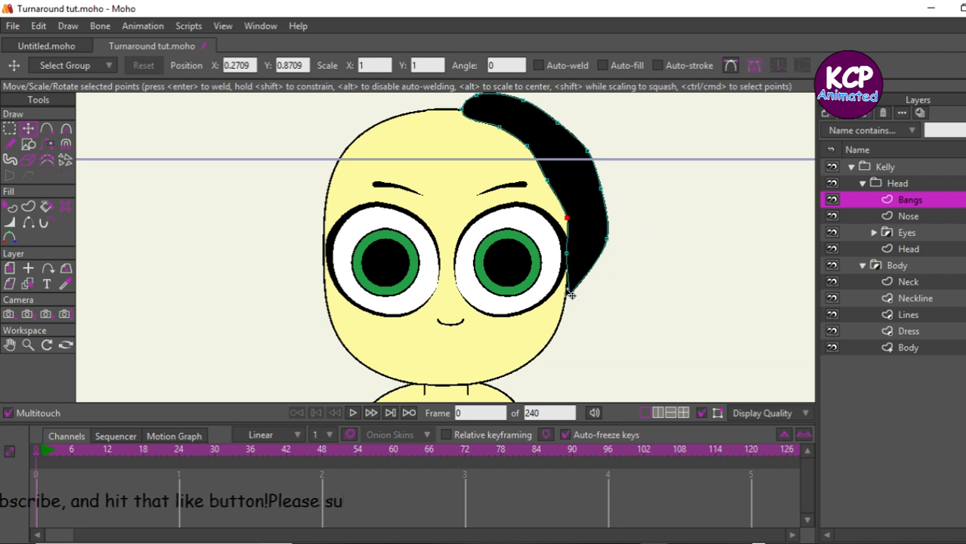
drag(574, 296, 571, 306)
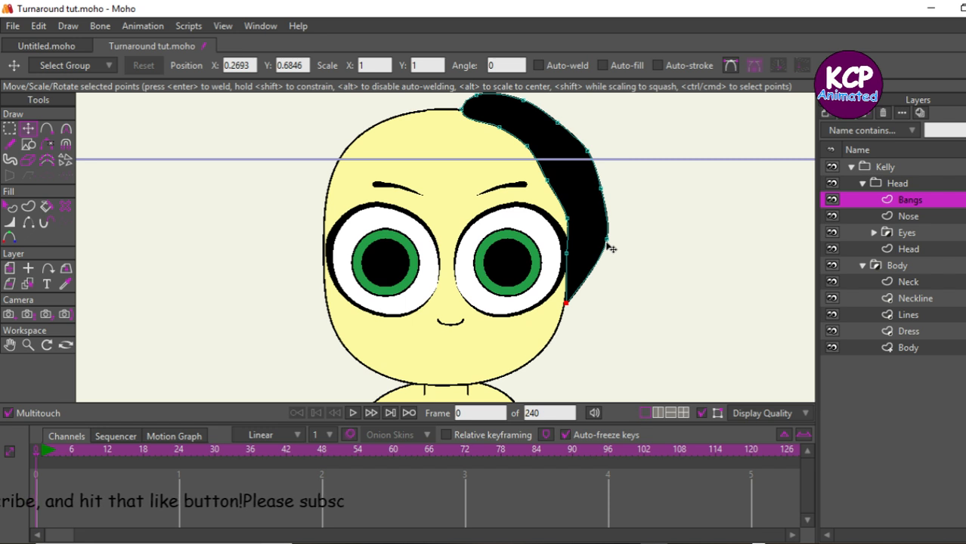
Pull the bangs' upper inner edge down over the forehead near the centre and round the outer edge outward
click(525, 148)
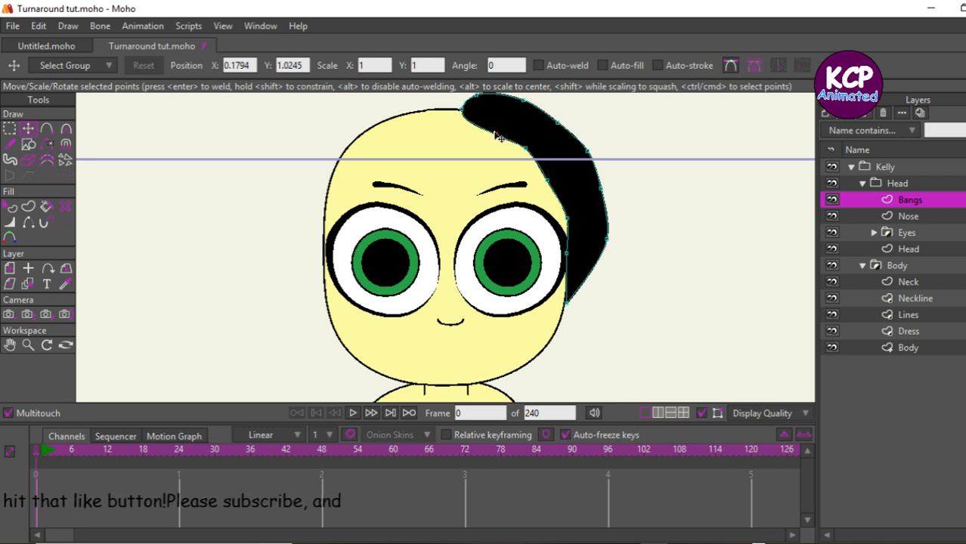
drag(496, 133, 475, 142)
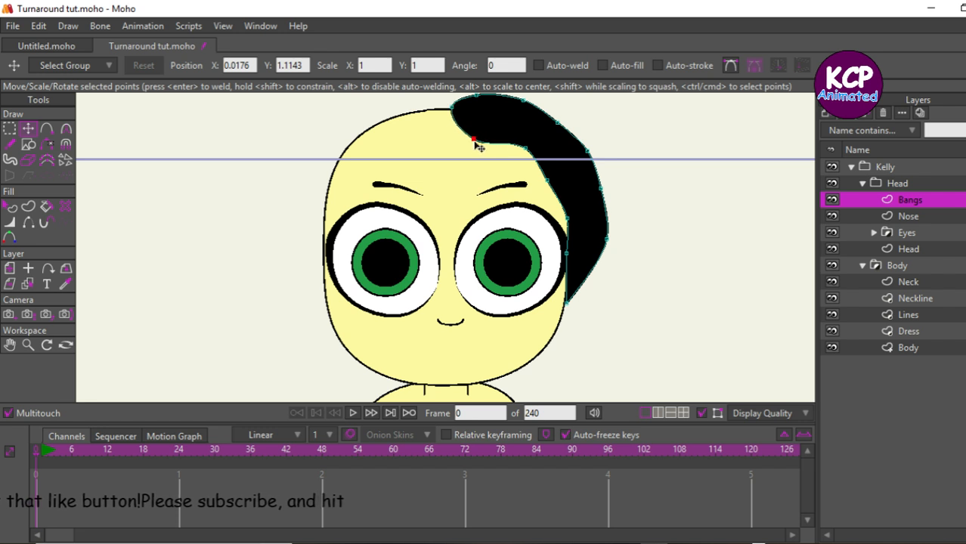
drag(541, 179, 541, 178)
drag(570, 215, 570, 213)
click(599, 153)
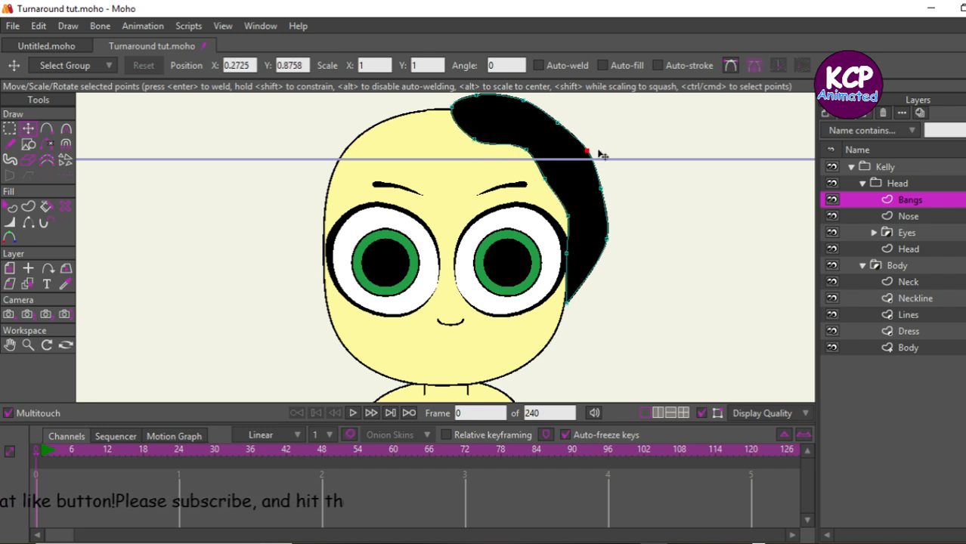
drag(600, 152, 605, 149)
drag(544, 123, 552, 119)
Duplicate the whole bangs shape, flip the copy horizontally, and place it on the opposite side of the head
click(552, 119)
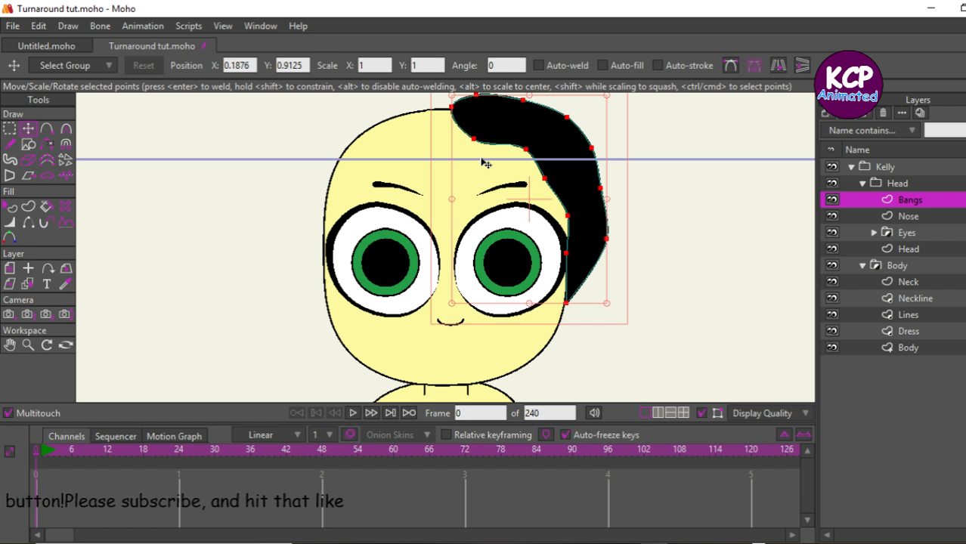
click(779, 65)
drag(696, 272, 536, 266)
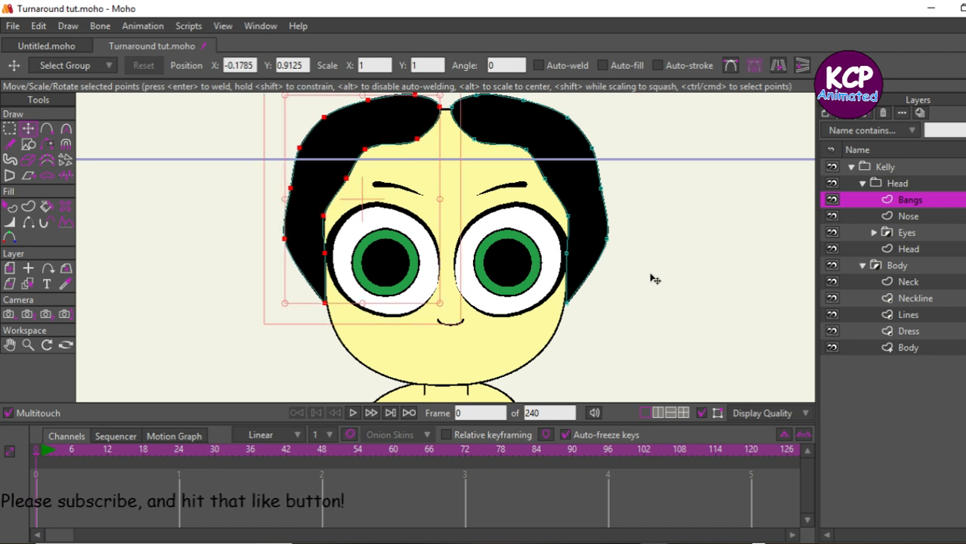
click(631, 253)
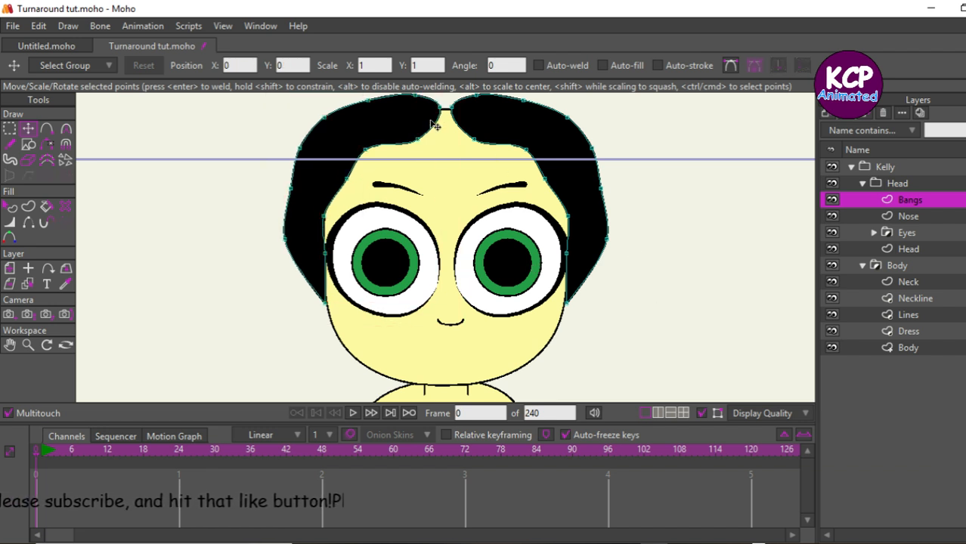
Close the gap between the two bangs halves at the centre parting, then select the Kelly group and preview the render
drag(439, 109, 451, 108)
drag(421, 143, 459, 141)
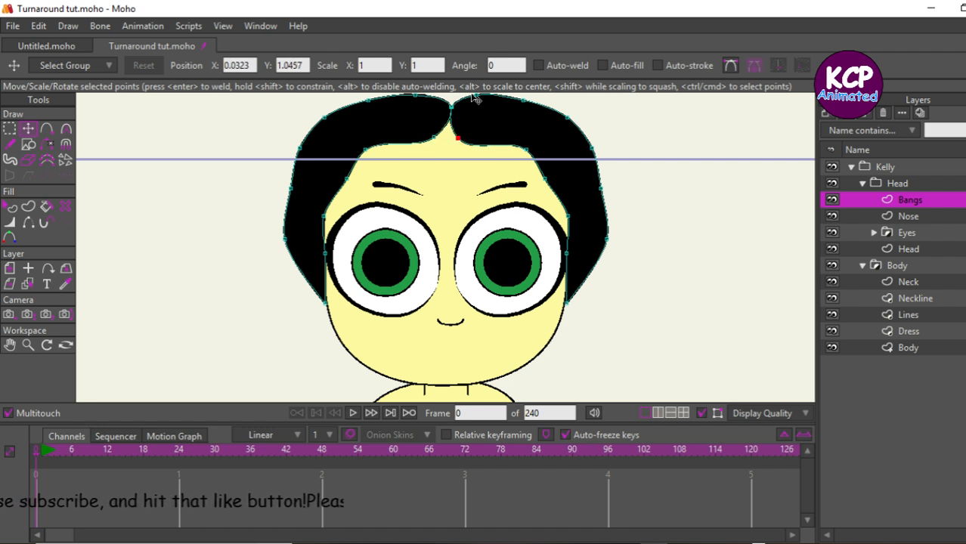
mouse_move(478, 96)
mouse_down()
mouse_move(430, 93)
mouse_move(468, 95)
mouse_up()
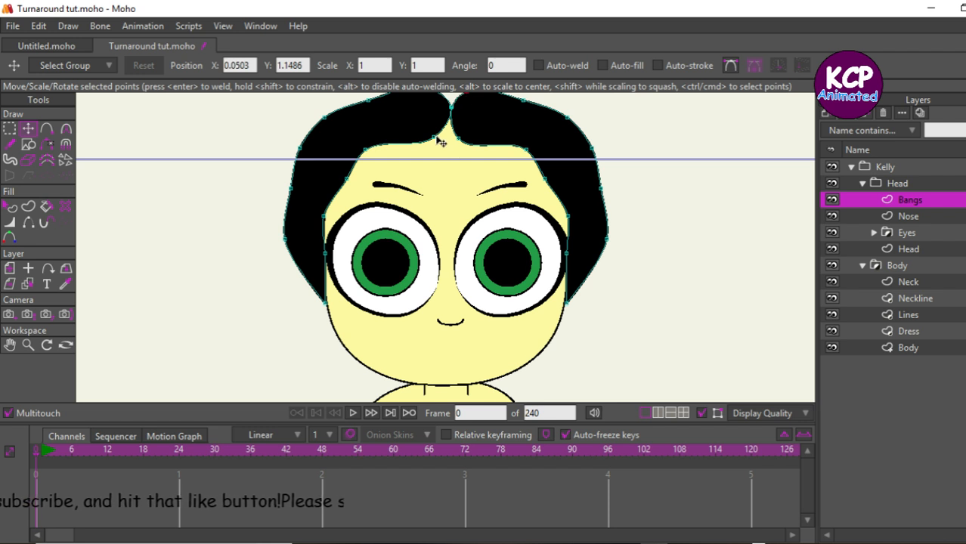
drag(441, 143, 460, 141)
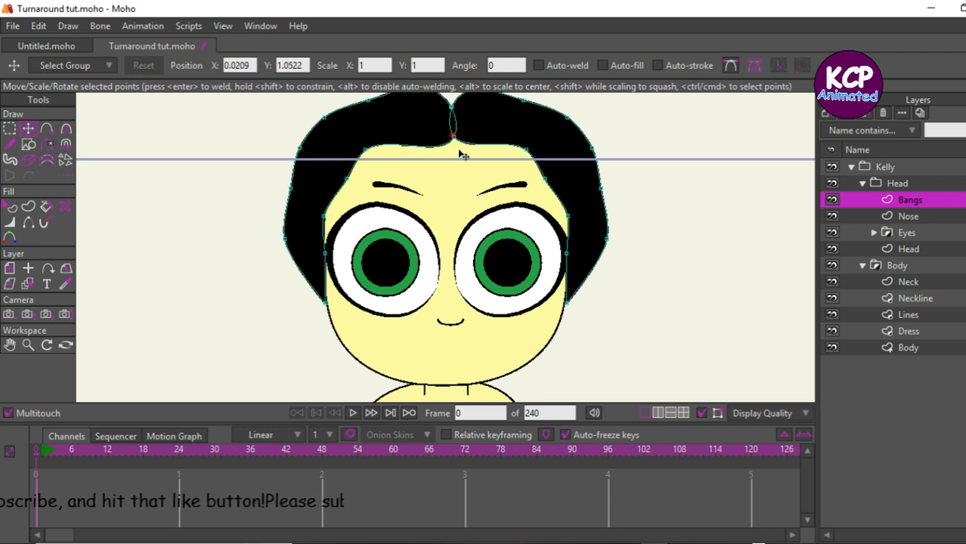
click(918, 167)
key(ctrl+r)
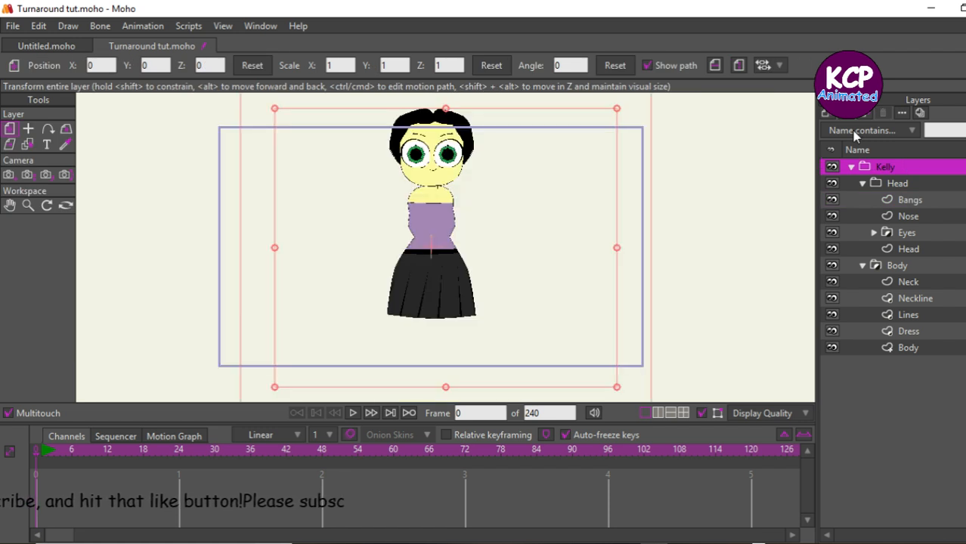